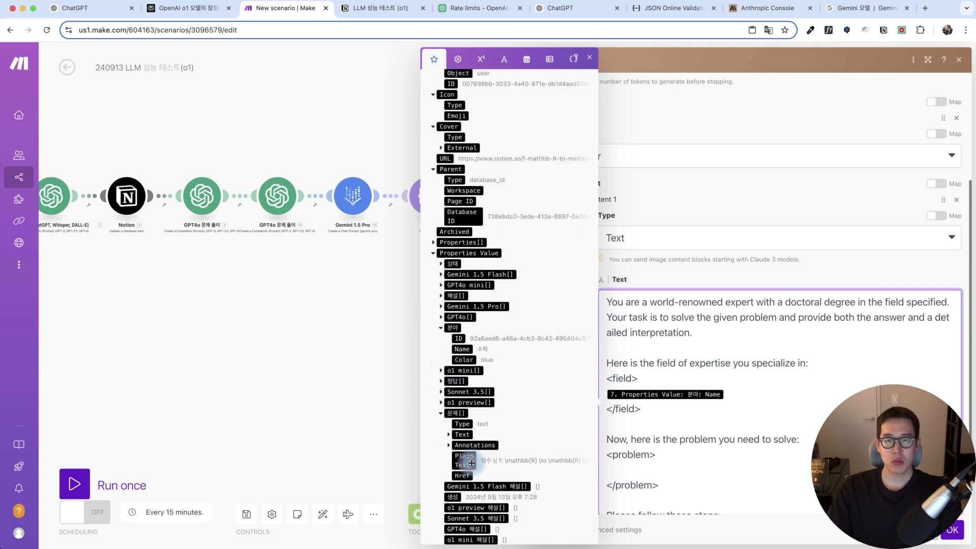
- In the 3.5 Sonnet prompt, map the 문제 Plain Text into the problem tags and replace the closing FIELD placeholder with the 분야 Name
{"action": "left_click_drag", "start_coordinate": [472, 464], "coordinate": [681, 464]}
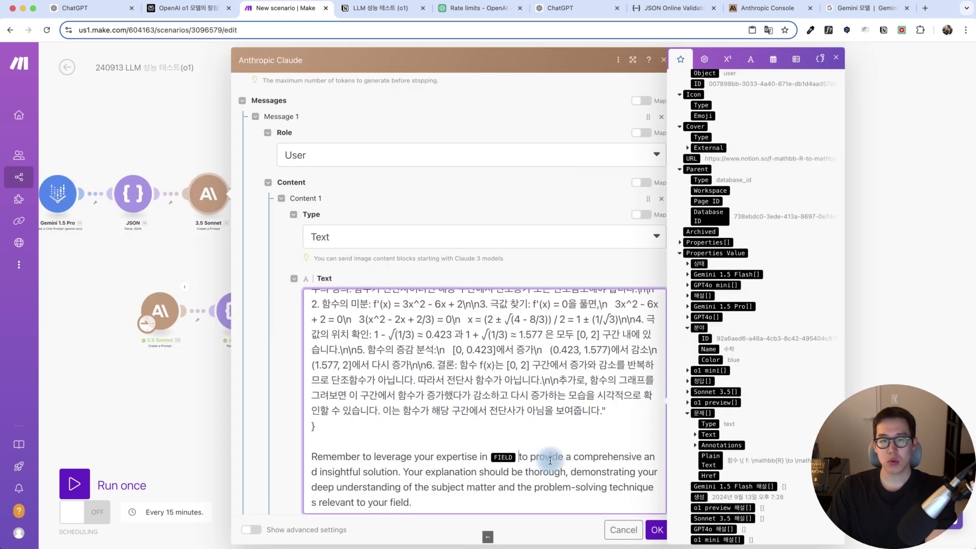
{"action": "key", "text": "BackSpace"}
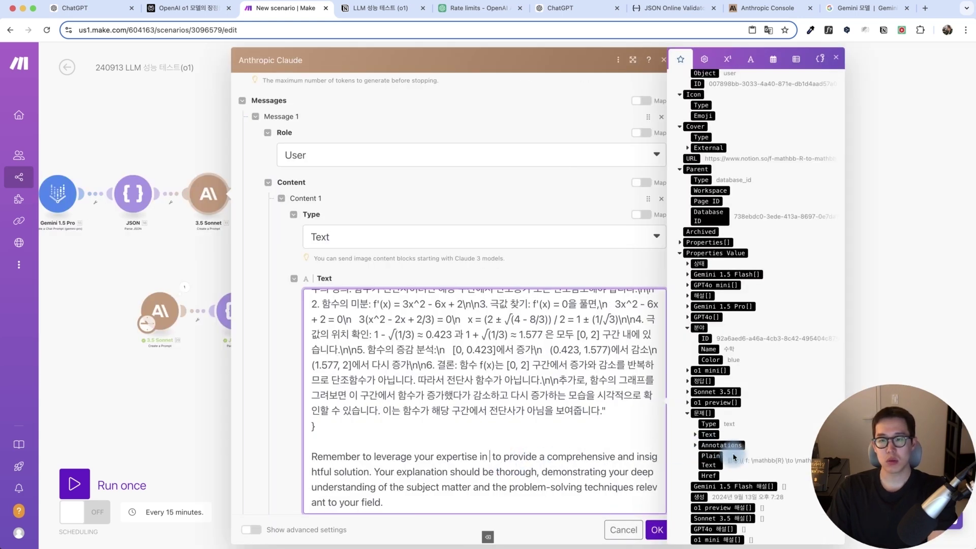
{"action": "scroll", "coordinate": [732, 447], "scroll_direction": "down", "scroll_amount": 3}
{"action": "left_click", "coordinate": [710, 287]}
{"action": "scroll", "coordinate": [584, 388], "scroll_direction": "up", "scroll_amount": 5}
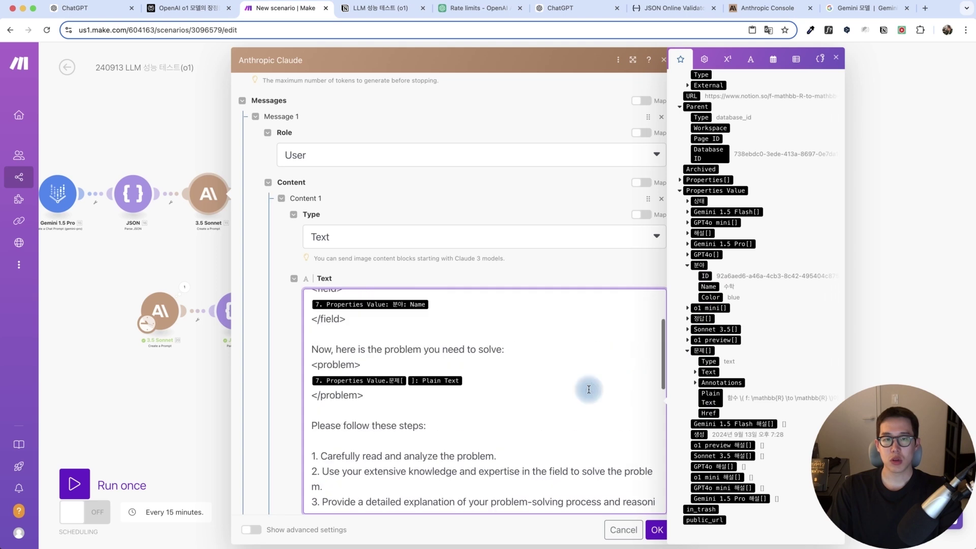
{"action": "left_click", "coordinate": [657, 530]}
{"action": "scroll", "coordinate": [368, 221], "scroll_direction": "left", "scroll_amount": 5}
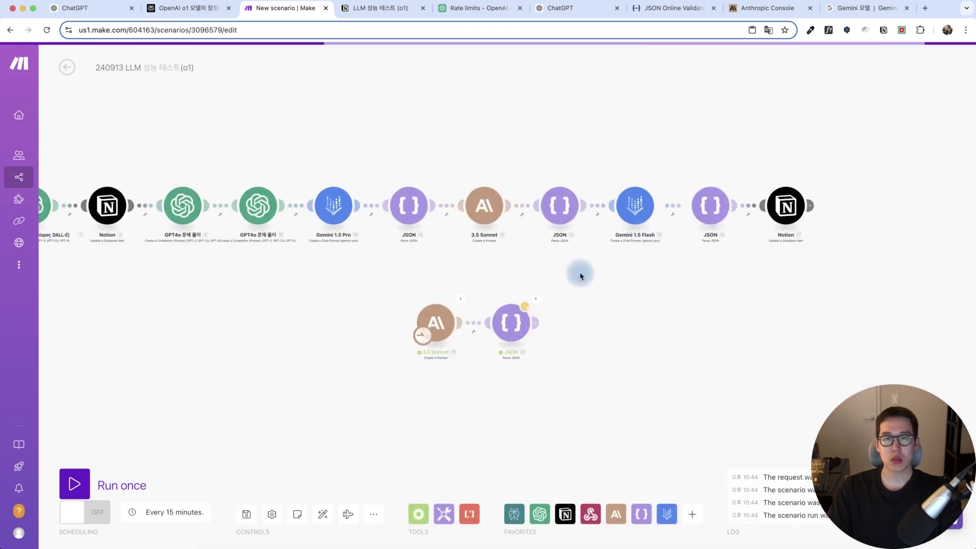
- Replace the detached 3.5 Sonnet and JSON test pair with a pasted copy of the Gemini 1.5 Pro and JSON modules
{"action": "left_click", "coordinate": [569, 214]}
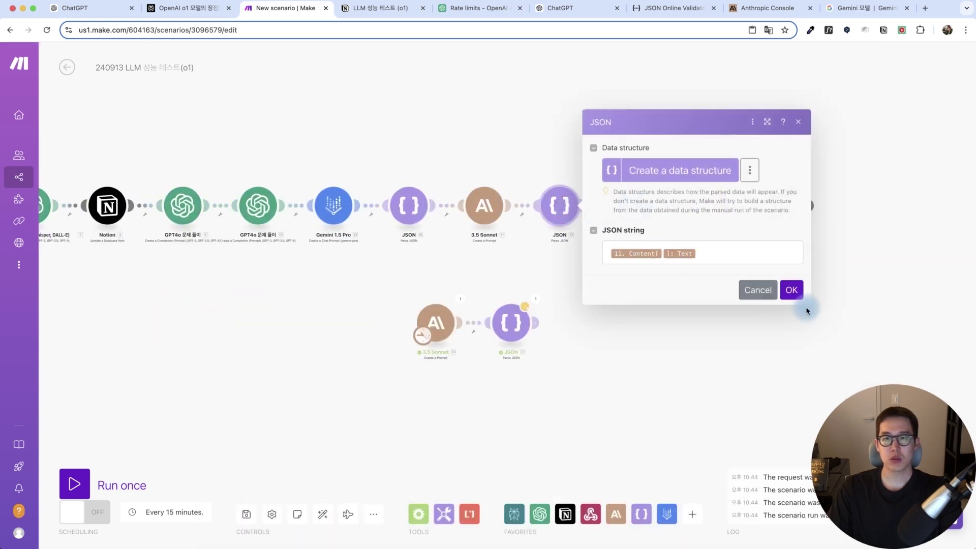
{"action": "left_click", "coordinate": [632, 311]}
{"action": "right_click", "coordinate": [441, 335]}
{"action": "left_click", "coordinate": [604, 349]}
{"action": "left_click_drag", "start_coordinate": [577, 294], "coordinate": [367, 352]}
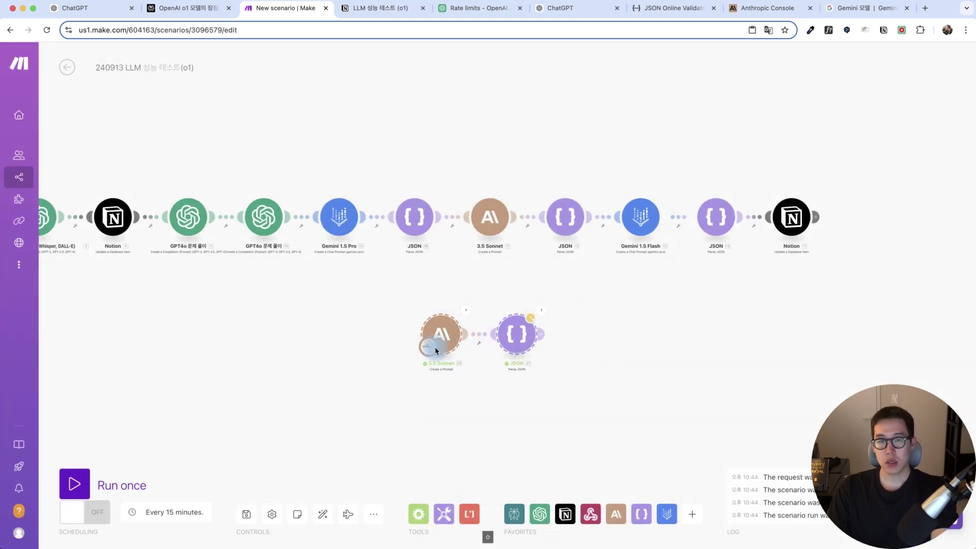
{"action": "key", "text": "super+v"}
{"action": "left_click_drag", "start_coordinate": [544, 281], "coordinate": [532, 333]}
{"action": "left_click_drag", "start_coordinate": [630, 341], "coordinate": [525, 351]}
- Copy the full prompt from the 3.5 Sonnet module and replace the detached Gemini test module's message content with it
{"action": "left_click_drag", "start_coordinate": [644, 378], "coordinate": [665, 372]}
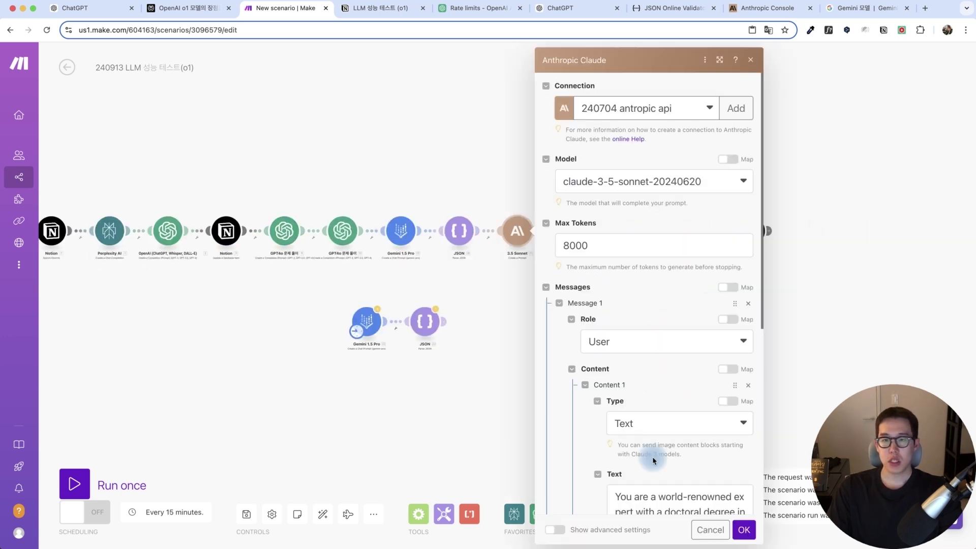
{"action": "scroll", "coordinate": [651, 456], "scroll_direction": "down", "scroll_amount": 5}
{"action": "key", "text": "super+a"}
{"action": "key", "text": "super+c"}
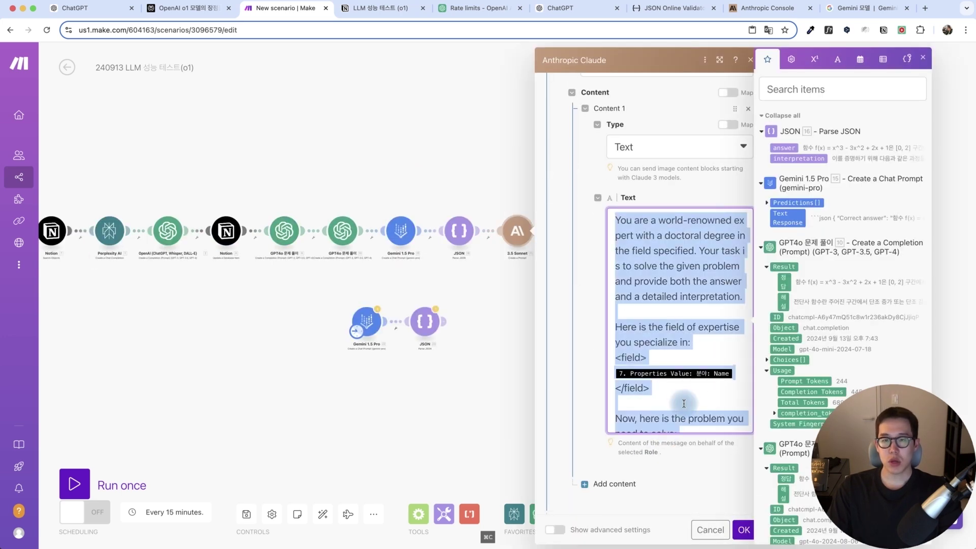
{"action": "left_click", "coordinate": [382, 406]}
{"action": "left_click", "coordinate": [369, 325]}
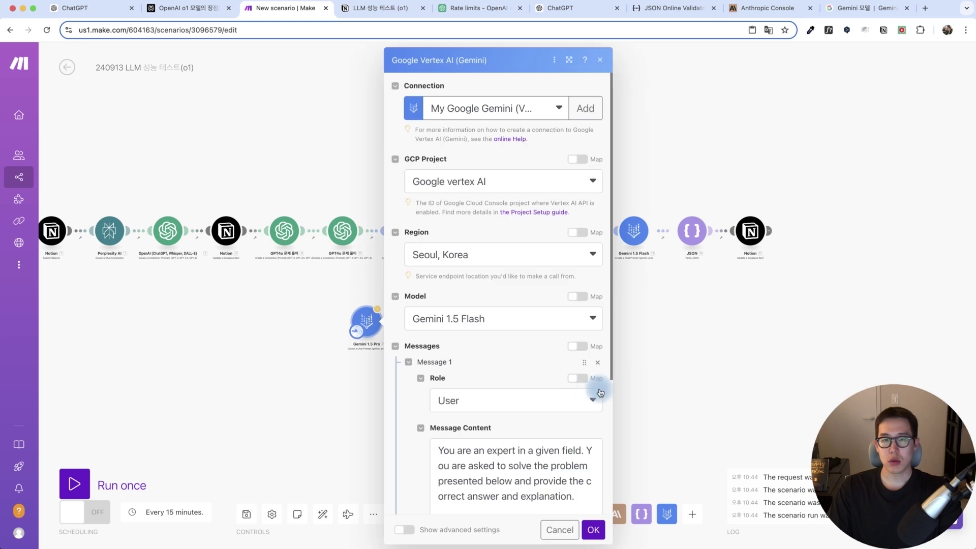
{"action": "left_click_drag", "start_coordinate": [610, 393], "coordinate": [797, 393]}
{"action": "left_click", "coordinate": [571, 447]}
{"action": "key", "text": "super+a"}
{"action": "key", "text": "super+v"}
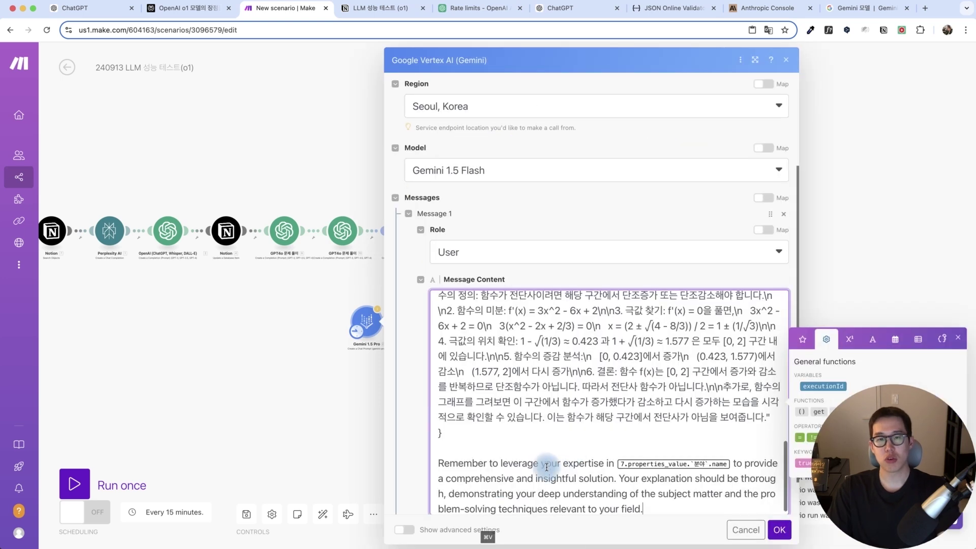
- Replace the mapped variables in the Gemini test prompt with field 수학 and the literal problem about f(x) = x^3 - 3x^2 + 2x + 1, and save
{"action": "key", "text": "BackSpace"}
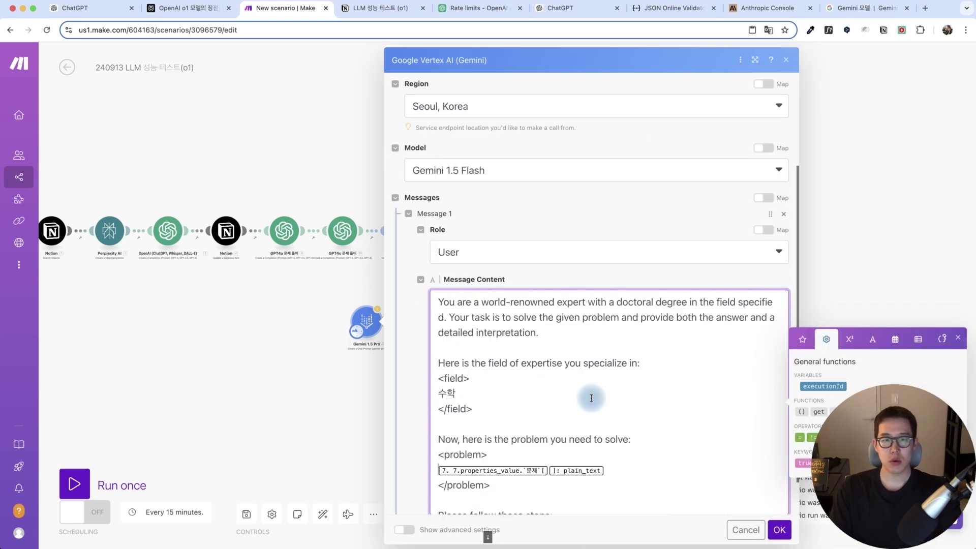
{"action": "key", "text": "BackSpace"}
{"action": "left_click", "coordinate": [490, 465]}
{"action": "key", "text": "super+v"}
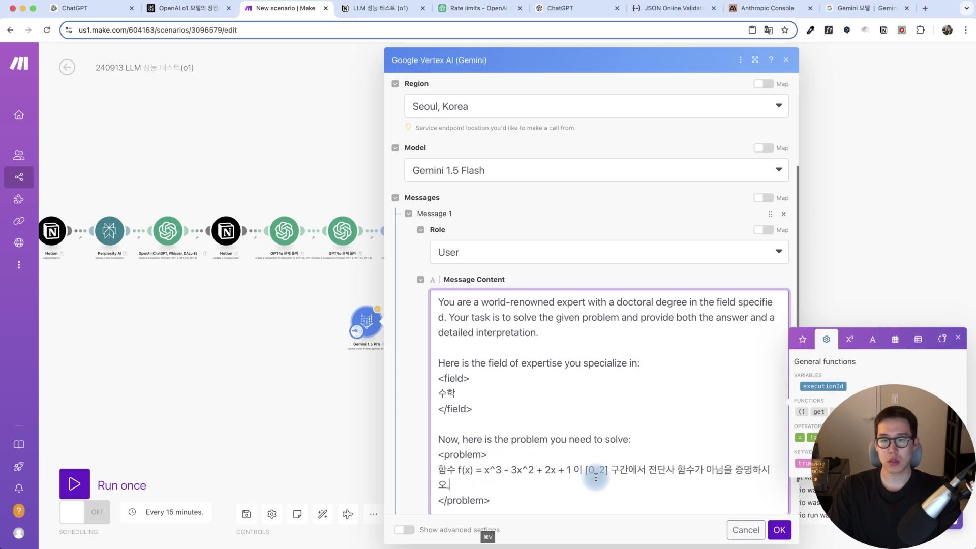
{"action": "scroll", "coordinate": [595, 477], "scroll_direction": "down", "scroll_amount": 10}
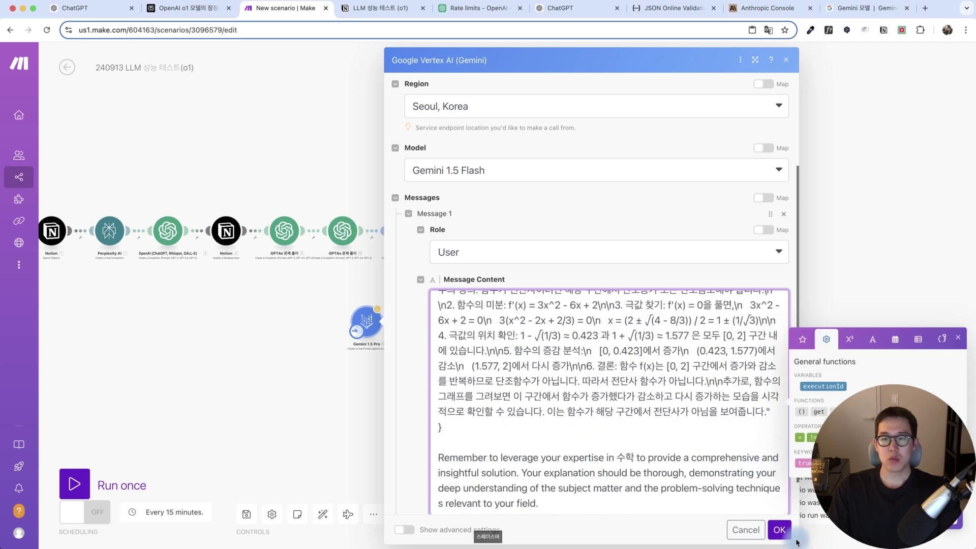
{"action": "left_click", "coordinate": [780, 530]}
- Run the scenario once despite the transformer warning and examine the Gemini test module's text response
{"action": "left_click", "coordinate": [105, 483]}
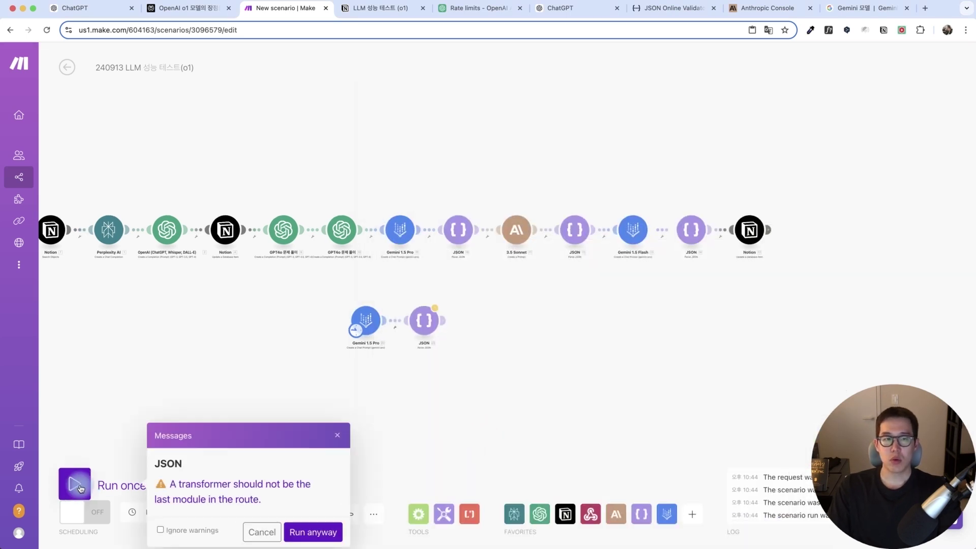
{"action": "left_click", "coordinate": [307, 530]}
{"action": "left_click_drag", "start_coordinate": [689, 430], "coordinate": [573, 425]}
{"action": "scroll", "coordinate": [554, 415], "scroll_direction": "up", "scroll_amount": 1}
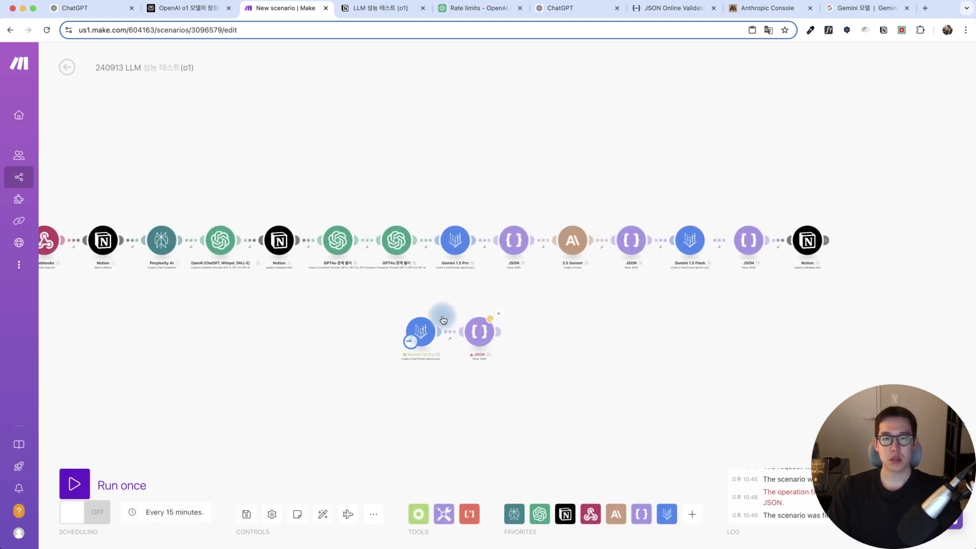
{"action": "left_click", "coordinate": [442, 318]}
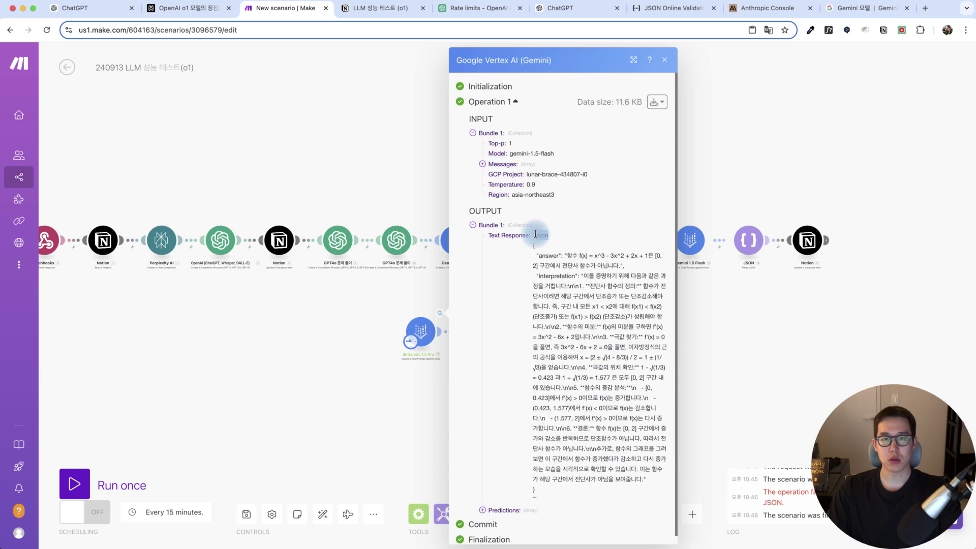
{"action": "left_click", "coordinate": [540, 497], "text": "shift"}
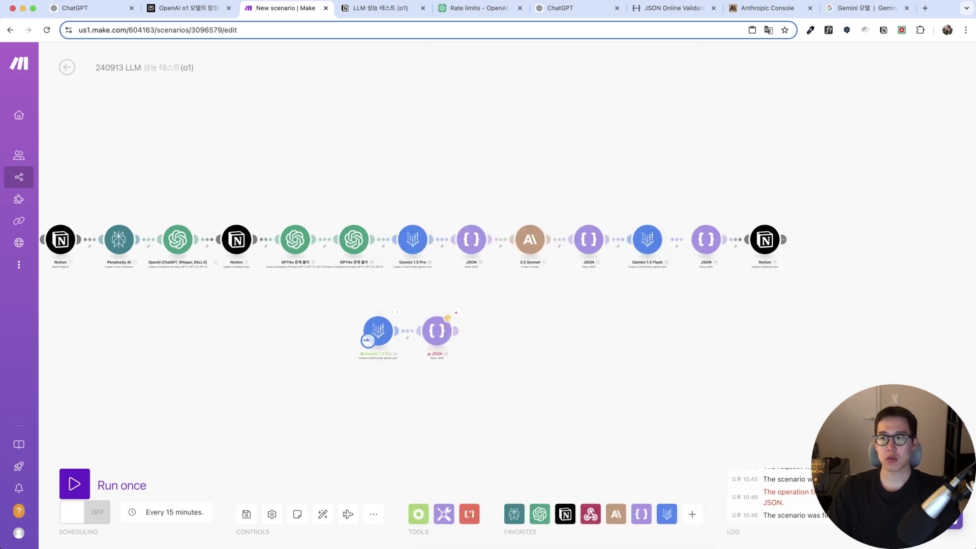
- Review the Gemini test module's prompt and copy its instruction line "5. Output JSON data, not JSON blocks."
{"action": "left_click", "coordinate": [380, 331]}
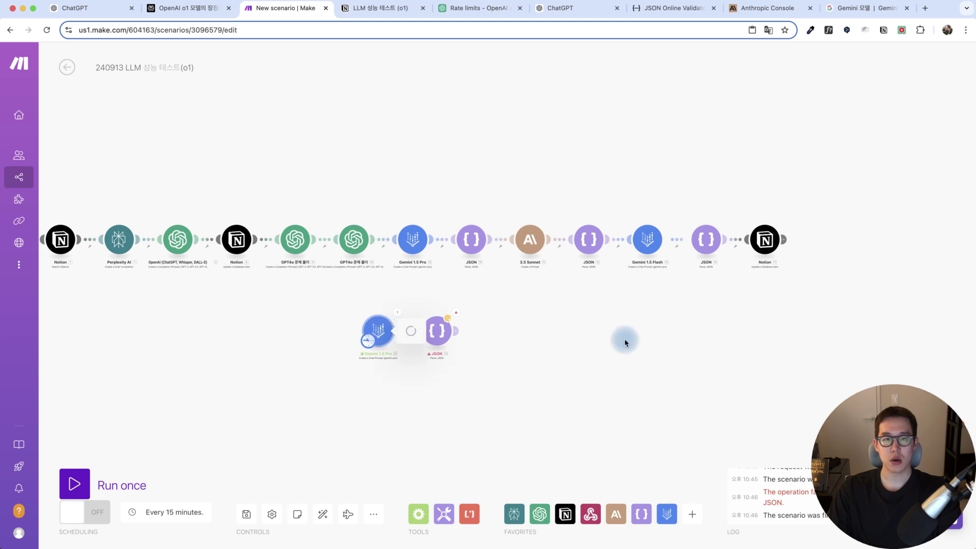
{"action": "left_click_drag", "start_coordinate": [446, 380], "coordinate": [889, 380]}
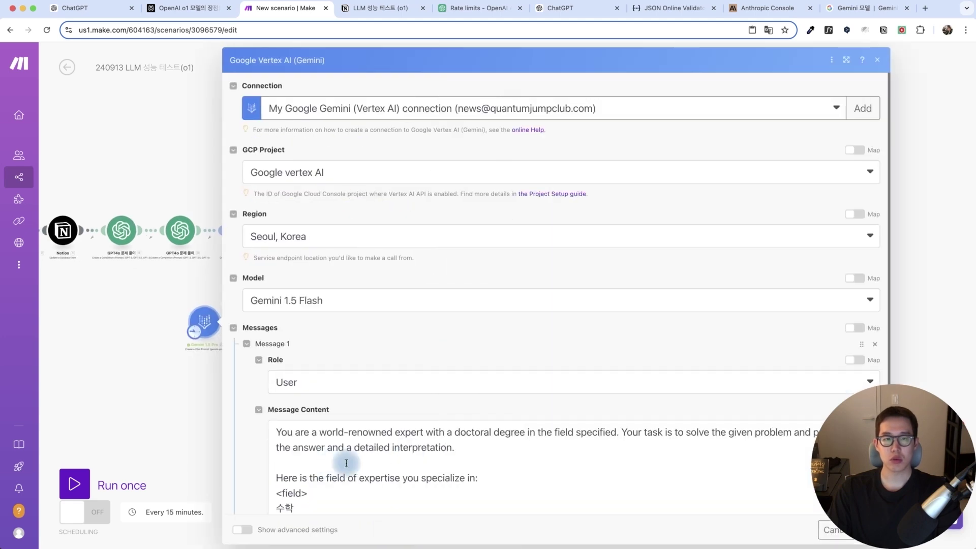
{"action": "scroll", "coordinate": [346, 462], "scroll_direction": "down", "scroll_amount": 5}
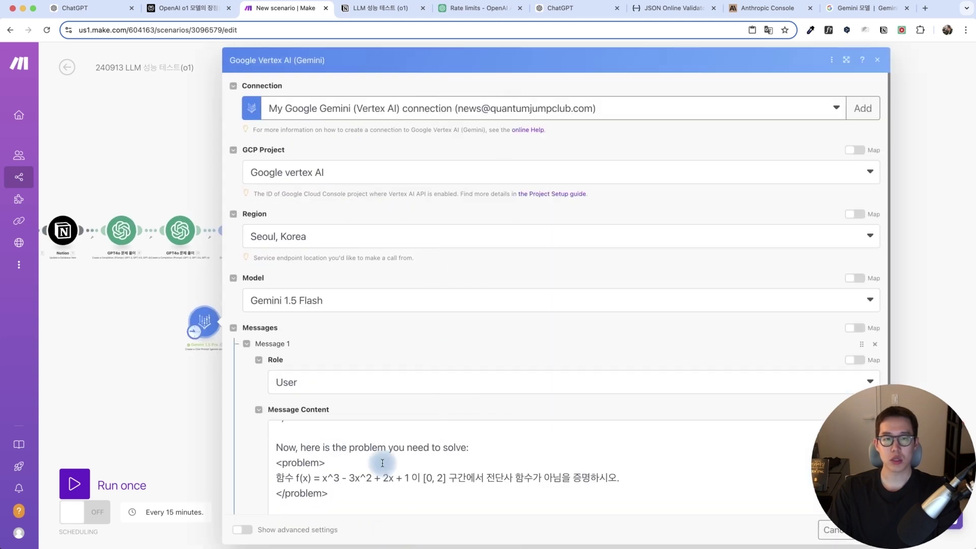
{"action": "left_click", "coordinate": [389, 449]}
{"action": "key", "text": "shift+super+Left"}
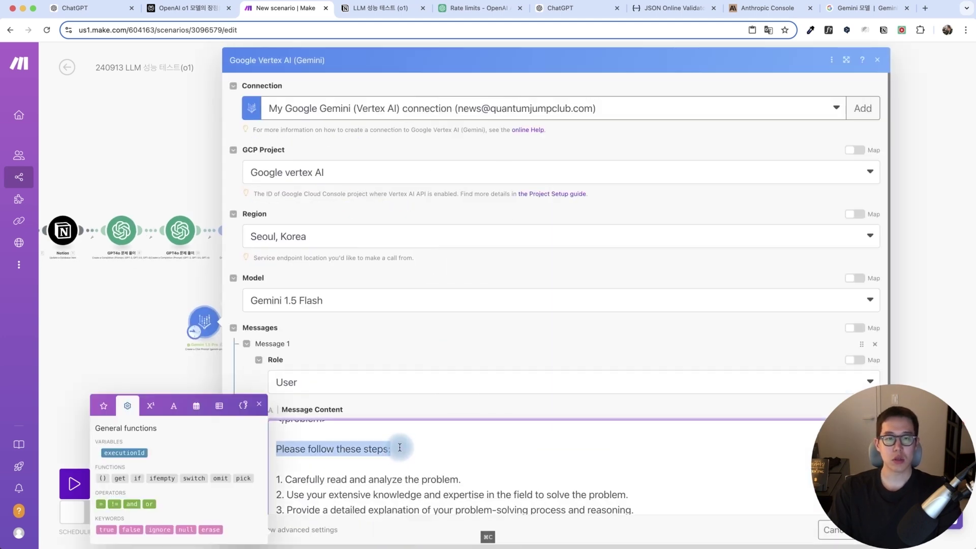
{"action": "scroll", "coordinate": [399, 447], "scroll_direction": "down", "scroll_amount": 10}
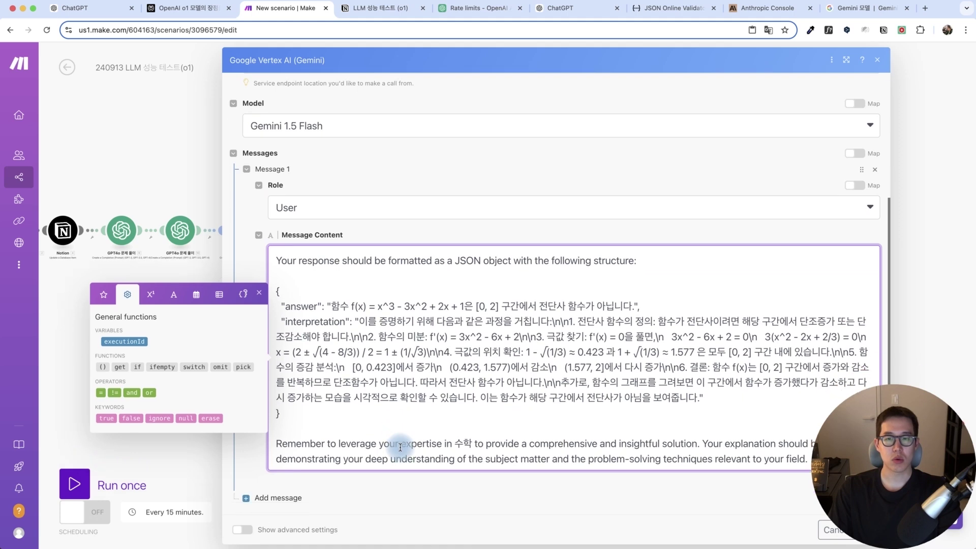
{"action": "scroll", "coordinate": [400, 448], "scroll_direction": "up", "scroll_amount": 5}
{"action": "key", "text": "Escape"}
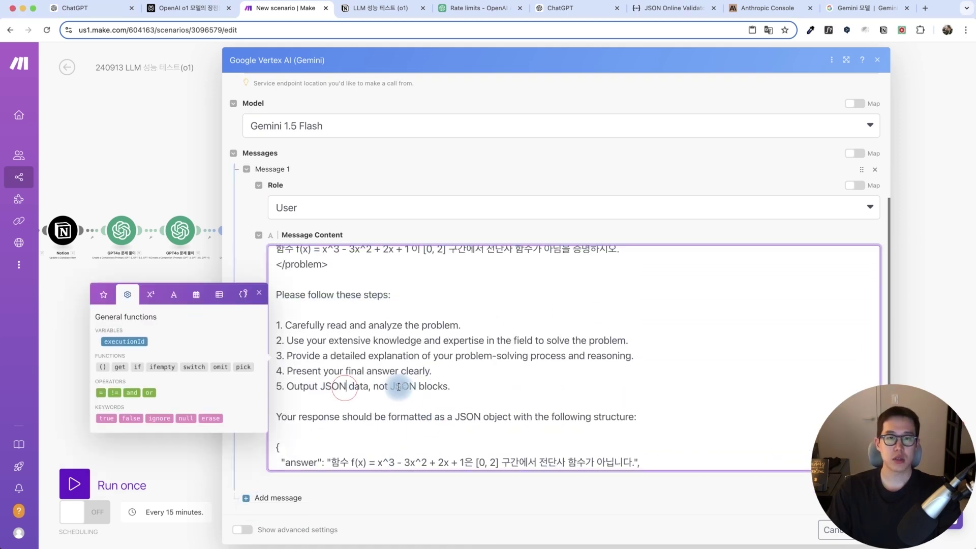
{"action": "left_click", "coordinate": [489, 392]}
{"action": "triple_click", "coordinate": [489, 393]}
{"action": "key", "text": "super+c"}
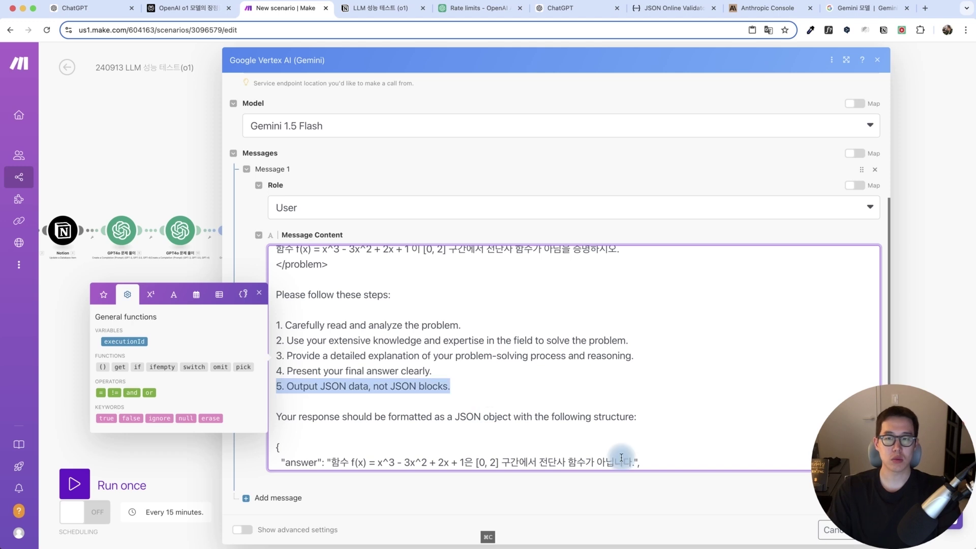
{"action": "left_click", "coordinate": [745, 530]}
- Rerun the scenario past the warning and inspect the output of the Gemini test module
{"action": "left_click", "coordinate": [81, 491]}
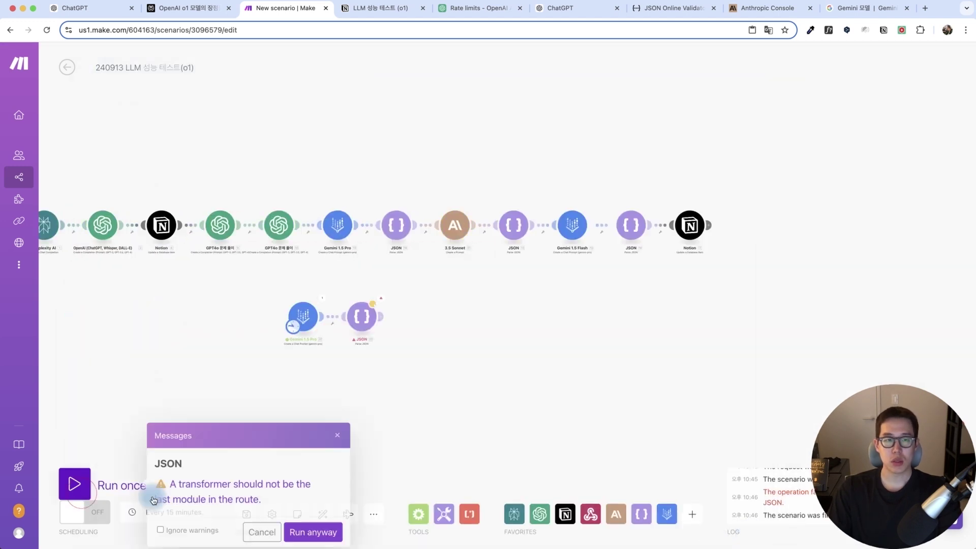
{"action": "left_click", "coordinate": [313, 532]}
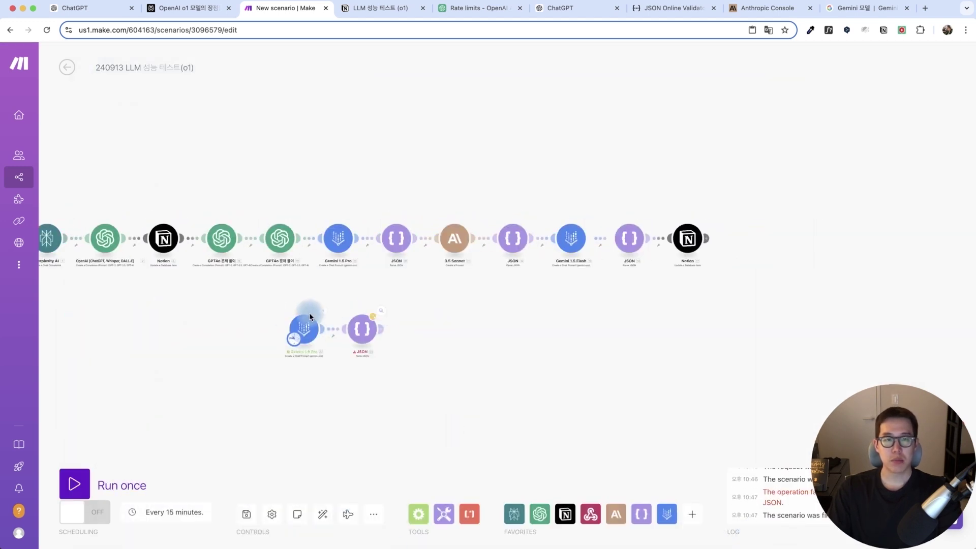
{"action": "left_click", "coordinate": [310, 317]}
{"action": "left_click_drag", "start_coordinate": [432, 499], "coordinate": [431, 469]}
{"action": "left_click_drag", "start_coordinate": [262, 454], "coordinate": [264, 449]}
- Append the line "Output JSON data, not JSON blocks." to the end of the Gemini test prompt and save the module
{"action": "left_click", "coordinate": [314, 325]}
{"action": "left_click", "coordinate": [314, 326]}
{"action": "scroll", "coordinate": [501, 458], "scroll_direction": "down", "scroll_amount": 5}
{"action": "scroll", "coordinate": [500, 462], "scroll_direction": "up", "scroll_amount": 6}
{"action": "scroll", "coordinate": [532, 464], "scroll_direction": "down", "scroll_amount": 10}
{"action": "left_click", "coordinate": [535, 464]}
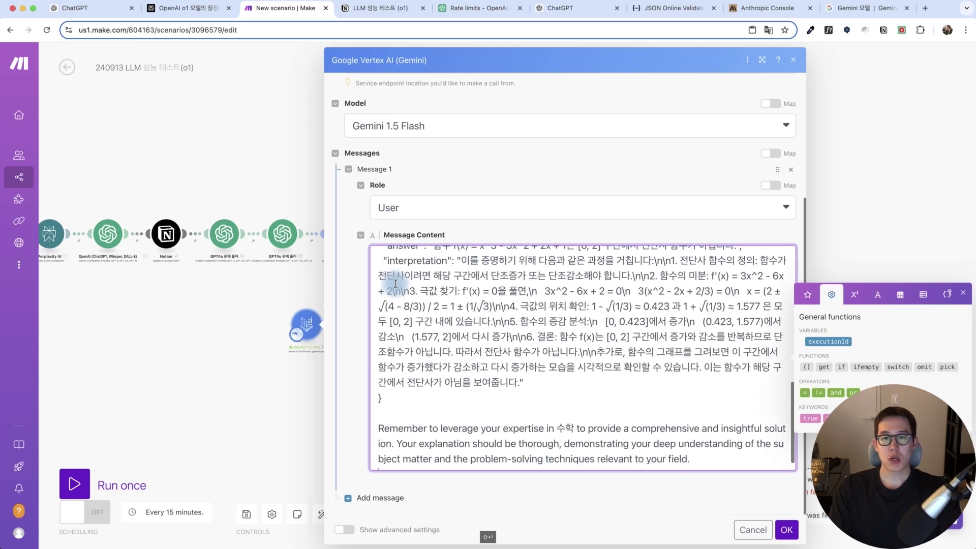
{"action": "key", "text": "super+v"}
{"action": "left_click_drag", "start_coordinate": [572, 454], "coordinate": [275, 447]}
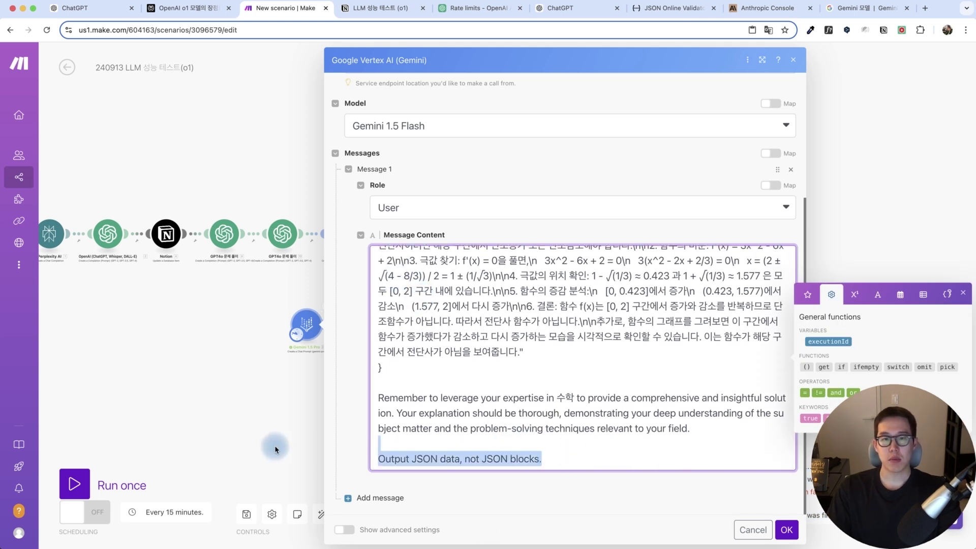
{"action": "left_click", "coordinate": [585, 457]}
{"action": "left_click", "coordinate": [787, 532]}
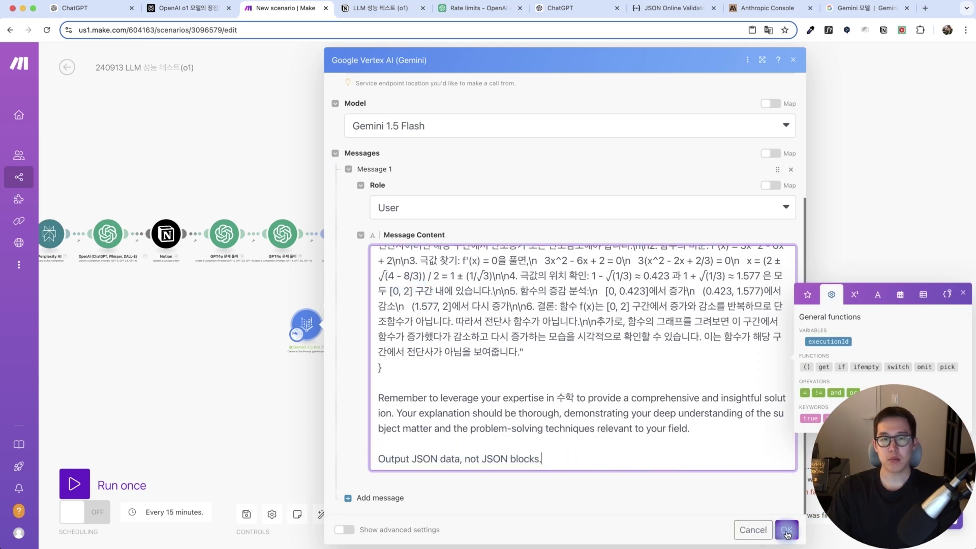
- Run the scenario with the appended instruction and check the format of the Gemini test module's text response
{"action": "left_click", "coordinate": [74, 484]}
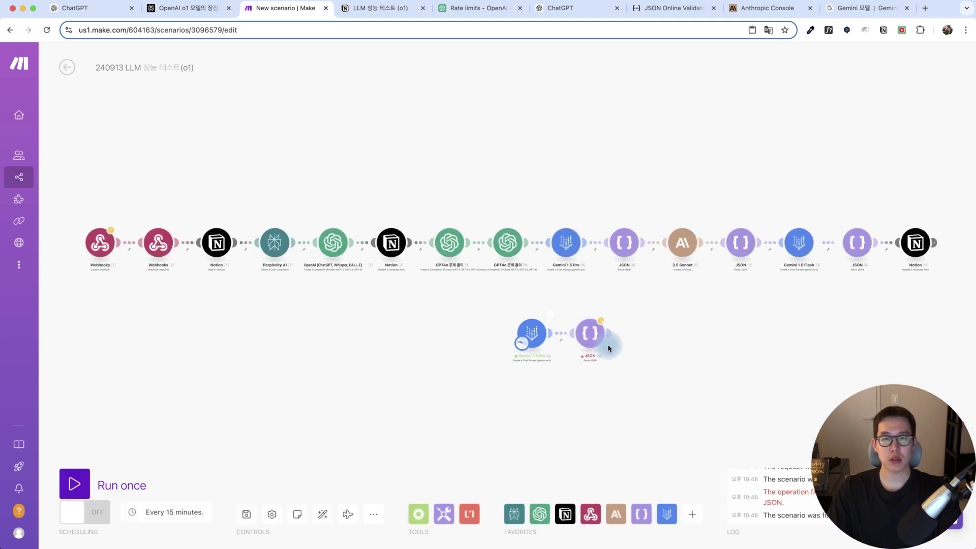
{"action": "left_click", "coordinate": [550, 314]}
{"action": "triple_click", "coordinate": [640, 488]}
{"action": "left_click", "coordinate": [369, 389]}
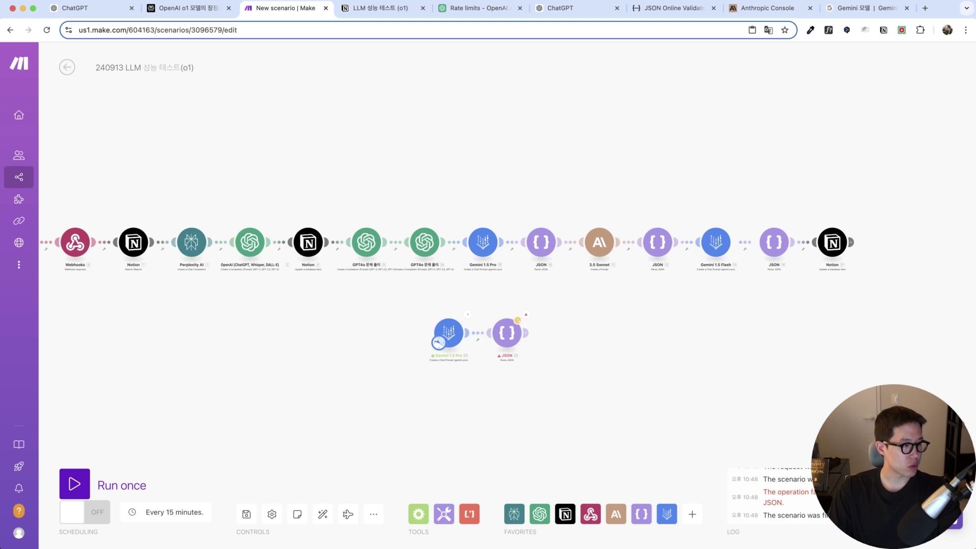
- Have ChatGPT uppercase the sentence, replace the Gemini test prompt's last line with "OUTPUT JSON DATA, NOT JSON BLOCKS.", and save the module
{"action": "left_click", "coordinate": [326, 506]}
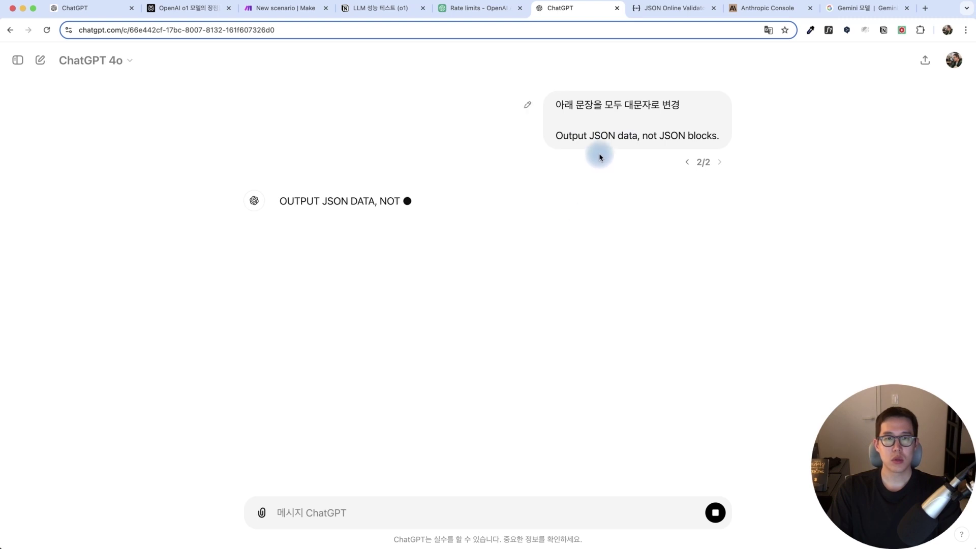
{"action": "left_click_drag", "start_coordinate": [469, 199], "coordinate": [279, 198]}
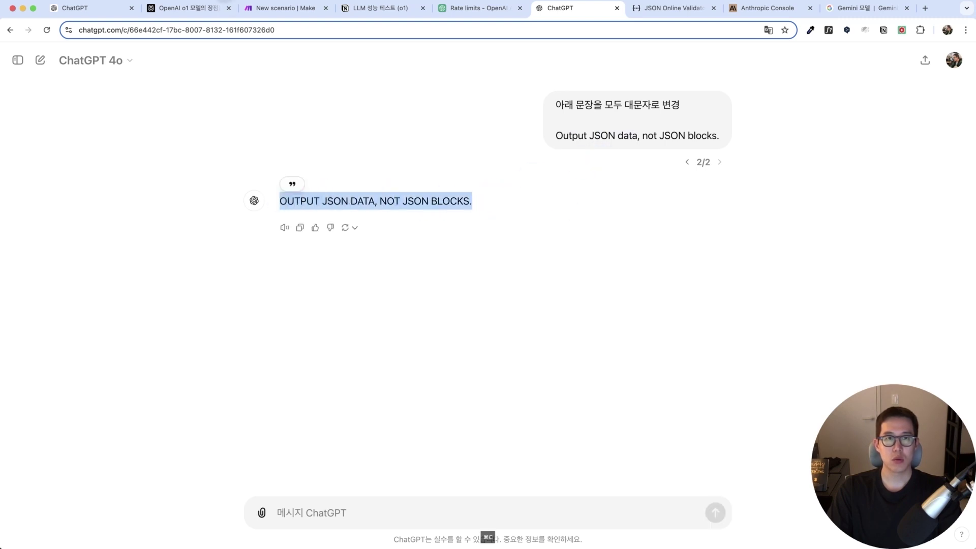
{"action": "left_click", "coordinate": [285, 8]}
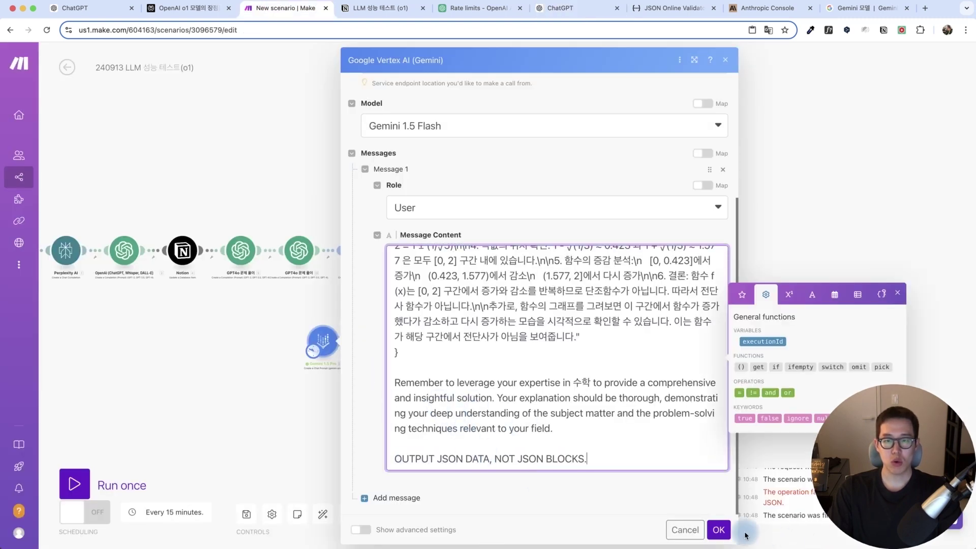
{"action": "left_click", "coordinate": [719, 530]}
- Run the scenario past the warning with the capitalised JSON instruction and examine the format of the Gemini test module's text response
{"action": "left_click", "coordinate": [89, 485]}
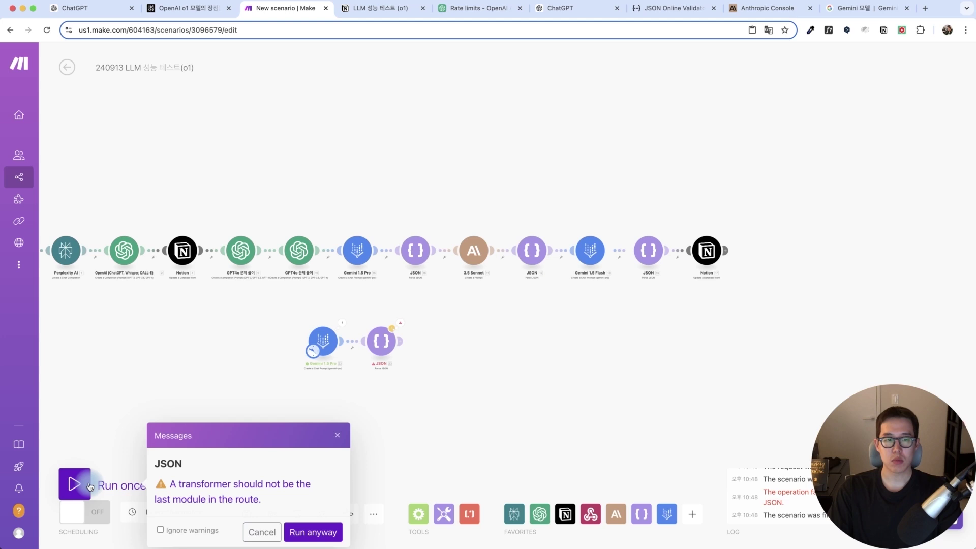
{"action": "left_click", "coordinate": [313, 531]}
{"action": "left_click_drag", "start_coordinate": [540, 463], "coordinate": [494, 342]}
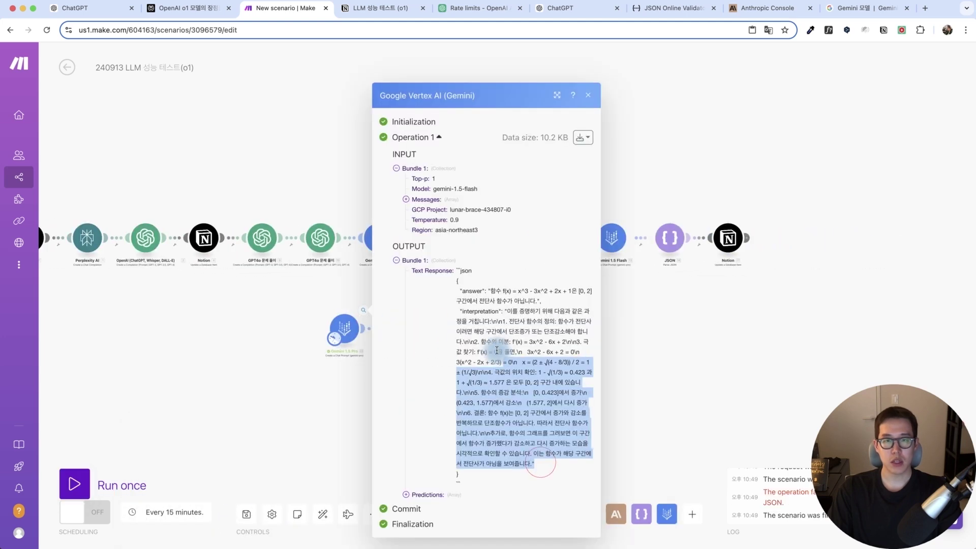
{"action": "left_click", "coordinate": [502, 328]}
{"action": "left_click_drag", "start_coordinate": [509, 308], "coordinate": [539, 391]}
{"action": "left_click", "coordinate": [539, 393]}
{"action": "left_click_drag", "start_coordinate": [491, 270], "coordinate": [454, 269]}
{"action": "left_click", "coordinate": [481, 269]}
{"action": "left_click_drag", "start_coordinate": [476, 487], "coordinate": [456, 270]}
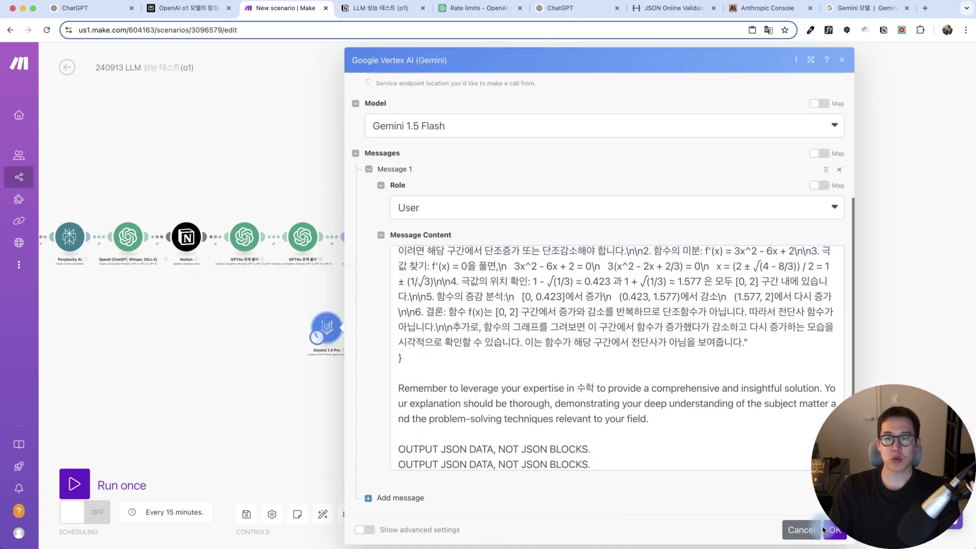
- Rerun the scenario with "OUTPUT JSON DATA, NOT JSON BLOCKS." repeated in the Gemini test prompt and inspect the text response
{"action": "left_click", "coordinate": [807, 528]}
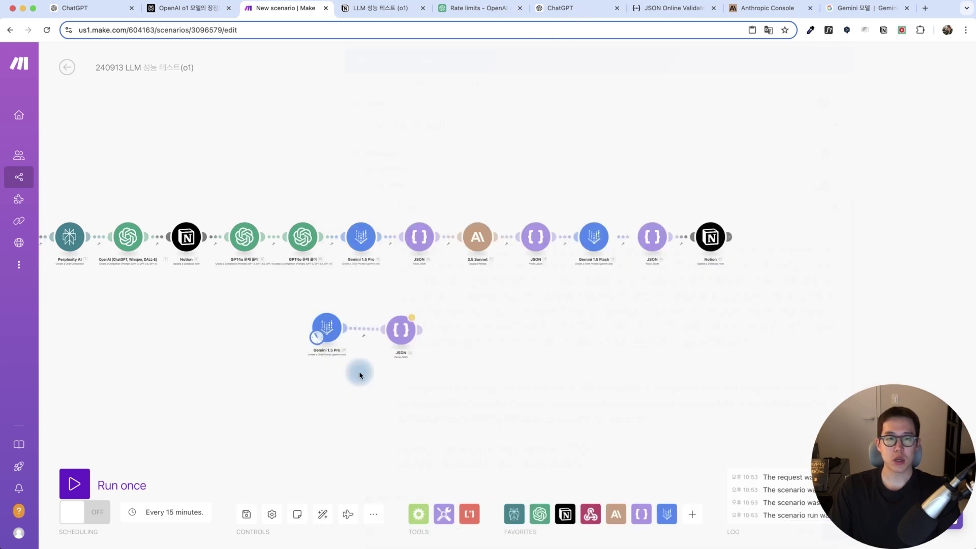
{"action": "left_click", "coordinate": [75, 483]}
{"action": "left_click", "coordinate": [313, 532]}
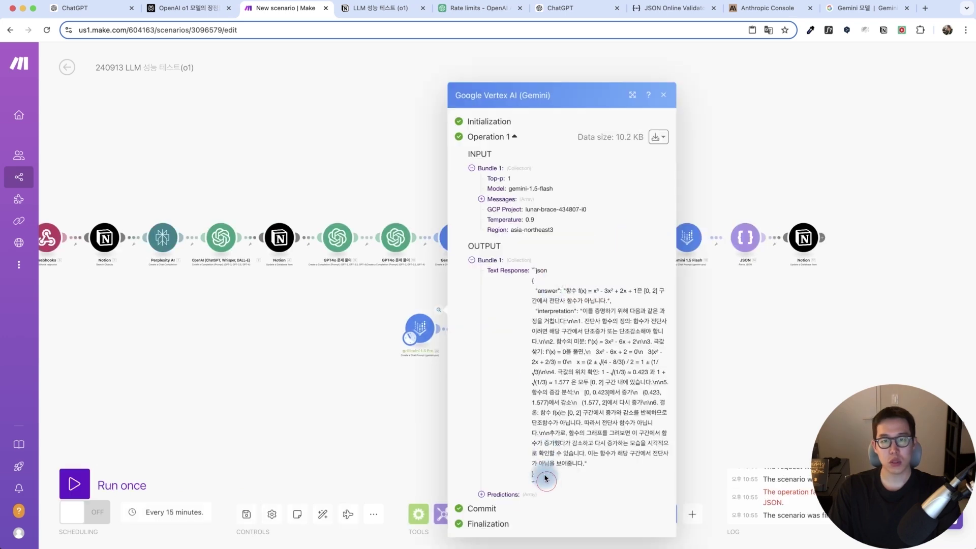
{"action": "left_click_drag", "start_coordinate": [545, 478], "coordinate": [536, 267]}
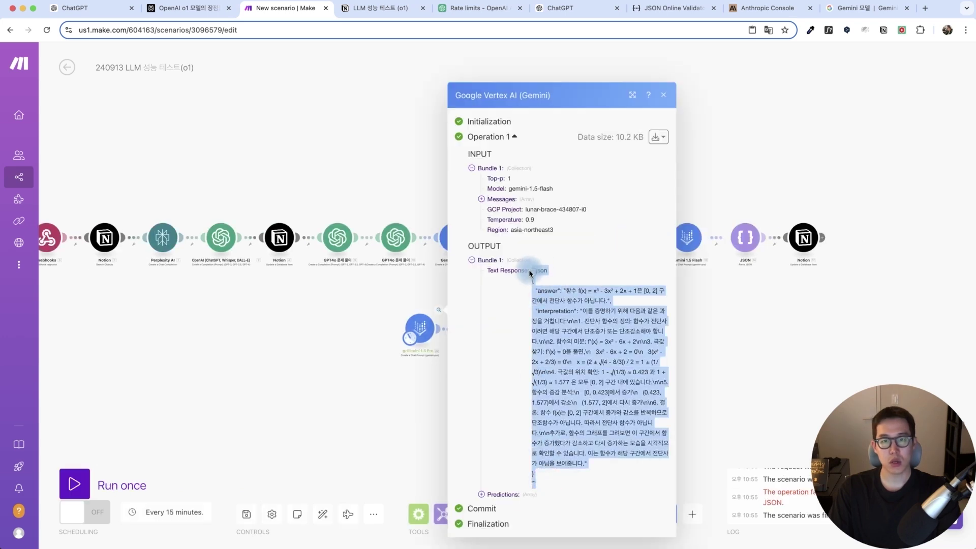
- Change the Gemini test module's model to Gemini 1.5 Pro and save the module
{"action": "left_click", "coordinate": [418, 330]}
{"action": "left_click", "coordinate": [520, 311]}
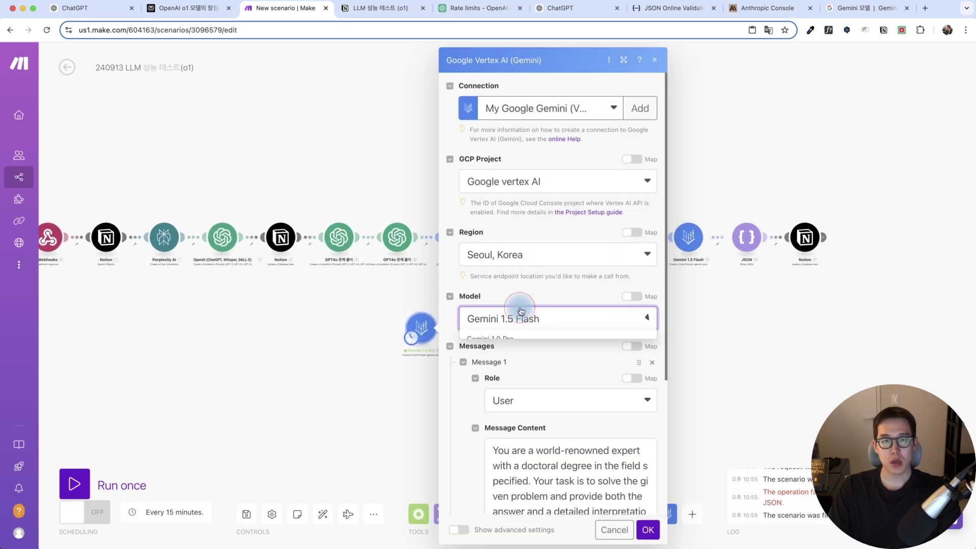
{"action": "left_click", "coordinate": [507, 359]}
{"action": "left_click", "coordinate": [644, 529]}
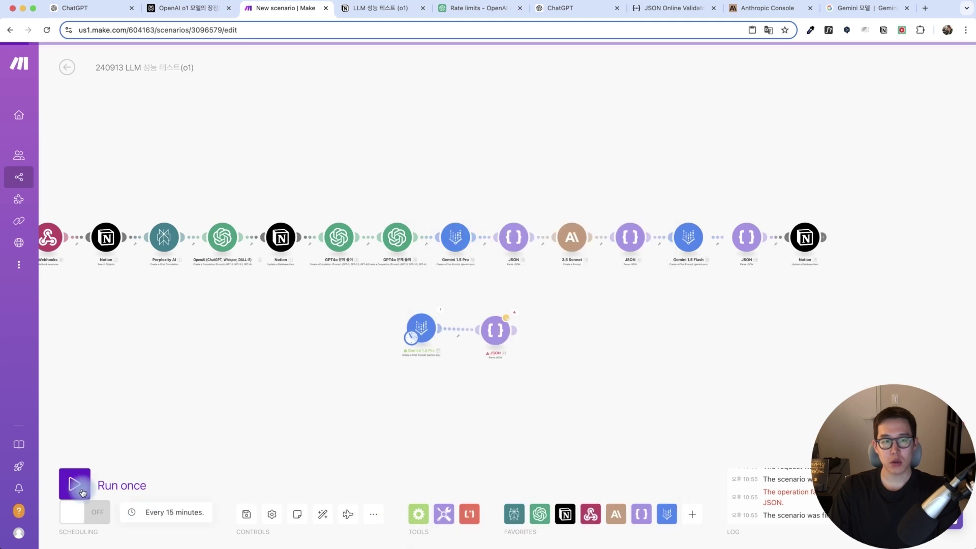
- Run the scenario with Gemini 1.5 Pro and examine the Gemini text response and the JSON module's answer and interpretation outputs
{"action": "left_click", "coordinate": [74, 484]}
{"action": "left_click", "coordinate": [311, 532]}
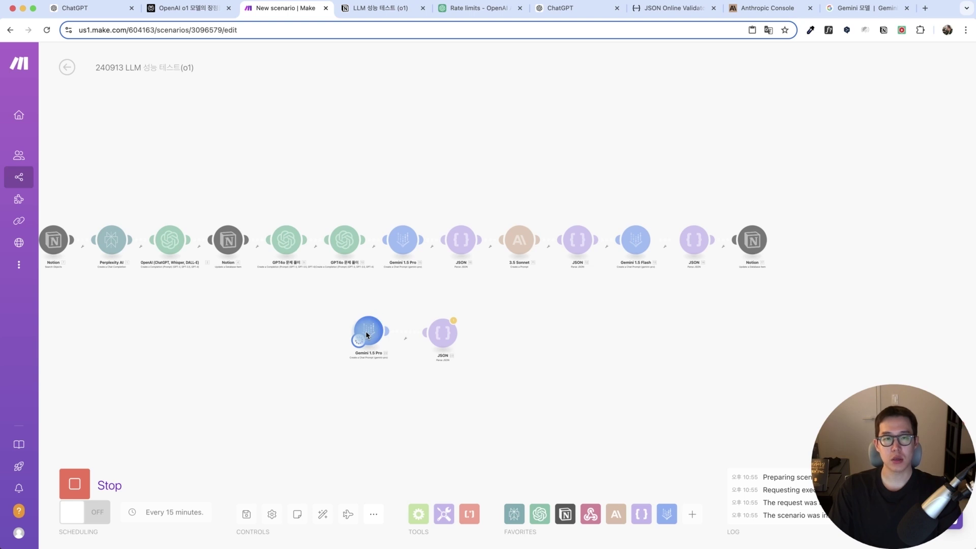
{"action": "left_click", "coordinate": [388, 313]}
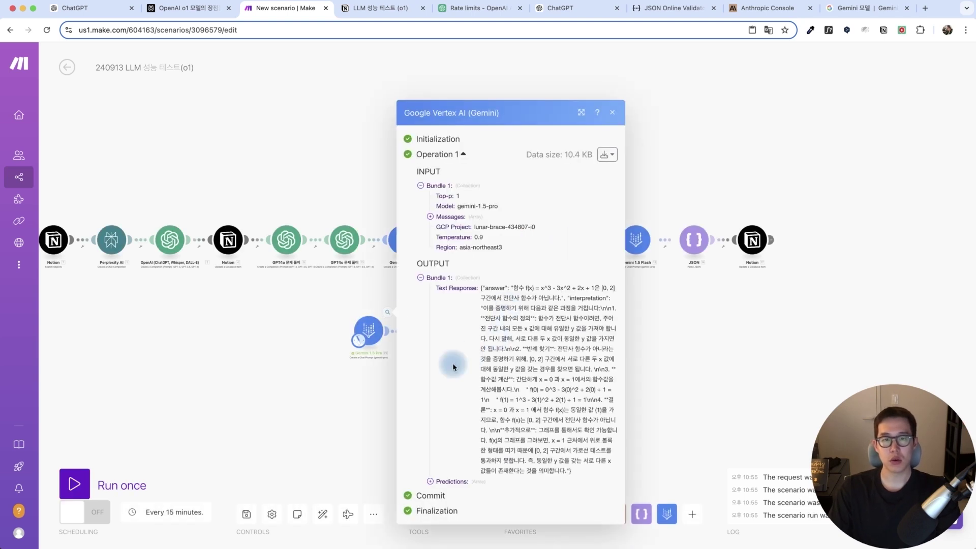
{"action": "left_click_drag", "start_coordinate": [571, 470], "coordinate": [481, 294]}
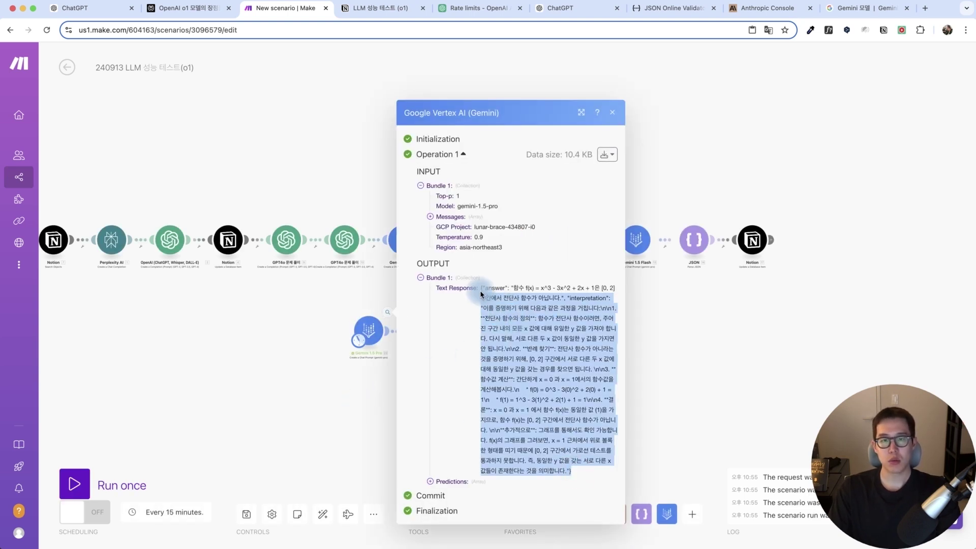
{"action": "left_click", "coordinate": [338, 392]}
{"action": "left_click", "coordinate": [464, 314]}
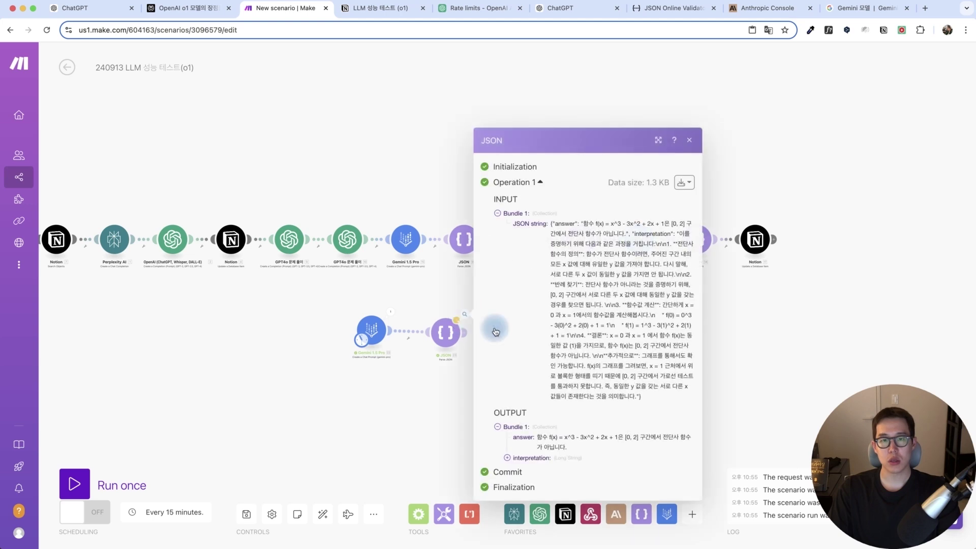
{"action": "left_click", "coordinate": [528, 461]}
{"action": "scroll", "coordinate": [544, 450], "scroll_direction": "down", "scroll_amount": 3}
- Move the Gemini and JSON test modules closer together below the main chain
{"action": "left_click_drag", "start_coordinate": [375, 335], "coordinate": [384, 342]}
{"action": "left_click_drag", "start_coordinate": [451, 339], "coordinate": [440, 342]}
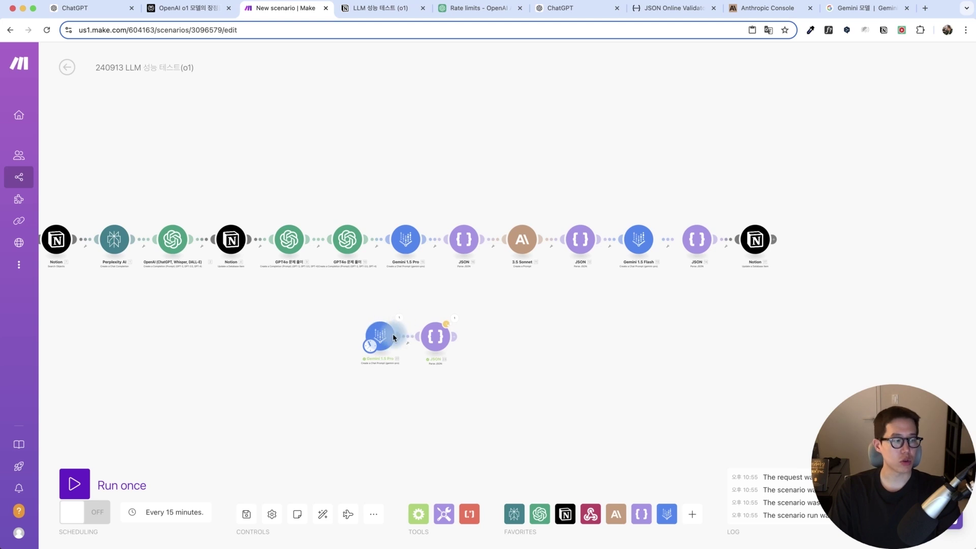
{"action": "left_click", "coordinate": [459, 312]}
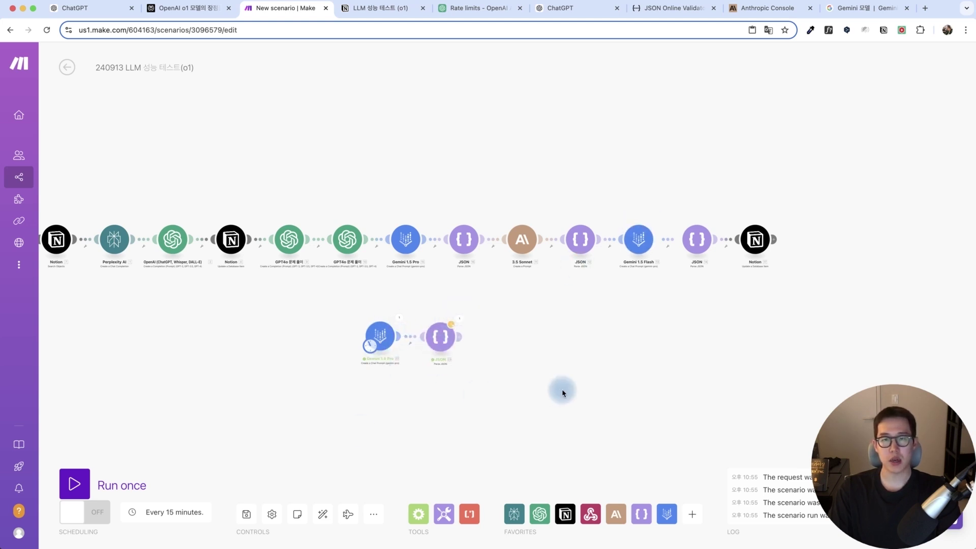
- Replace the main chain's Gemini 1.5 Flash and following JSON module with the two test modules, linked between the Sonnet JSON module and Notion
{"action": "left_click_drag", "start_coordinate": [713, 201], "coordinate": [627, 281]}
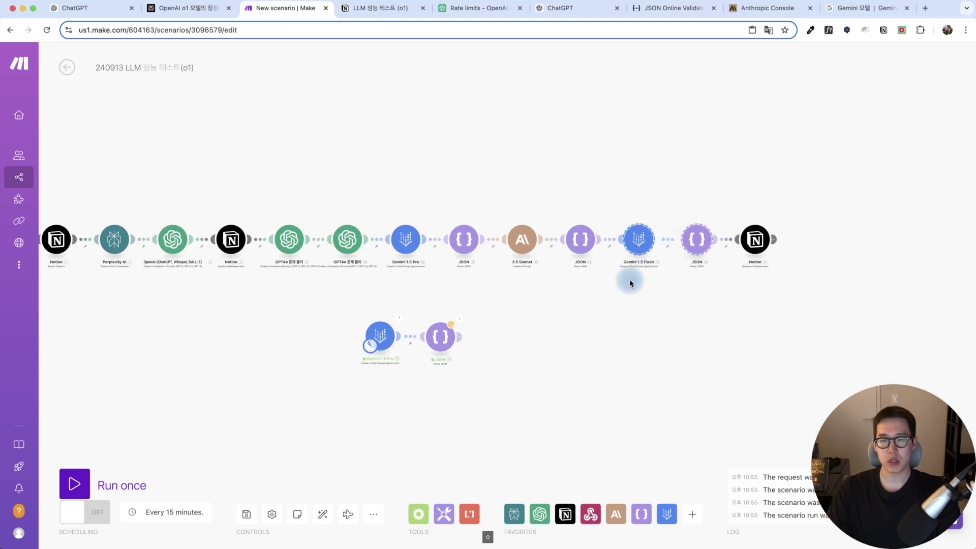
{"action": "key", "text": "BackSpace"}
{"action": "left_click_drag", "start_coordinate": [431, 335], "coordinate": [693, 281]}
{"action": "left_click_drag", "start_coordinate": [367, 336], "coordinate": [617, 286]}
{"action": "left_click_drag", "start_coordinate": [581, 252], "coordinate": [613, 285]}
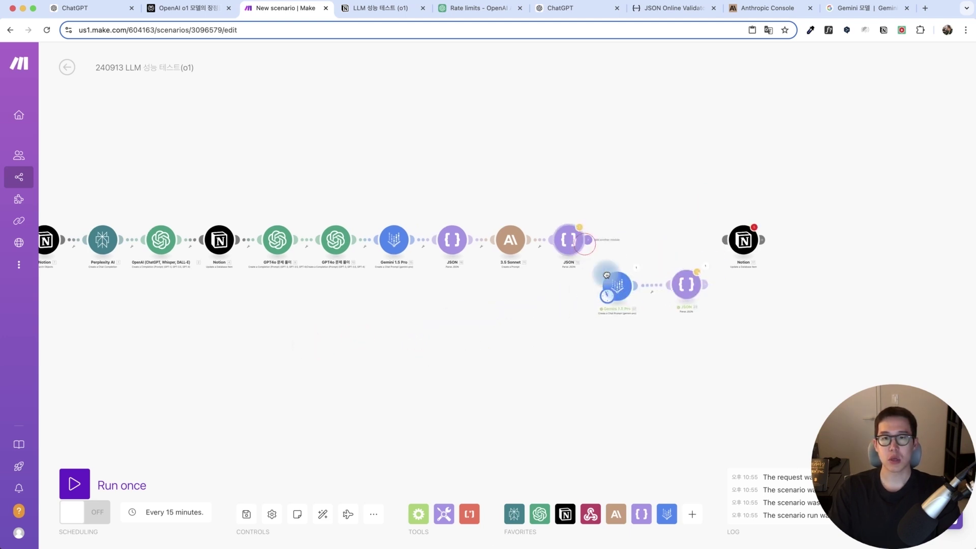
{"action": "left_click_drag", "start_coordinate": [702, 284], "coordinate": [742, 240]}
{"action": "scroll", "coordinate": [562, 324], "scroll_direction": "left", "scroll_amount": 4}
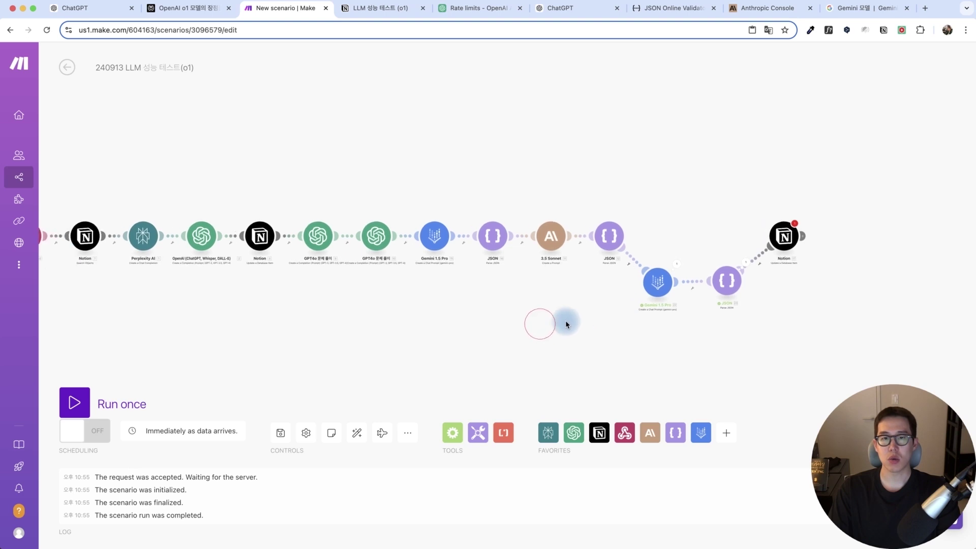
- Delete the original Gemini 1.5 Pro module and its JSON module located between the second GPT4o module and 3.5 Sonnet
{"action": "right_click", "coordinate": [535, 238]}
{"action": "left_click", "coordinate": [558, 357]}
{"action": "key", "text": "Return"}
{"action": "right_click", "coordinate": [477, 234]}
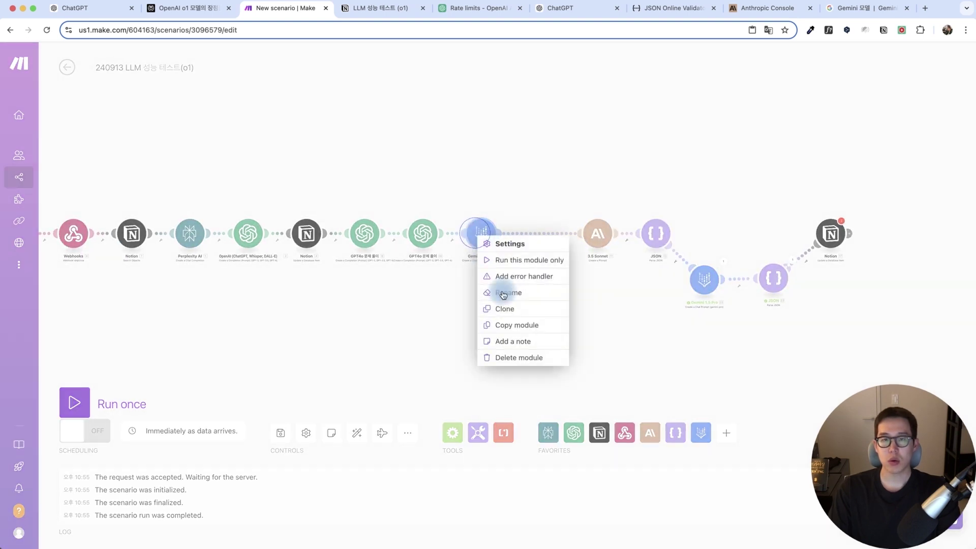
{"action": "left_click", "coordinate": [547, 356]}
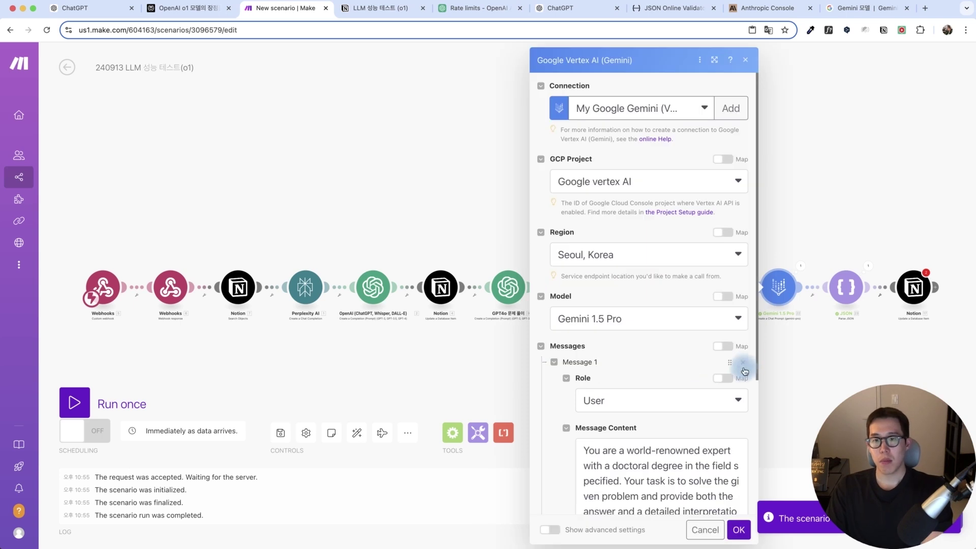
- Replace the hard-coded subject in the Gemini 1.5 Pro prompt with the variable "7. Properties Value: 분야: Name" and save the module
{"action": "left_click_drag", "start_coordinate": [753, 372], "coordinate": [756, 422]}
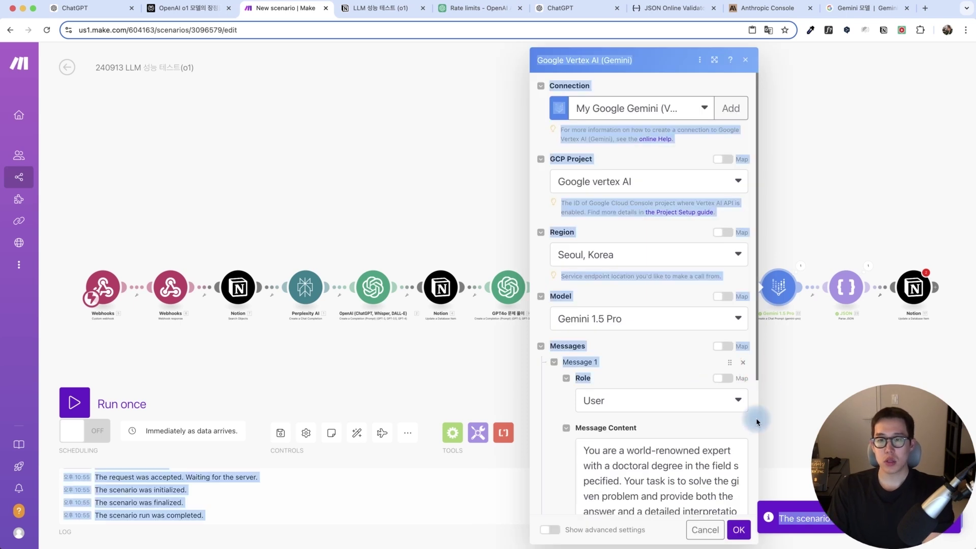
{"action": "left_click", "coordinate": [687, 466]}
{"action": "scroll", "coordinate": [686, 473], "scroll_direction": "down", "scroll_amount": 6}
{"action": "scroll", "coordinate": [698, 468], "scroll_direction": "up", "scroll_amount": 2}
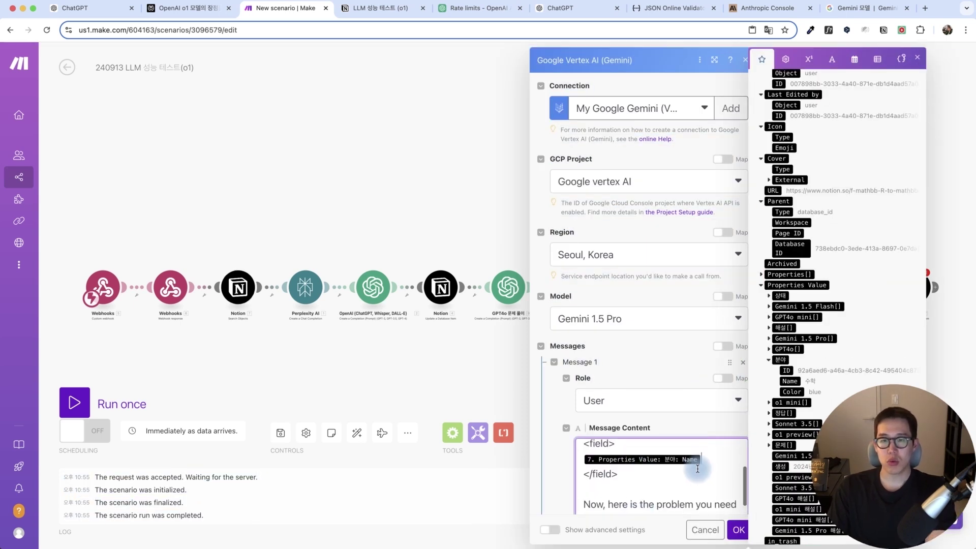
{"action": "scroll", "coordinate": [717, 464], "scroll_direction": "up", "scroll_amount": 2}
{"action": "scroll", "coordinate": [701, 460], "scroll_direction": "down", "scroll_amount": 8}
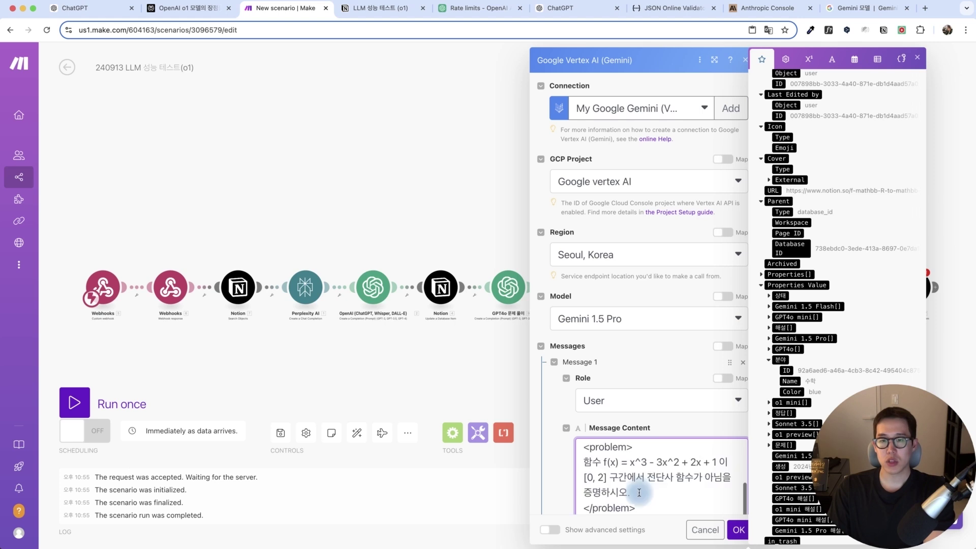
{"action": "scroll", "coordinate": [677, 457], "scroll_direction": "down", "scroll_amount": 6}
{"action": "scroll", "coordinate": [793, 249], "scroll_direction": "up", "scroll_amount": 4}
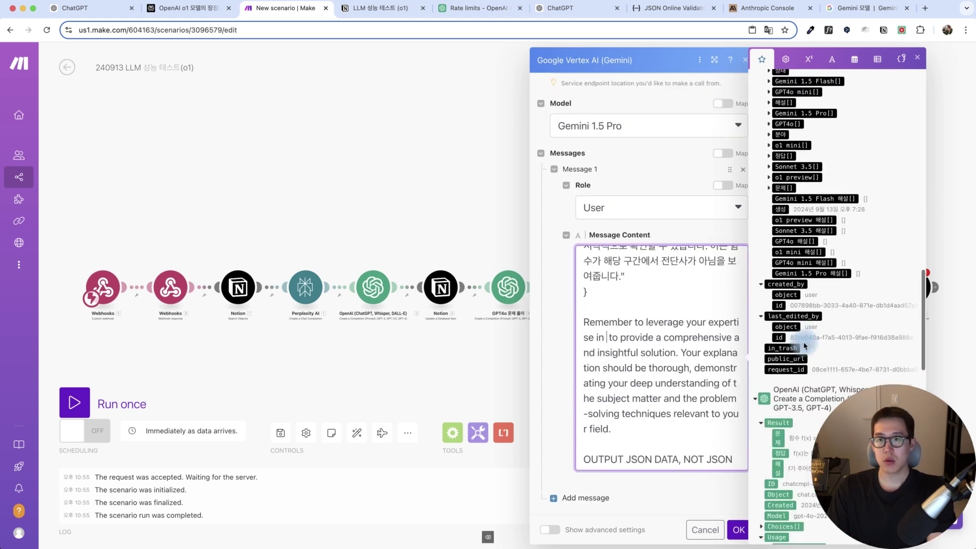
{"action": "left_click", "coordinate": [792, 244]}
{"action": "left_click", "coordinate": [739, 530]}
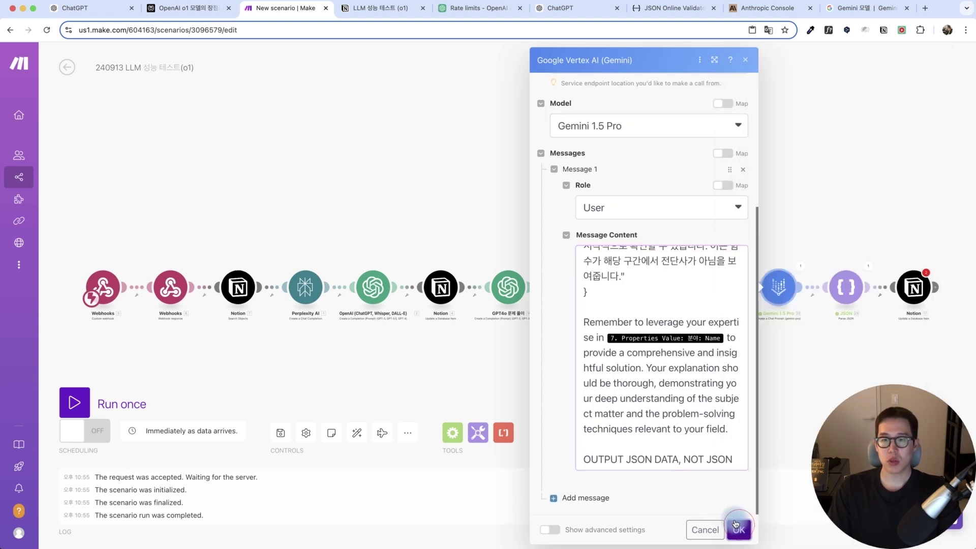
- Check the JSON string mappings of the JSON modules that follow Gemini 1.5 Pro and 3.5 Sonnet
{"action": "left_click", "coordinate": [744, 295]}
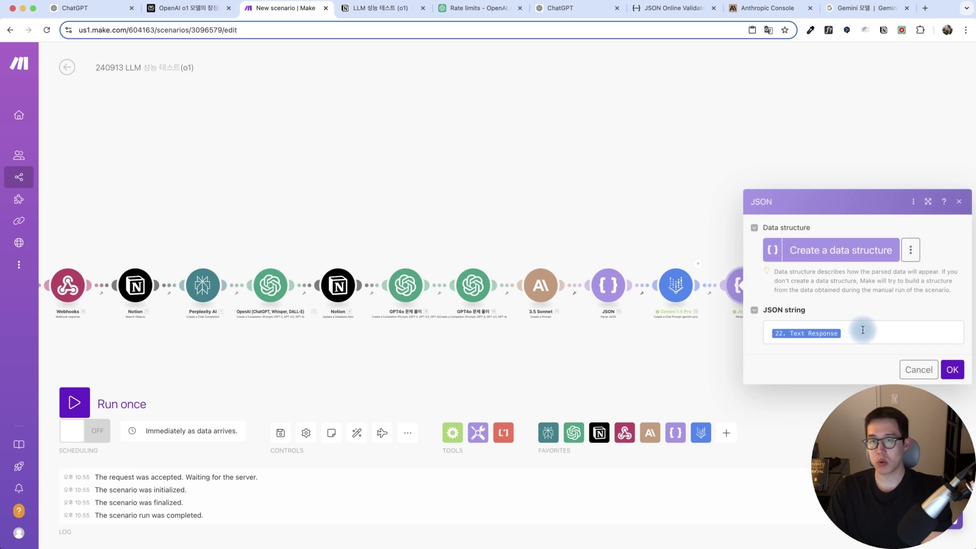
{"action": "left_click", "coordinate": [952, 374]}
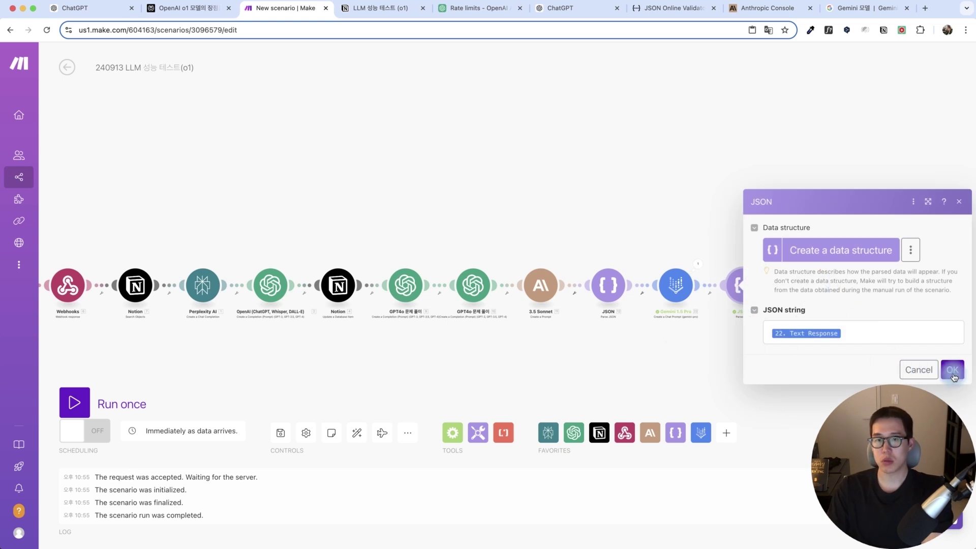
{"action": "left_click", "coordinate": [927, 366]}
{"action": "left_click", "coordinate": [607, 285]}
{"action": "left_click", "coordinate": [763, 338]}
{"action": "left_click", "coordinate": [837, 372]}
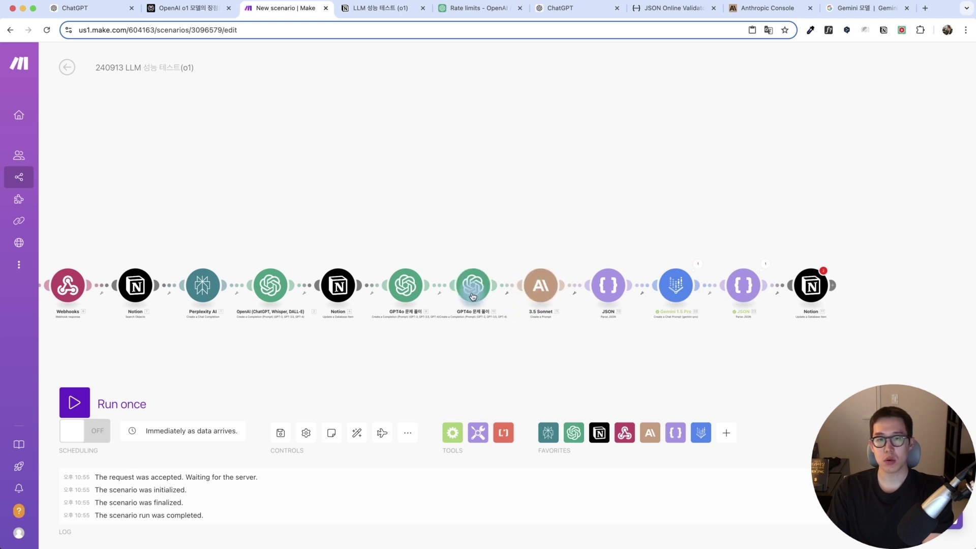
{"action": "left_click", "coordinate": [410, 289]}
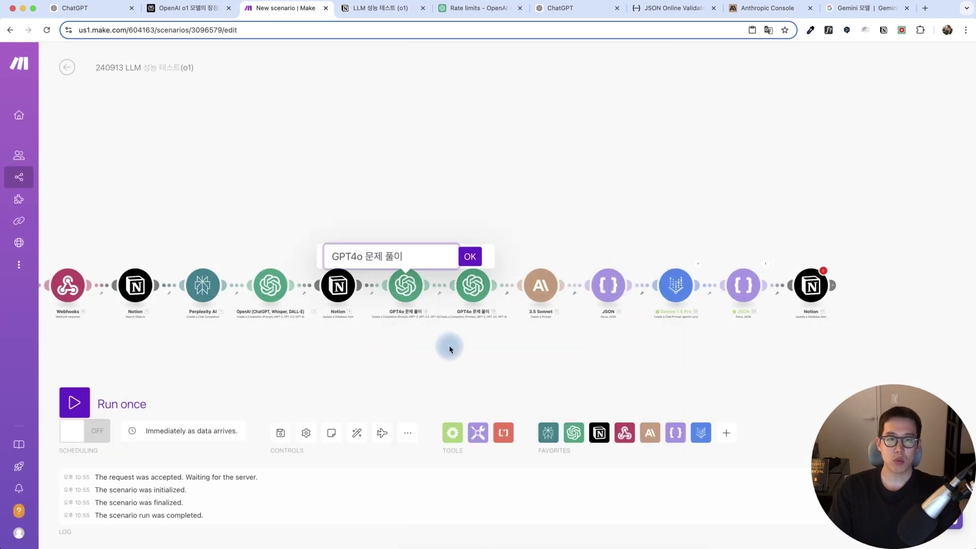
{"action": "key", "text": "Left"}
{"action": "key", "text": "Left"}
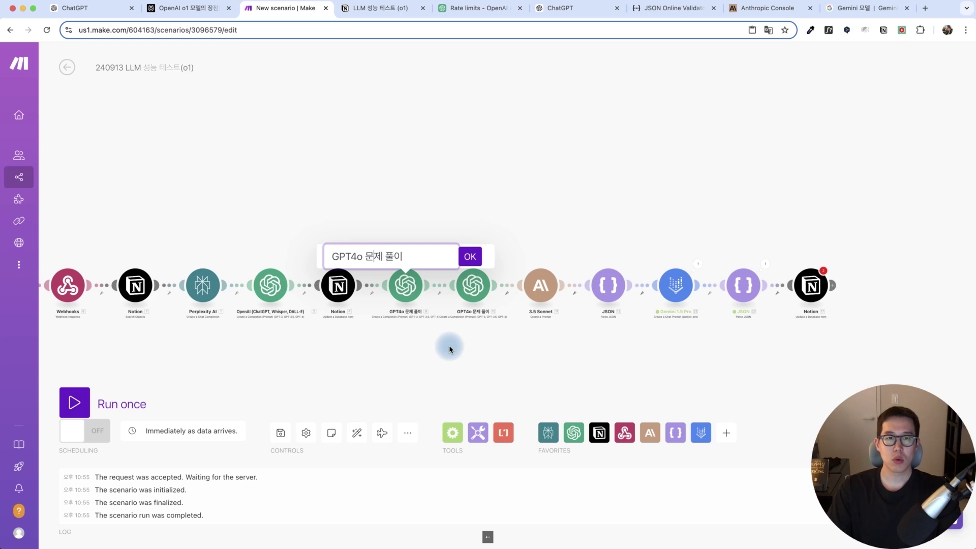
- Rename the second GPT4o module as "GPT4o mini 문제 풀이"
{"action": "left_click", "coordinate": [477, 318]}
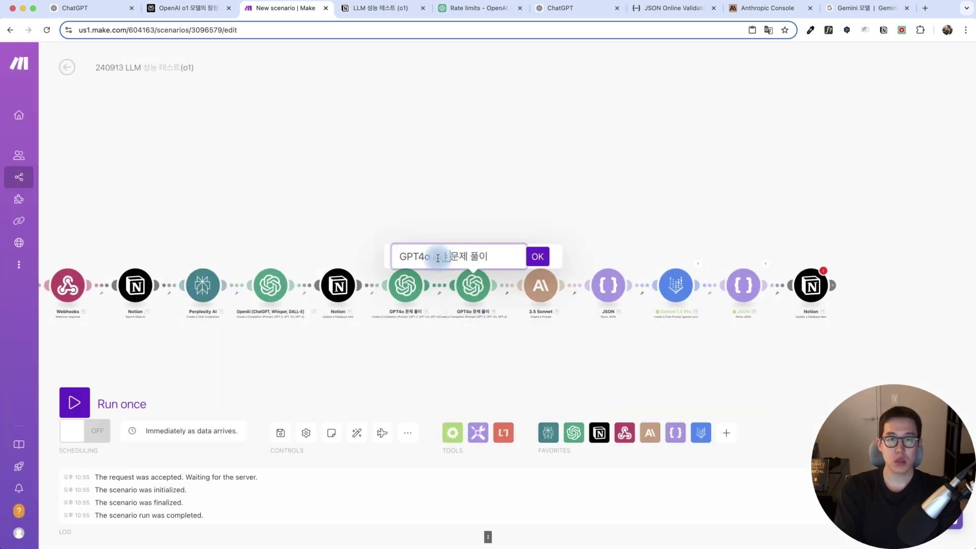
{"action": "type", "text": "mini"}
{"action": "left_click", "coordinate": [537, 256]}
- In the final Notion module, map "23. interpretation" to Gemini 1.5 Pro 해설 and "23. answer" to Gemini 1.5 Pro
{"action": "scroll", "coordinate": [650, 274], "scroll_direction": "right", "scroll_amount": 2}
{"action": "left_click", "coordinate": [782, 278]}
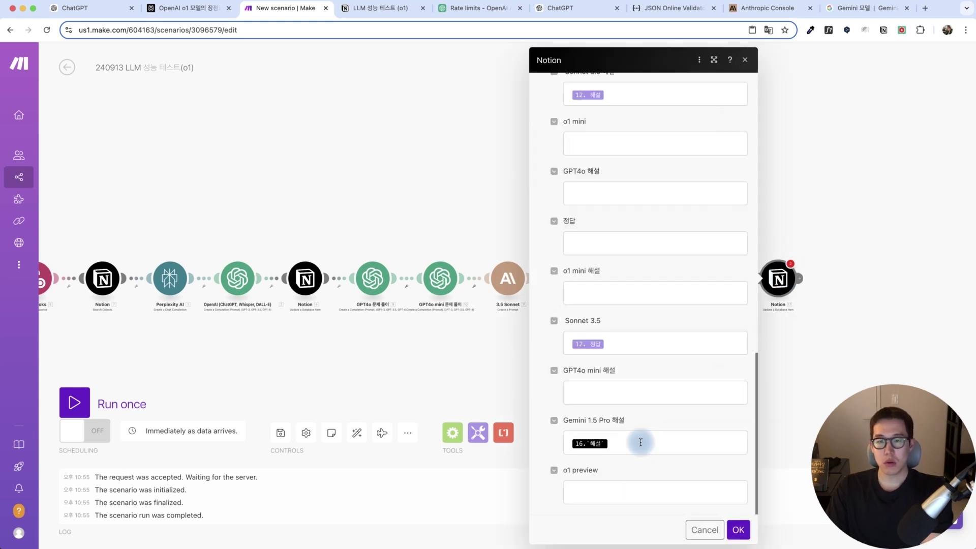
{"action": "left_click", "coordinate": [641, 442]}
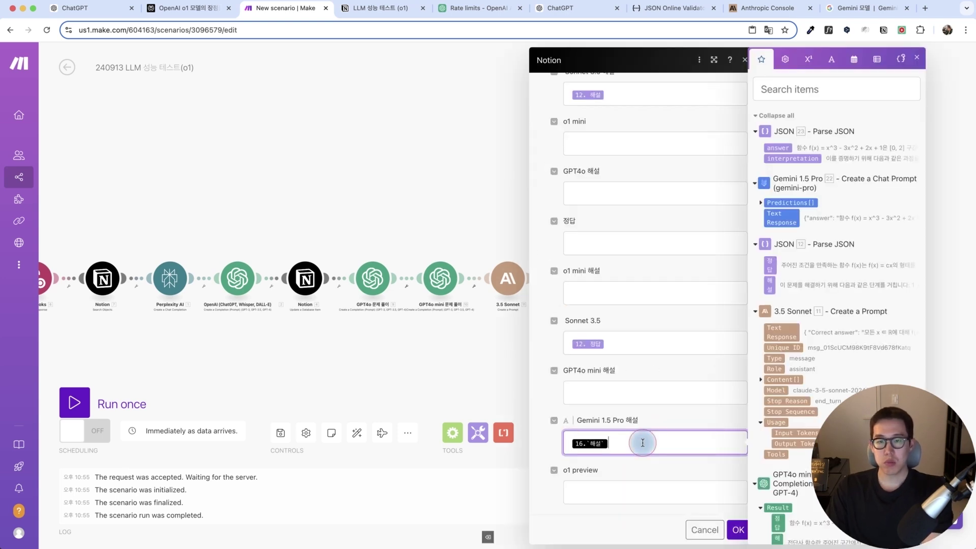
{"action": "left_click", "coordinate": [779, 148]}
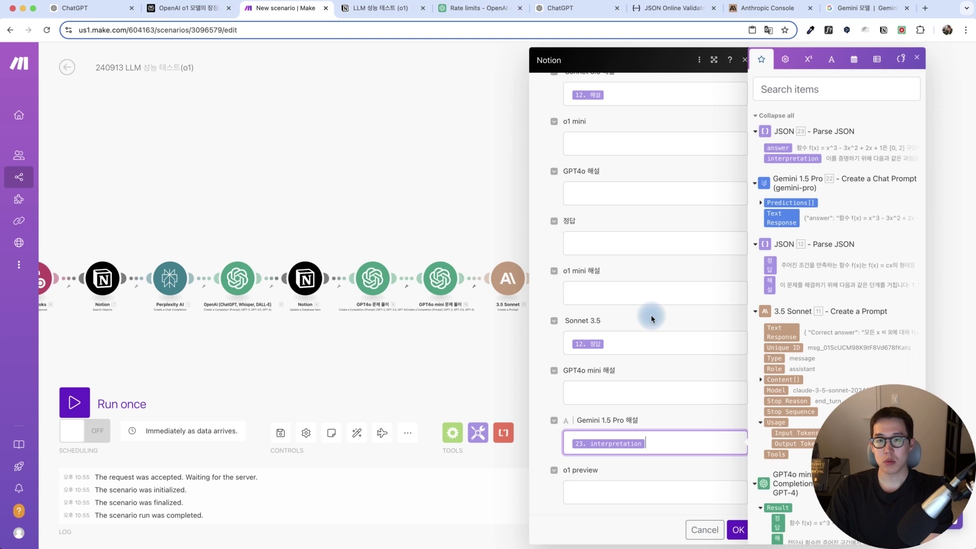
{"action": "scroll", "coordinate": [616, 342], "scroll_direction": "down", "scroll_amount": 5}
{"action": "left_click", "coordinate": [617, 342]}
{"action": "key", "text": "BackSpace"}
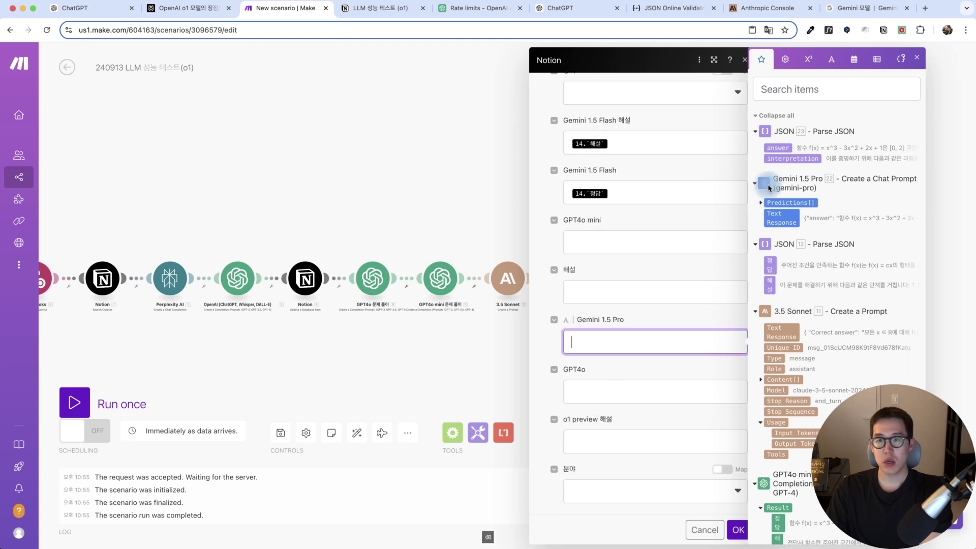
{"action": "left_click", "coordinate": [779, 144]}
- Clear the outdated mappings from the Gemini 1.5 Flash and Gemini 1.5 Flash 해설 fields of the Notion module
{"action": "left_click", "coordinate": [635, 194]}
{"action": "key", "text": "BackSpace"}
{"action": "left_click", "coordinate": [574, 143]}
{"action": "key", "text": "BackSpace"}
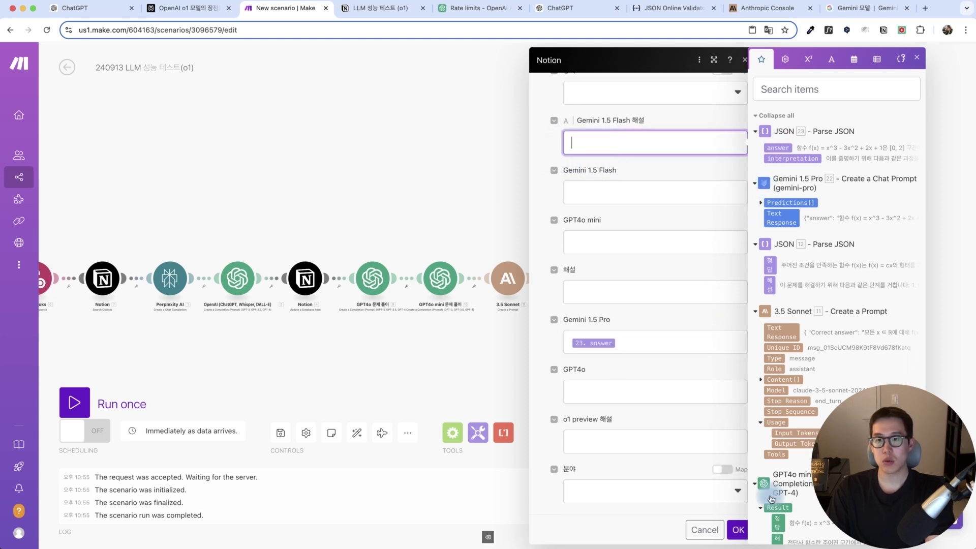
- Check the Database Item ID mapping of the final Notion module and save the module's settings
{"action": "scroll", "coordinate": [609, 298], "scroll_direction": "up", "scroll_amount": 5}
{"action": "left_click", "coordinate": [615, 299]}
{"action": "scroll", "coordinate": [789, 356], "scroll_direction": "down", "scroll_amount": 15}
{"action": "scroll", "coordinate": [789, 445], "scroll_direction": "up", "scroll_amount": 5}
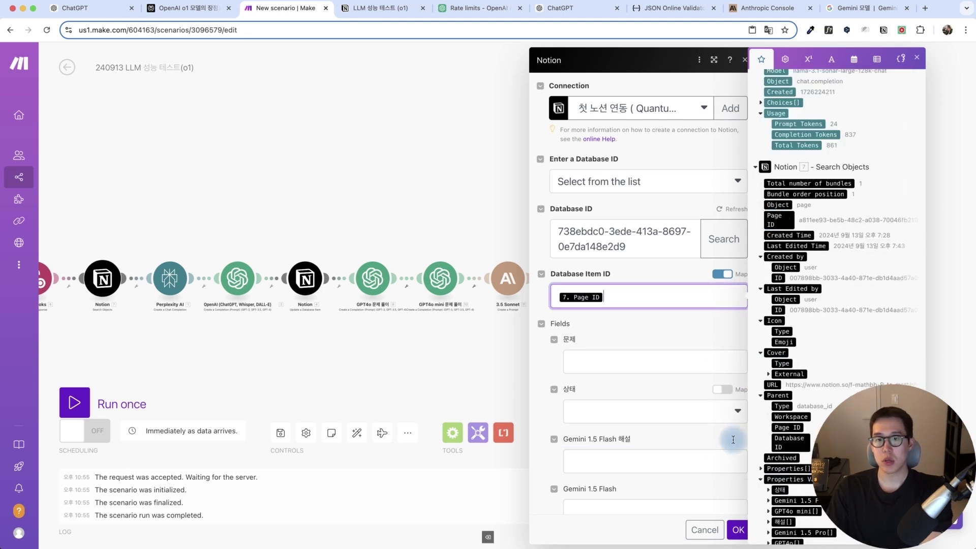
{"action": "left_click", "coordinate": [737, 529]}
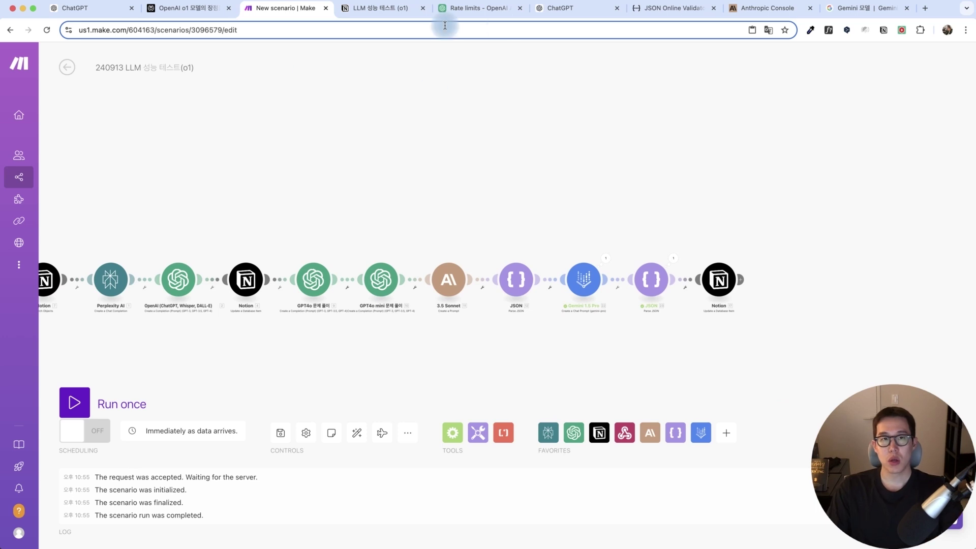
- Delete the Gemini 1.5 Flash and Gemini 1.5 Flash 해설 properties from the 240913 LLM 성능 테스트 DB in Notion
{"action": "left_click", "coordinate": [394, 9]}
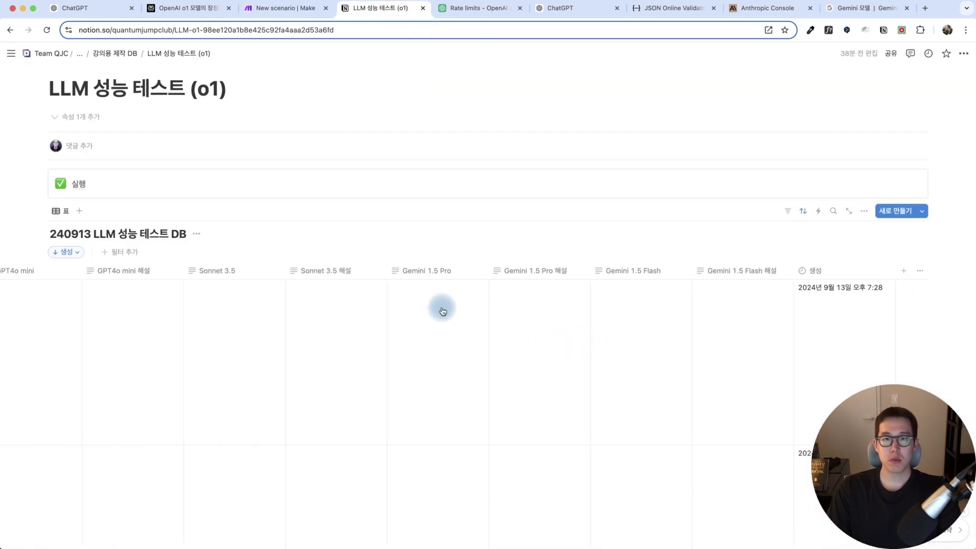
{"action": "left_click", "coordinate": [639, 272]}
{"action": "left_click", "coordinate": [665, 438]}
{"action": "left_click", "coordinate": [534, 306]}
{"action": "left_click", "coordinate": [709, 271]}
{"action": "left_click", "coordinate": [733, 437]}
{"action": "left_click", "coordinate": [540, 307]}
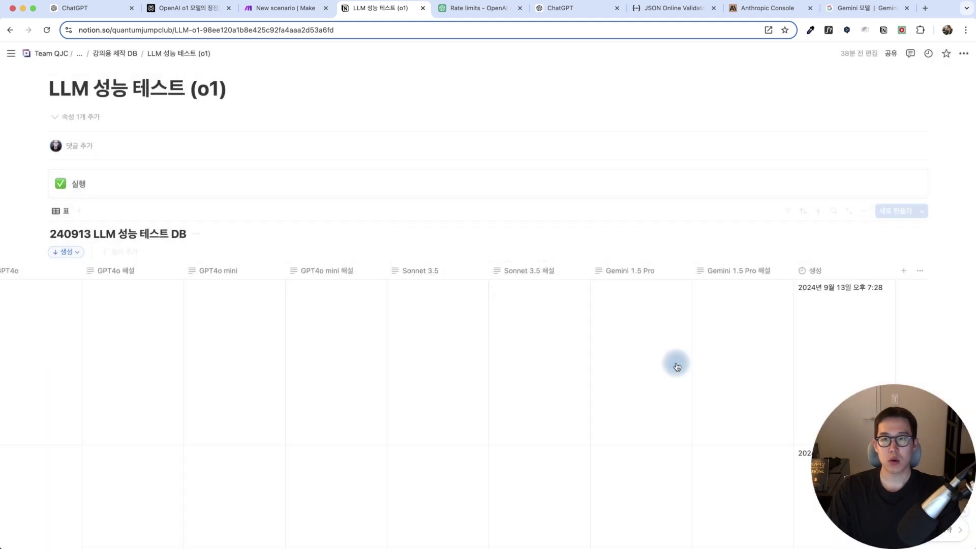
{"action": "scroll", "coordinate": [657, 356], "scroll_direction": "left", "scroll_amount": 15}
- Save the Make scenario, start a single run, and trigger its webhook with the 실행 link on the Notion page
{"action": "left_click", "coordinate": [268, 5]}
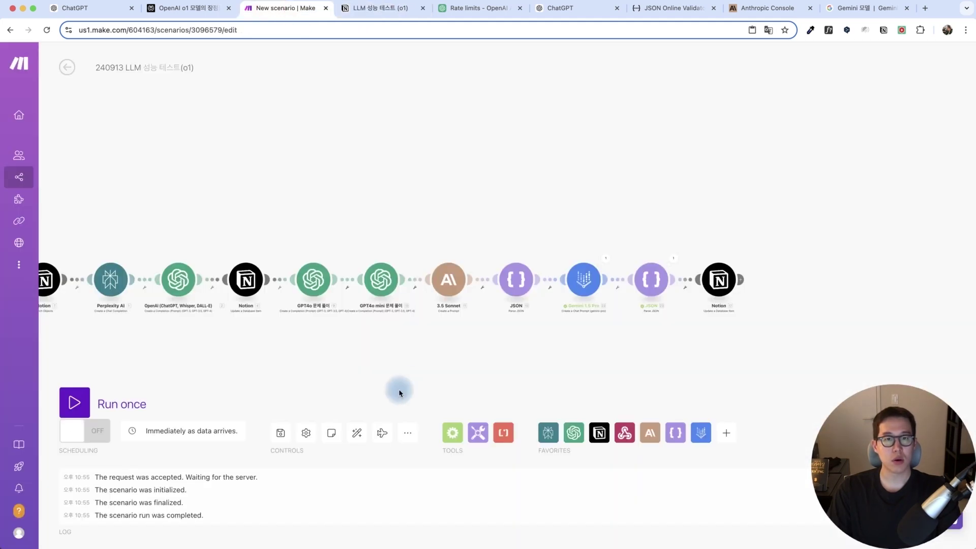
{"action": "left_click", "coordinate": [280, 433]}
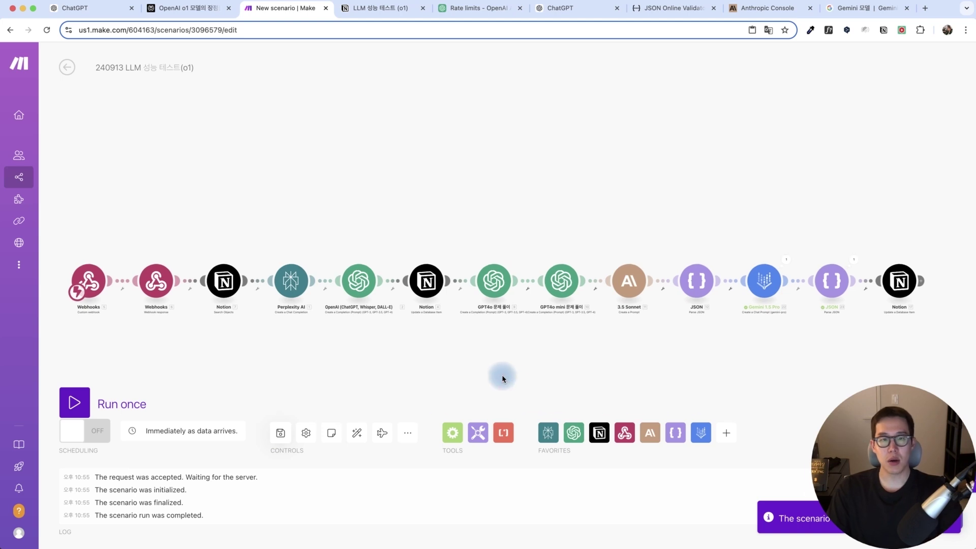
{"action": "left_click", "coordinate": [87, 406]}
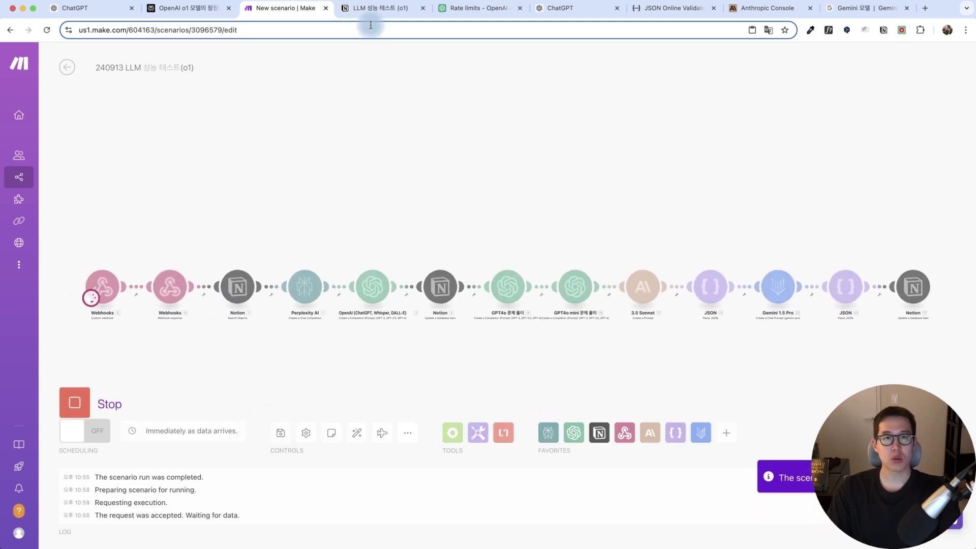
{"action": "left_click", "coordinate": [374, 8]}
{"action": "left_click", "coordinate": [78, 184]}
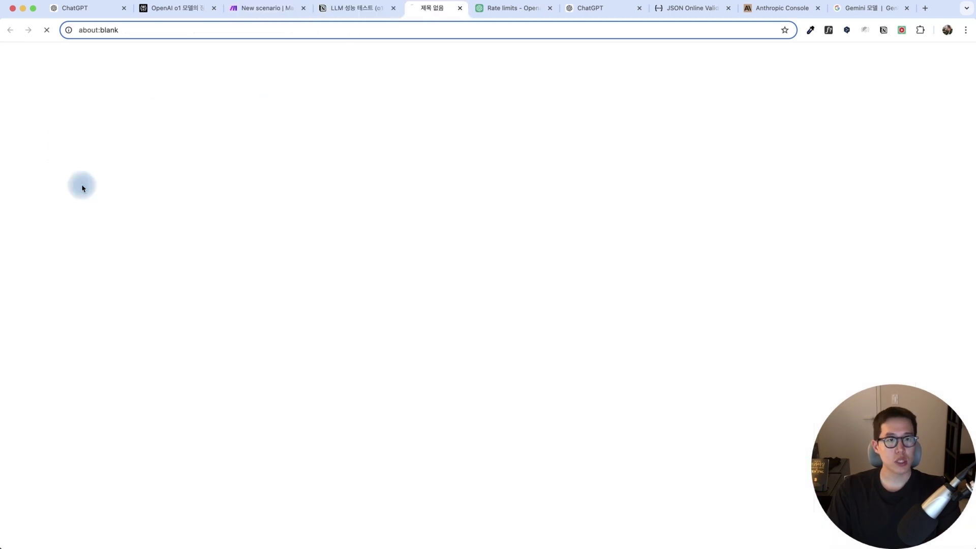
- Inspect the output of the Notion Search Objects module and check the matching 요청 row in the Notion database
{"action": "left_click", "coordinate": [262, 267]}
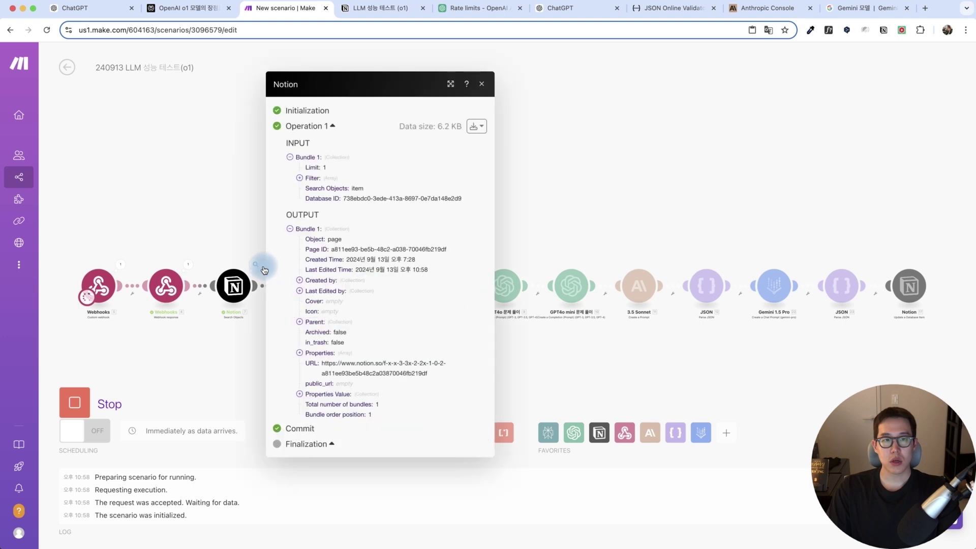
{"action": "left_click", "coordinate": [483, 14]}
{"action": "left_click", "coordinate": [554, 9]}
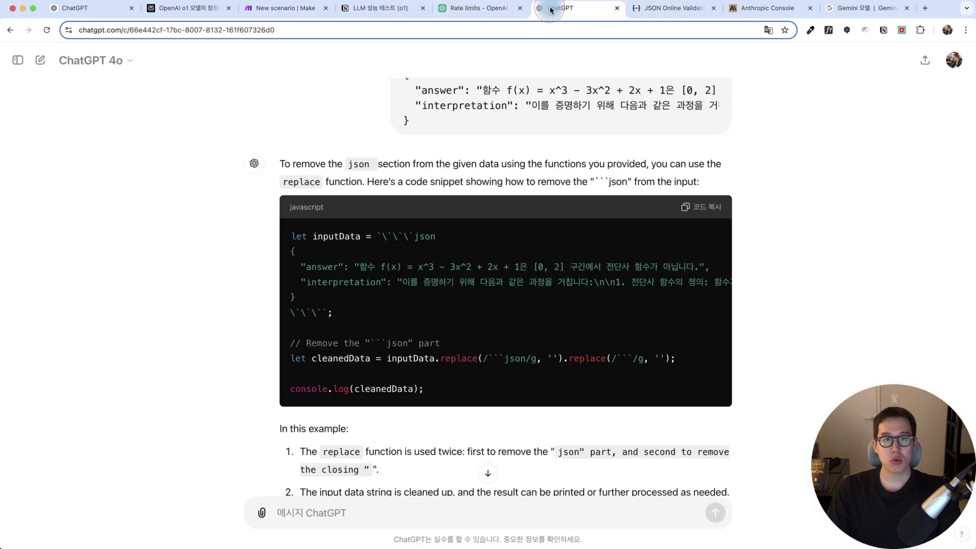
{"action": "left_click", "coordinate": [390, 16]}
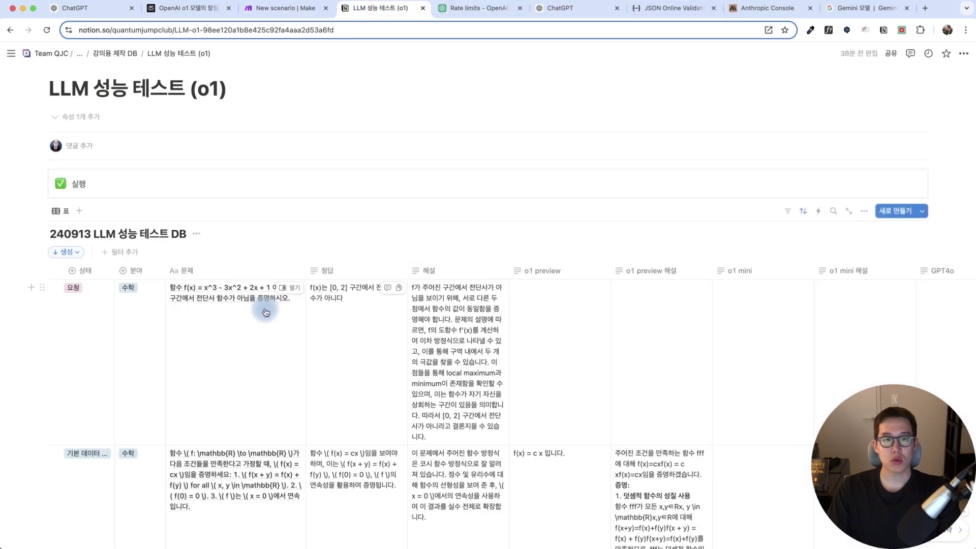
{"action": "left_click", "coordinate": [274, 8]}
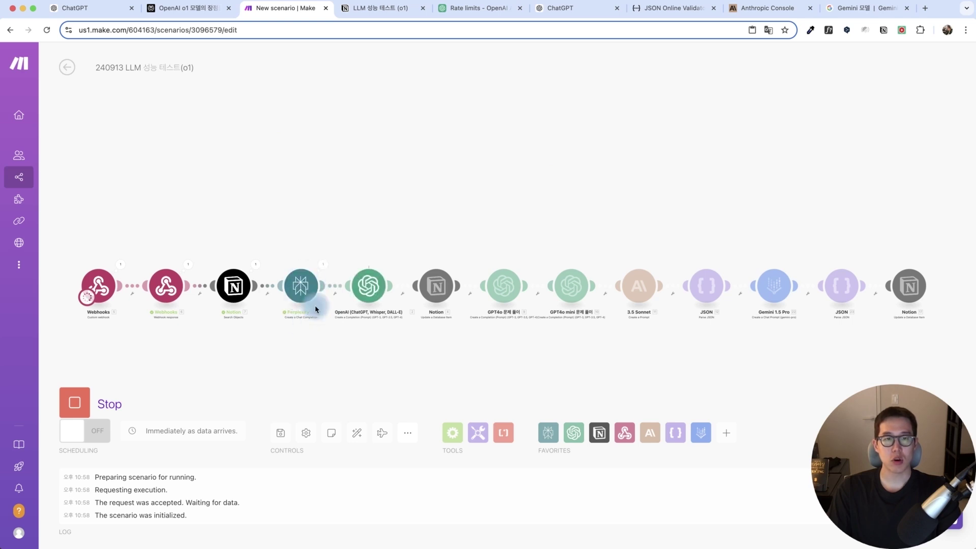
- Read the message content that the Perplexity AI module generated in this run
{"action": "left_click", "coordinate": [327, 265]}
{"action": "left_click", "coordinate": [406, 359]}
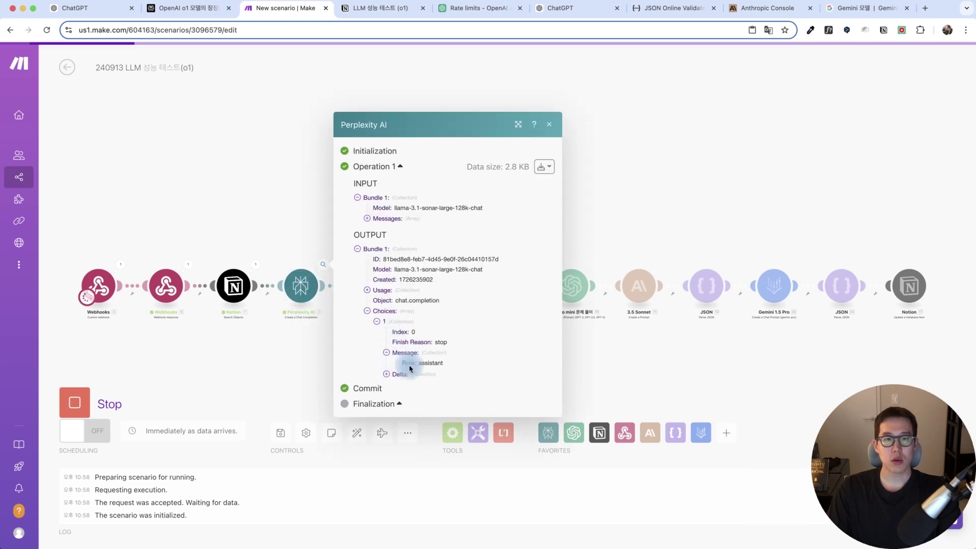
{"action": "left_click", "coordinate": [409, 368]}
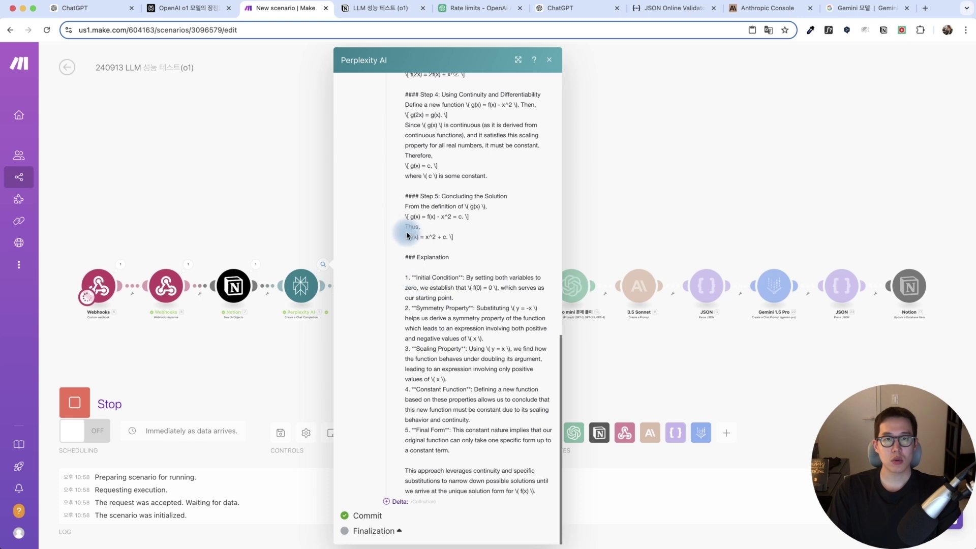
{"action": "scroll", "coordinate": [424, 234], "scroll_direction": "up", "scroll_amount": 5}
{"action": "left_click", "coordinate": [292, 349]}
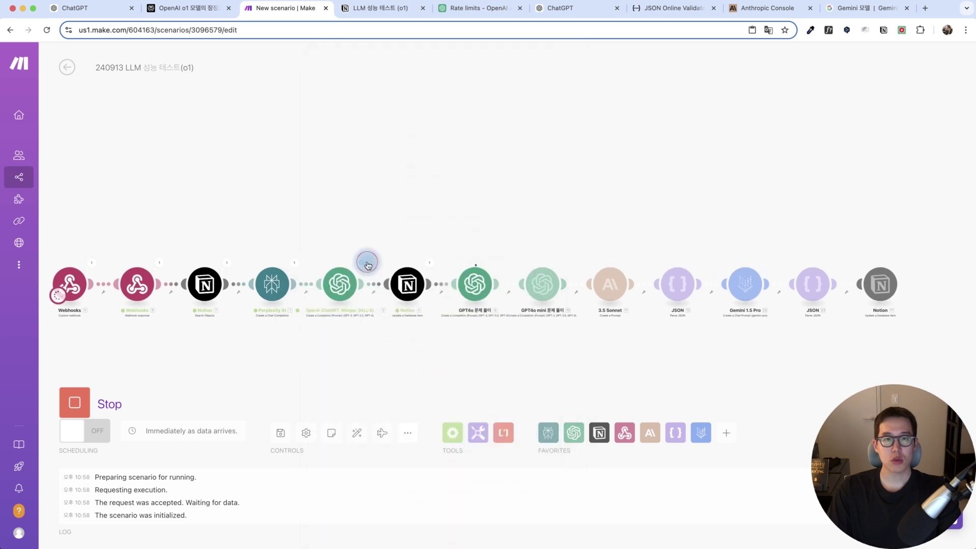
- Examine the 문제, 정답 and 해설 results of the OpenAI module that follows Perplexity AI
{"action": "left_click", "coordinate": [368, 264]}
{"action": "left_click", "coordinate": [406, 317]}
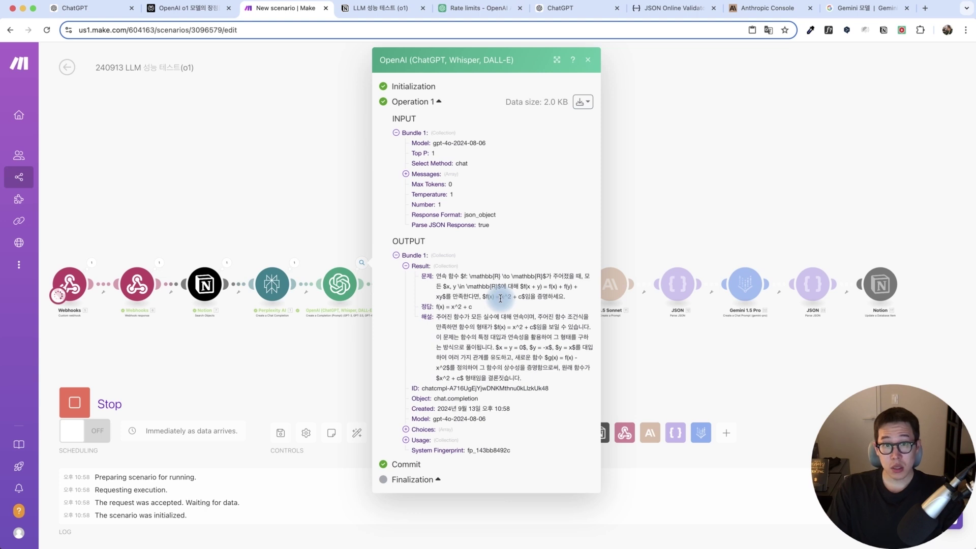
{"action": "mouse_move", "coordinate": [454, 276]}
{"action": "left_mouse_down"}
{"action": "mouse_move", "coordinate": [545, 277]}
{"action": "mouse_move", "coordinate": [459, 286]}
{"action": "left_mouse_up"}
{"action": "left_click", "coordinate": [468, 292]}
{"action": "left_click", "coordinate": [355, 329]}
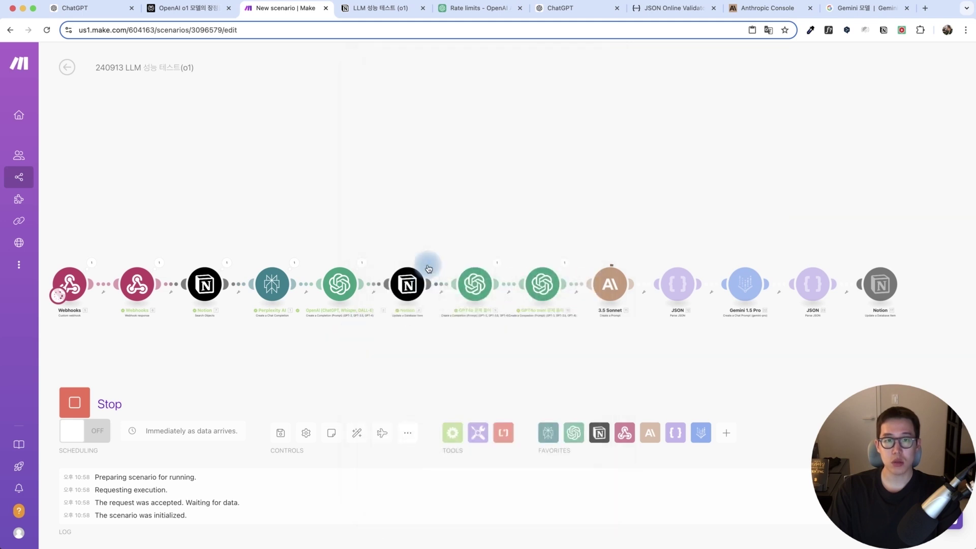
- Read the solution in the output of the GPT4o 문제 풀이 module
{"action": "left_click", "coordinate": [496, 262]}
{"action": "left_click", "coordinate": [557, 317]}
{"action": "scroll", "coordinate": [607, 371], "scroll_direction": "down", "scroll_amount": 5}
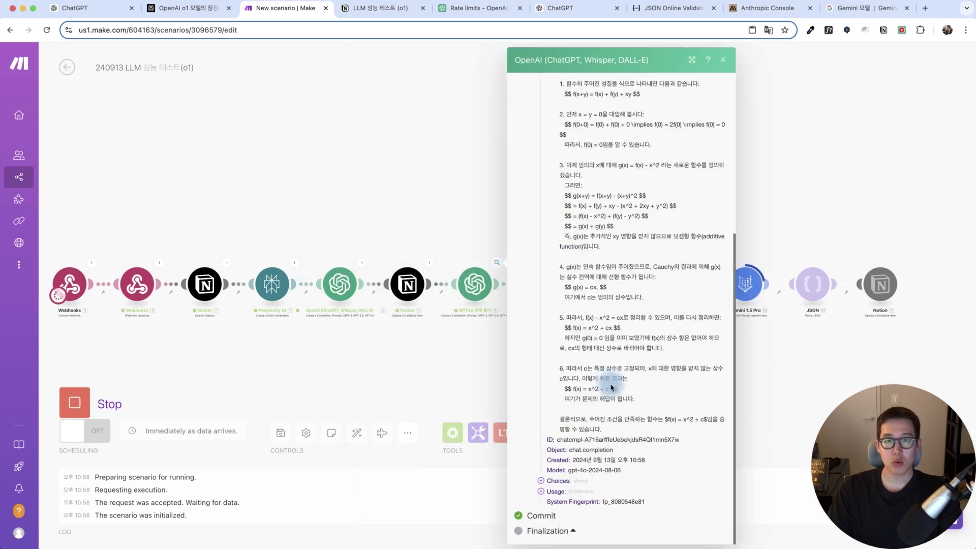
{"action": "left_click", "coordinate": [441, 400]}
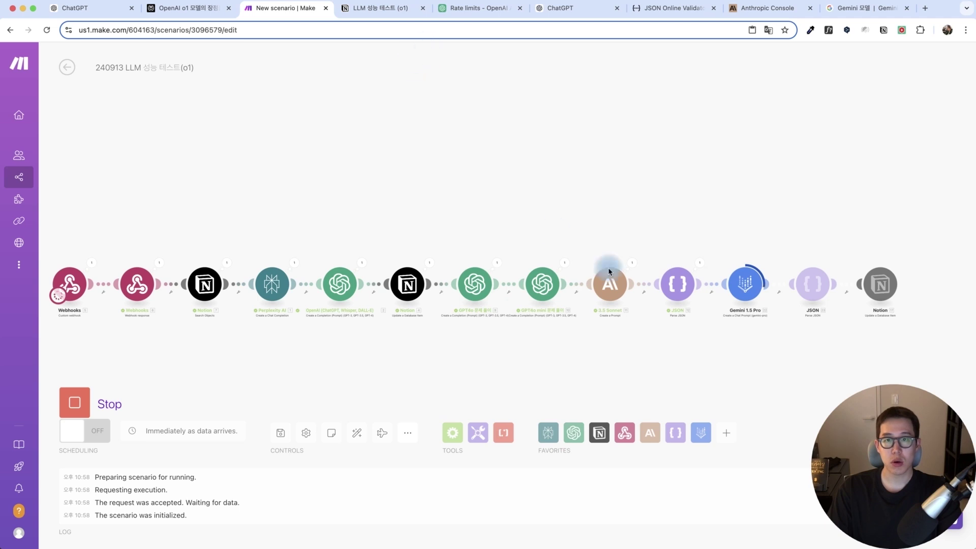
- Examine the output of the JSON module after 3.5 Sonnet and monitor the run through Gemini 1.5 Pro
{"action": "scroll", "coordinate": [582, 279], "scroll_direction": "right", "scroll_amount": 2}
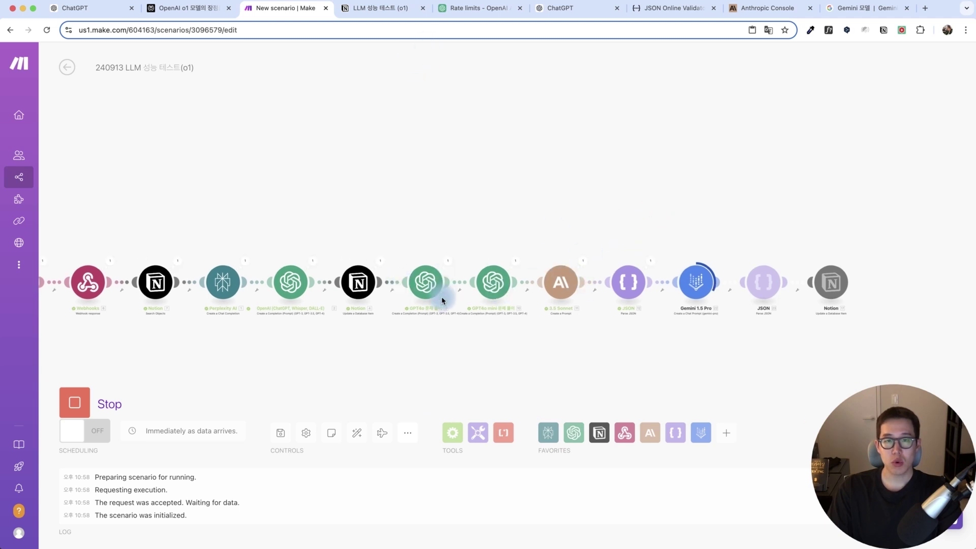
{"action": "scroll", "coordinate": [562, 295], "scroll_direction": "right", "scroll_amount": 2}
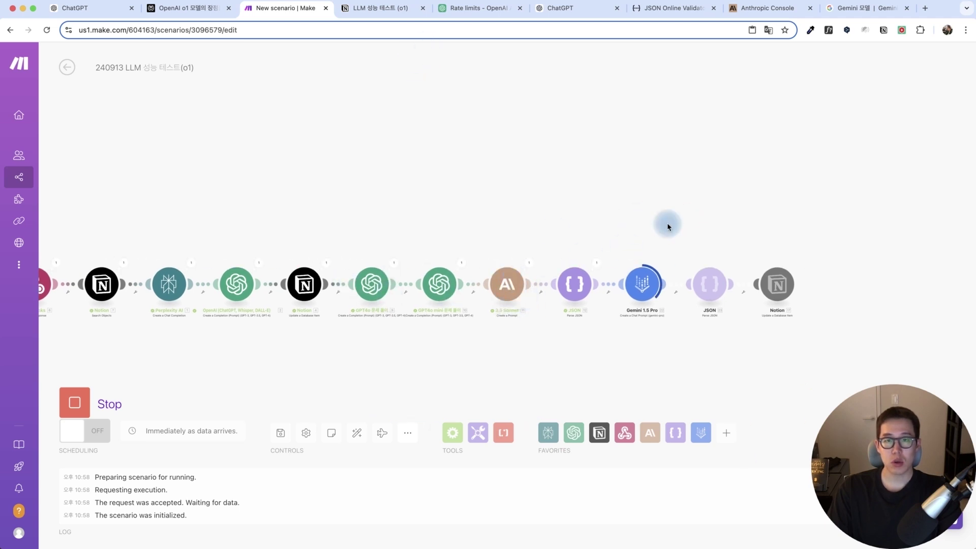
{"action": "scroll", "coordinate": [513, 272], "scroll_direction": "right", "scroll_amount": 3}
{"action": "scroll", "coordinate": [525, 289], "scroll_direction": "right", "scroll_amount": 2}
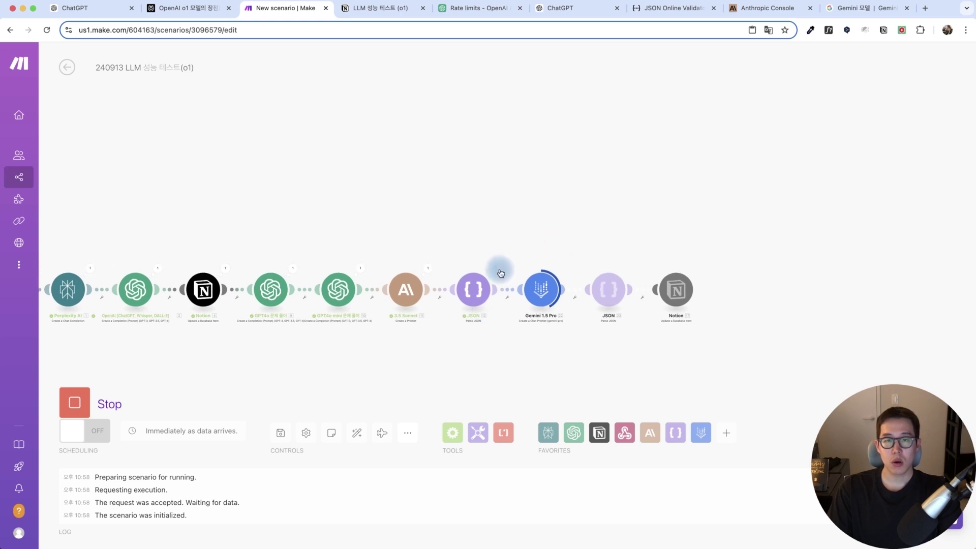
{"action": "left_click", "coordinate": [497, 269]}
{"action": "left_click", "coordinate": [456, 224]}
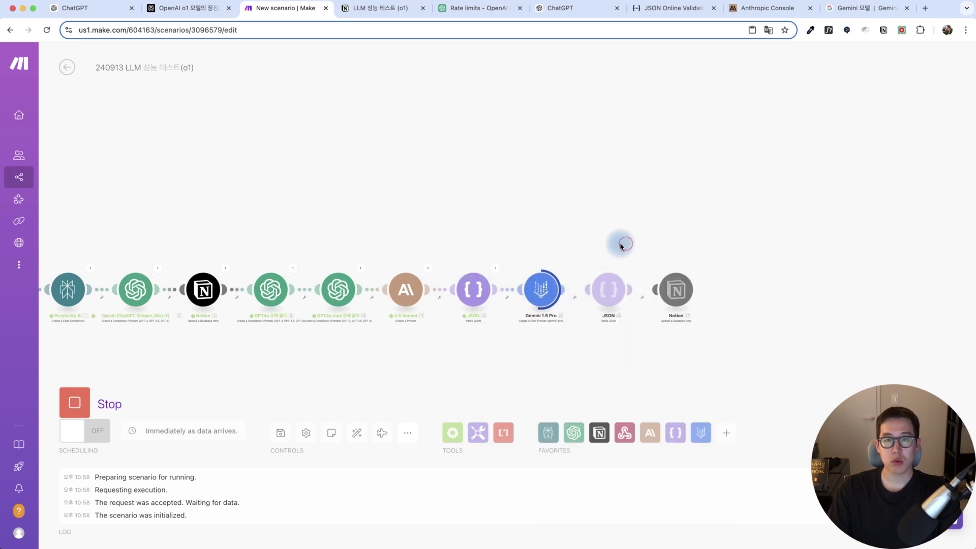
{"action": "left_click_drag", "start_coordinate": [621, 246], "coordinate": [615, 247]}
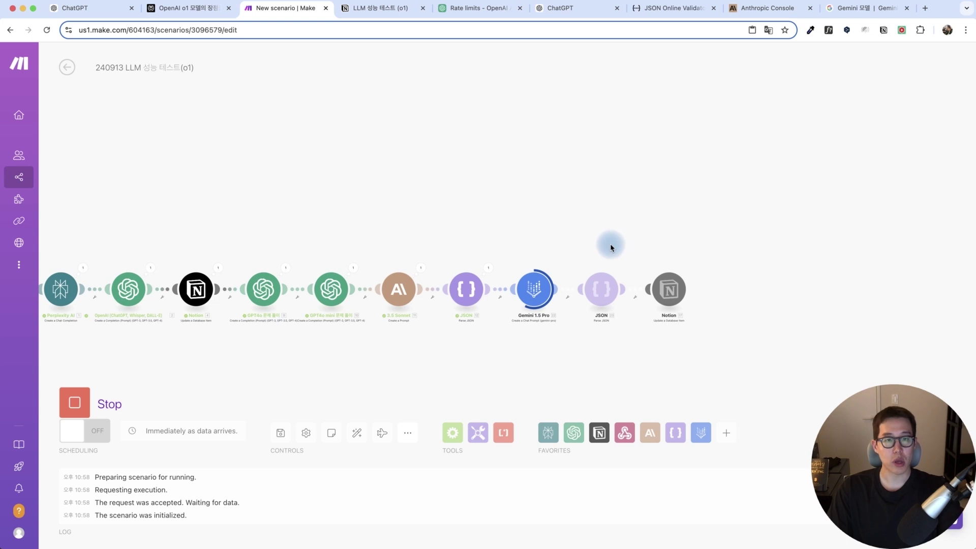
{"action": "left_click_drag", "start_coordinate": [457, 209], "coordinate": [414, 206]}
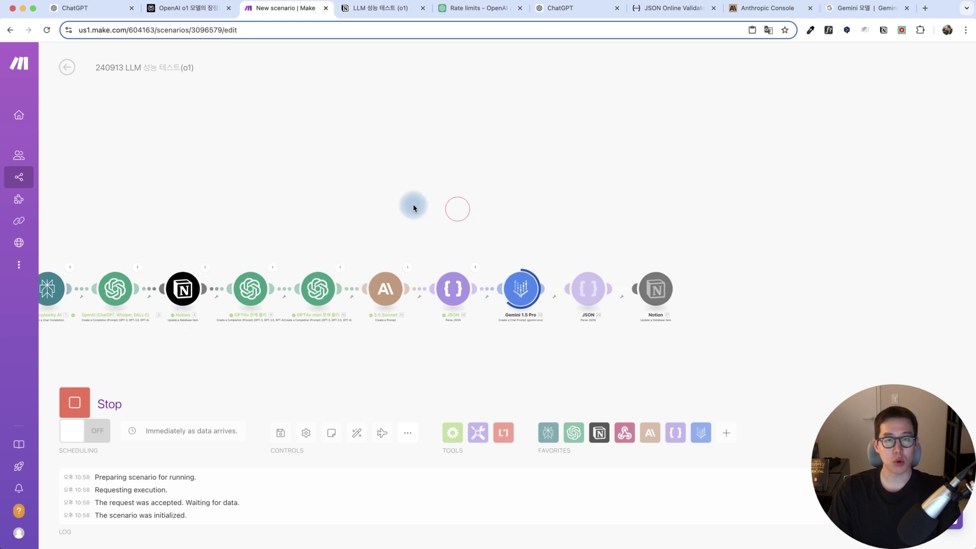
{"action": "left_click", "coordinate": [382, 8]}
{"action": "left_click", "coordinate": [295, 9]}
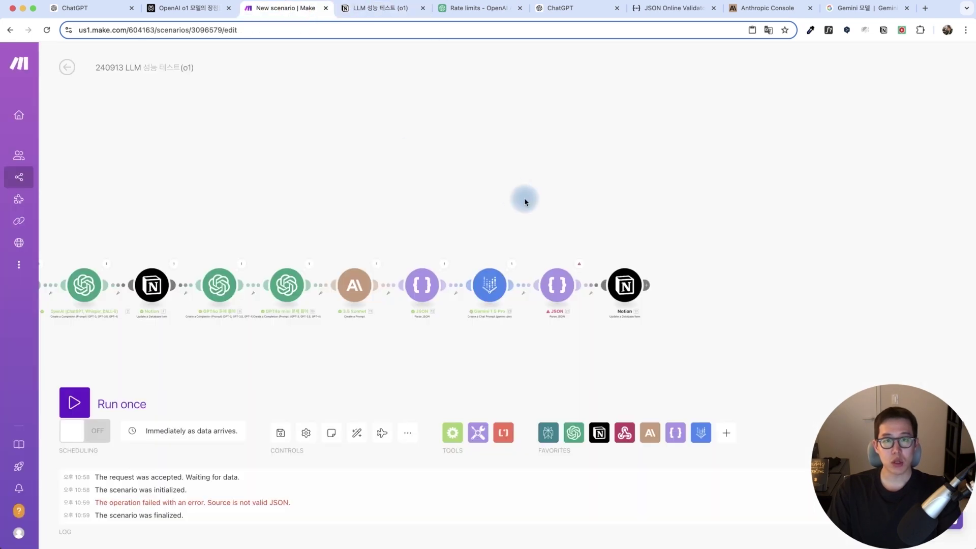
- Examine the failed JSON module and the full Text Response that Gemini 1.5 Pro passed to it
{"action": "left_click", "coordinate": [590, 275]}
{"action": "left_click", "coordinate": [511, 264]}
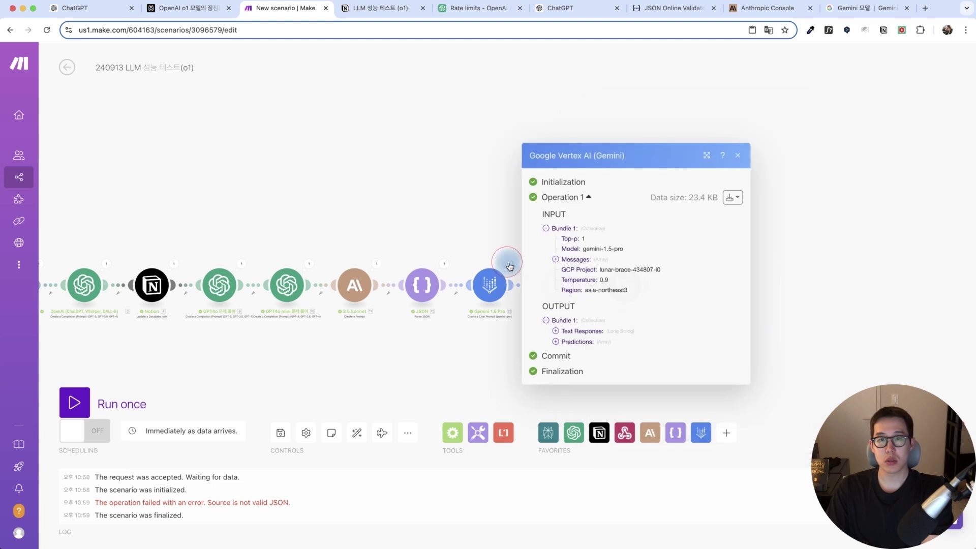
{"action": "left_click", "coordinate": [578, 331]}
{"action": "scroll", "coordinate": [584, 346], "scroll_direction": "down", "scroll_amount": 5}
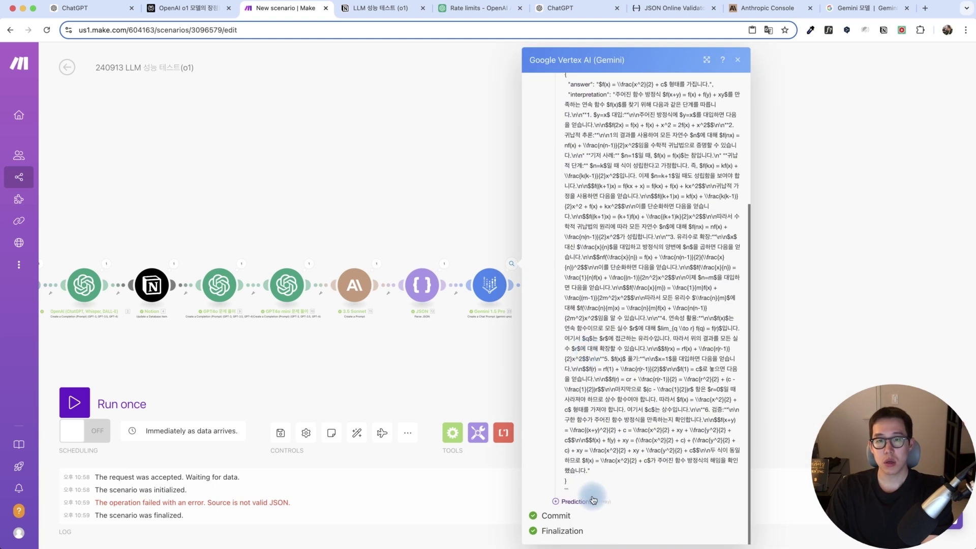
{"action": "left_click_drag", "start_coordinate": [576, 492], "coordinate": [562, 249]}
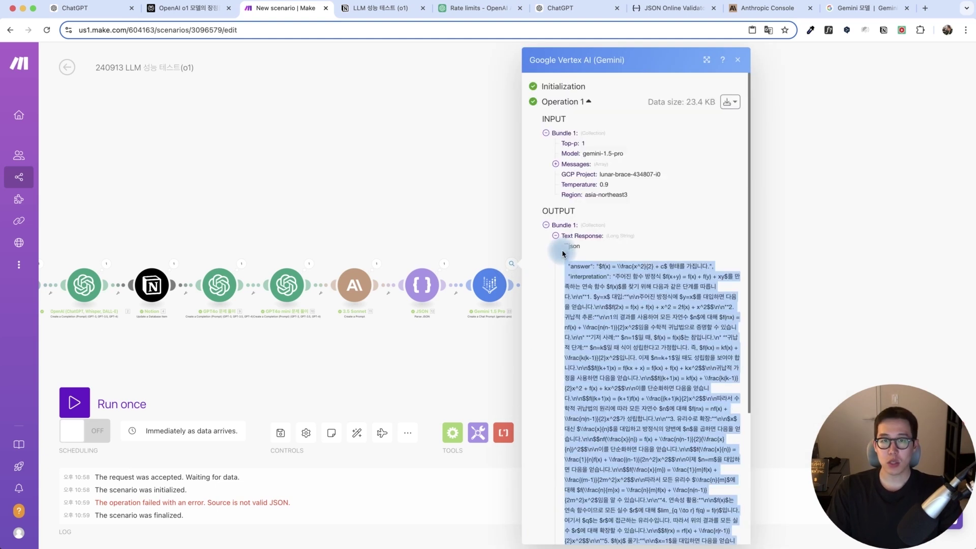
- Compare the "OUTPUT JSON DATA, NOT JSON BLOCKS." instruction in the Gemini 1.5 Pro message with the module's output
{"action": "scroll", "coordinate": [658, 416], "scroll_direction": "down", "scroll_amount": 3}
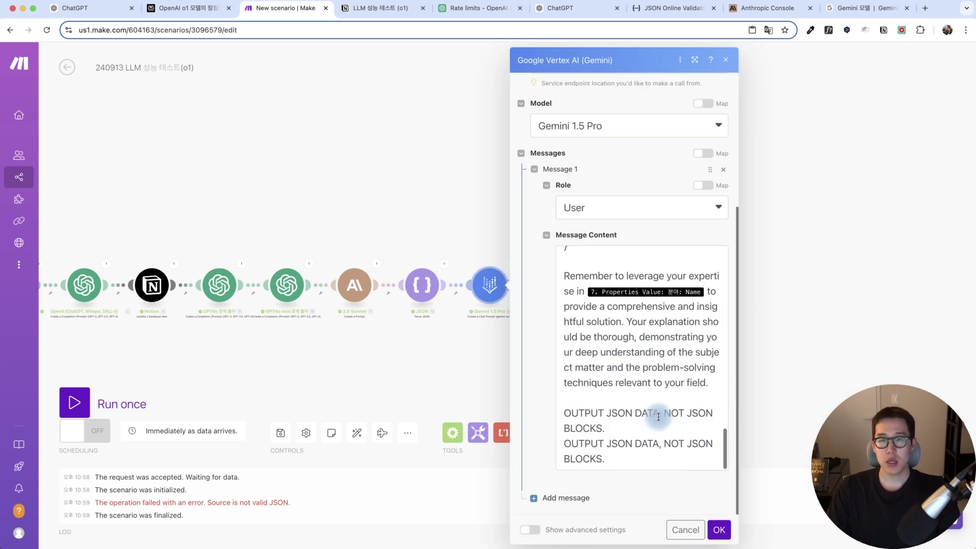
{"action": "left_click_drag", "start_coordinate": [620, 457], "coordinate": [564, 413]}
{"action": "left_click", "coordinate": [496, 335]}
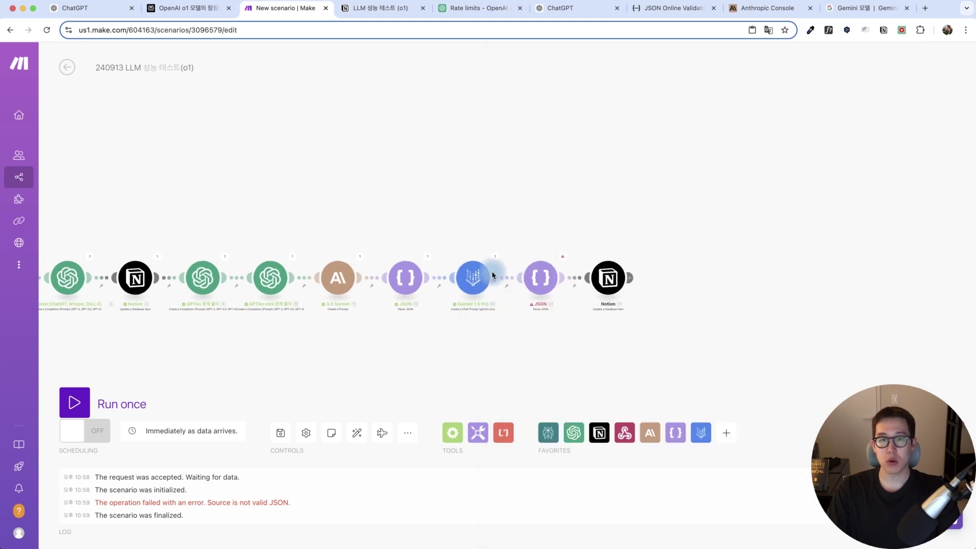
{"action": "left_click", "coordinate": [495, 257]}
{"action": "scroll", "coordinate": [574, 442], "scroll_direction": "down", "scroll_amount": 4}
{"action": "left_click_drag", "start_coordinate": [557, 489], "coordinate": [563, 377]}
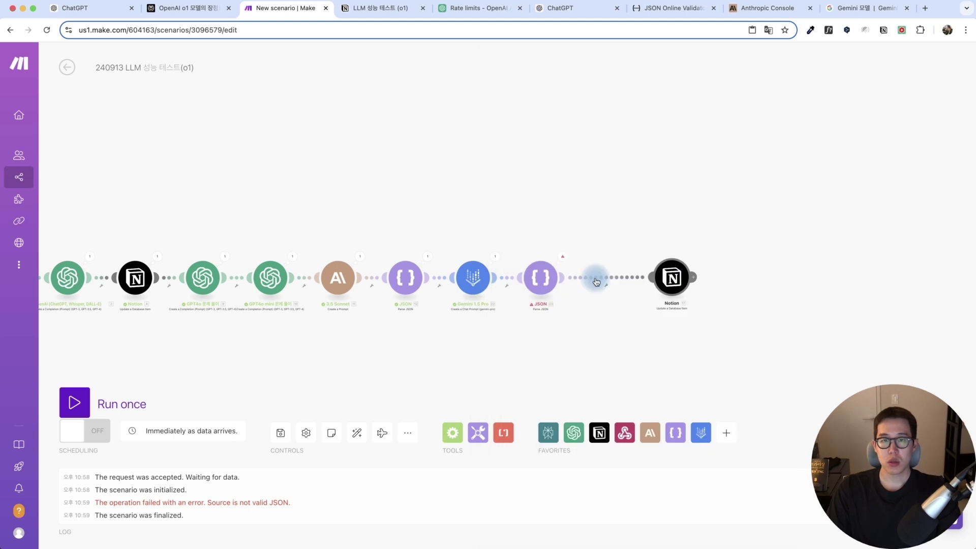
- Insert an OpenAI chat completion module between Gemini 1.5 Pro and the failed JSON module, using the gpt-4o-2024-08-06 model
{"action": "left_click_drag", "start_coordinate": [547, 279], "coordinate": [597, 278]}
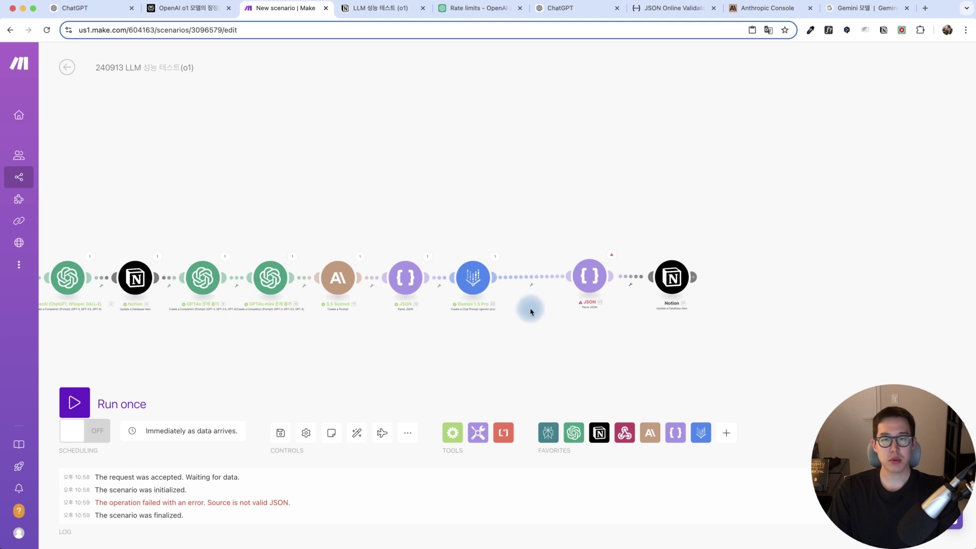
{"action": "left_click_drag", "start_coordinate": [601, 281], "coordinate": [599, 284]}
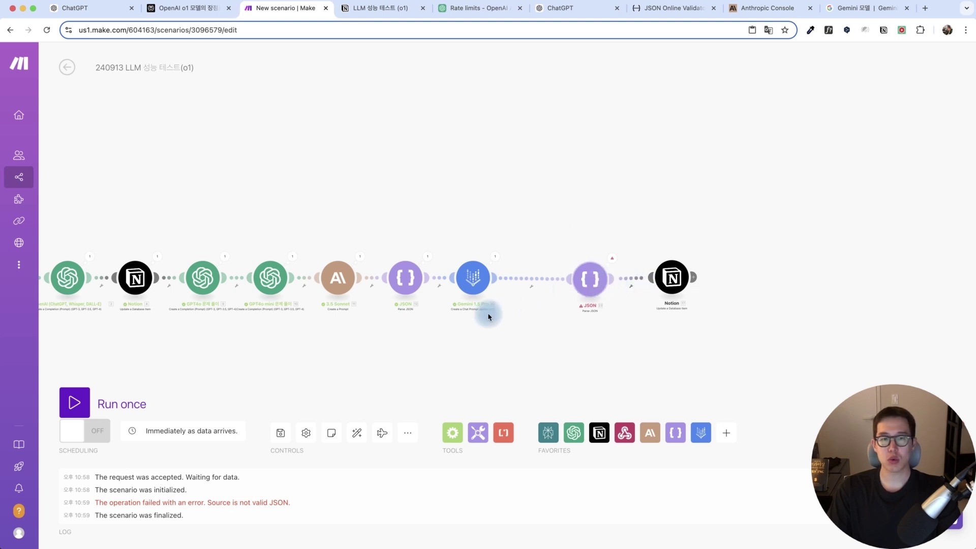
{"action": "left_click", "coordinate": [574, 433]}
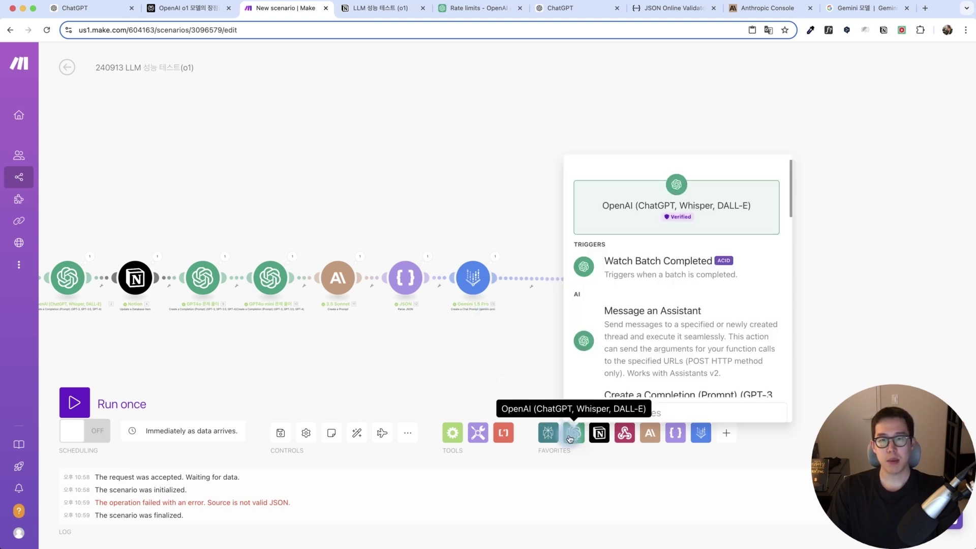
{"action": "scroll", "coordinate": [604, 385], "scroll_direction": "down", "scroll_amount": 5}
{"action": "scroll", "coordinate": [604, 384], "scroll_direction": "up", "scroll_amount": 5}
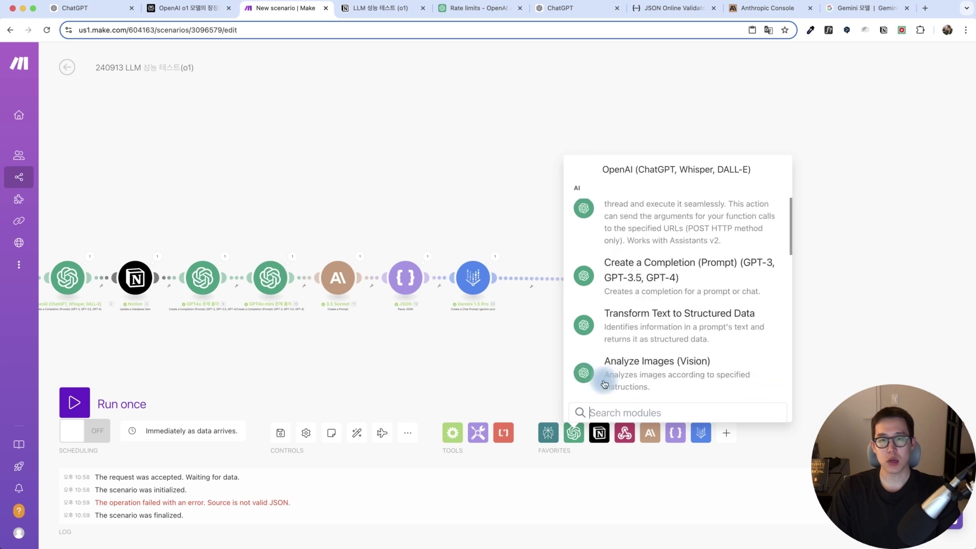
{"action": "left_click", "coordinate": [604, 387]}
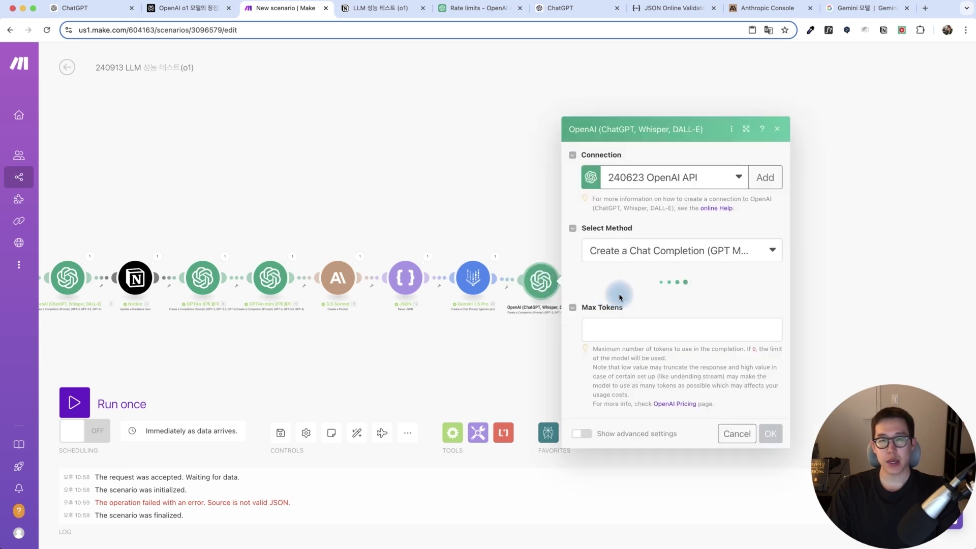
{"action": "left_click", "coordinate": [623, 267]}
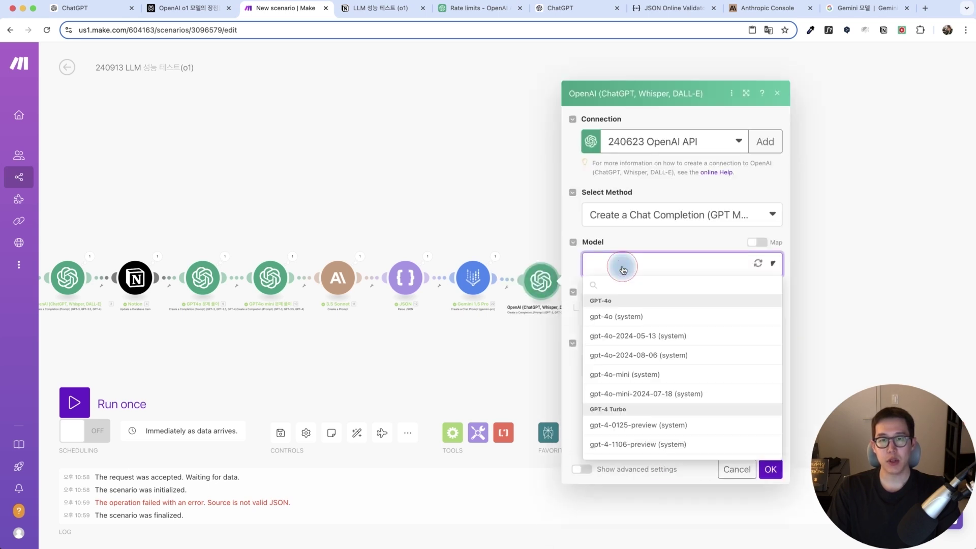
{"action": "left_click", "coordinate": [629, 358]}
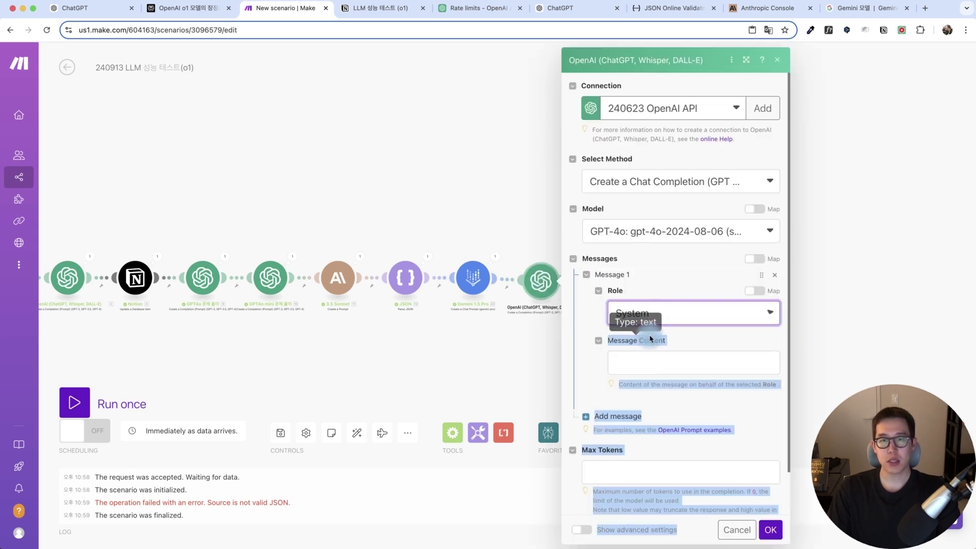
- Set the message's role to User and fill its content with the Data-Driven Problem Generation prompt copied from Anthropic Console
{"action": "left_click", "coordinate": [648, 341]}
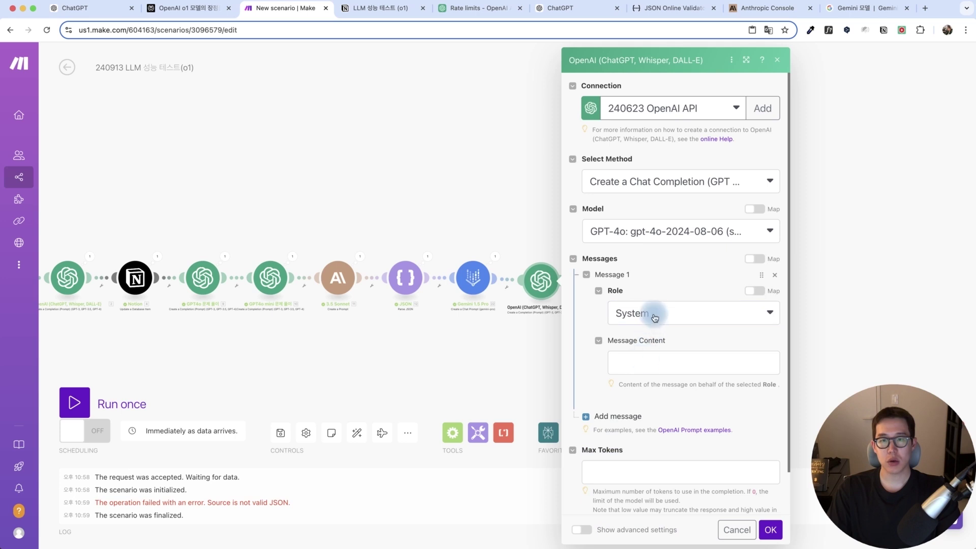
{"action": "left_click", "coordinate": [655, 317]}
{"action": "left_click", "coordinate": [659, 350]}
{"action": "left_click", "coordinate": [674, 361]}
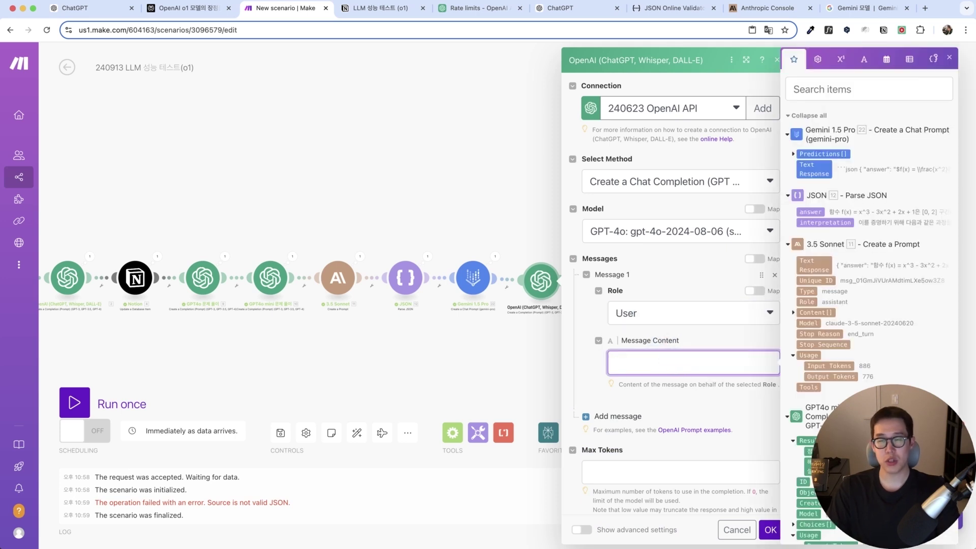
{"action": "left_click", "coordinate": [766, 9]}
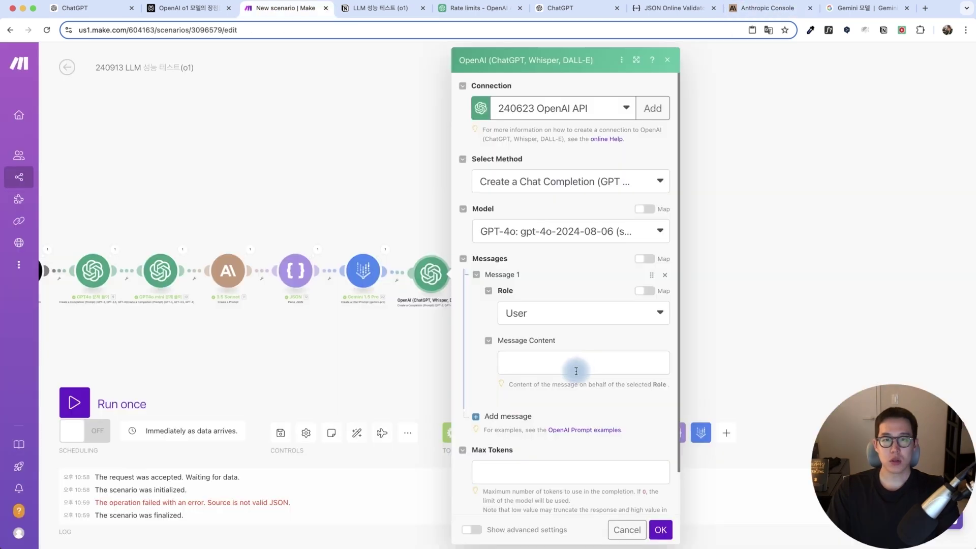
{"action": "left_click", "coordinate": [578, 371]}
{"action": "key", "text": "super+v"}
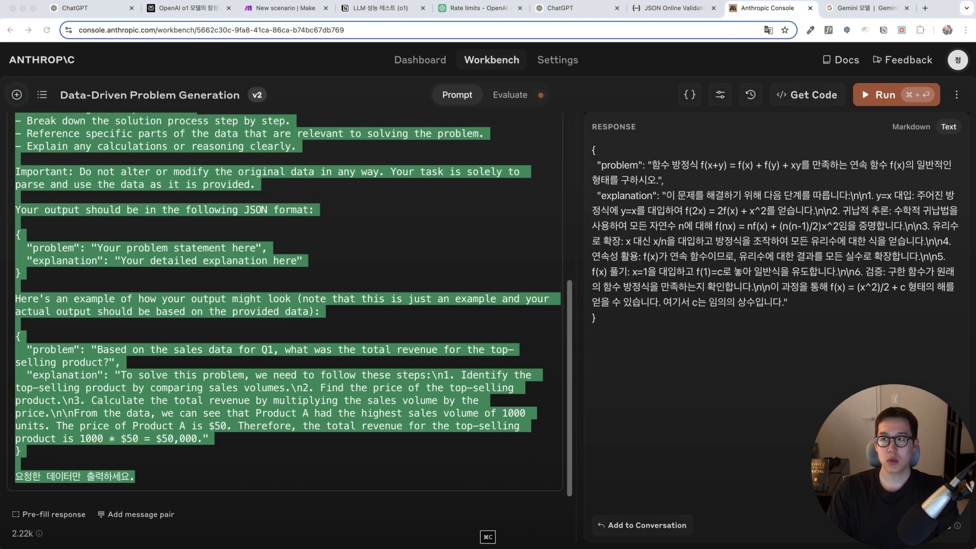
{"action": "left_click", "coordinate": [292, 8]}
{"action": "left_click", "coordinate": [656, 348]}
{"action": "key", "text": "super+a"}
{"action": "key", "text": "super+v"}
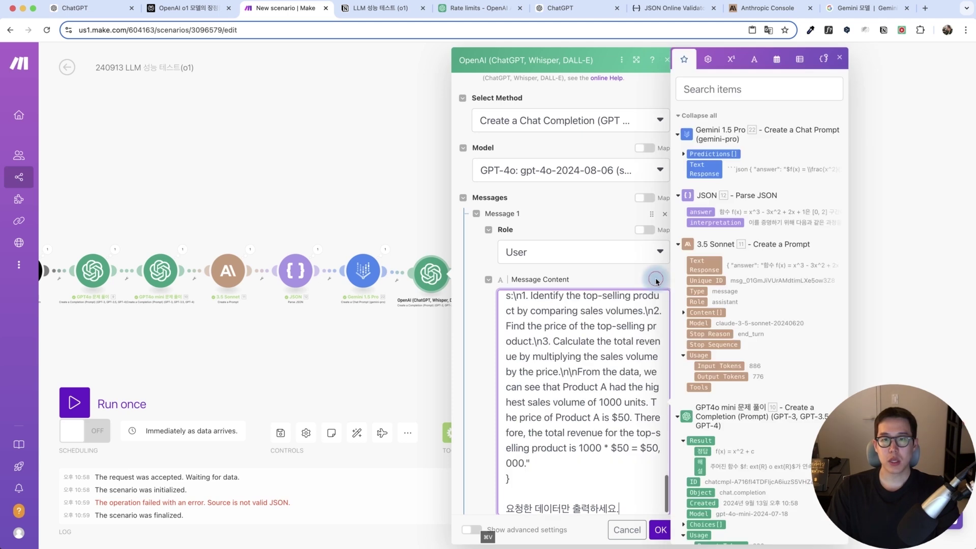
- Replace the DATA placeholder between the data tags of the message with the Text Response from Gemini 1.5 Pro
{"action": "left_click", "coordinate": [655, 280]}
{"action": "scroll", "coordinate": [725, 391], "scroll_direction": "up", "scroll_amount": 10}
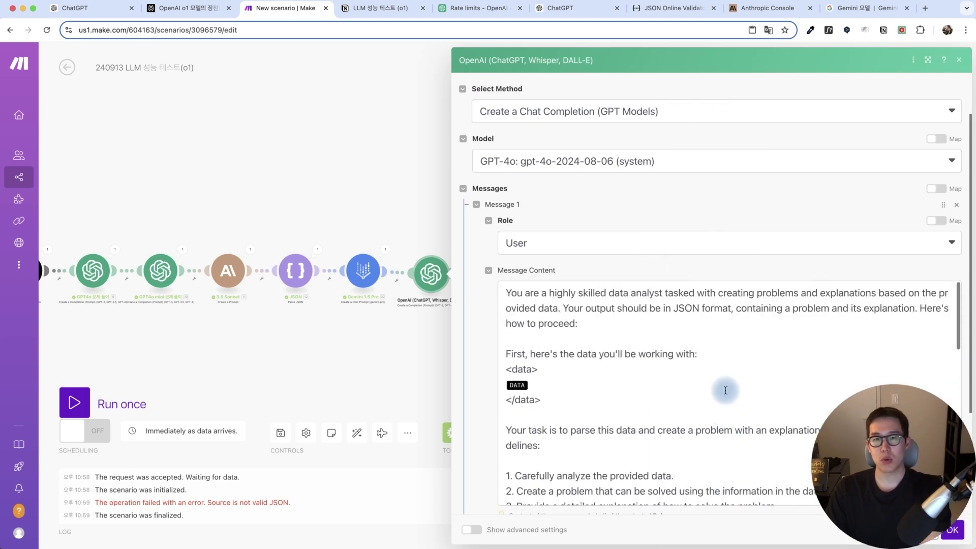
{"action": "left_click", "coordinate": [560, 390]}
{"action": "key", "text": "BackSpace"}
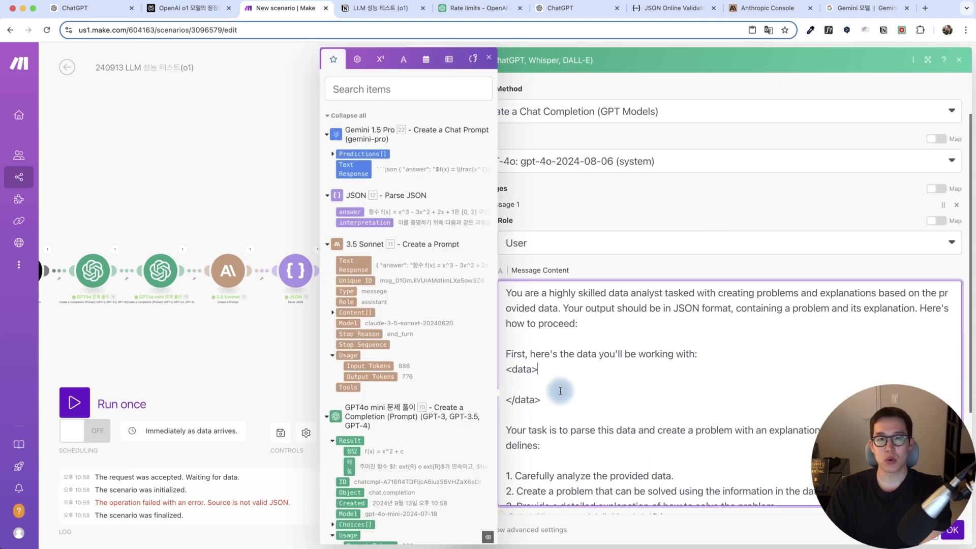
{"action": "left_click", "coordinate": [360, 174]}
{"action": "scroll", "coordinate": [610, 416], "scroll_direction": "down", "scroll_amount": 10}
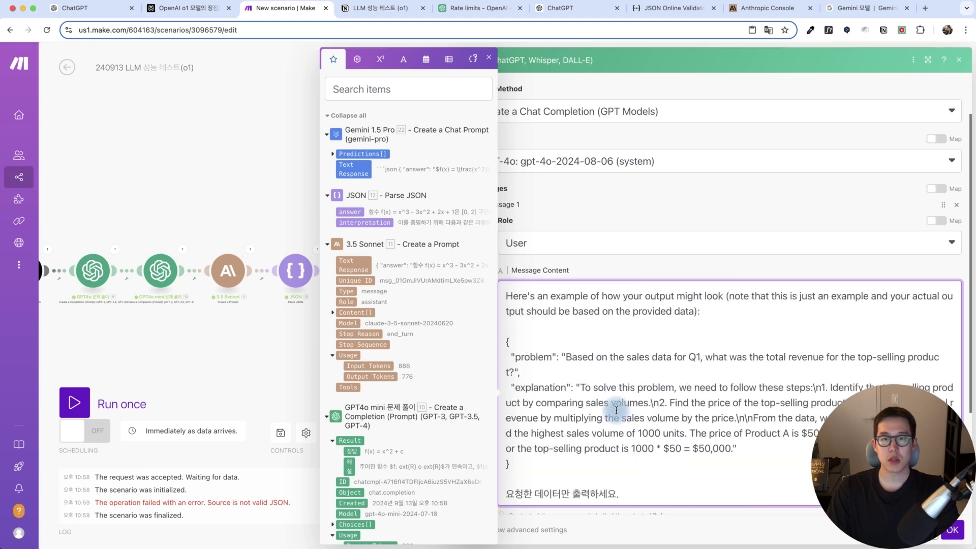
- Set Max Tokens to 0, Response Format to JSON Object and Parse JSON Response to Yes, and save the module
{"action": "scroll", "coordinate": [616, 413], "scroll_direction": "down", "scroll_amount": 3}
{"action": "left_click", "coordinate": [610, 455]}
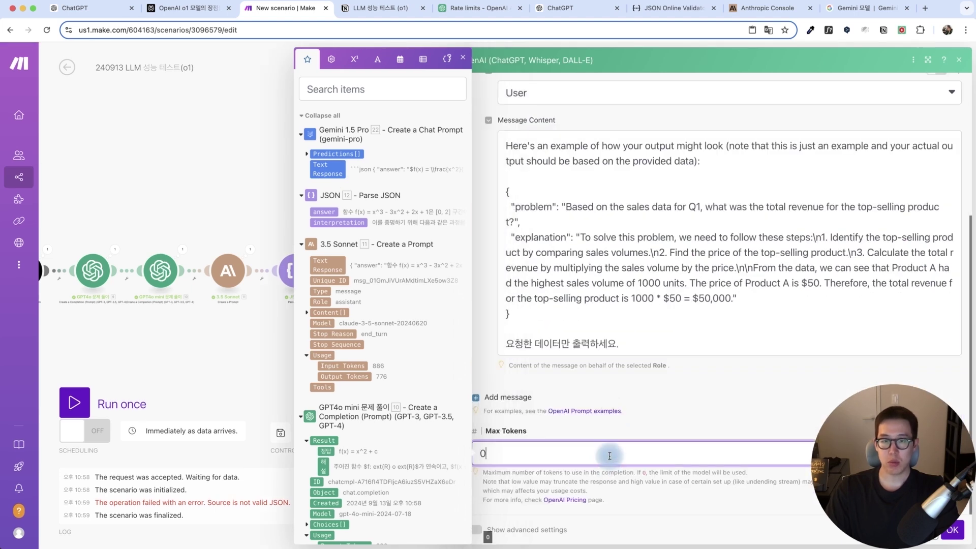
{"action": "left_click", "coordinate": [468, 529]}
{"action": "scroll", "coordinate": [525, 500], "scroll_direction": "down", "scroll_amount": 5}
{"action": "scroll", "coordinate": [526, 500], "scroll_direction": "down", "scroll_amount": 10}
{"action": "left_click", "coordinate": [526, 356]}
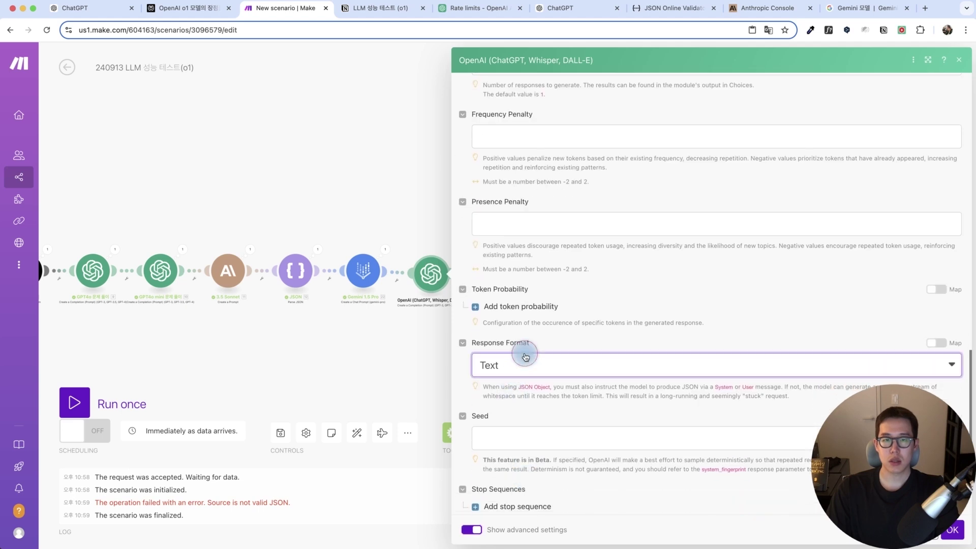
{"action": "left_click", "coordinate": [503, 422]}
{"action": "left_click", "coordinate": [477, 433]}
{"action": "scroll", "coordinate": [632, 441], "scroll_direction": "down", "scroll_amount": 2}
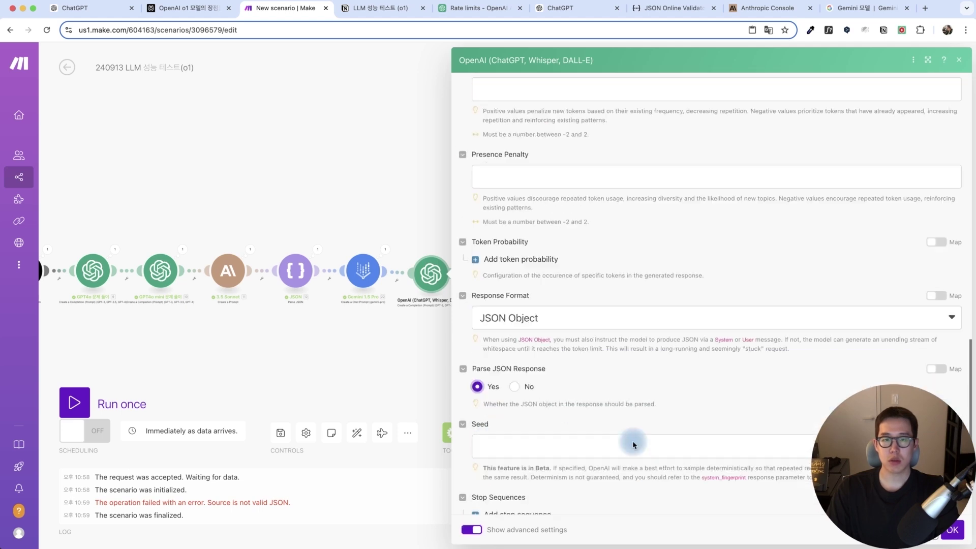
{"action": "scroll", "coordinate": [632, 441], "scroll_direction": "down", "scroll_amount": 3}
{"action": "left_click", "coordinate": [952, 530]}
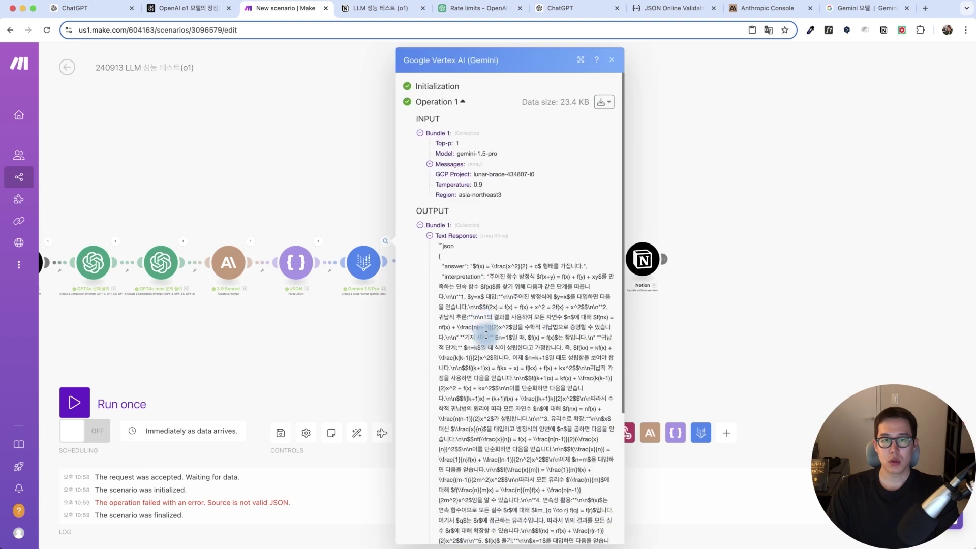
- Copy the full Text Response from Gemini's output and run only the new OpenAI module with it as input
{"action": "scroll", "coordinate": [482, 427], "scroll_direction": "down", "scroll_amount": 4}
{"action": "left_click_drag", "start_coordinate": [464, 478], "coordinate": [441, 253]}
{"action": "scroll", "coordinate": [453, 358], "scroll_direction": "up", "scroll_amount": 4}
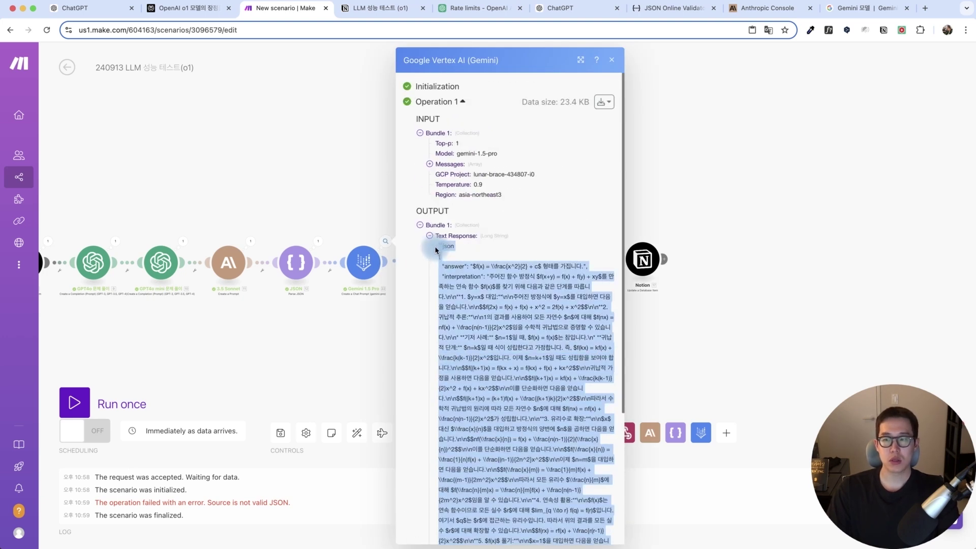
{"action": "key", "text": "super+Tab"}
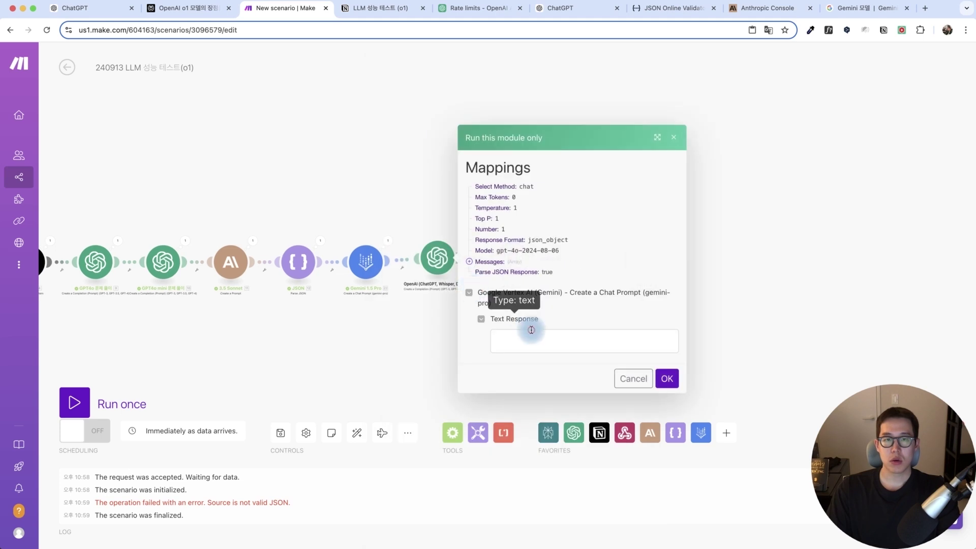
{"action": "key", "text": "super+v"}
{"action": "key", "text": "Return"}
{"action": "scroll", "coordinate": [480, 294], "scroll_direction": "down", "scroll_amount": 2}
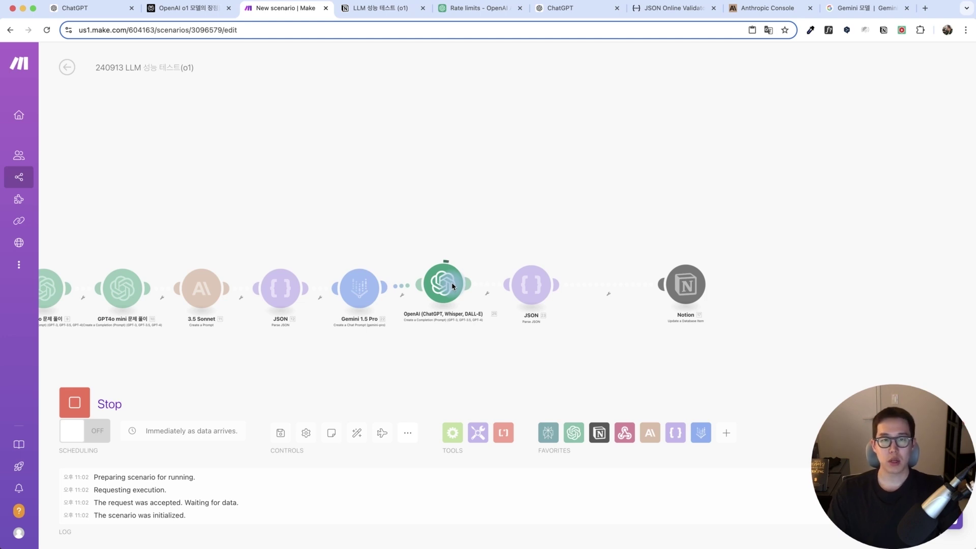
- Examine the answer and explanation in the output of the new OpenAI module
{"action": "left_click", "coordinate": [453, 247]}
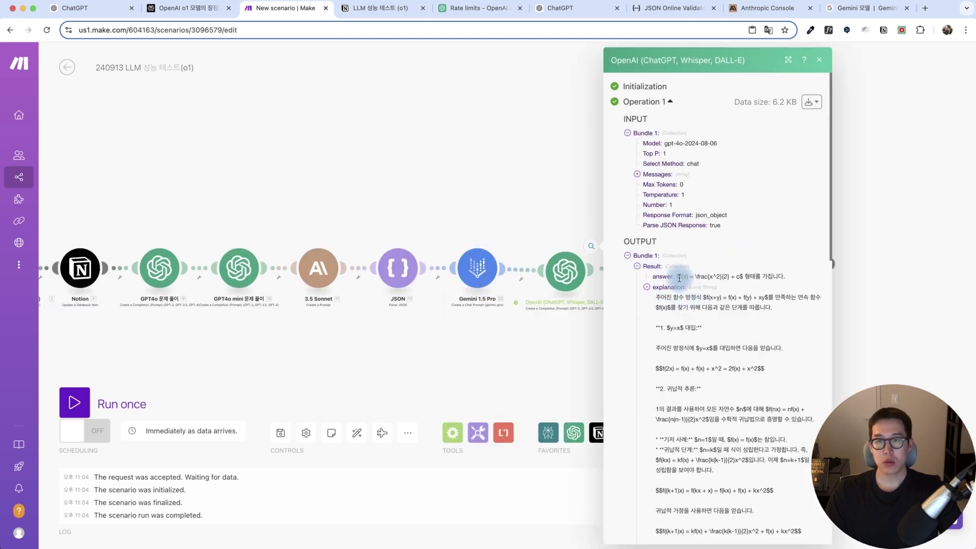
{"action": "triple_click", "coordinate": [679, 278]}
{"action": "left_click", "coordinate": [671, 287]}
{"action": "left_click", "coordinate": [584, 321]}
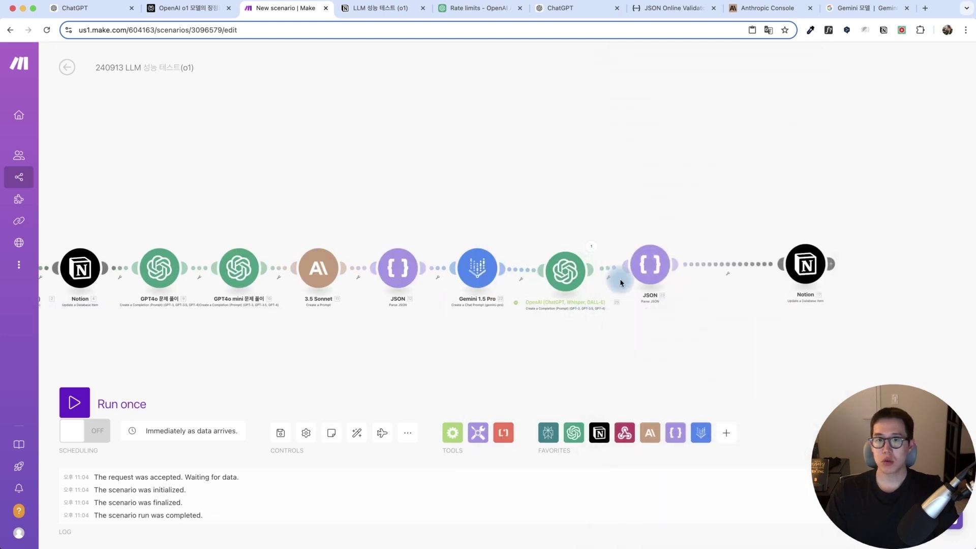
- Delete the JSON module that follows the new OpenAI module and move the final Notion module into its place
{"action": "right_click", "coordinate": [661, 269]}
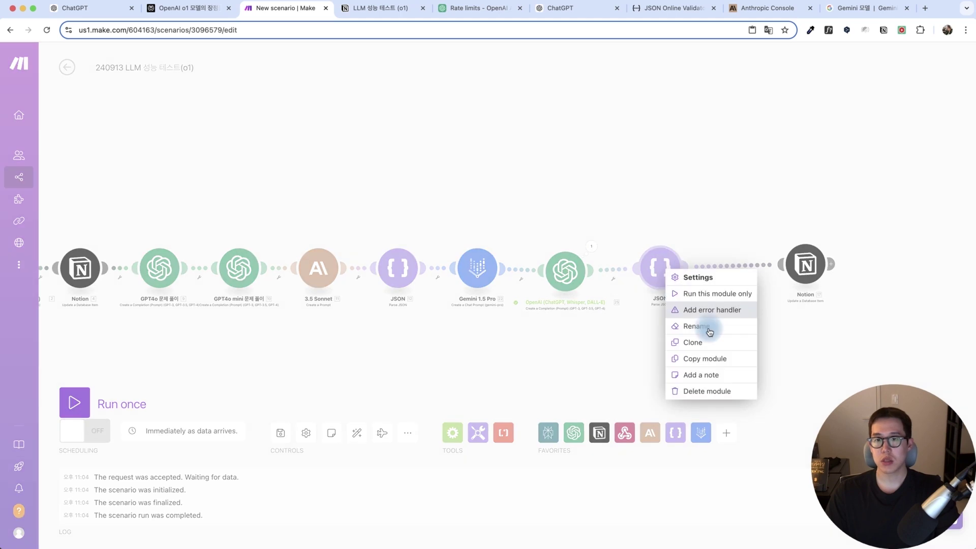
{"action": "left_click", "coordinate": [718, 391]}
{"action": "left_click", "coordinate": [814, 300]}
{"action": "left_click_drag", "start_coordinate": [806, 261], "coordinate": [661, 275]}
- Replace the Gemini 1.5 Pro 해설 mapping in the final Notion module with the OpenAI module's result explanation
{"action": "left_click", "coordinate": [660, 275]}
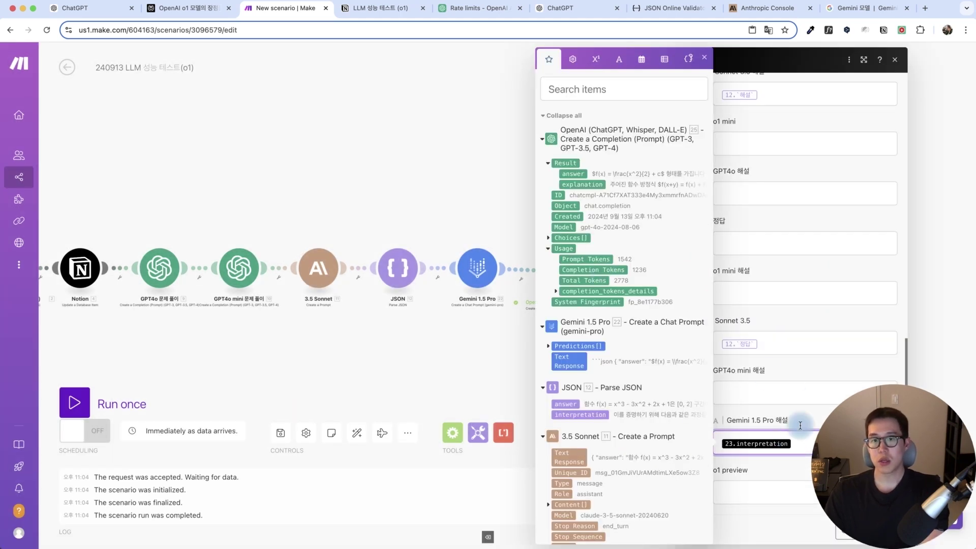
{"action": "key", "text": "BackSpace"}
{"action": "scroll", "coordinate": [575, 370], "scroll_direction": "down", "scroll_amount": 1}
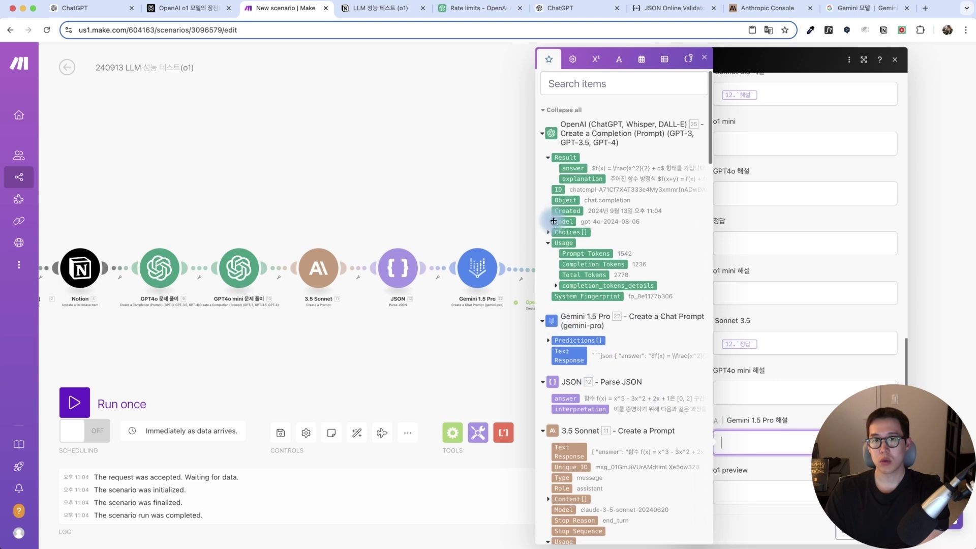
{"action": "left_click", "coordinate": [582, 182]}
- Replace the mapping of the Notion module's Gemini 1.5 Pro field with the OpenAI module's result answer
{"action": "scroll", "coordinate": [760, 397], "scroll_direction": "up", "scroll_amount": 10}
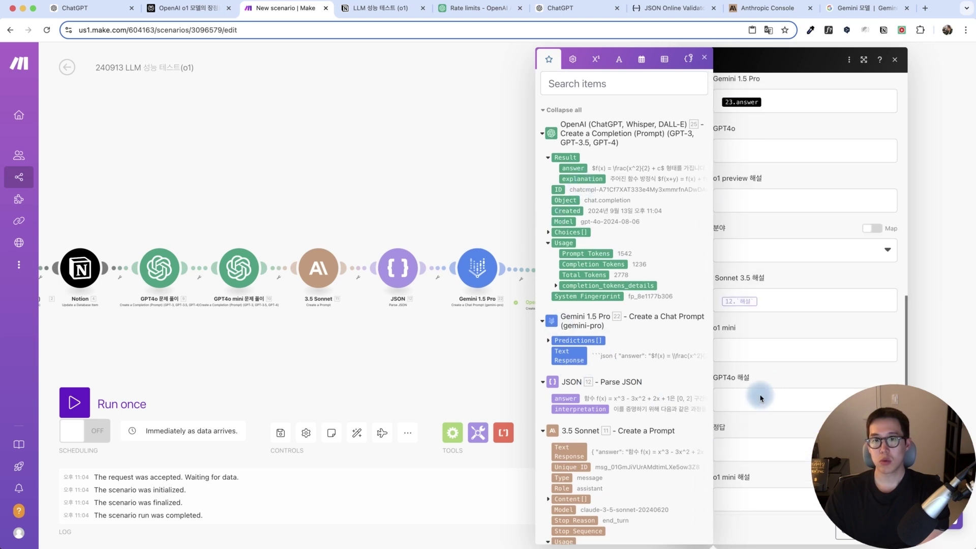
{"action": "scroll", "coordinate": [760, 397], "scroll_direction": "down", "scroll_amount": 4}
{"action": "left_click", "coordinate": [760, 346]}
{"action": "key", "text": "BackSpace"}
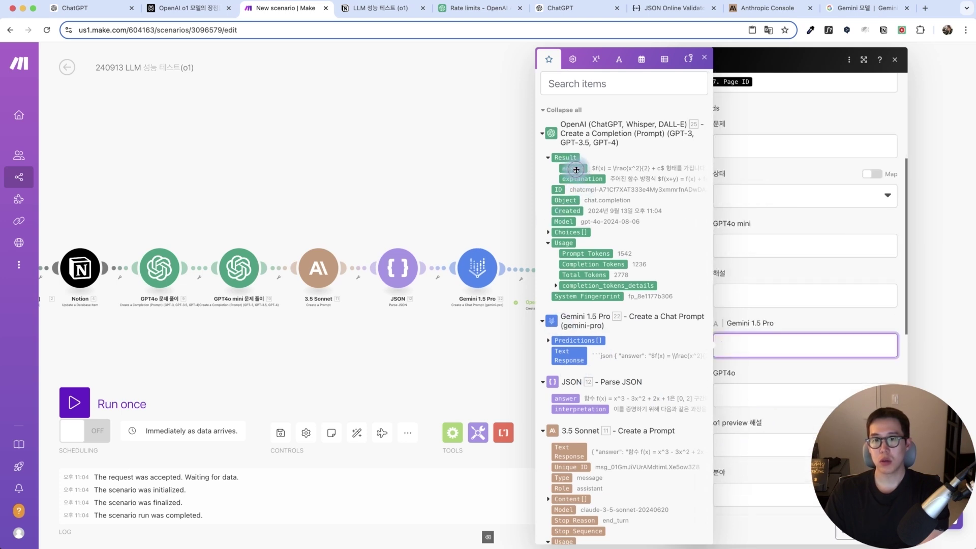
{"action": "left_click_drag", "start_coordinate": [576, 169], "coordinate": [762, 345]}
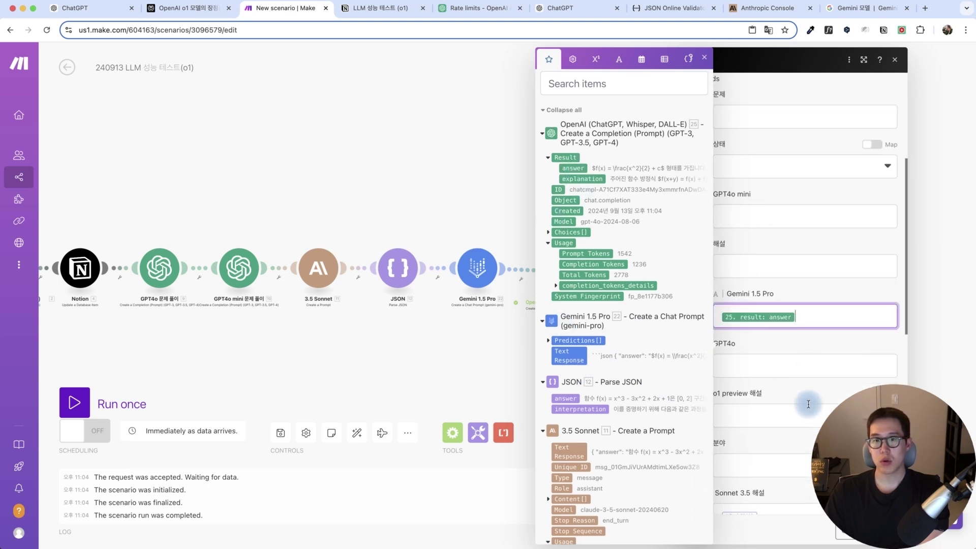
- Remap Notion's Sonnet 3.5 field to the answer and Sonnet 3.5 해설 to the interpretation from the JSON module after 3.5 Sonnet
{"action": "scroll", "coordinate": [771, 279], "scroll_direction": "down", "scroll_amount": 5}
{"action": "scroll", "coordinate": [772, 279], "scroll_direction": "down", "scroll_amount": 7}
{"action": "scroll", "coordinate": [771, 278], "scroll_direction": "up", "scroll_amount": 3}
{"action": "scroll", "coordinate": [771, 279], "scroll_direction": "down", "scroll_amount": 3}
{"action": "left_click", "coordinate": [777, 353]}
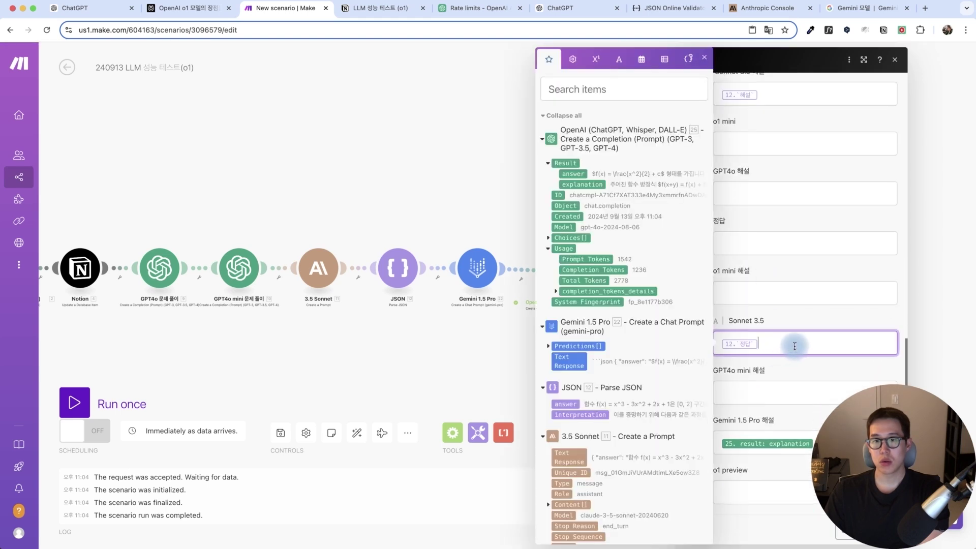
{"action": "scroll", "coordinate": [591, 383], "scroll_direction": "down", "scroll_amount": 1}
{"action": "scroll", "coordinate": [775, 333], "scroll_direction": "up", "scroll_amount": 5}
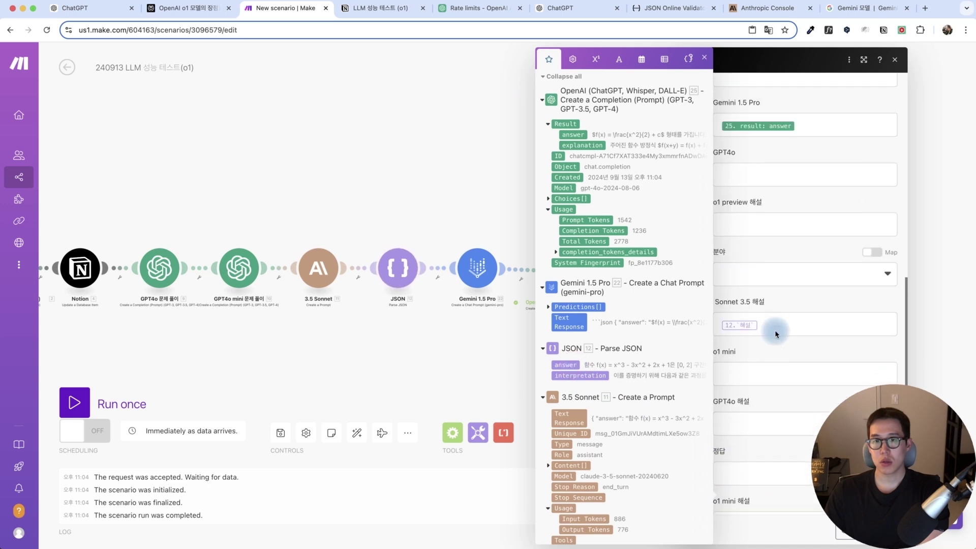
{"action": "scroll", "coordinate": [775, 331], "scroll_direction": "up", "scroll_amount": 2}
{"action": "key", "text": "BackSpace"}
{"action": "left_click_drag", "start_coordinate": [578, 376], "coordinate": [788, 366]}
- Map the Notion module's GPT4o mini field to the 정답 result of the GPT4o mini 문제 풀이 module
{"action": "scroll", "coordinate": [817, 355], "scroll_direction": "up", "scroll_amount": 7}
{"action": "scroll", "coordinate": [620, 281], "scroll_direction": "up", "scroll_amount": 2}
{"action": "scroll", "coordinate": [621, 284], "scroll_direction": "down", "scroll_amount": 20}
{"action": "scroll", "coordinate": [621, 290], "scroll_direction": "up", "scroll_amount": 4}
{"action": "scroll", "coordinate": [620, 285], "scroll_direction": "up", "scroll_amount": 5}
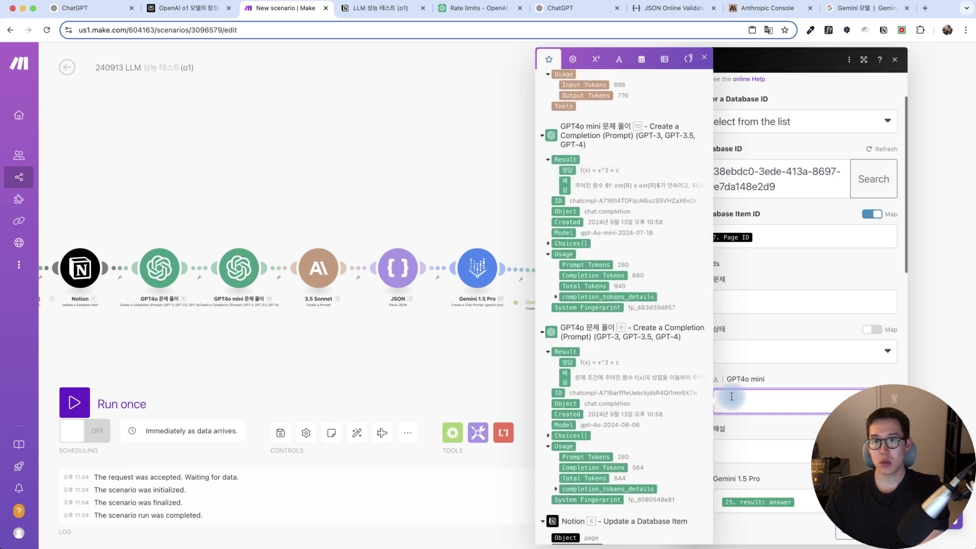
{"action": "left_click", "coordinate": [572, 170]}
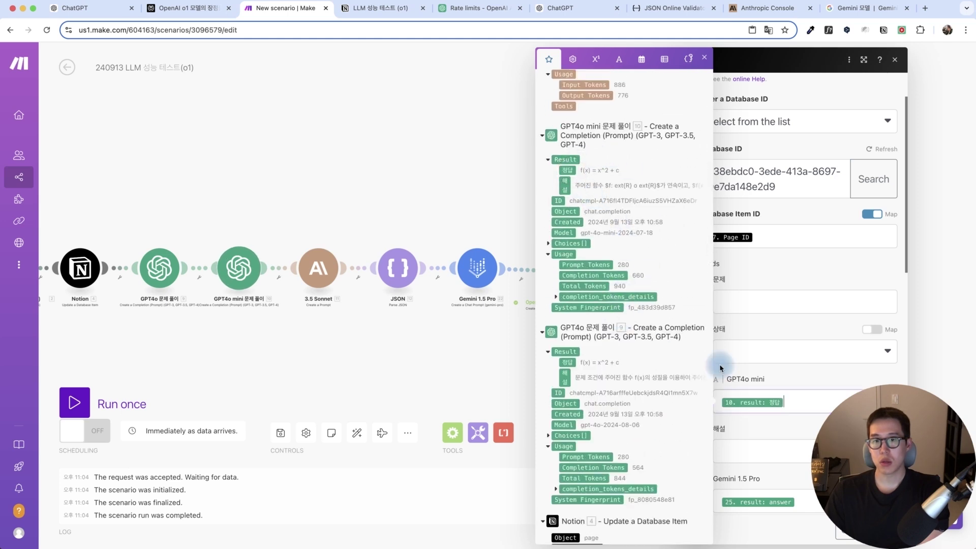
{"action": "scroll", "coordinate": [798, 386], "scroll_direction": "down", "scroll_amount": 8}
{"action": "scroll", "coordinate": [793, 379], "scroll_direction": "down", "scroll_amount": 3}
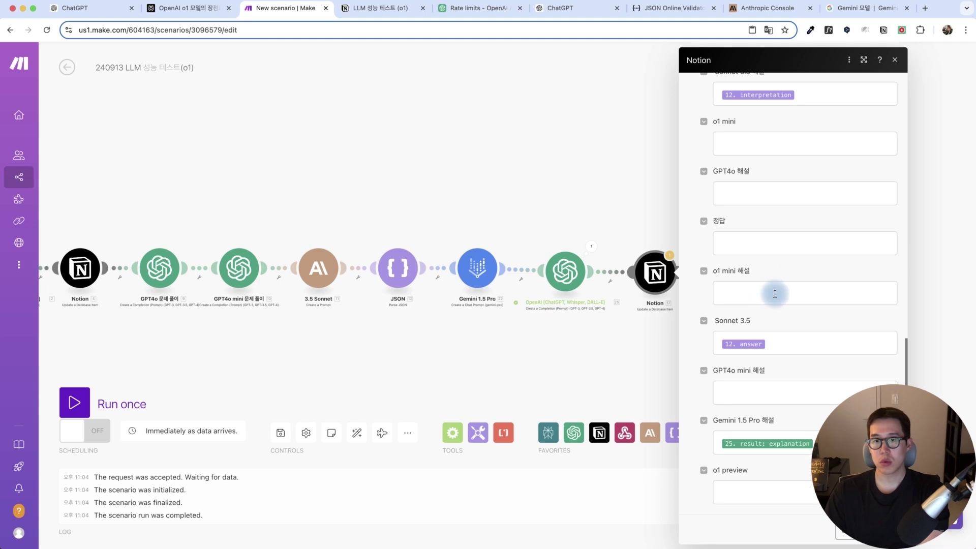
- Map Notion's GPT4o 해설 and GPT4o mini 해설 fields to the 해설 results of the GPT4o 문제 풀이 and GPT4o mini 문제 풀이 modules
{"action": "left_click", "coordinate": [774, 294]}
{"action": "left_click", "coordinate": [760, 194]}
{"action": "scroll", "coordinate": [591, 286], "scroll_direction": "down", "scroll_amount": 10}
{"action": "scroll", "coordinate": [589, 292], "scroll_direction": "down", "scroll_amount": 3}
{"action": "scroll", "coordinate": [589, 292], "scroll_direction": "up", "scroll_amount": 2}
{"action": "left_click_drag", "start_coordinate": [565, 321], "coordinate": [747, 193]}
{"action": "left_click", "coordinate": [762, 287]}
{"action": "left_click", "coordinate": [771, 387]}
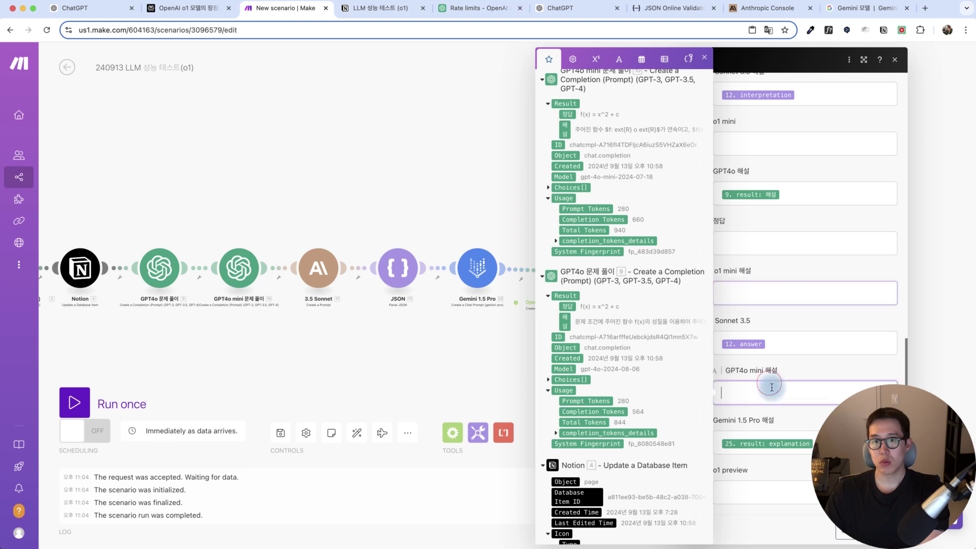
{"action": "scroll", "coordinate": [610, 305], "scroll_direction": "up", "scroll_amount": 5}
{"action": "scroll", "coordinate": [758, 316], "scroll_direction": "up", "scroll_amount": 7}
- Map the Notion module's GPT4o field to the 정답 result of the GPT4o 문제 풀이 module and save the module settings
{"action": "left_click", "coordinate": [758, 316]}
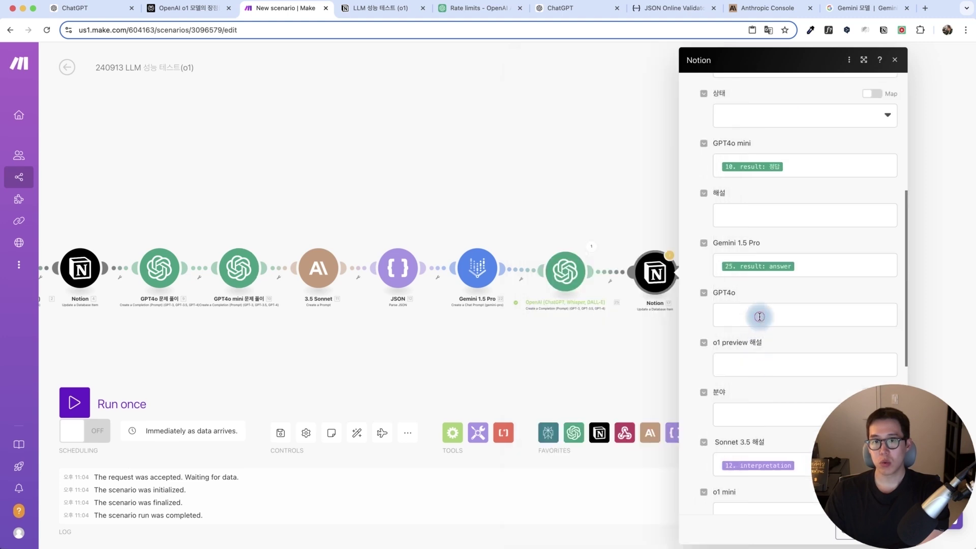
{"action": "scroll", "coordinate": [585, 311], "scroll_direction": "down", "scroll_amount": 15}
{"action": "scroll", "coordinate": [585, 312], "scroll_direction": "up", "scroll_amount": 1}
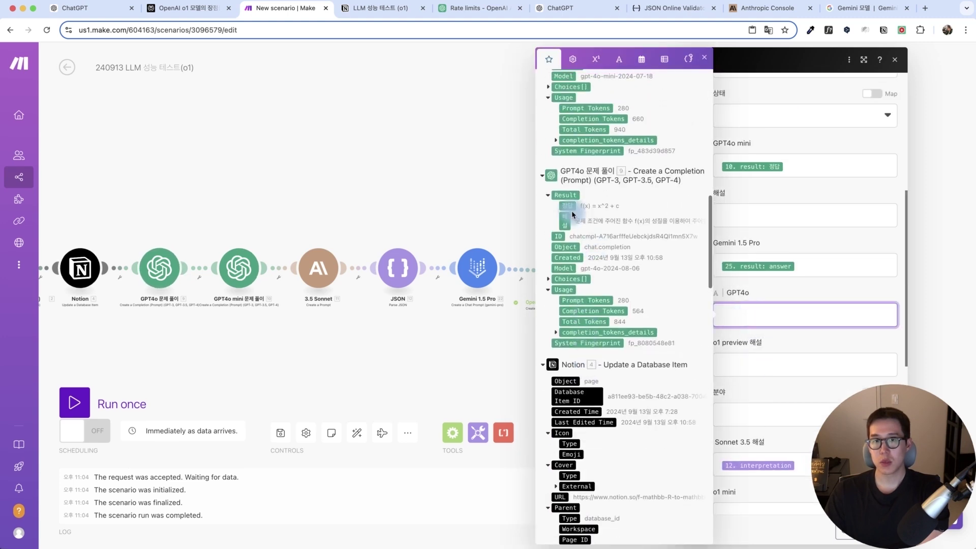
{"action": "left_click_drag", "start_coordinate": [573, 206], "coordinate": [820, 311]}
{"action": "scroll", "coordinate": [820, 311], "scroll_direction": "down", "scroll_amount": 8}
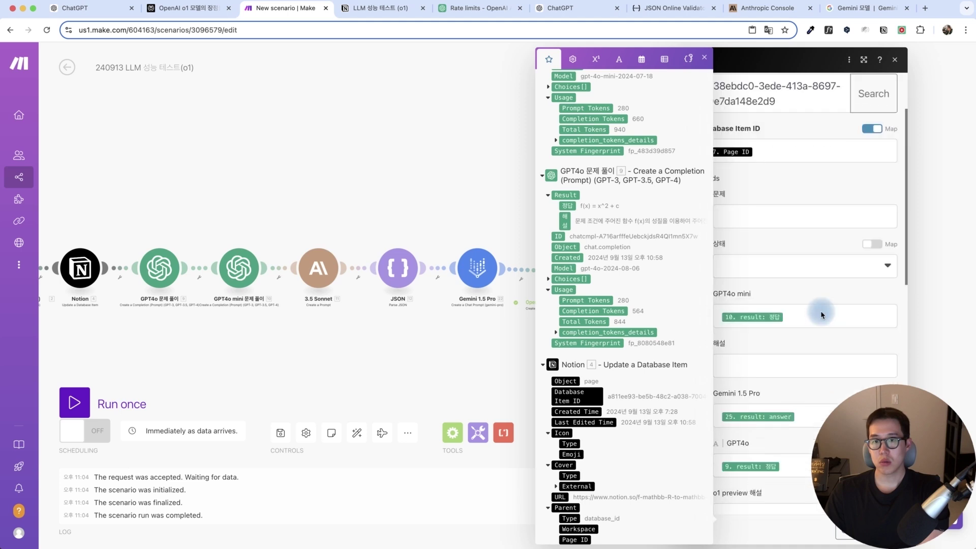
{"action": "left_click", "coordinate": [776, 532]}
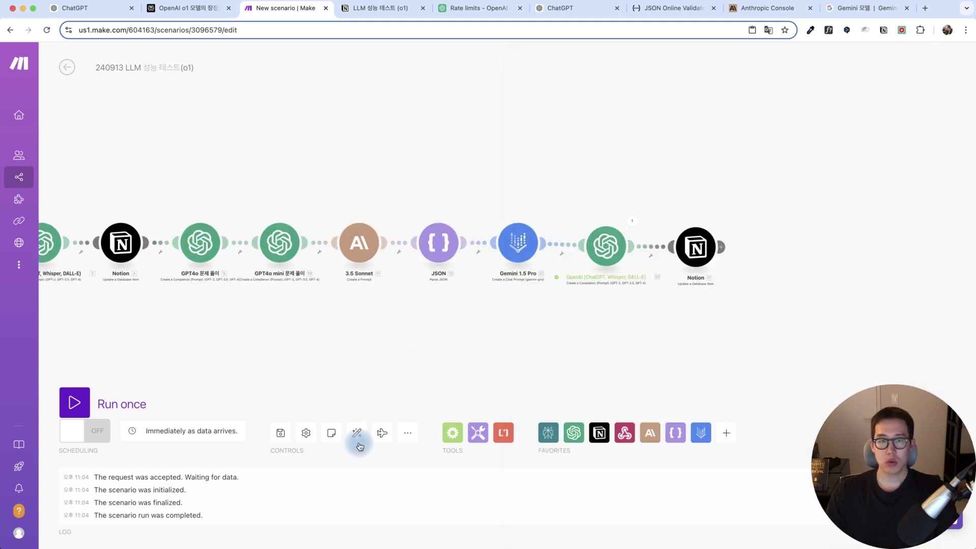
- Run the Make scenario once, trigger its webhook with 실행 on the Notion test page, and return to the scenario
{"action": "left_click", "coordinate": [101, 404]}
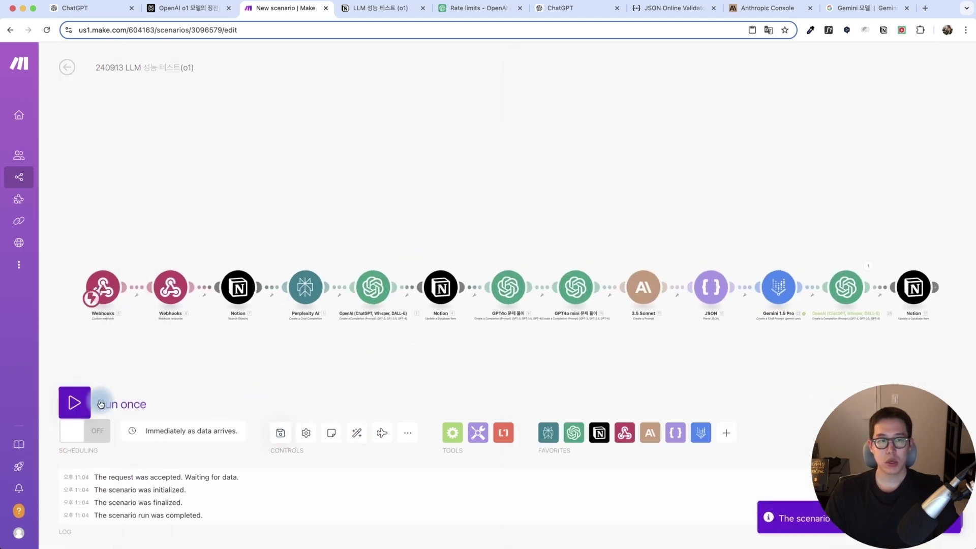
{"action": "left_click", "coordinate": [379, 8]}
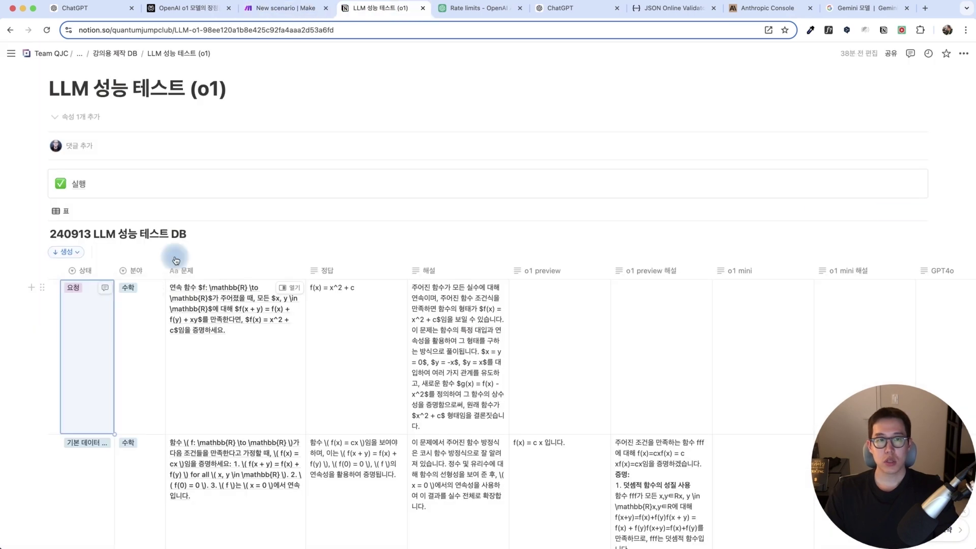
{"action": "left_click", "coordinate": [292, 9]}
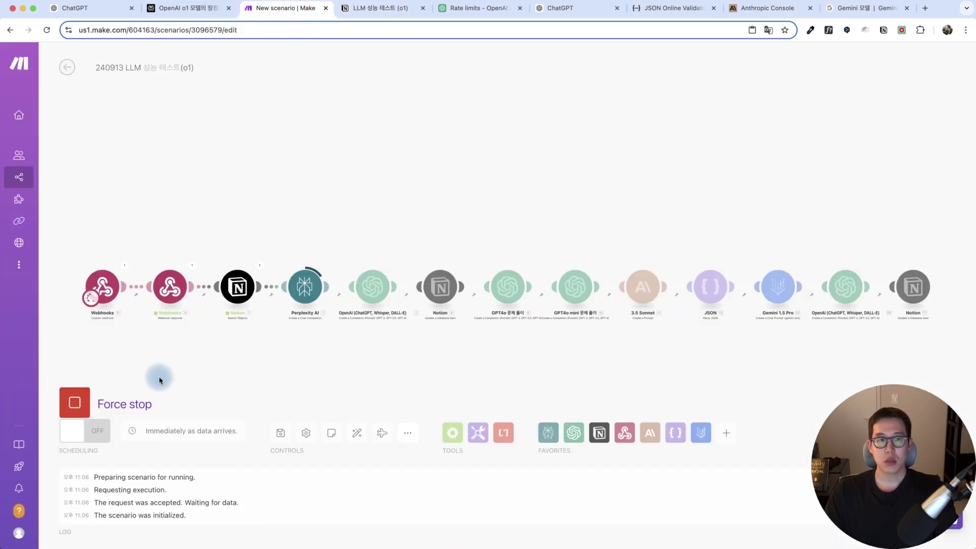
{"action": "key", "text": "ctrl+Tab"}
{"action": "left_click", "coordinate": [79, 184]}
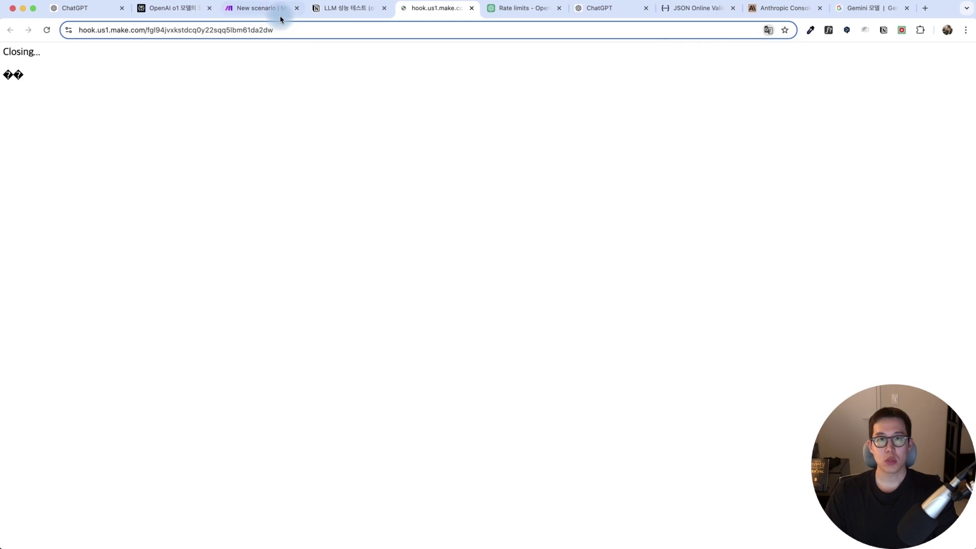
{"action": "left_click", "coordinate": [262, 14]}
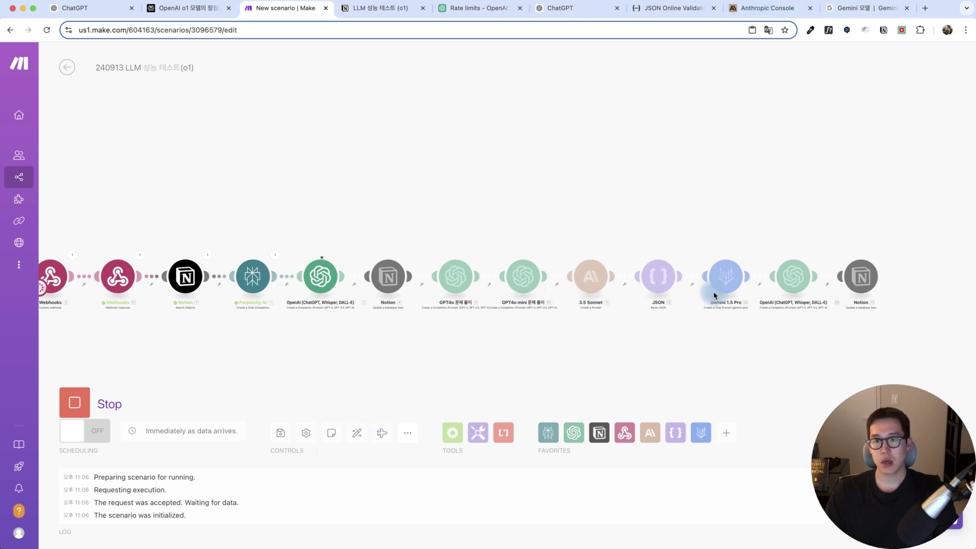
- Open Google AI Studio from the Gemini documentation and examine the models available for a new prompt
{"action": "left_click", "coordinate": [864, 11]}
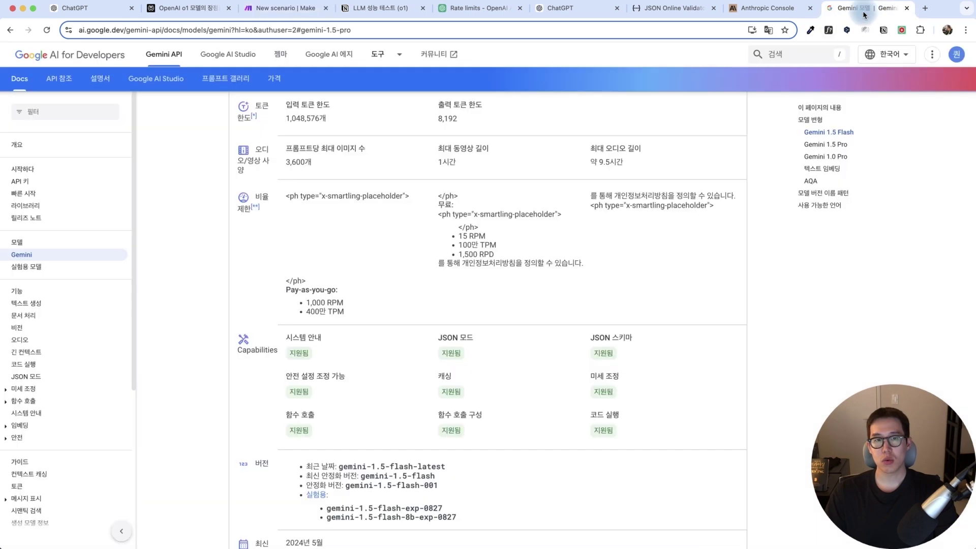
{"action": "left_click", "coordinate": [231, 61]}
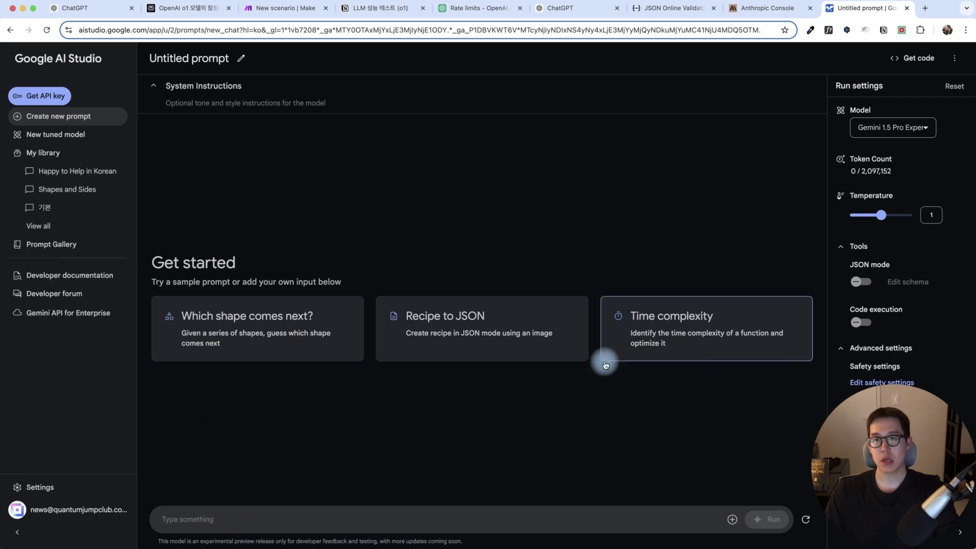
{"action": "left_click", "coordinate": [893, 127]}
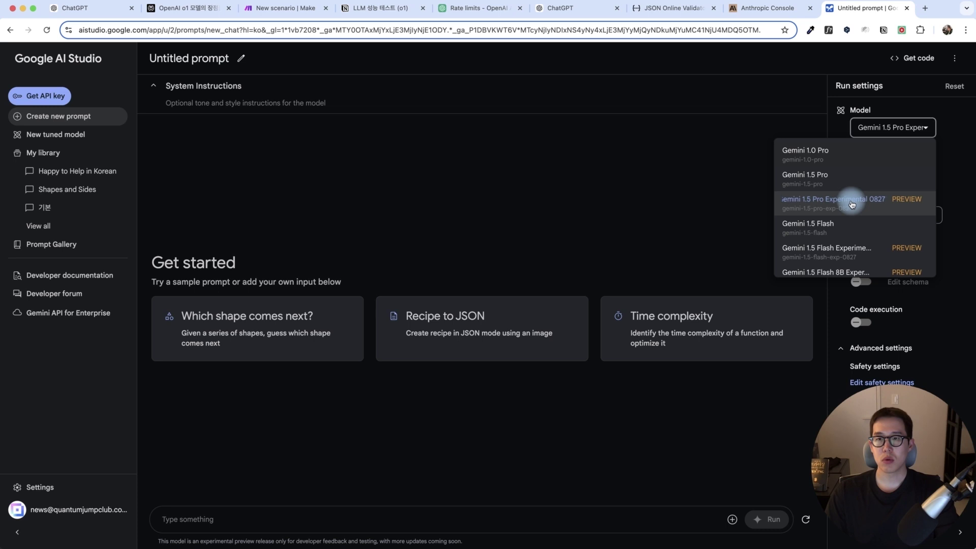
{"action": "scroll", "coordinate": [856, 211], "scroll_direction": "down", "scroll_amount": 4}
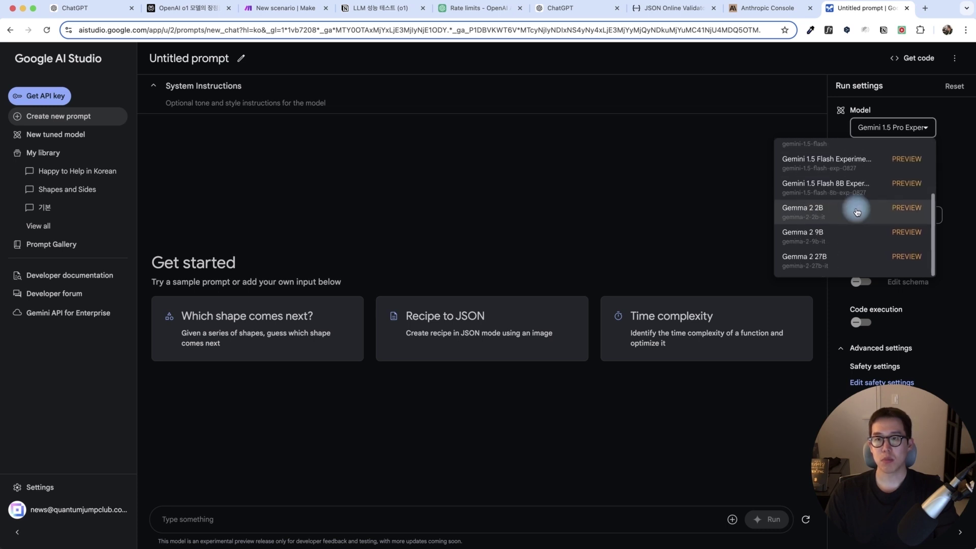
{"action": "scroll", "coordinate": [862, 217], "scroll_direction": "up", "scroll_amount": 4}
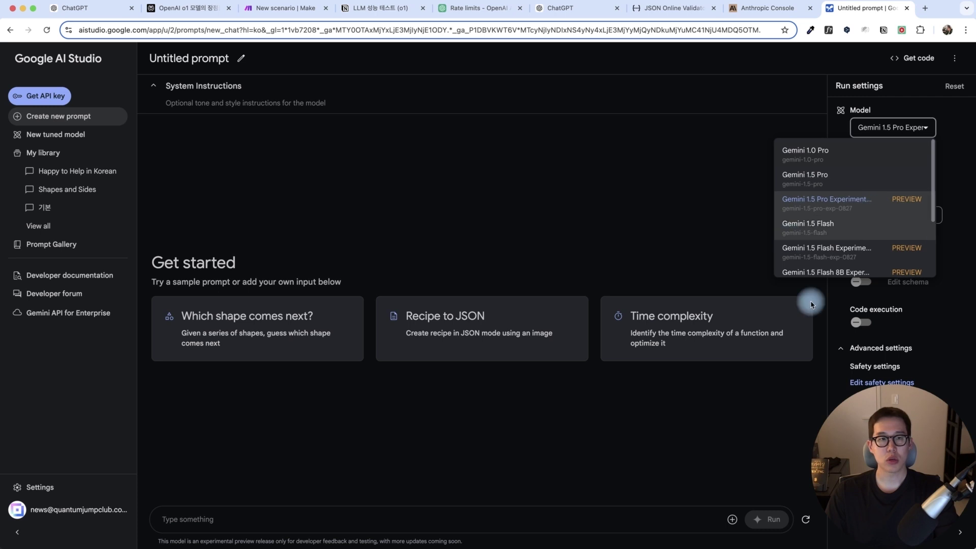
{"action": "left_click", "coordinate": [456, 211]}
- Switch back to Make and check how far the running scenario has progressed
{"action": "left_click", "coordinate": [295, 9]}
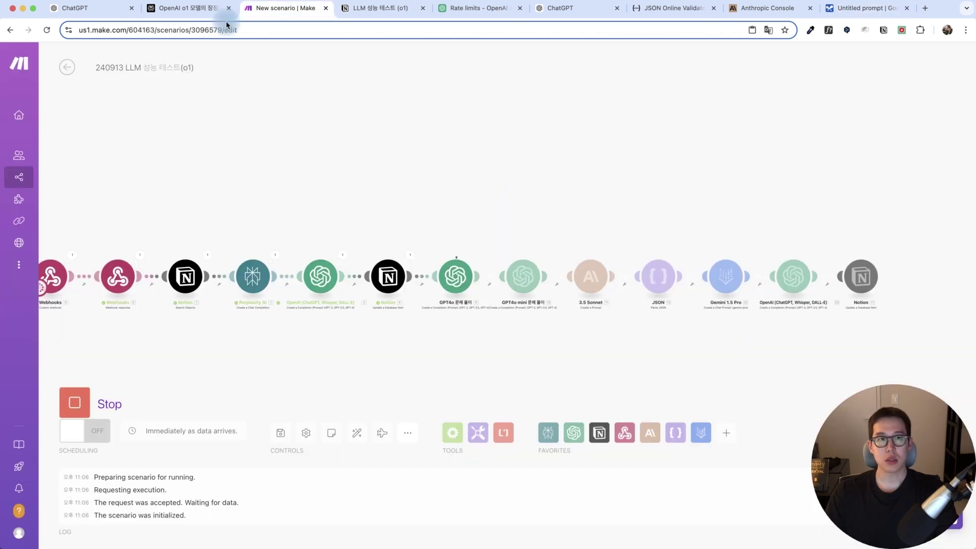
{"action": "left_click_drag", "start_coordinate": [486, 191], "coordinate": [441, 160]}
{"action": "left_click_drag", "start_coordinate": [368, 171], "coordinate": [502, 173]}
{"action": "left_click_drag", "start_coordinate": [602, 189], "coordinate": [495, 187]}
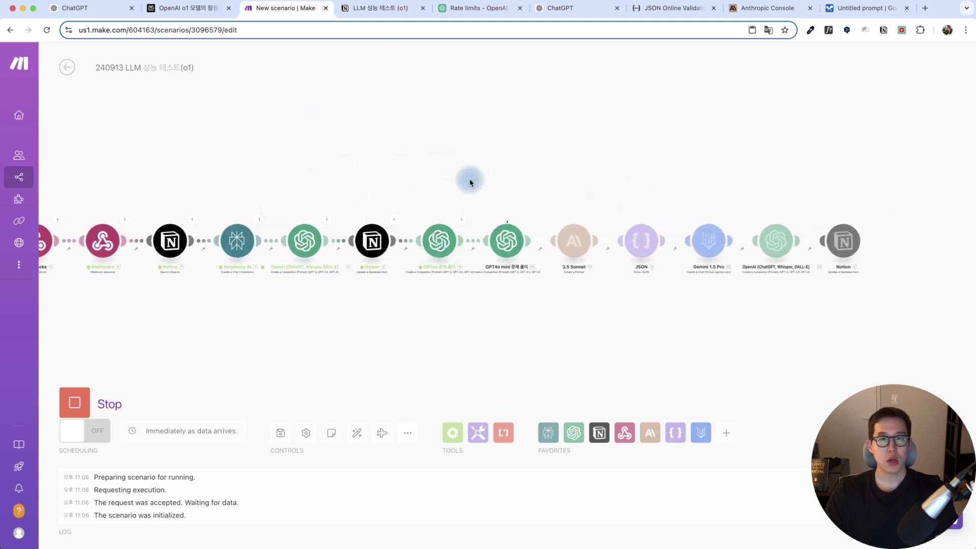
- Switch to Notion and copy the full 문제 text of the newest row in the 240913 LLM 성능 테스트 DB
{"action": "left_click", "coordinate": [391, 10]}
{"action": "scroll", "coordinate": [334, 280], "scroll_direction": "down", "scroll_amount": 2}
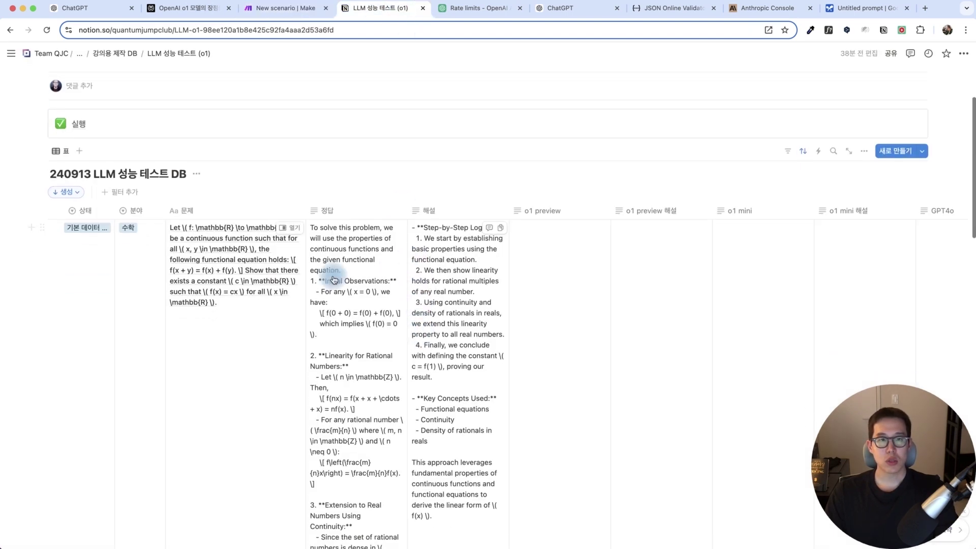
{"action": "scroll", "coordinate": [302, 270], "scroll_direction": "down", "scroll_amount": 1}
{"action": "left_click", "coordinate": [232, 288]}
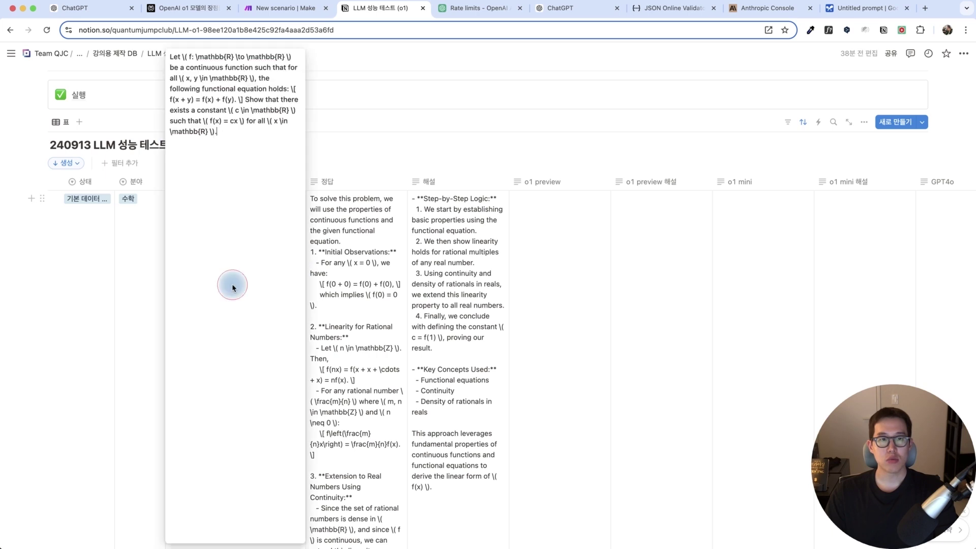
{"action": "key", "text": "super+a"}
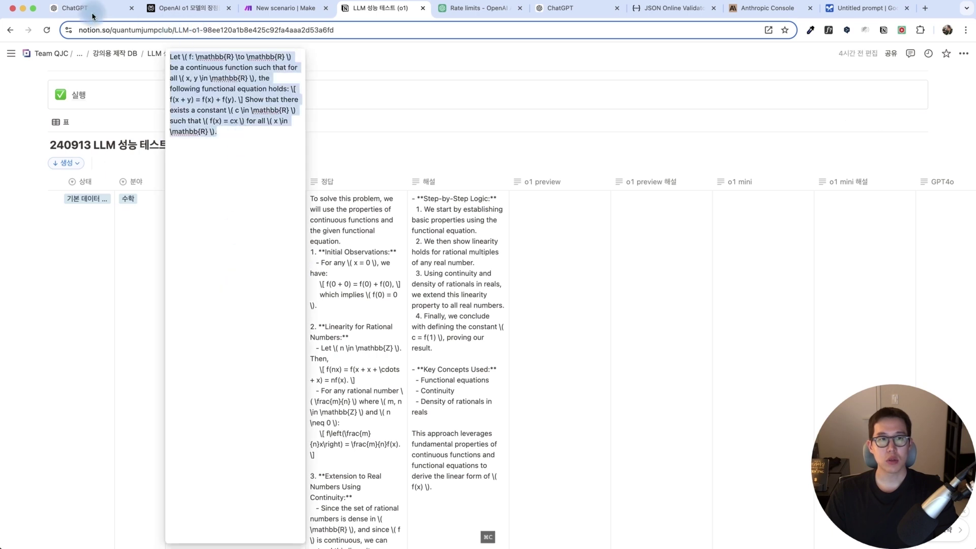
- In the ChatGPT o1-preview chat, edit the first prompt to replace the text inside the problem tags with the copied problem and resend it
{"action": "left_click", "coordinate": [117, 15]}
{"action": "scroll", "coordinate": [509, 239], "scroll_direction": "up", "scroll_amount": 20}
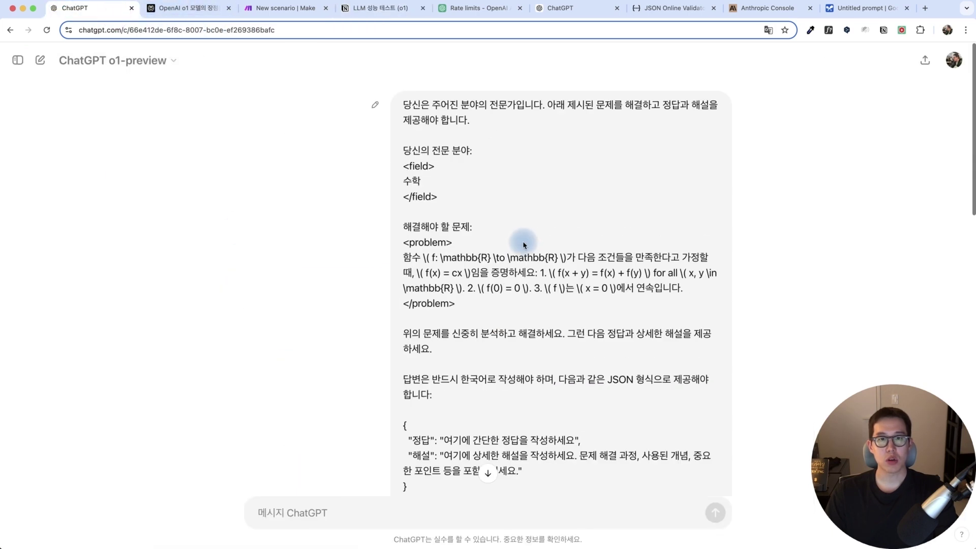
{"action": "left_click", "coordinate": [375, 105]}
{"action": "scroll", "coordinate": [320, 197], "scroll_direction": "down", "scroll_amount": 5}
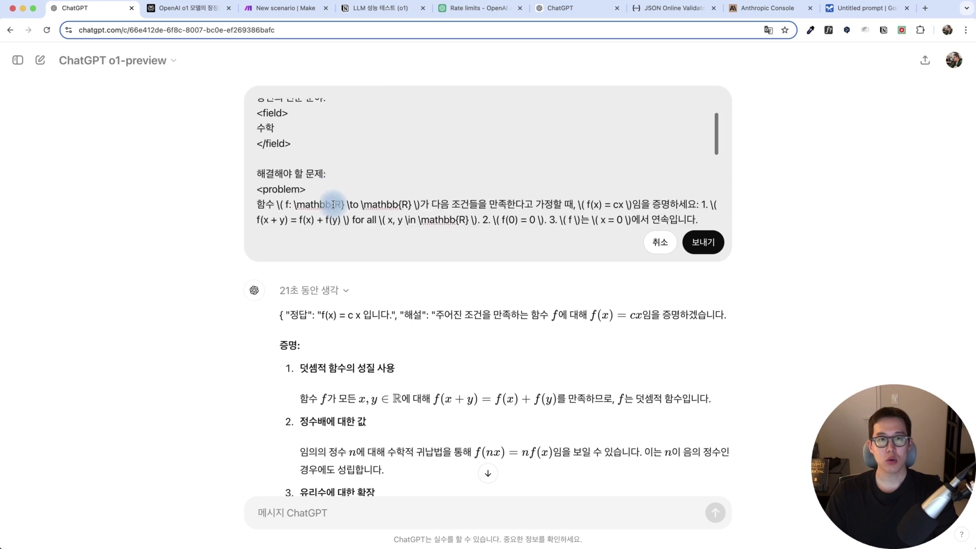
{"action": "triple_click", "coordinate": [704, 176]}
{"action": "key", "text": "super+v"}
{"action": "scroll", "coordinate": [571, 144], "scroll_direction": "up", "scroll_amount": 5}
{"action": "left_click", "coordinate": [704, 243]}
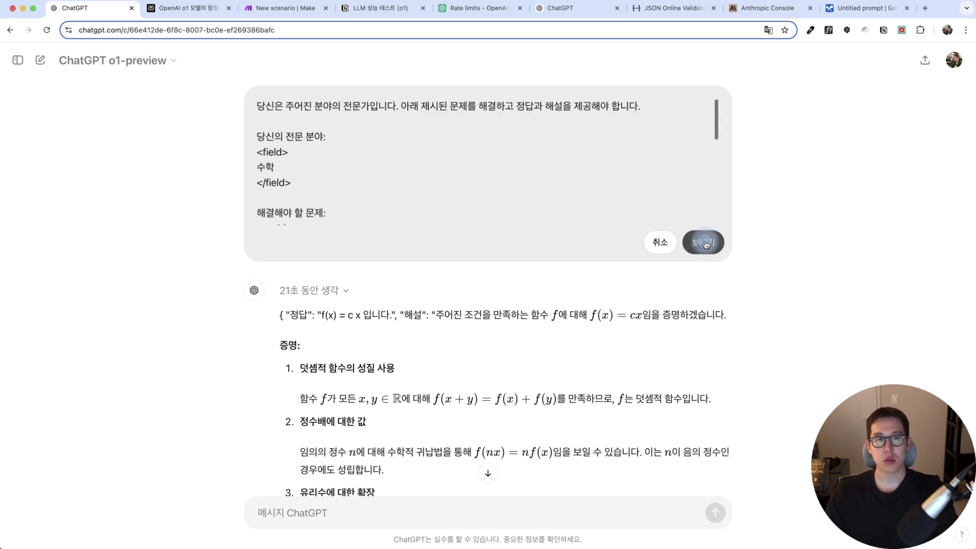
- Move the OpenAI o1 article's browser tab behind the Notion tab and expand o1-preview's reasoning details in ChatGPT
{"action": "key", "text": "super+3"}
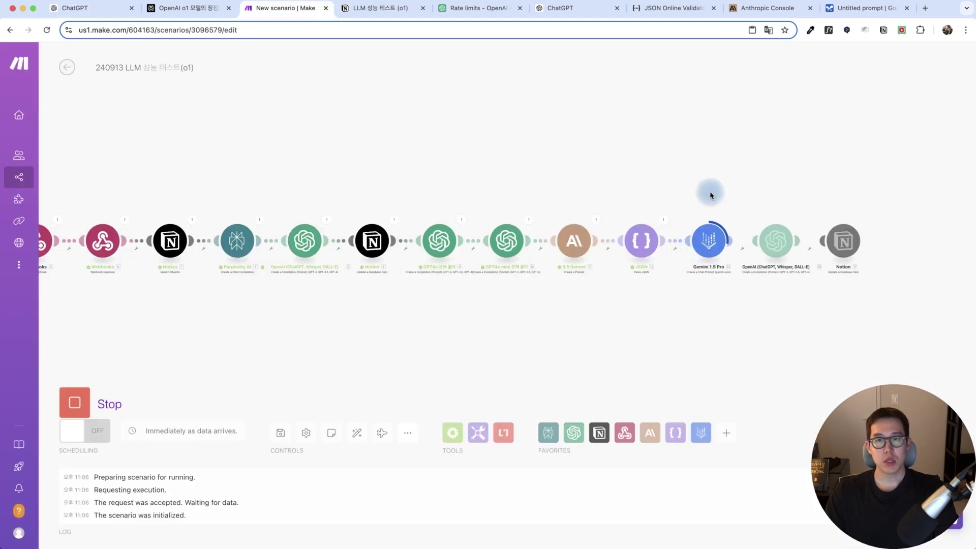
{"action": "left_click", "coordinate": [189, 8]}
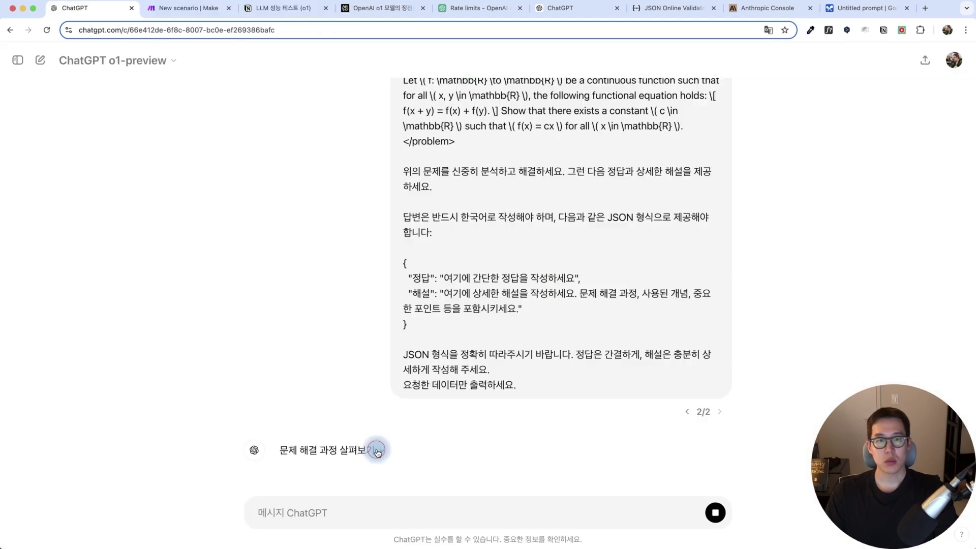
{"action": "left_click", "coordinate": [377, 448]}
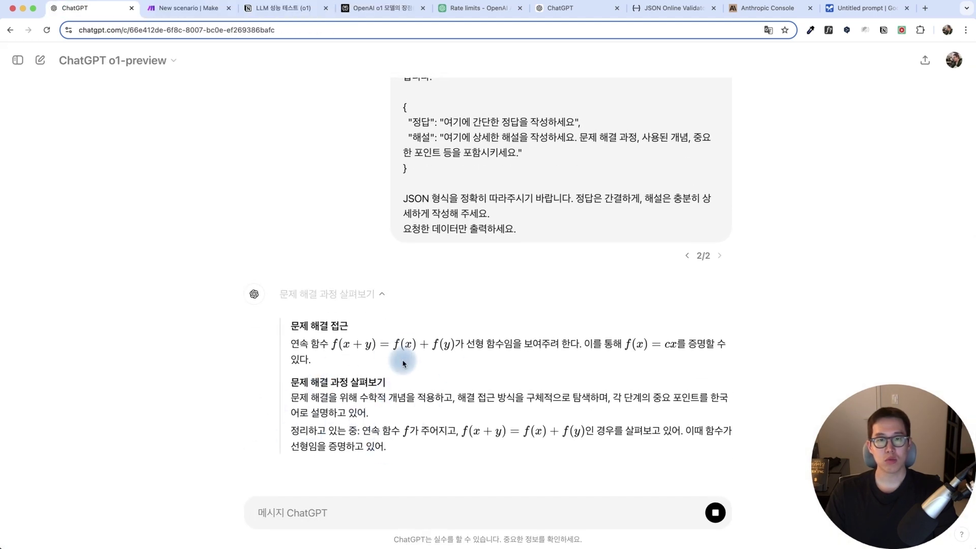
- Switch to Make and examine the Text Response in the Gemini 1.5 Pro module's run output
{"action": "left_click", "coordinate": [189, 8]}
{"action": "left_click", "coordinate": [685, 219]}
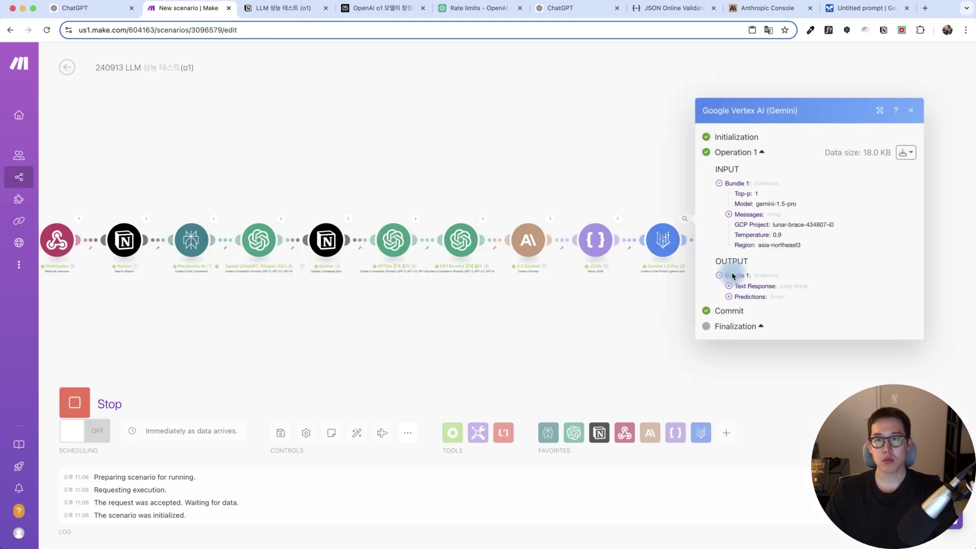
{"action": "left_click", "coordinate": [751, 288]}
{"action": "left_click_drag", "start_coordinate": [758, 247], "coordinate": [742, 247]}
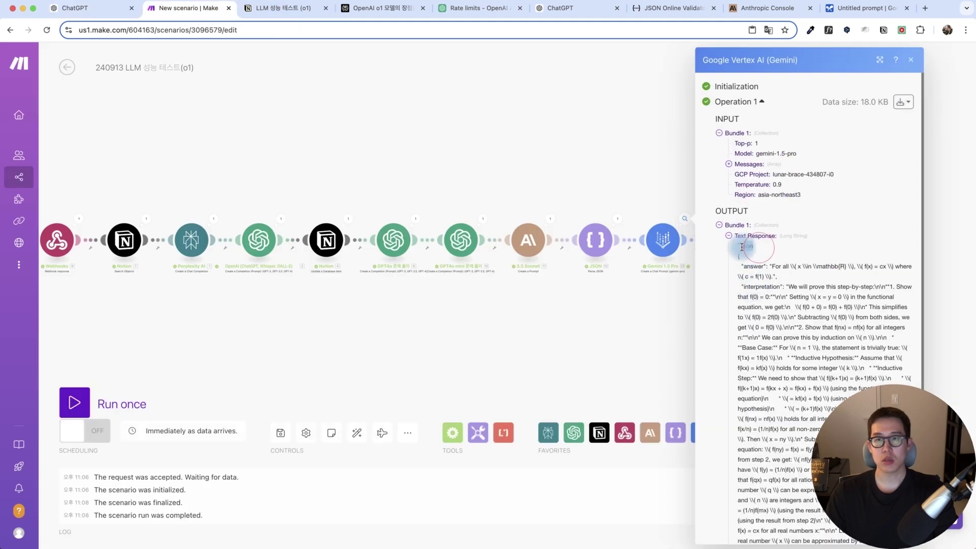
{"action": "left_click", "coordinate": [669, 315]}
- Inspect the parsed answer and explanation in the run output of the OpenAI module after Gemini 1.5 Pro
{"action": "left_click", "coordinate": [681, 222]}
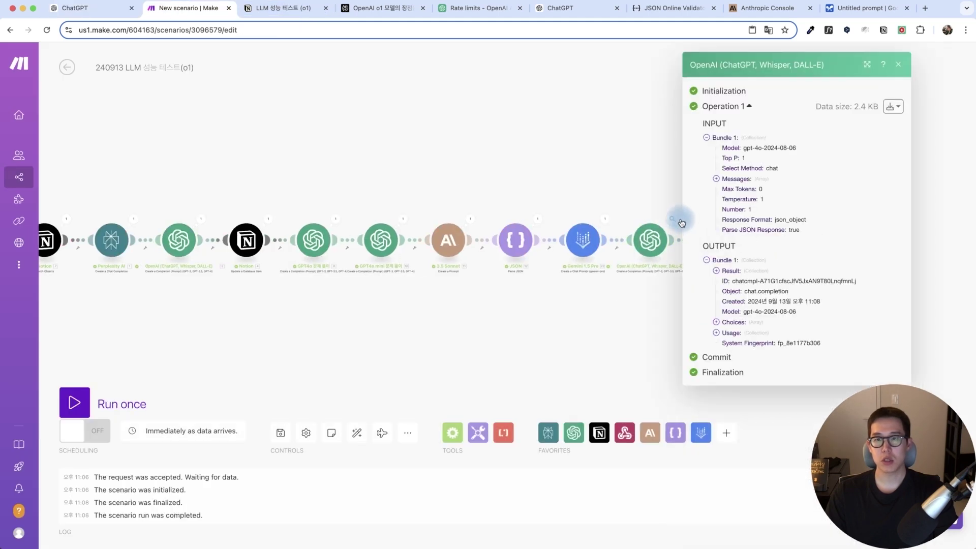
{"action": "left_click", "coordinate": [716, 270]}
{"action": "left_click_drag", "start_coordinate": [787, 291], "coordinate": [754, 283]}
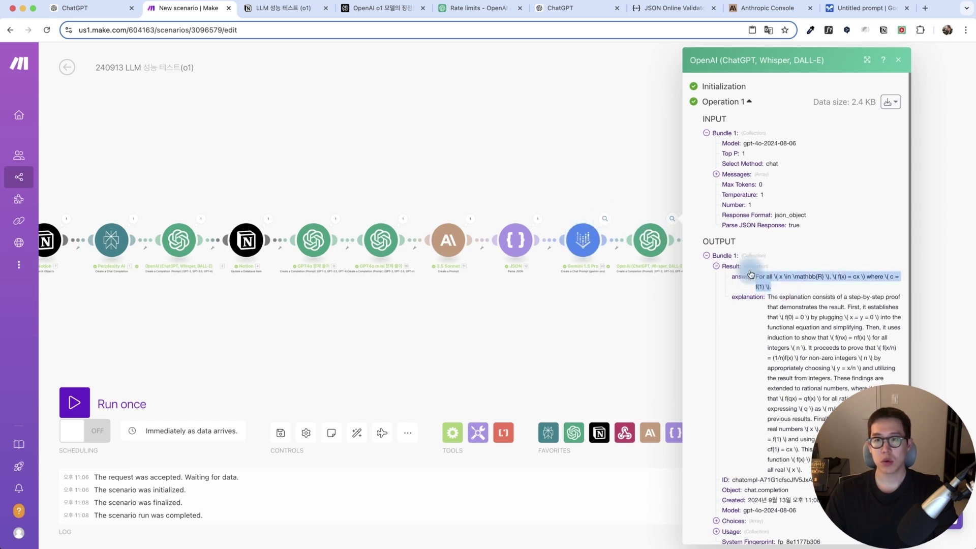
{"action": "left_click_drag", "start_coordinate": [774, 289], "coordinate": [754, 279]}
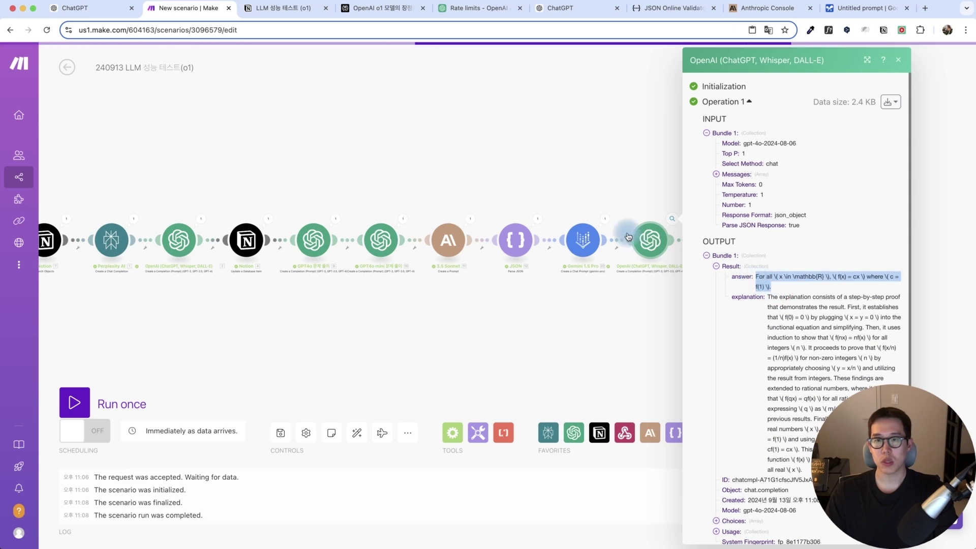
- Reopen the Gemini 1.5 Pro module's run output to compare its response with the parsed result, and close it
{"action": "left_click", "coordinate": [605, 225]}
{"action": "left_click", "coordinate": [654, 284]}
{"action": "mouse_move", "coordinate": [692, 266]}
{"action": "left_mouse_down"}
{"action": "mouse_move", "coordinate": [705, 281]}
{"action": "mouse_move", "coordinate": [691, 267]}
{"action": "left_mouse_up"}
{"action": "left_click", "coordinate": [540, 299]}
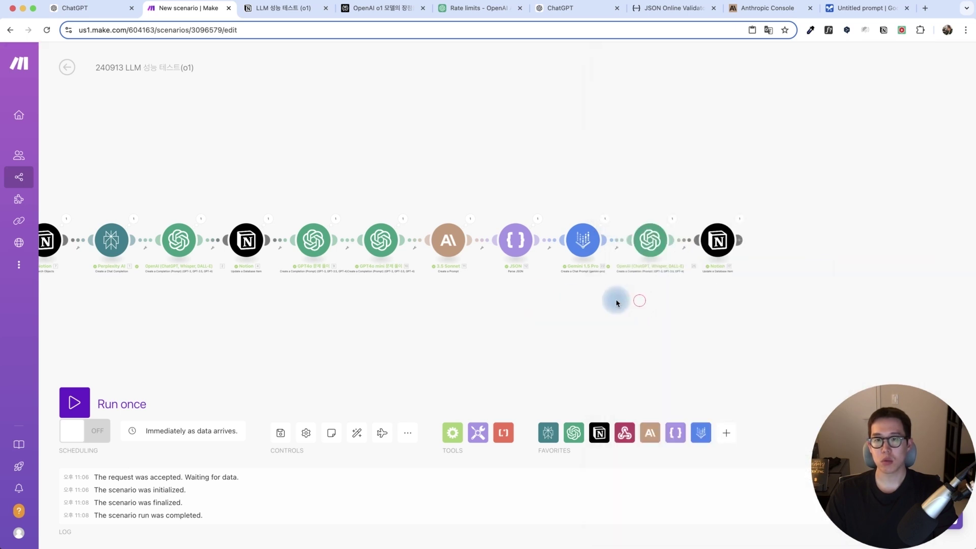
- Switch to the Notion database and review the GPT4o, GPT4o mini, Sonnet 3.5 and Gemini 1.5 Pro columns of the newest row
{"action": "left_click_drag", "start_coordinate": [616, 302], "coordinate": [738, 268]}
{"action": "left_click", "coordinate": [294, 9]}
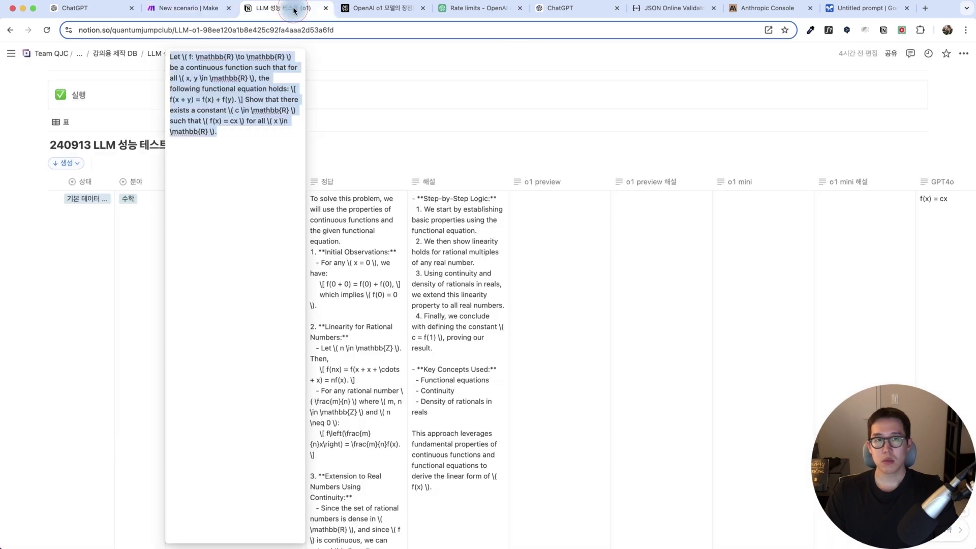
{"action": "left_click", "coordinate": [568, 294]}
{"action": "scroll", "coordinate": [575, 287], "scroll_direction": "right", "scroll_amount": 15}
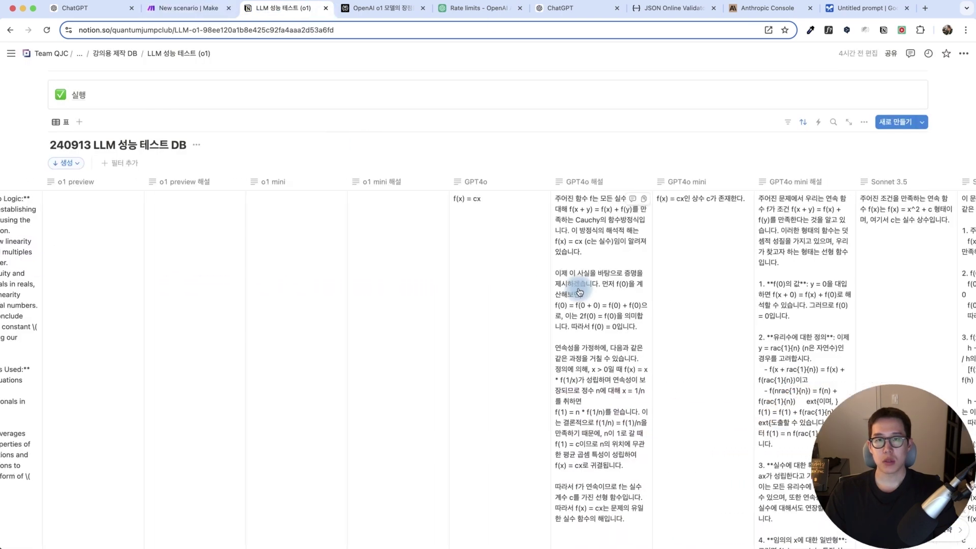
{"action": "left_click", "coordinate": [211, 219]}
{"action": "left_click", "coordinate": [141, 280]}
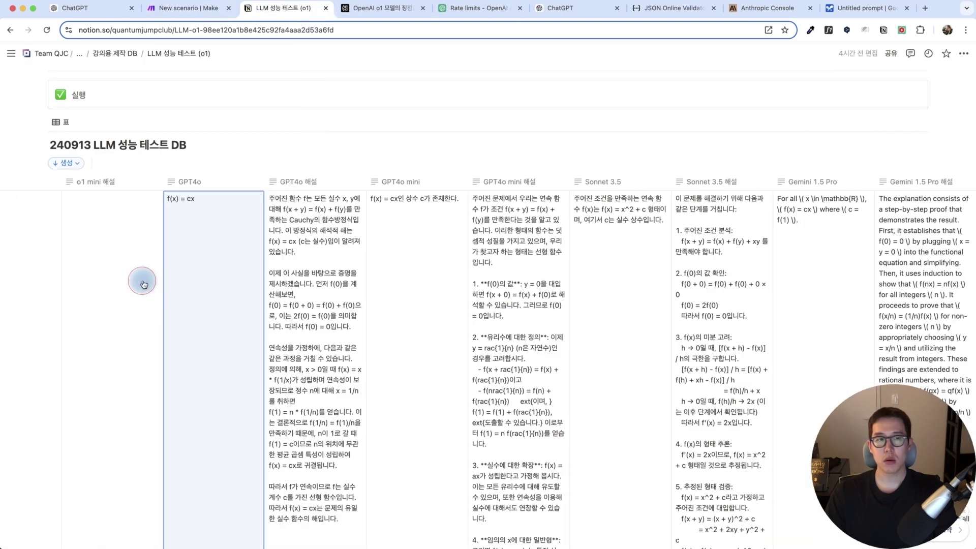
- Review the newest row's reference answer, empty o1 columns and the GPT4o through Gemini 1.5 Pro results in the Notion database
{"action": "scroll", "coordinate": [167, 277], "scroll_direction": "left", "scroll_amount": 4}
{"action": "scroll", "coordinate": [195, 275], "scroll_direction": "left", "scroll_amount": 5}
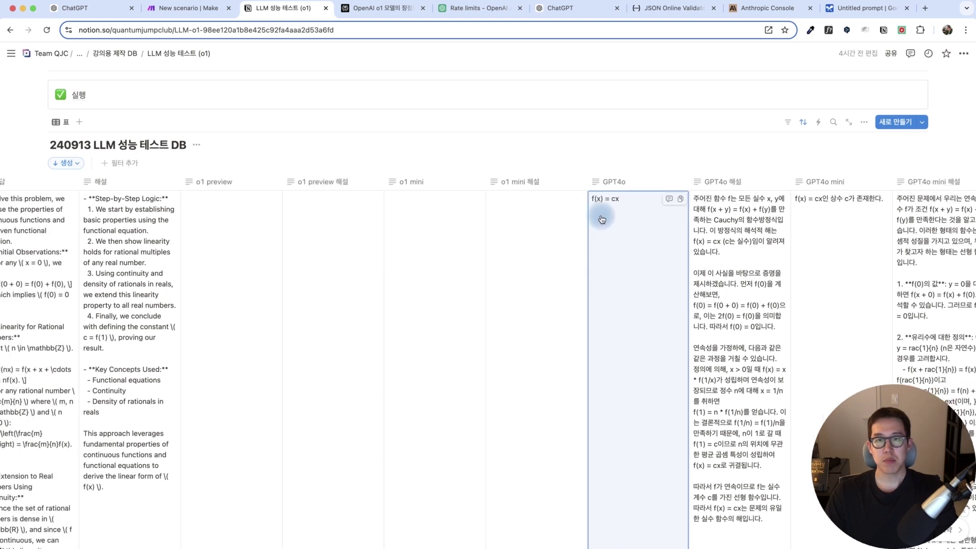
{"action": "scroll", "coordinate": [610, 229], "scroll_direction": "left", "scroll_amount": 1}
{"action": "scroll", "coordinate": [675, 254], "scroll_direction": "right", "scroll_amount": 1}
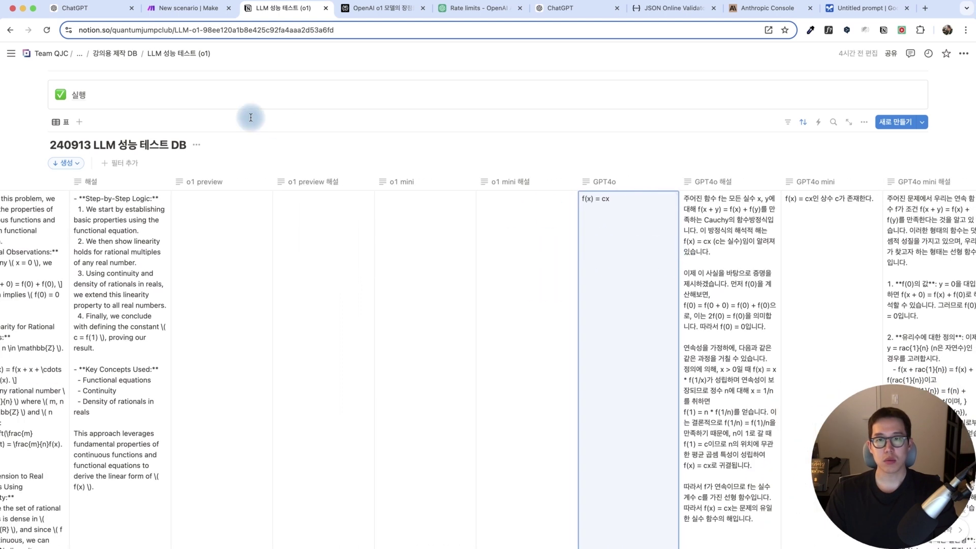
{"action": "scroll", "coordinate": [806, 250], "scroll_direction": "right", "scroll_amount": 9}
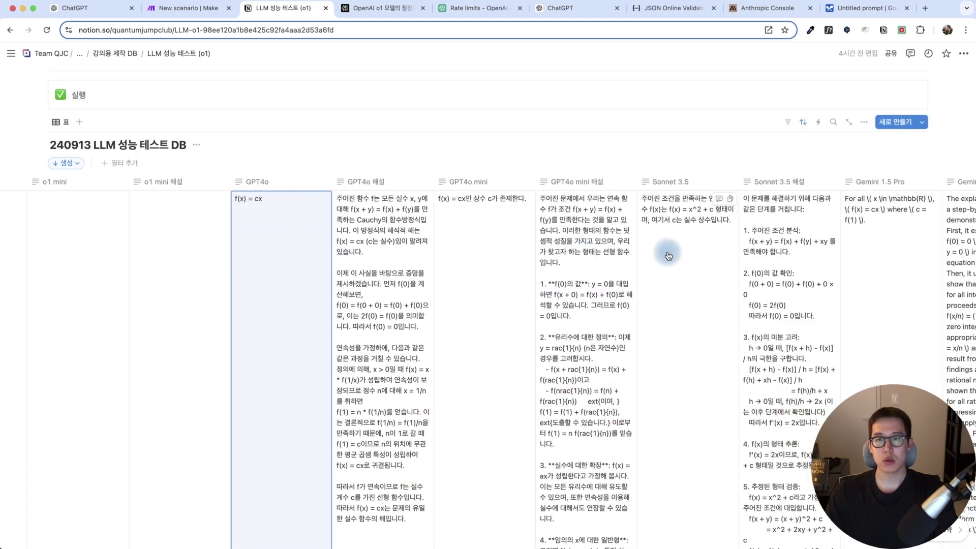
{"action": "scroll", "coordinate": [606, 250], "scroll_direction": "right", "scroll_amount": 4}
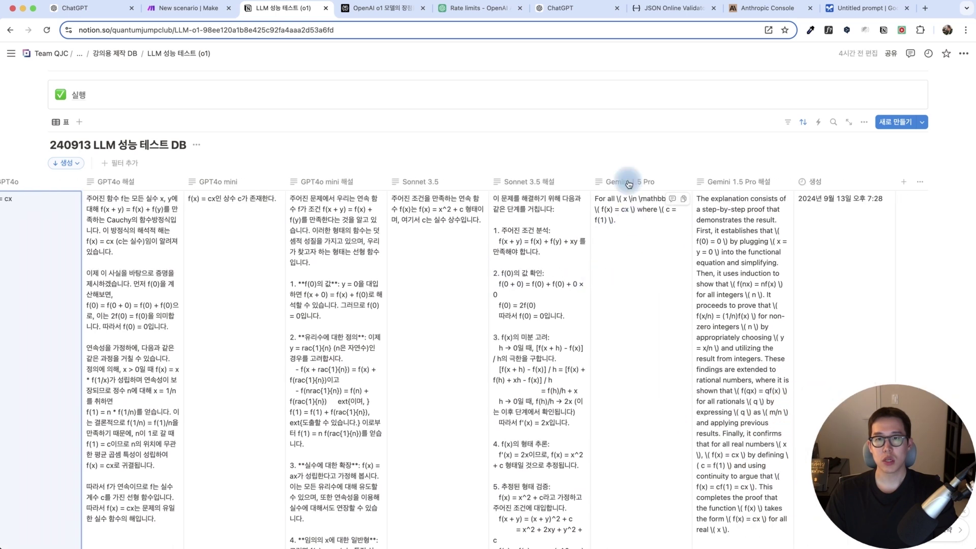
{"action": "scroll", "coordinate": [640, 240], "scroll_direction": "left", "scroll_amount": 20}
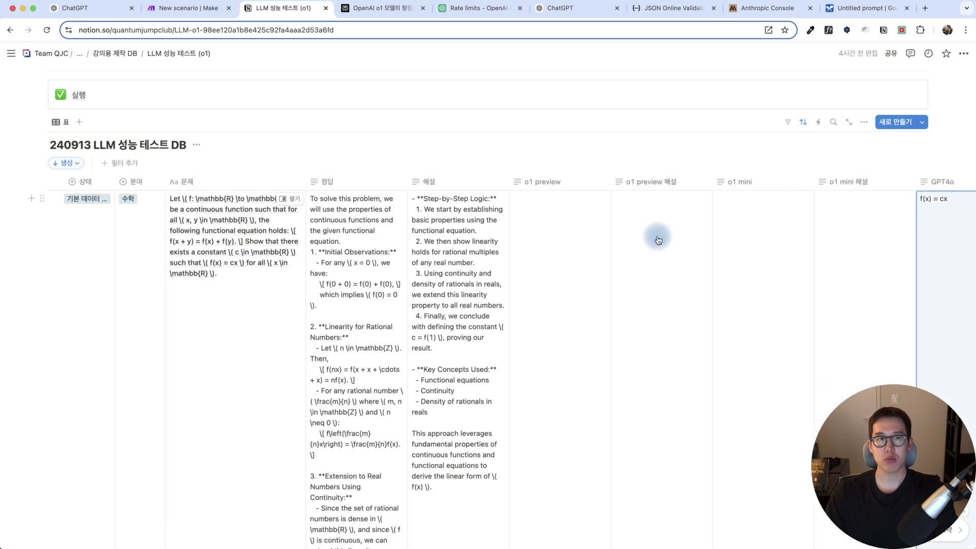
- Switch to the ChatGPT o1-preview chat and copy the 정답 and 해설 text from its JSON response
{"action": "left_click", "coordinate": [98, 10]}
{"action": "scroll", "coordinate": [327, 344], "scroll_direction": "up", "scroll_amount": 10}
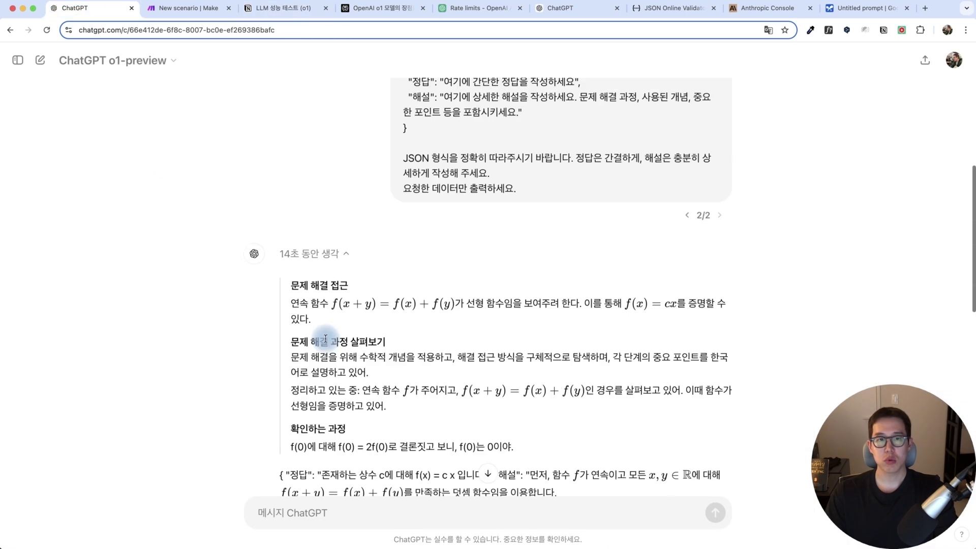
{"action": "scroll", "coordinate": [326, 338], "scroll_direction": "down", "scroll_amount": 8}
{"action": "scroll", "coordinate": [349, 257], "scroll_direction": "up", "scroll_amount": 5}
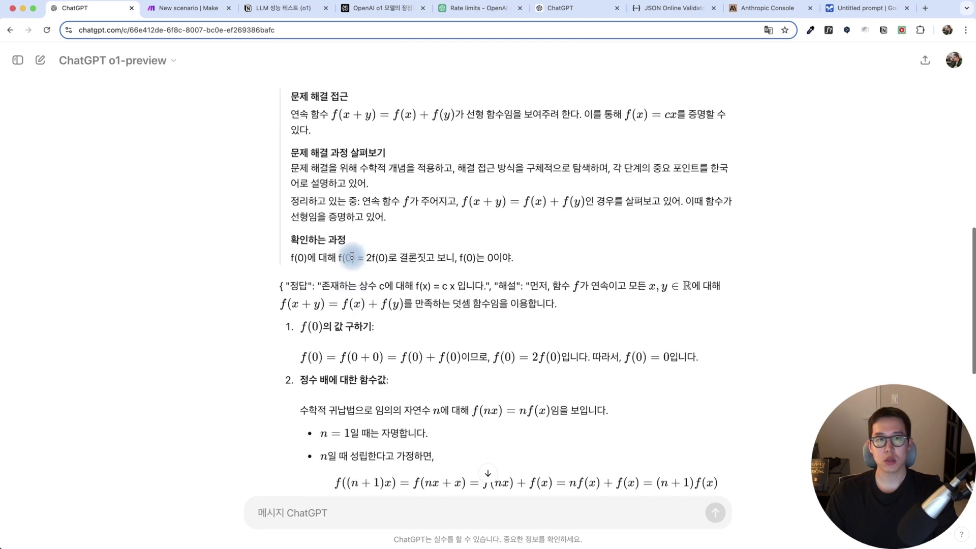
{"action": "scroll", "coordinate": [379, 293], "scroll_direction": "down", "scroll_amount": 1}
{"action": "left_click_drag", "start_coordinate": [323, 257], "coordinate": [517, 424]}
{"action": "left_click", "coordinate": [512, 284]}
{"action": "scroll", "coordinate": [529, 295], "scroll_direction": "down", "scroll_amount": 7}
- Paste the o1-preview response into the newest row's o1 preview and o1 preview 해설 cells in Notion and check it
{"action": "left_click", "coordinate": [297, 9]}
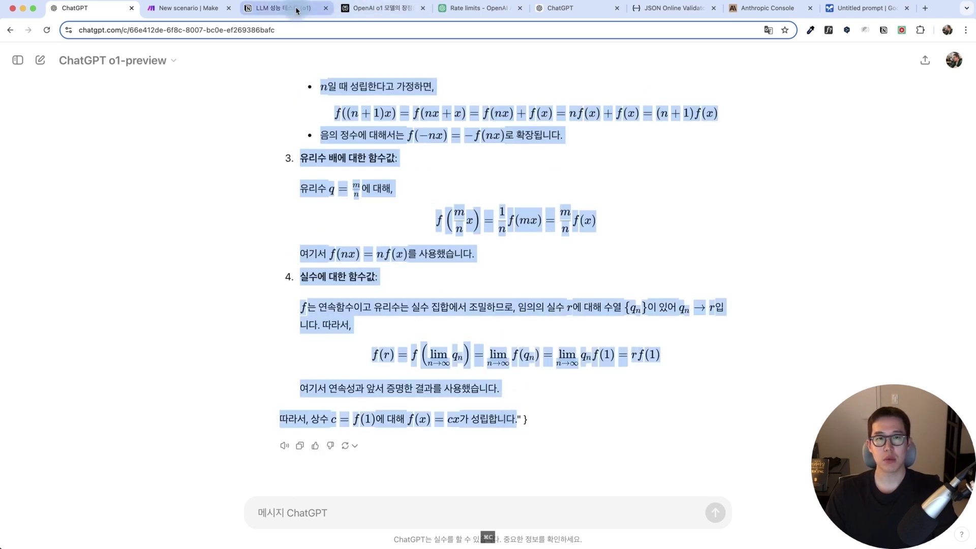
{"action": "left_click", "coordinate": [685, 262]}
{"action": "left_click", "coordinate": [680, 264]}
{"action": "key", "text": "super+v"}
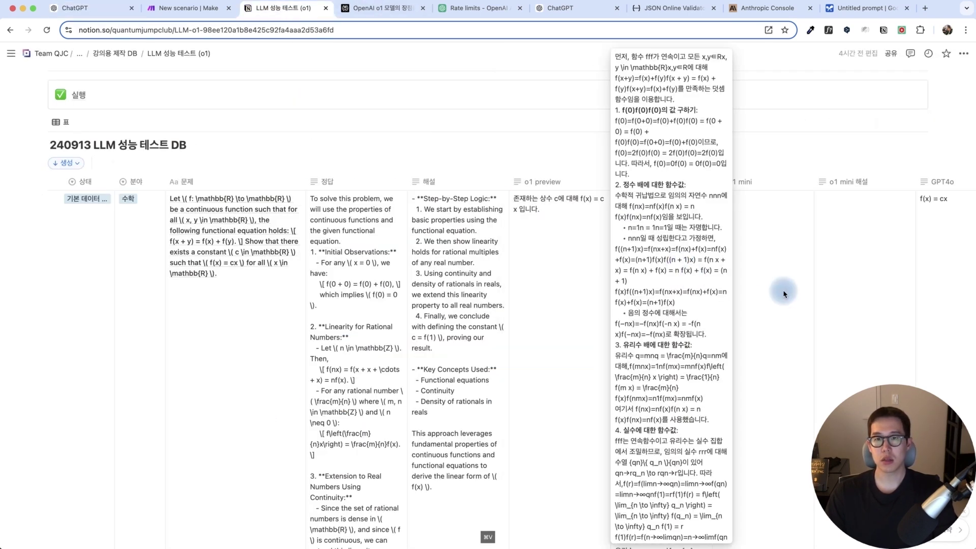
{"action": "left_click", "coordinate": [749, 284]}
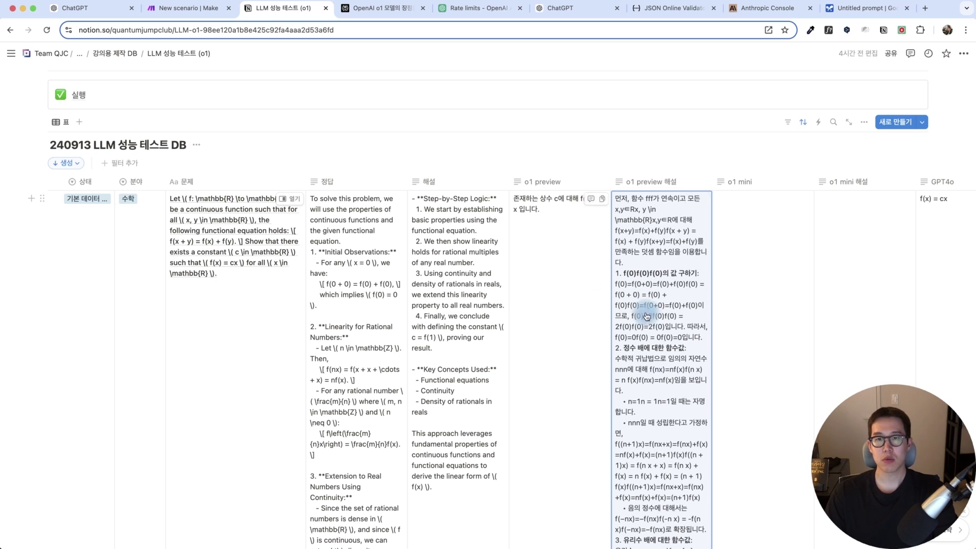
{"action": "scroll", "coordinate": [653, 294], "scroll_direction": "down", "scroll_amount": 15}
{"action": "scroll", "coordinate": [649, 317], "scroll_direction": "up", "scroll_amount": 5}
{"action": "scroll", "coordinate": [649, 318], "scroll_direction": "up", "scroll_amount": 8}
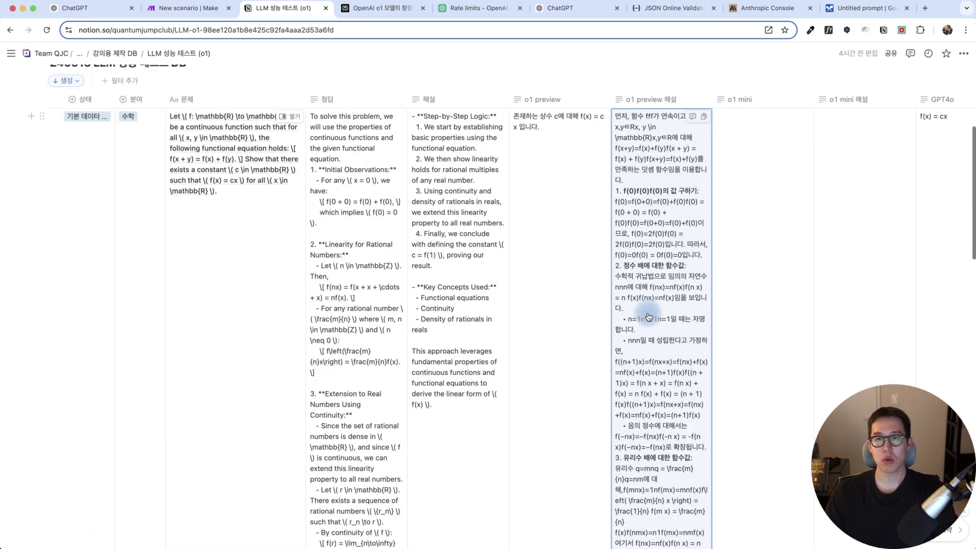
- Open a second ChatGPT chat in place of Google AI Studio, beside the first one, with the o1-mini model
{"action": "left_click", "coordinate": [85, 9]}
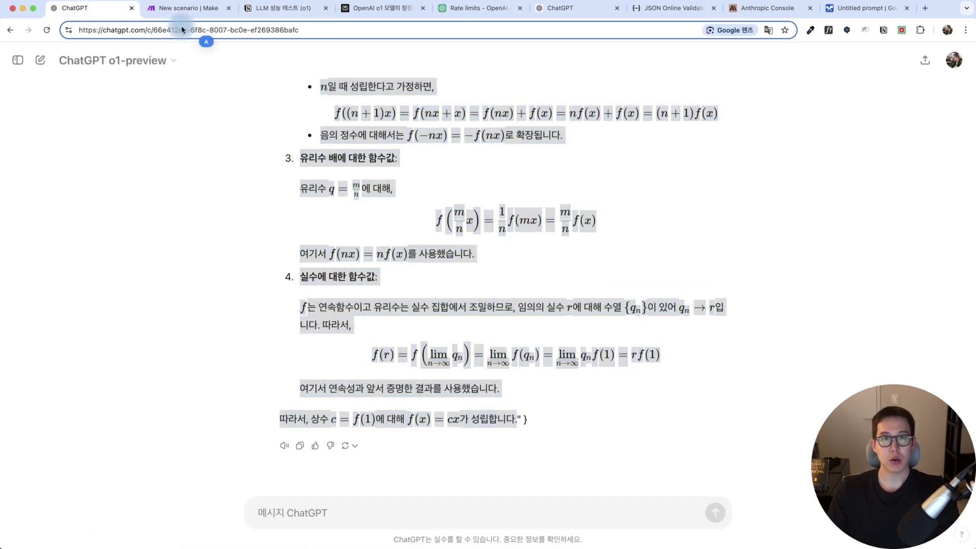
{"action": "left_click", "coordinate": [867, 8]}
{"action": "left_click", "coordinate": [585, 29]}
{"action": "type", "text": "https://chatgpt.com/c/66e412de-6f8c-8007-b80e-ef269386bafc"}
{"action": "key", "text": "Return"}
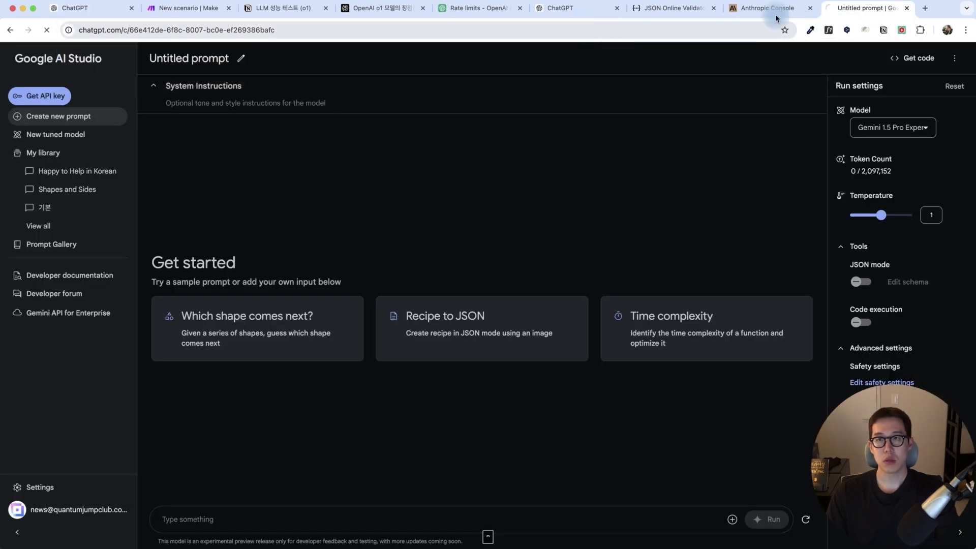
{"action": "left_click_drag", "start_coordinate": [875, 9], "coordinate": [170, 41]}
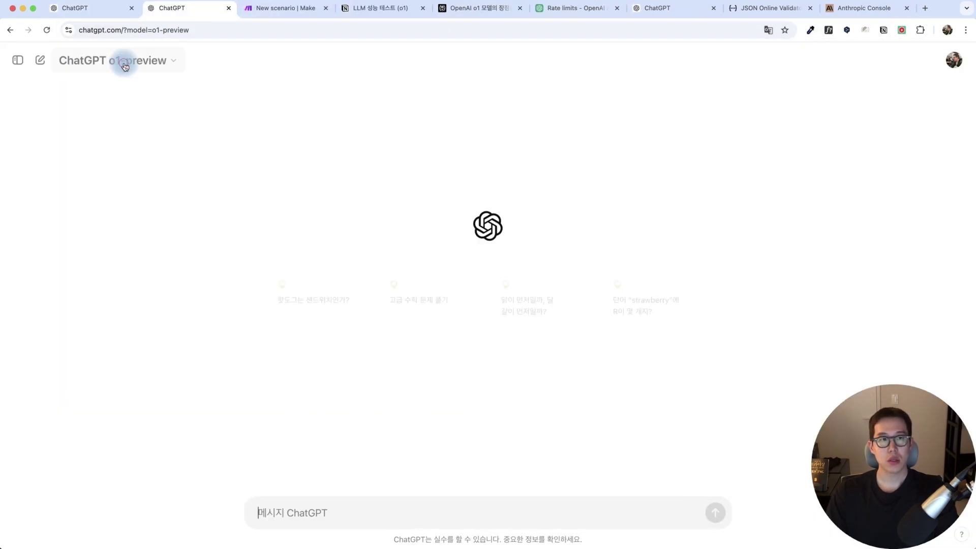
{"action": "left_click", "coordinate": [122, 60]}
{"action": "left_click", "coordinate": [106, 210]}
- Copy the math problem prompt from the o1-preview chat and send it to o1-mini
{"action": "left_click", "coordinate": [99, 11]}
{"action": "key", "text": "super+c"}
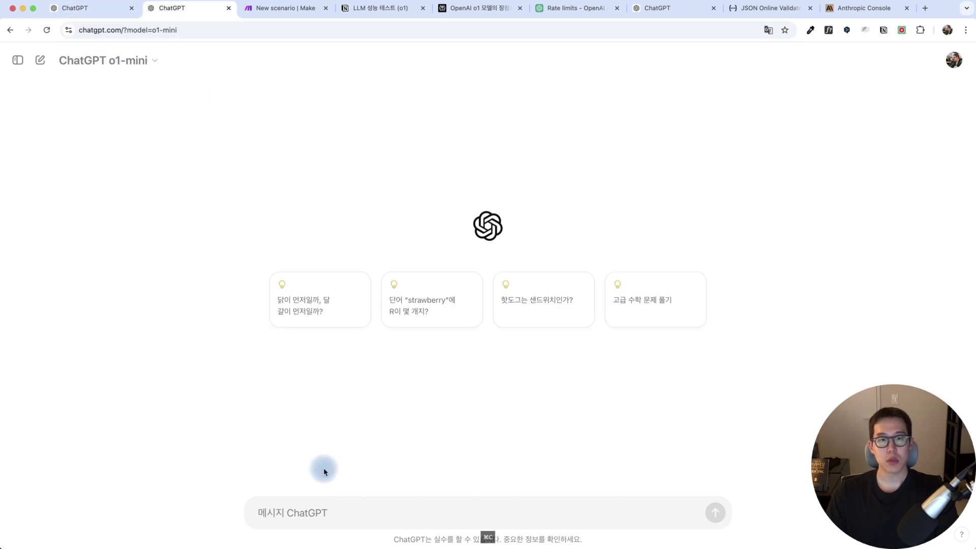
{"action": "left_click", "coordinate": [333, 513]}
{"action": "key", "text": "super+v"}
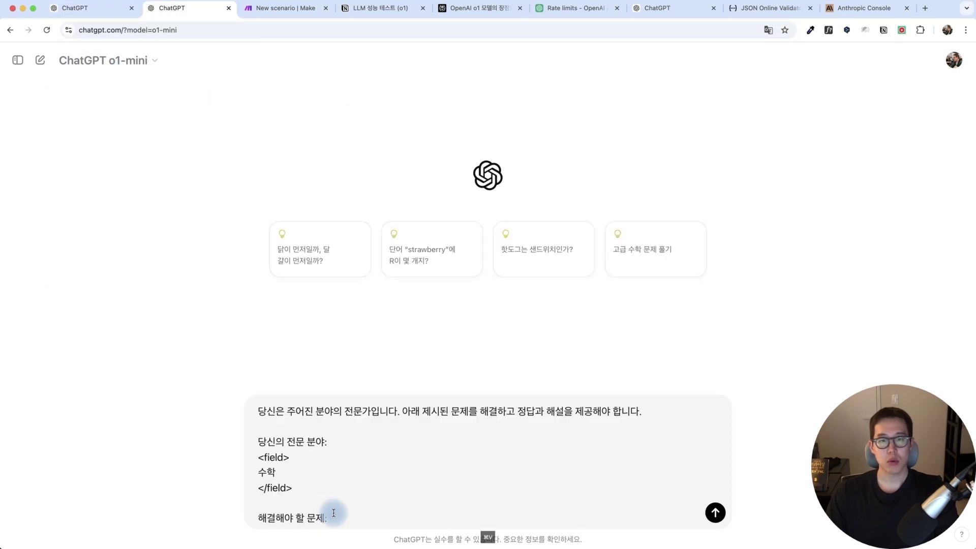
{"action": "key", "text": "Return"}
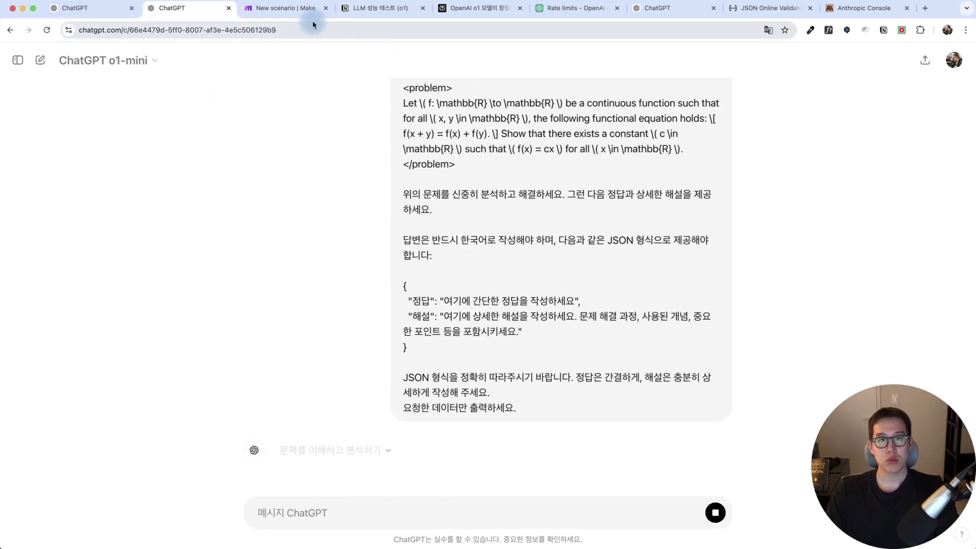
- Return to the Notion database and read the newest row's 문제 and 정답 cells through to the conclusion
{"action": "left_click", "coordinate": [379, 14]}
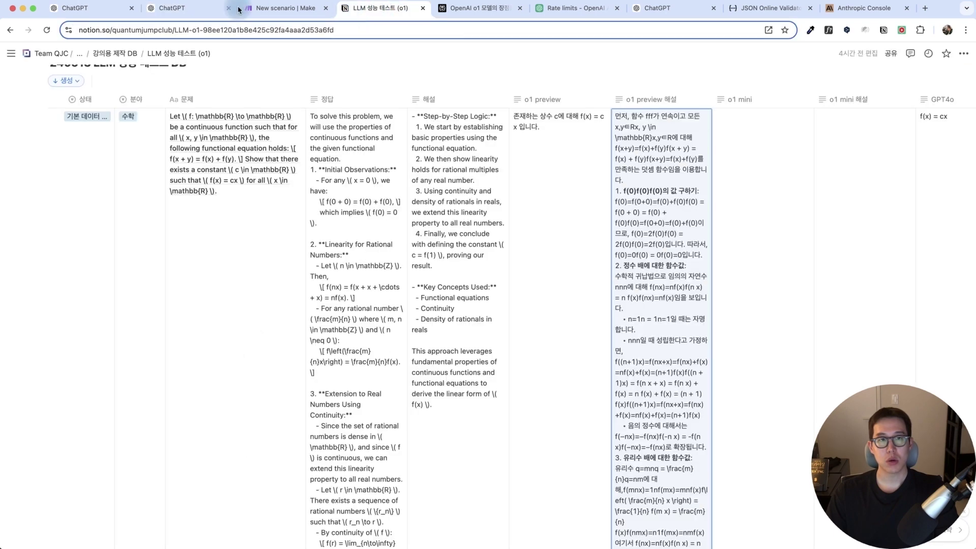
{"action": "left_click", "coordinate": [208, 8]}
{"action": "left_click", "coordinate": [379, 8]}
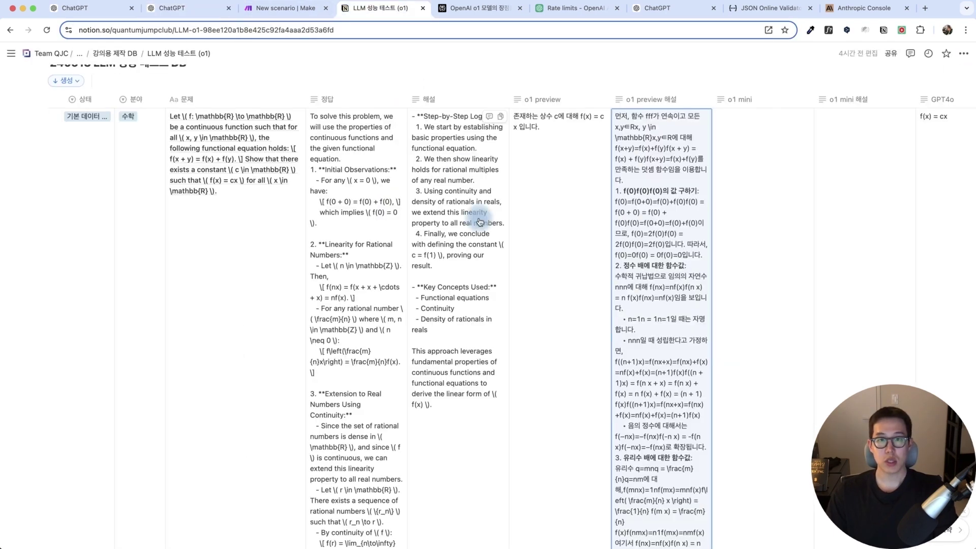
{"action": "scroll", "coordinate": [297, 255], "scroll_direction": "up", "scroll_amount": 3}
{"action": "left_click", "coordinate": [277, 279]}
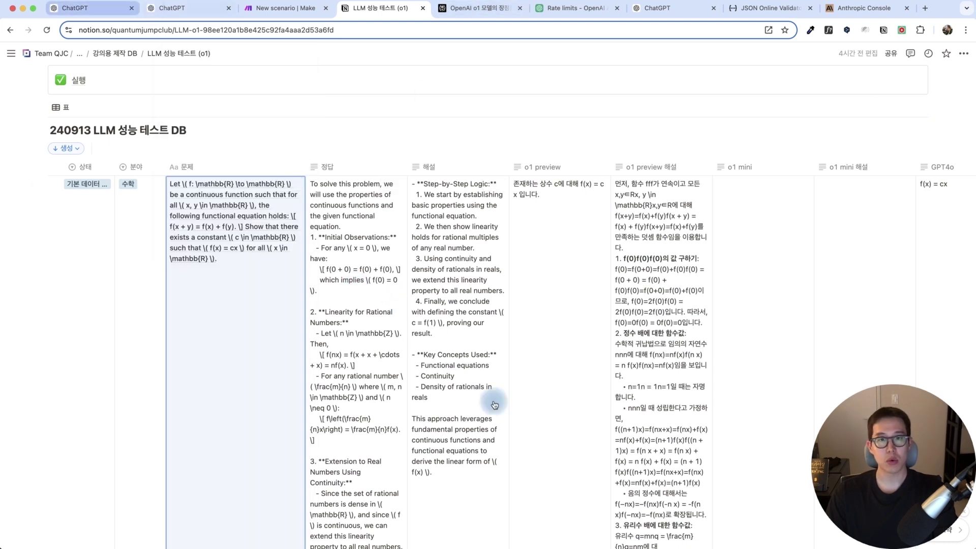
{"action": "left_click", "coordinate": [365, 262]}
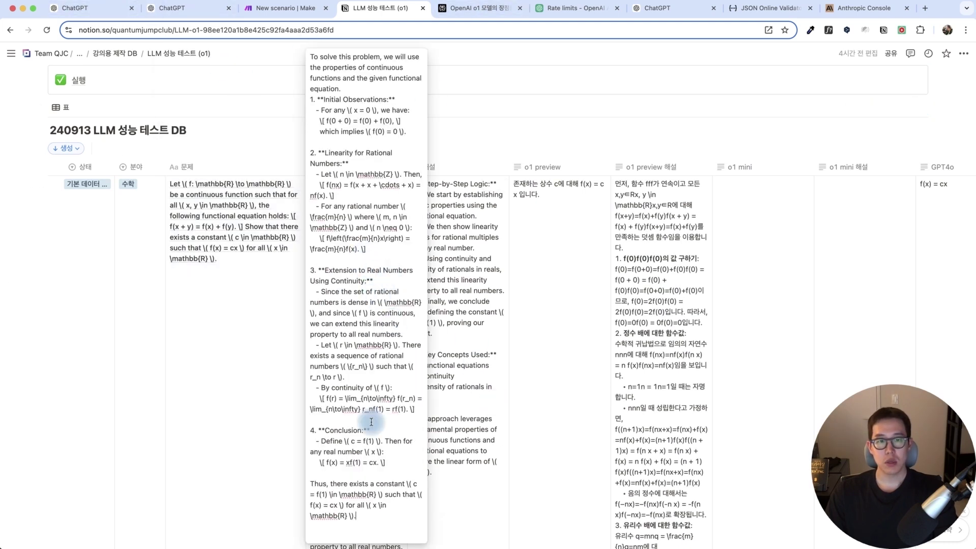
{"action": "scroll", "coordinate": [356, 315], "scroll_direction": "down", "scroll_amount": 7}
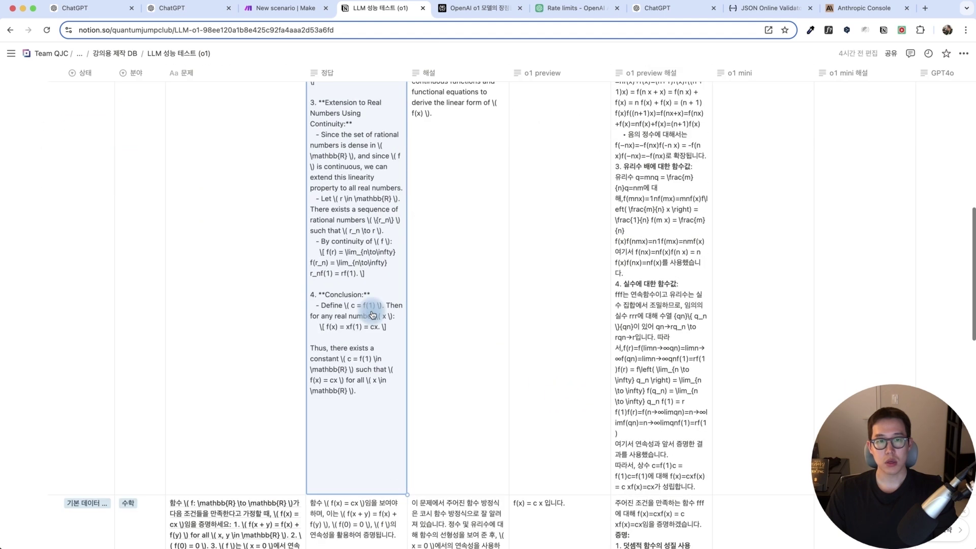
{"action": "scroll", "coordinate": [372, 316], "scroll_direction": "up", "scroll_amount": 7}
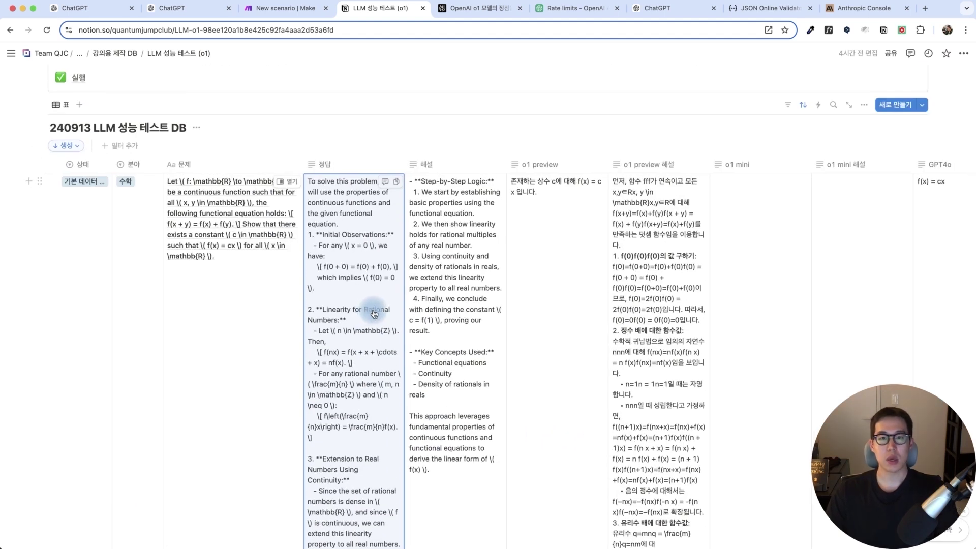
- Open the newest row's o1 preview answer, examine its f(x) expression, and close the cell
{"action": "scroll", "coordinate": [508, 254], "scroll_direction": "right", "scroll_amount": 3}
{"action": "scroll", "coordinate": [508, 259], "scroll_direction": "right", "scroll_amount": 3}
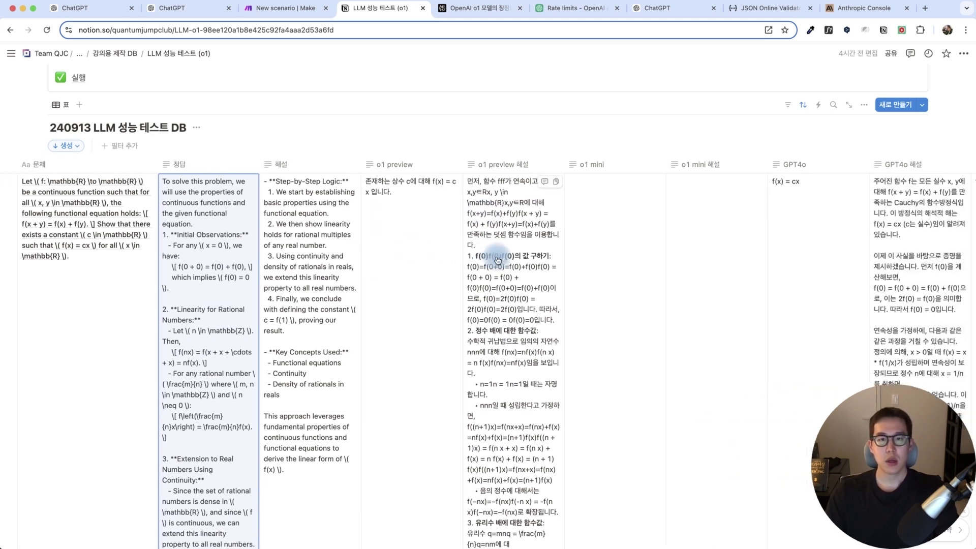
{"action": "left_click", "coordinate": [432, 227]}
{"action": "left_click", "coordinate": [406, 197]}
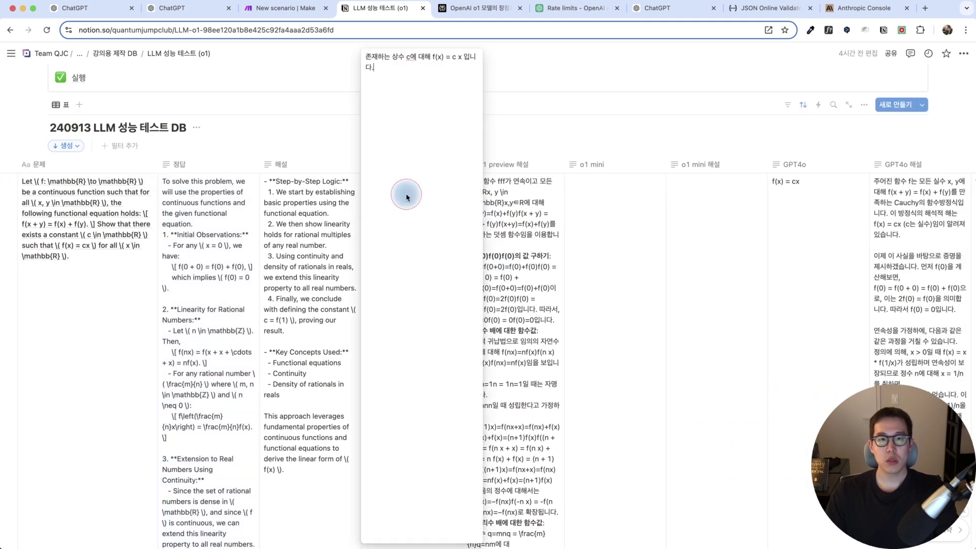
{"action": "left_click_drag", "start_coordinate": [395, 72], "coordinate": [362, 58]}
{"action": "left_click", "coordinate": [422, 58]}
{"action": "left_click", "coordinate": [639, 283]}
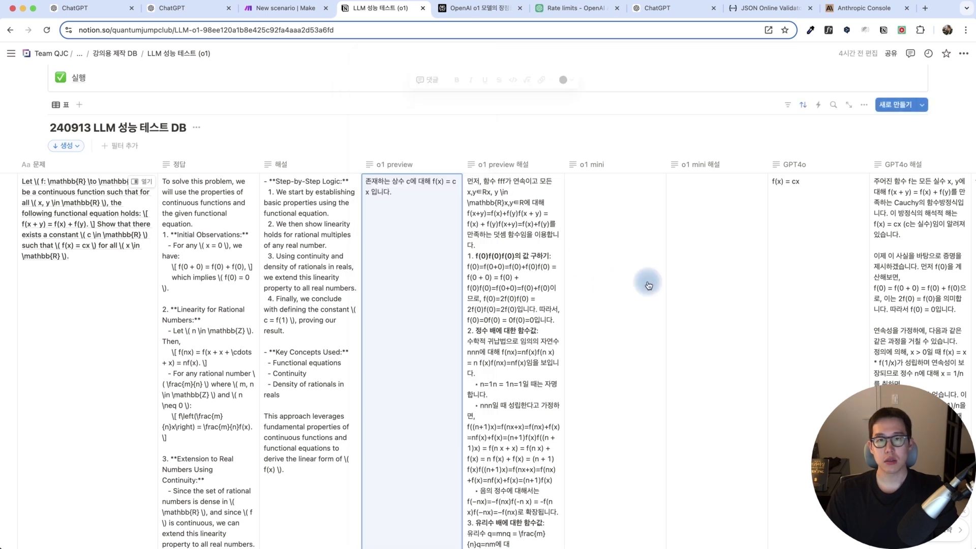
- Open the newest row's GPT4o and GPT4o mini answers in turn to compare them with the reference answer
{"action": "scroll", "coordinate": [641, 284], "scroll_direction": "right", "scroll_amount": 3}
{"action": "scroll", "coordinate": [640, 264], "scroll_direction": "right", "scroll_amount": 2}
{"action": "left_click", "coordinate": [616, 201]}
{"action": "left_click", "coordinate": [576, 243]}
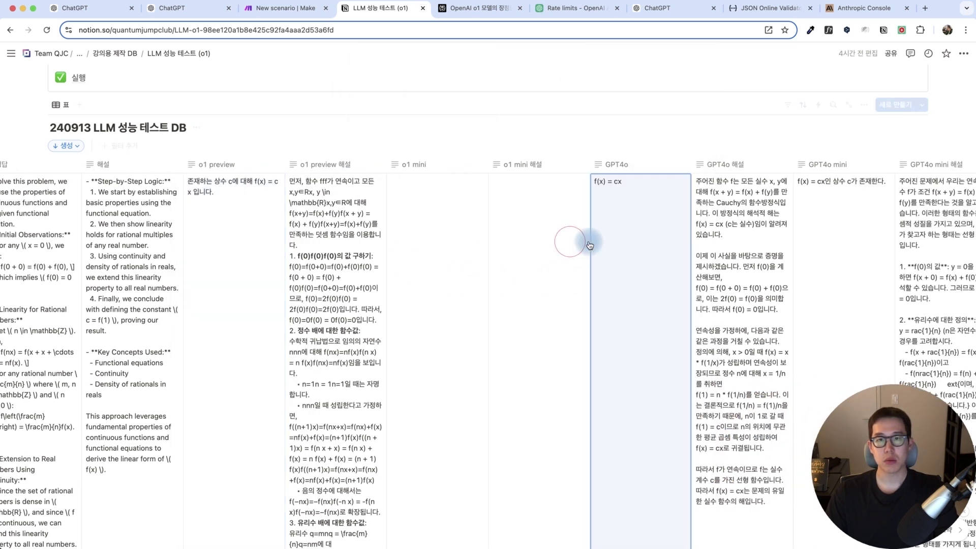
{"action": "scroll", "coordinate": [610, 229], "scroll_direction": "right", "scroll_amount": 1}
{"action": "scroll", "coordinate": [616, 222], "scroll_direction": "right", "scroll_amount": 7}
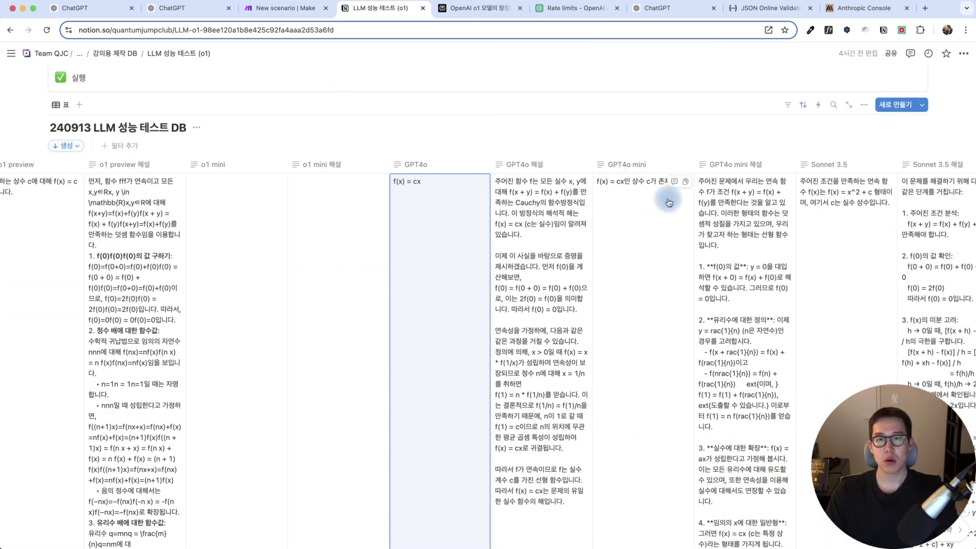
{"action": "left_click", "coordinate": [583, 181]}
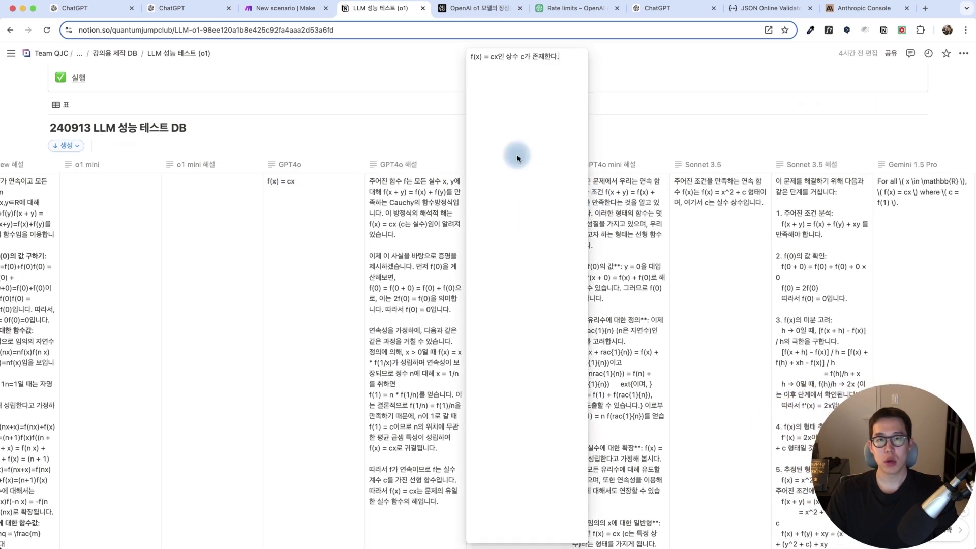
{"action": "left_click", "coordinate": [703, 255]}
- Open the Sonnet 3.5 answer to examine its formula, undo the strikethrough applied to it, and close the cell
{"action": "scroll", "coordinate": [699, 255], "scroll_direction": "right", "scroll_amount": 3}
{"action": "scroll", "coordinate": [661, 207], "scroll_direction": "right", "scroll_amount": 2}
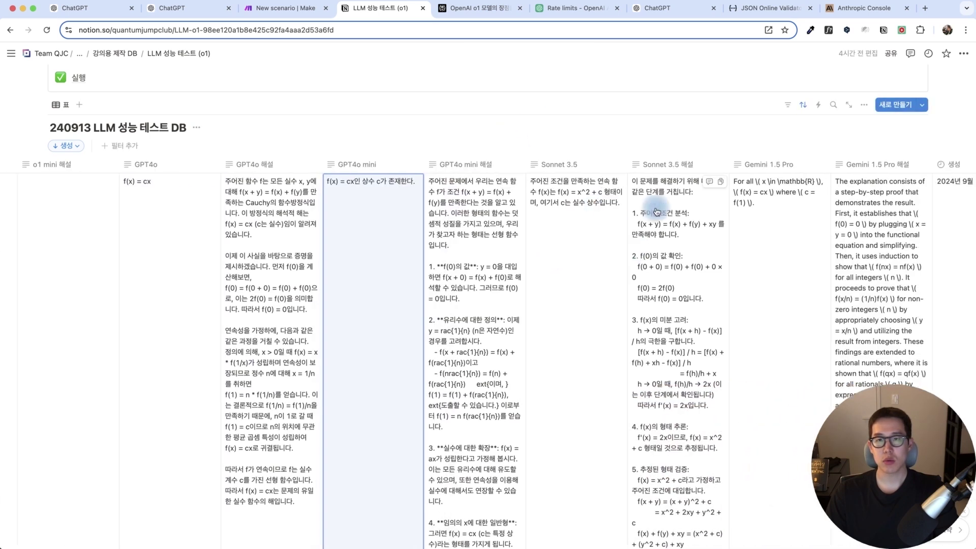
{"action": "left_click", "coordinate": [576, 221]}
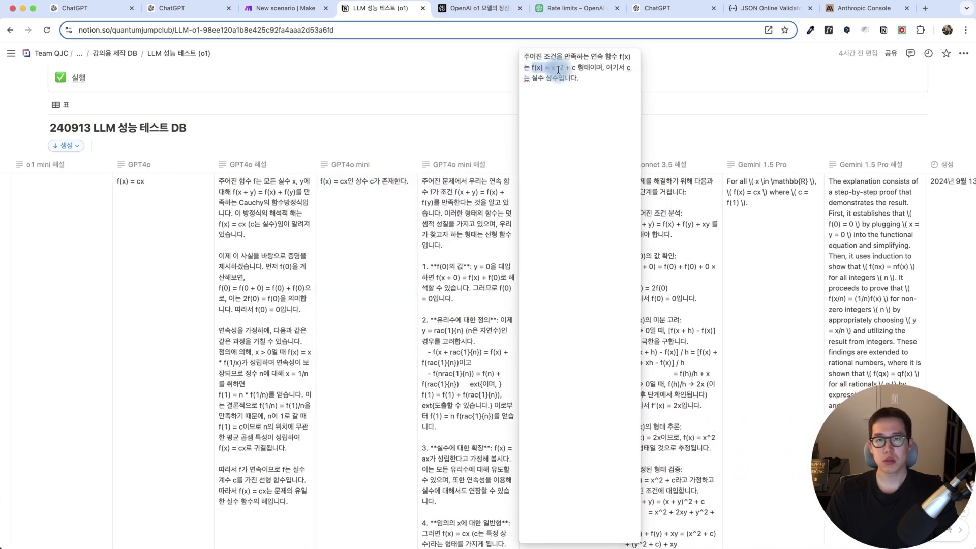
{"action": "left_click_drag", "start_coordinate": [571, 69], "coordinate": [572, 69]}
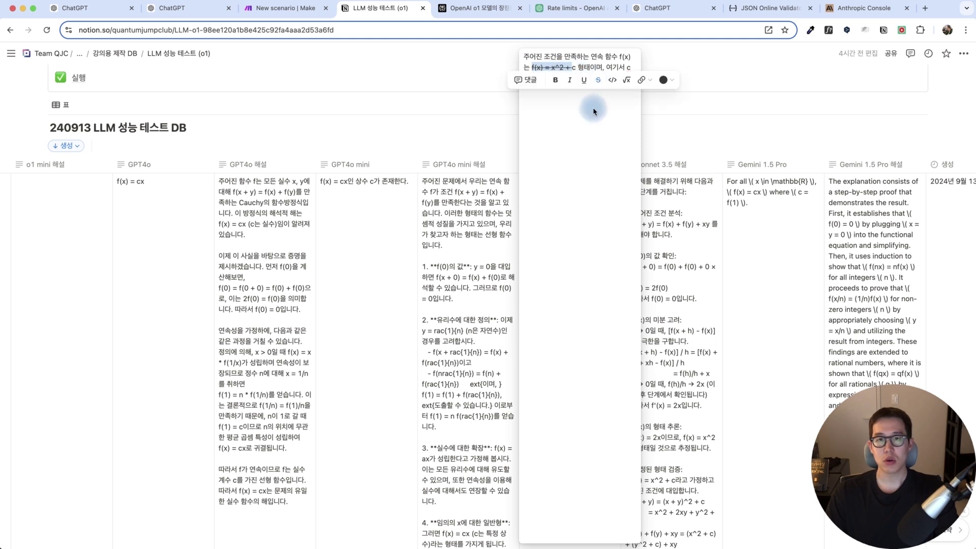
{"action": "key", "text": "super+z"}
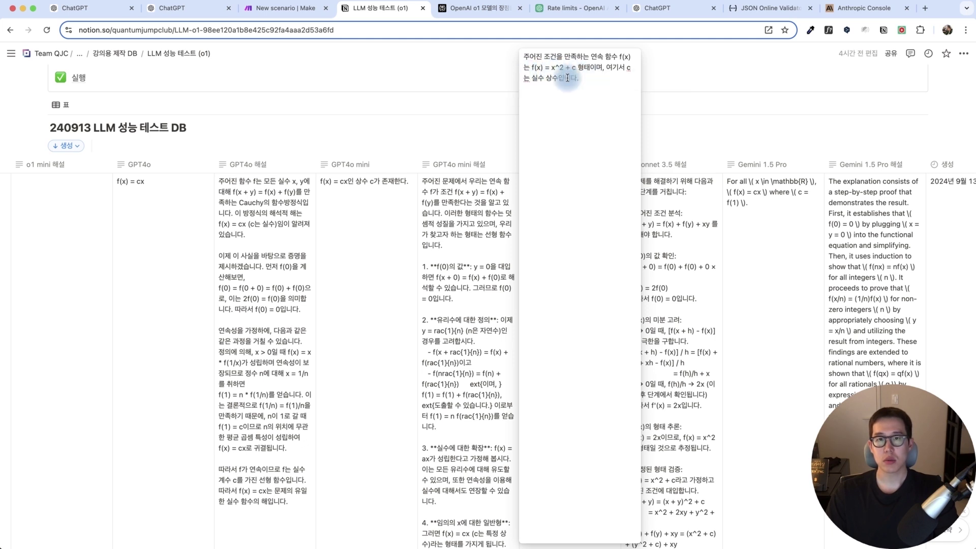
{"action": "left_click", "coordinate": [758, 251]}
- Open the Gemini 1.5 Pro answer, highlight f(x) = cx to check it, and close the cell
{"action": "scroll", "coordinate": [755, 247], "scroll_direction": "right", "scroll_amount": 3}
{"action": "left_click", "coordinate": [687, 245]}
{"action": "left_click_drag", "start_coordinate": [721, 57], "coordinate": [653, 65]}
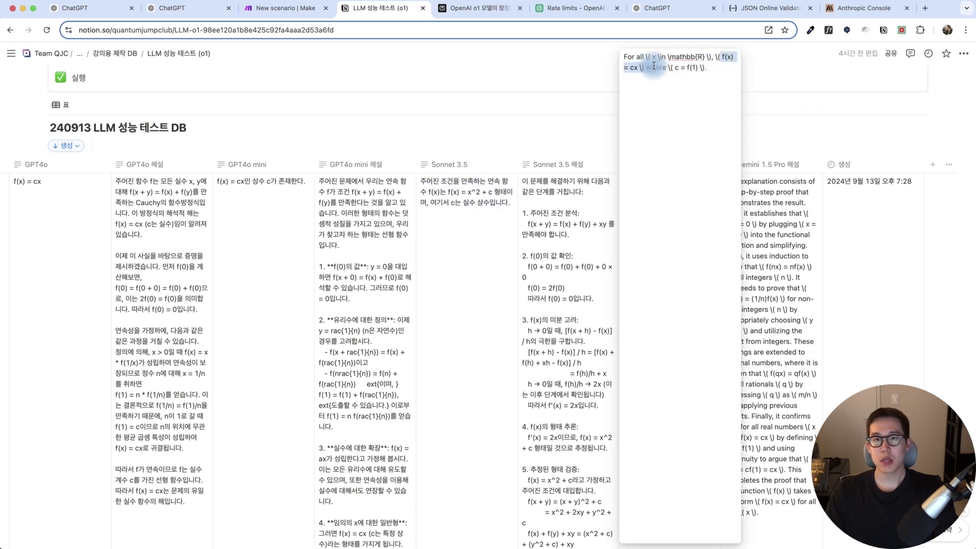
{"action": "left_click", "coordinate": [819, 248]}
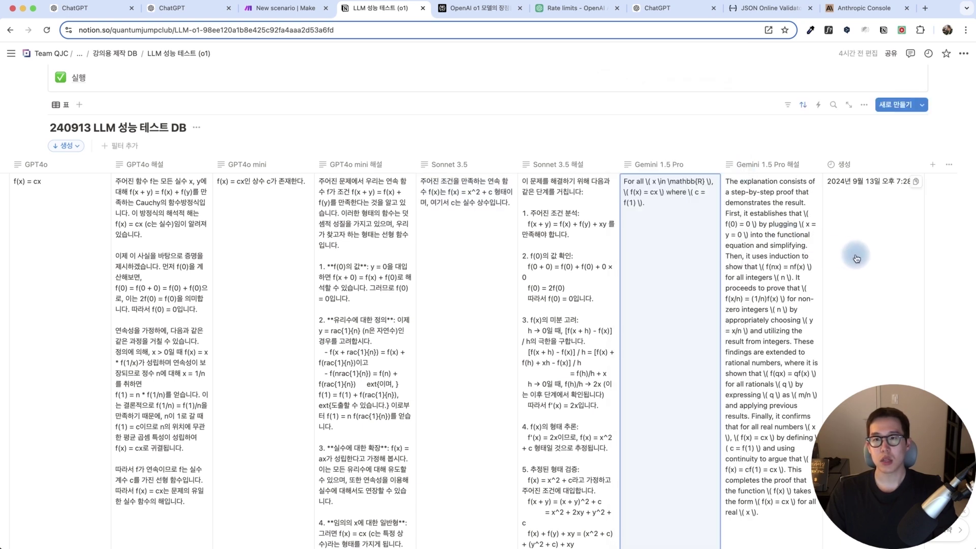
- Compare the newest row's answers across all model columns with its problem, reference answer and explanation
{"action": "scroll", "coordinate": [850, 255], "scroll_direction": "right", "scroll_amount": 2}
{"action": "scroll", "coordinate": [507, 248], "scroll_direction": "left", "scroll_amount": 15}
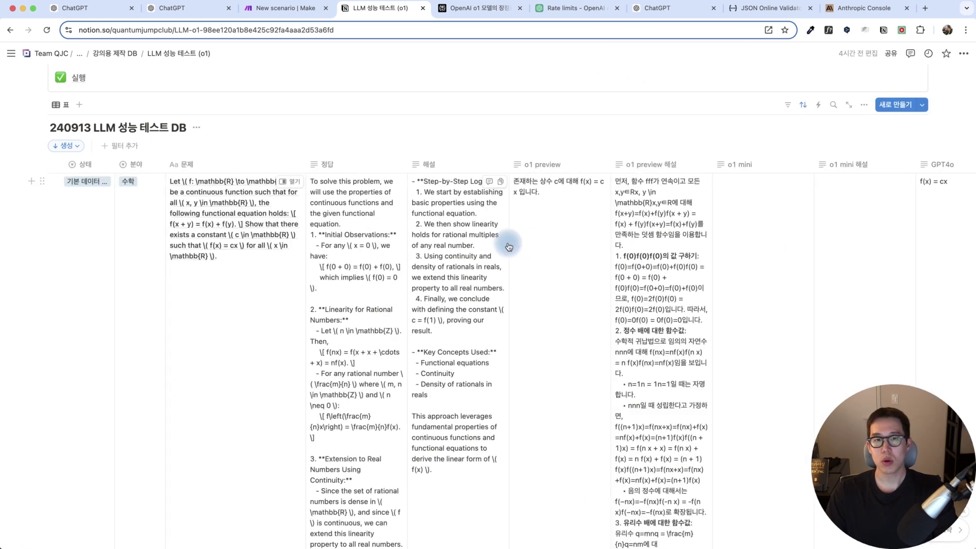
{"action": "scroll", "coordinate": [465, 282], "scroll_direction": "down", "scroll_amount": 7}
{"action": "scroll", "coordinate": [464, 279], "scroll_direction": "up", "scroll_amount": 6}
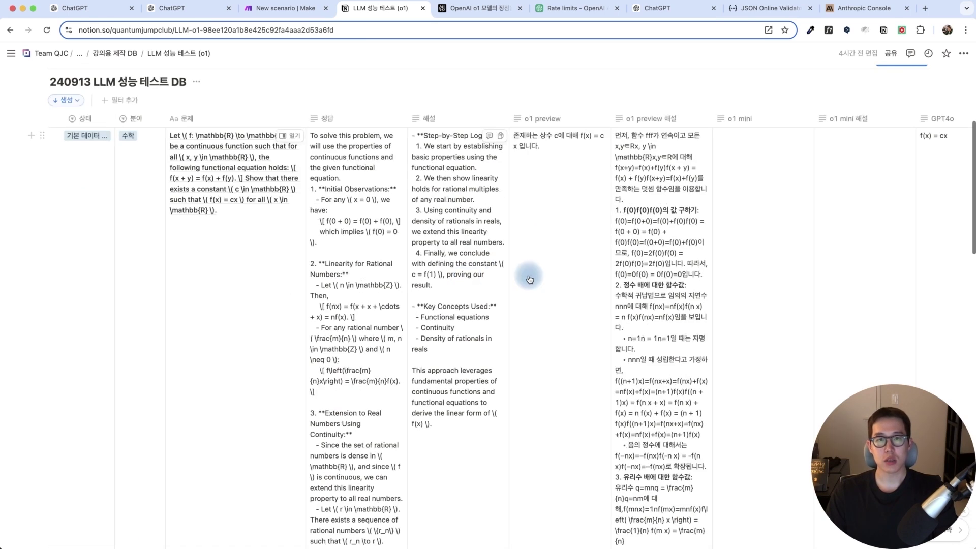
{"action": "scroll", "coordinate": [414, 278], "scroll_direction": "up", "scroll_amount": 1}
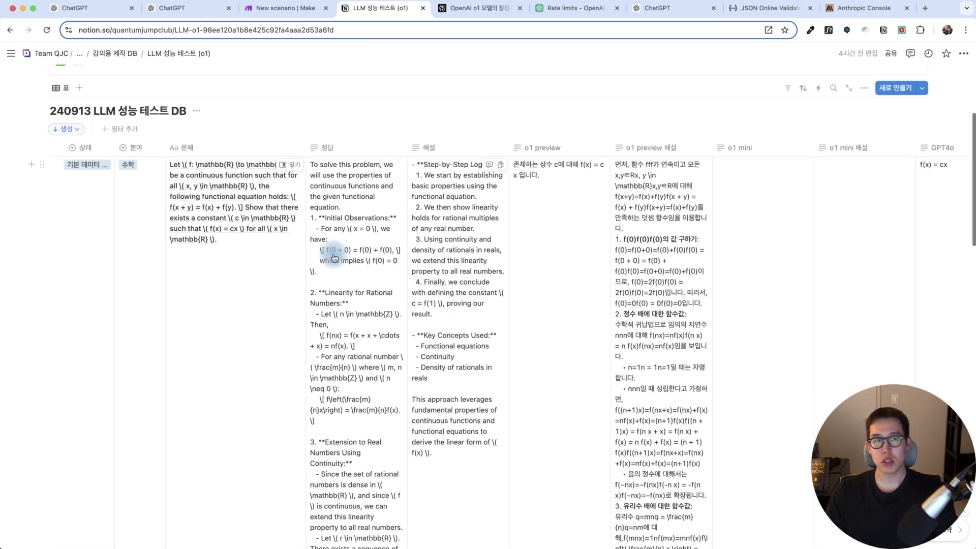
{"action": "scroll", "coordinate": [501, 219], "scroll_direction": "right", "scroll_amount": 1}
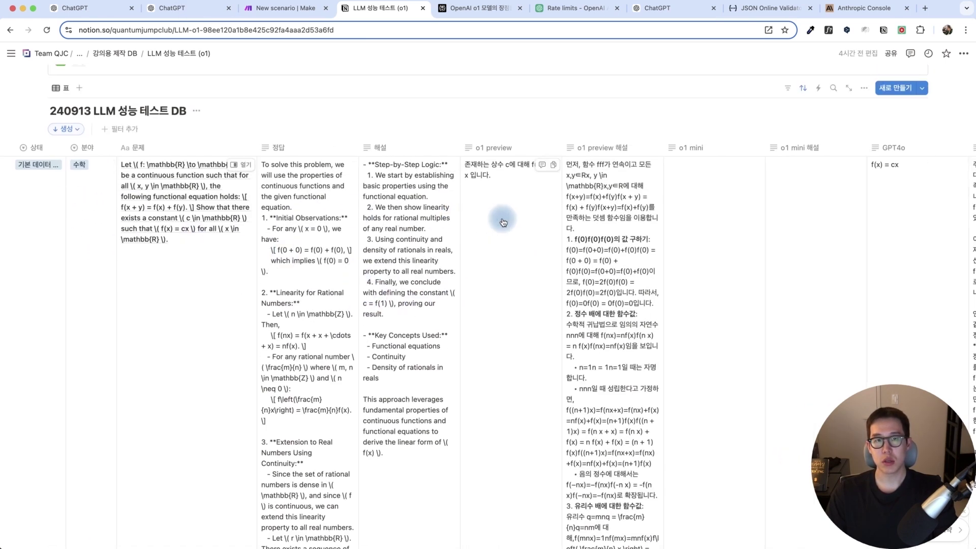
{"action": "scroll", "coordinate": [504, 222], "scroll_direction": "right", "scroll_amount": 15}
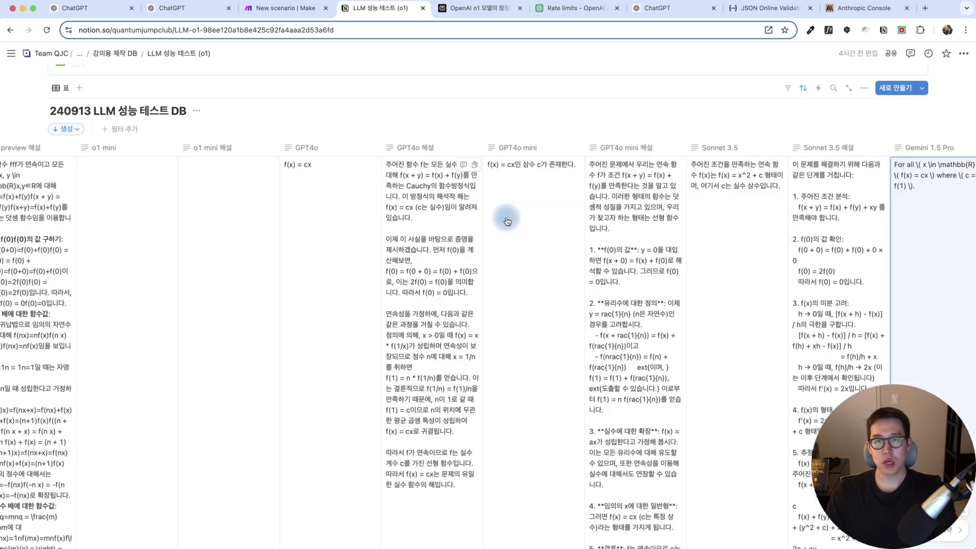
{"action": "scroll", "coordinate": [507, 220], "scroll_direction": "right", "scroll_amount": 2}
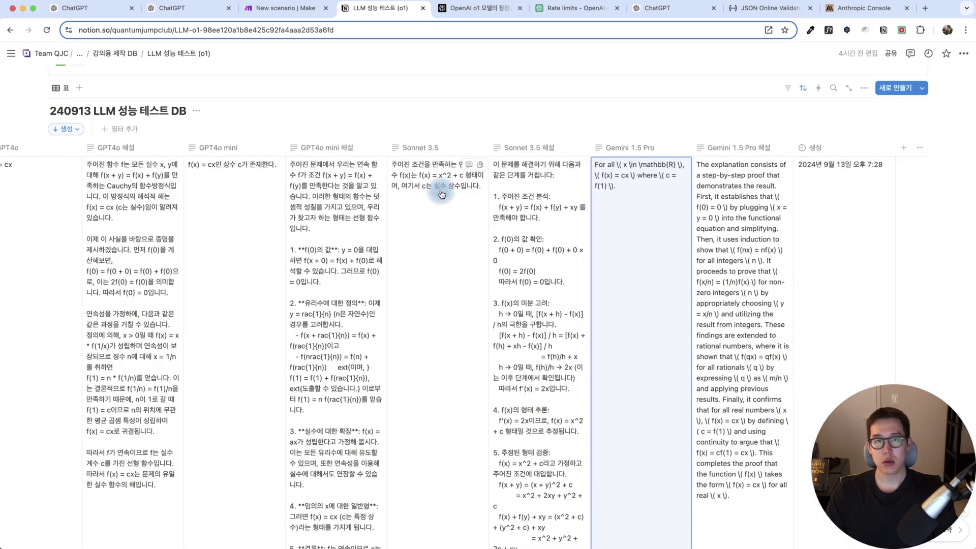
- Open the newest row's Sonnet 3.5 and GPT4o answers in turn and select their text
{"action": "left_click", "coordinate": [437, 212]}
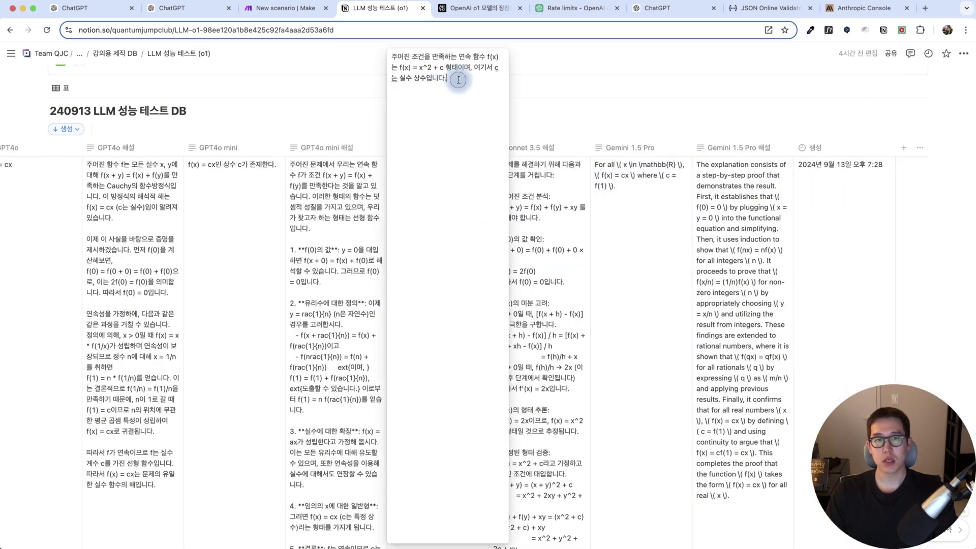
{"action": "left_click_drag", "start_coordinate": [459, 80], "coordinate": [478, 62]}
{"action": "key", "text": "Left"}
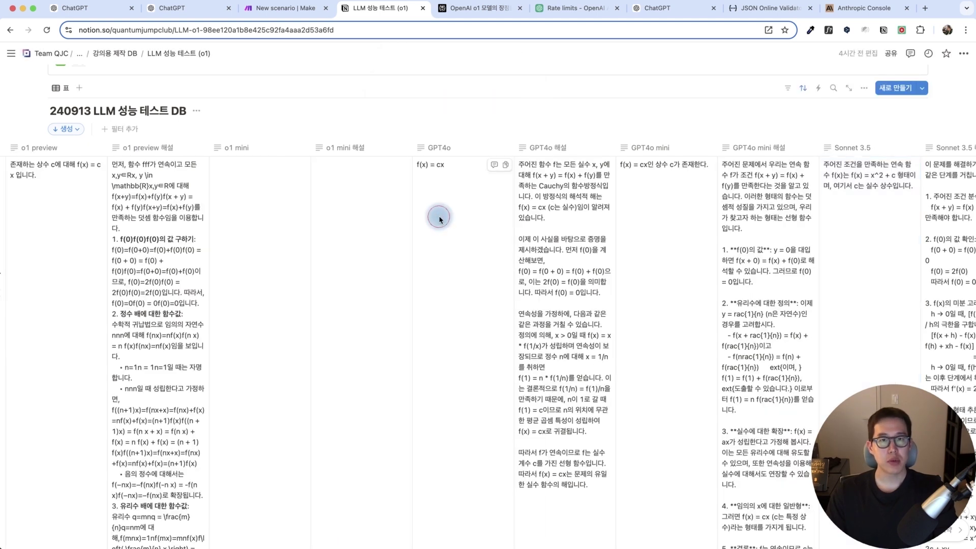
{"action": "left_click", "coordinate": [437, 218]}
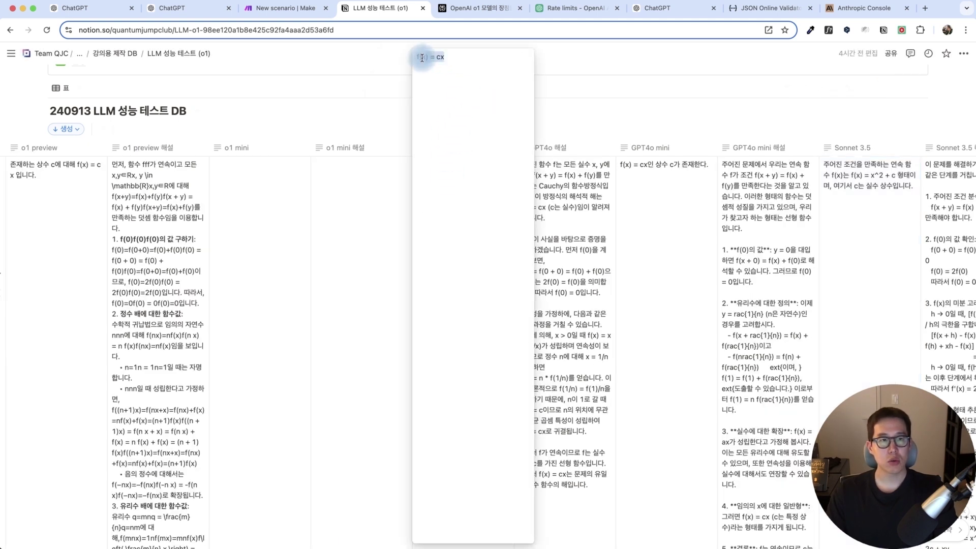
{"action": "left_click", "coordinate": [162, 260]}
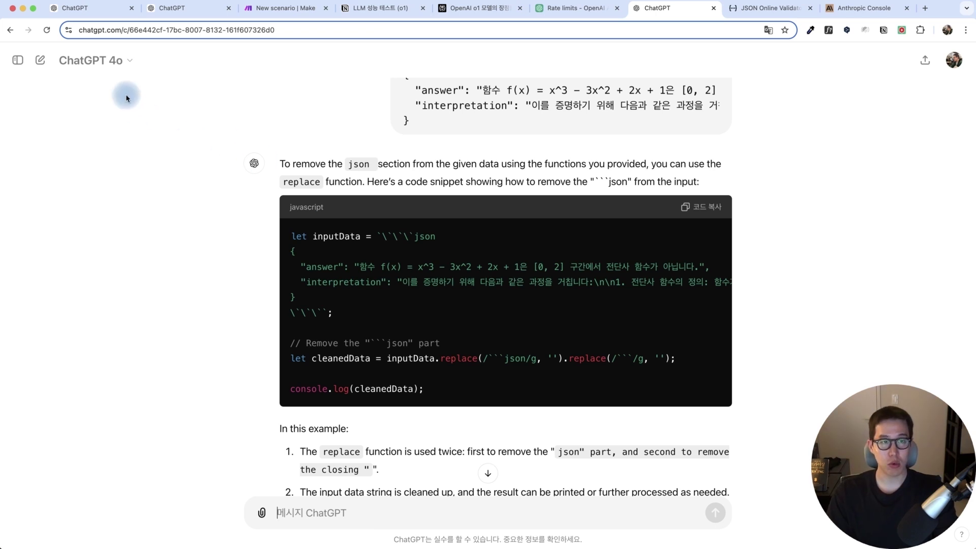
- Start a new ChatGPT 4o chat and list the Gemini 1.5 Pro and Sonnet 3.5 answers as items 1 and 2
{"action": "left_click", "coordinate": [47, 64]}
{"action": "type", "text": "For all \\( x \\in \\mathbb{R} \\), \\( f(x) = cx \\) where \\( c = f(1) \\)."}
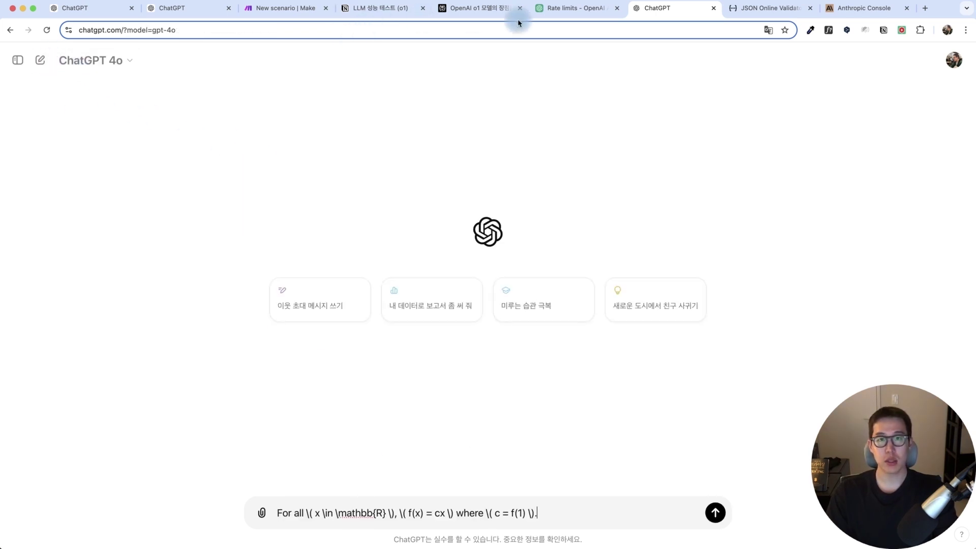
{"action": "left_click", "coordinate": [388, 10]}
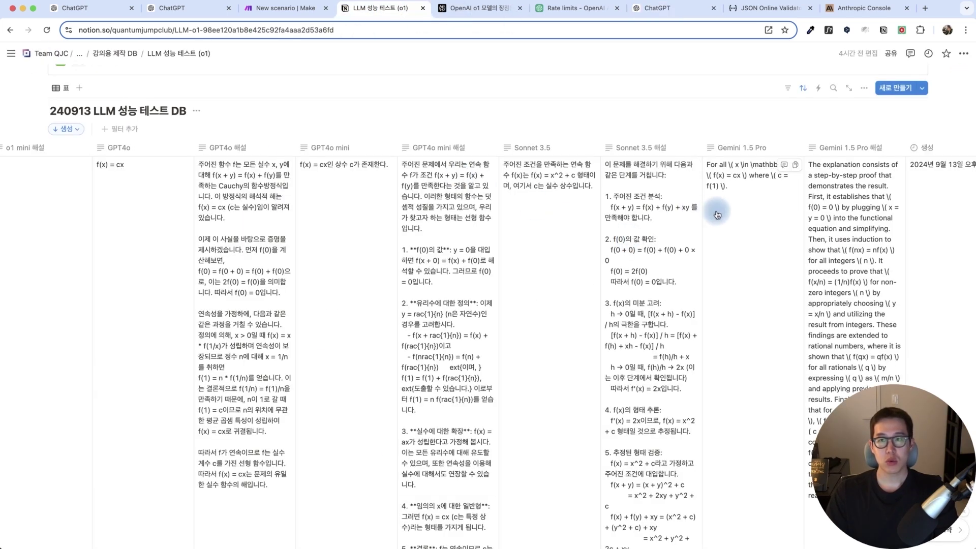
{"action": "scroll", "coordinate": [370, 206], "scroll_direction": "left", "scroll_amount": 2}
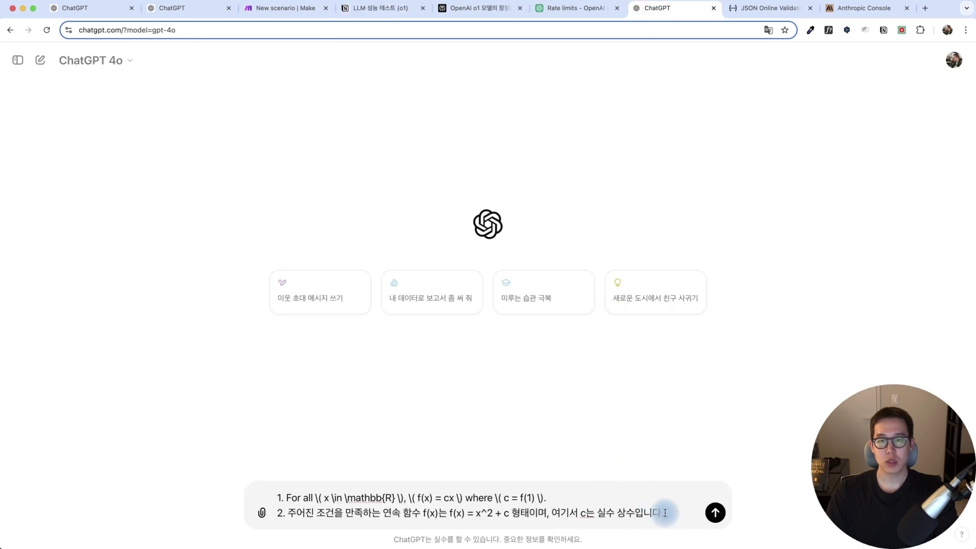
- Add the GPT4o mini, GPT4o and o1 preview answers as items 3–5 and send with "아래 내용을 단계별로 분석하고 공통된 내용들을 묶어서 정리해줘"
{"action": "key", "text": "shift+Return"}
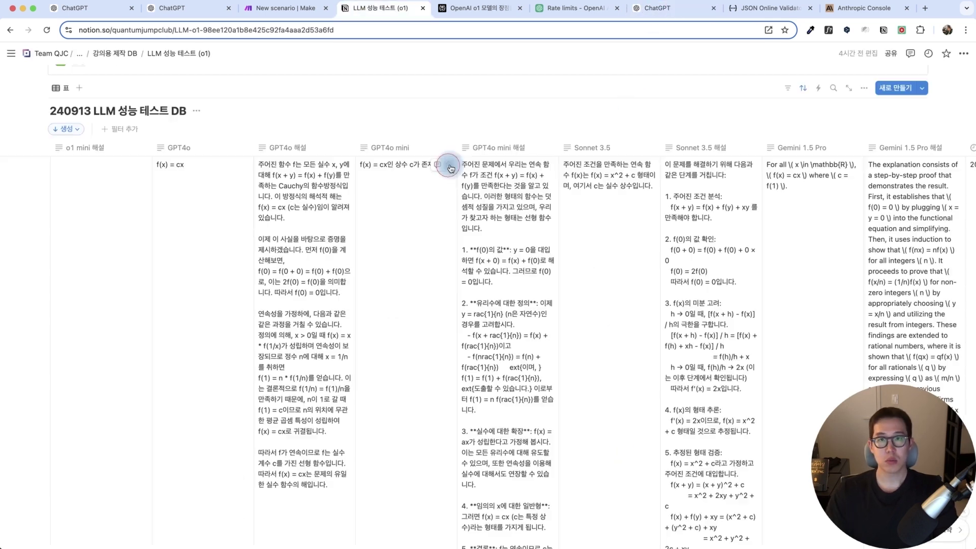
{"action": "left_click", "coordinate": [449, 164]}
{"action": "left_click", "coordinate": [676, 8]}
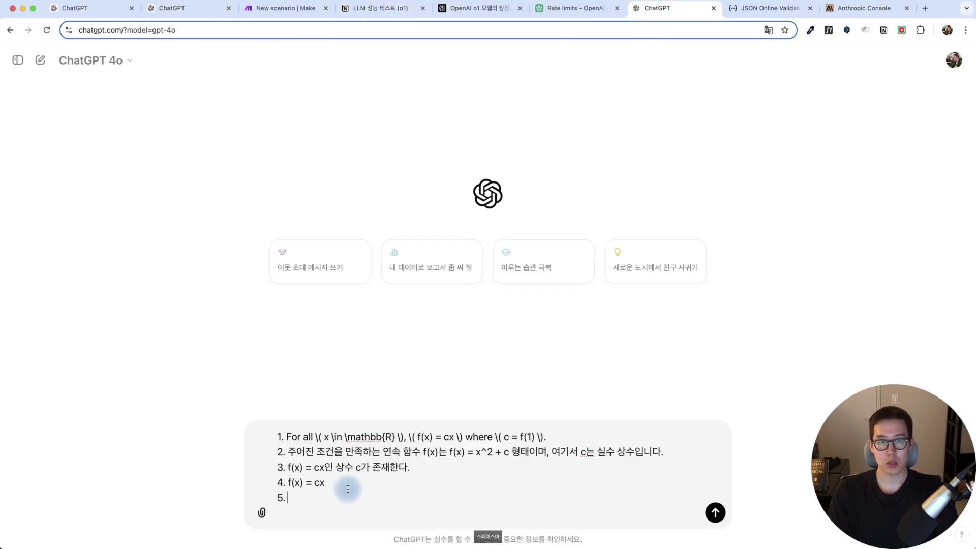
{"action": "type", "text": "아래 내용이"}
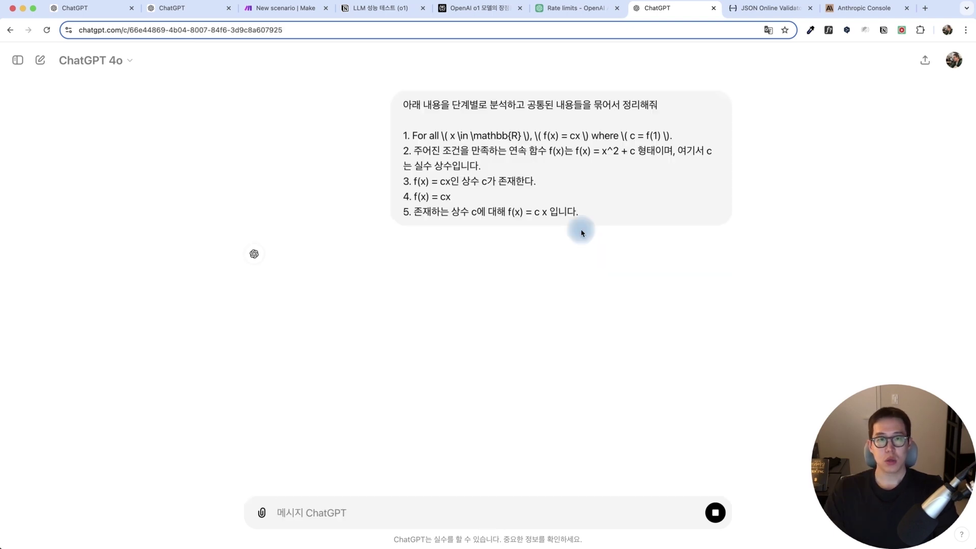
- Highlight the five listed answers in the sent message and read through ChatGPT's step-by-step analysis and its summary
{"action": "left_click_drag", "start_coordinate": [587, 211], "coordinate": [428, 139]}
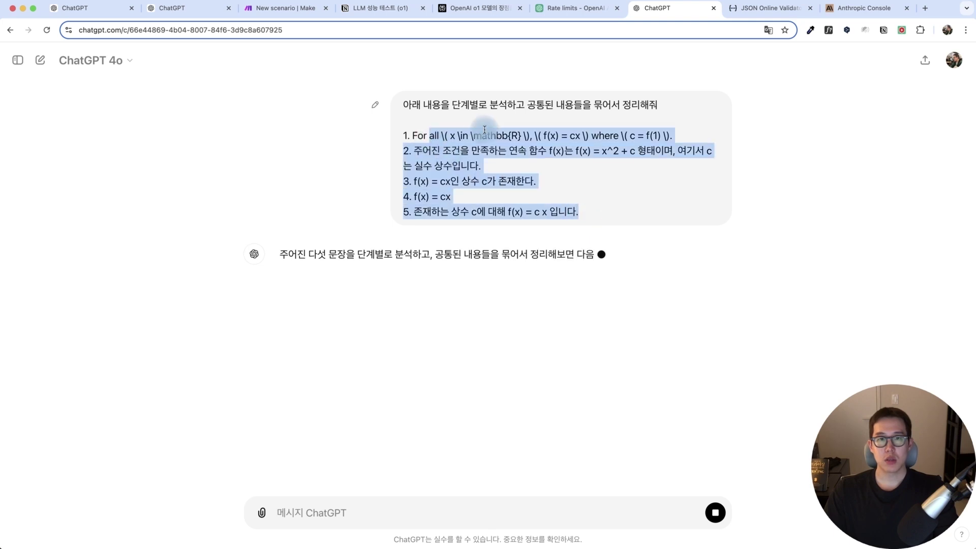
{"action": "left_click", "coordinate": [551, 118]}
{"action": "left_click_drag", "start_coordinate": [594, 210], "coordinate": [402, 142]}
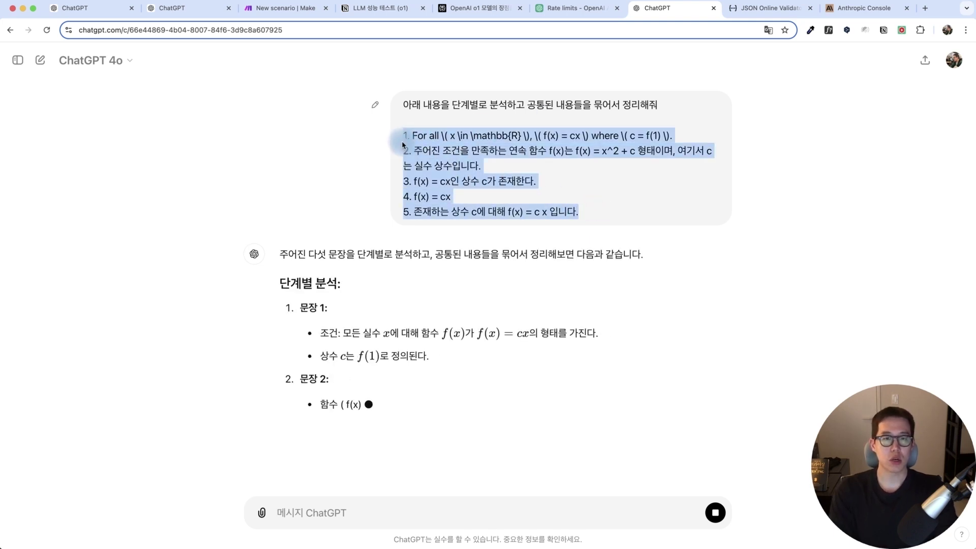
{"action": "left_click", "coordinate": [402, 145]}
{"action": "left_click_drag", "start_coordinate": [655, 122], "coordinate": [390, 122]}
{"action": "left_click", "coordinate": [350, 321]}
{"action": "left_click_drag", "start_coordinate": [301, 295], "coordinate": [498, 319]}
{"action": "left_click", "coordinate": [330, 315]}
{"action": "left_click_drag", "start_coordinate": [641, 321], "coordinate": [454, 318]}
{"action": "scroll", "coordinate": [531, 350], "scroll_direction": "down", "scroll_amount": 3}
{"action": "scroll", "coordinate": [532, 350], "scroll_direction": "down", "scroll_amount": 5}
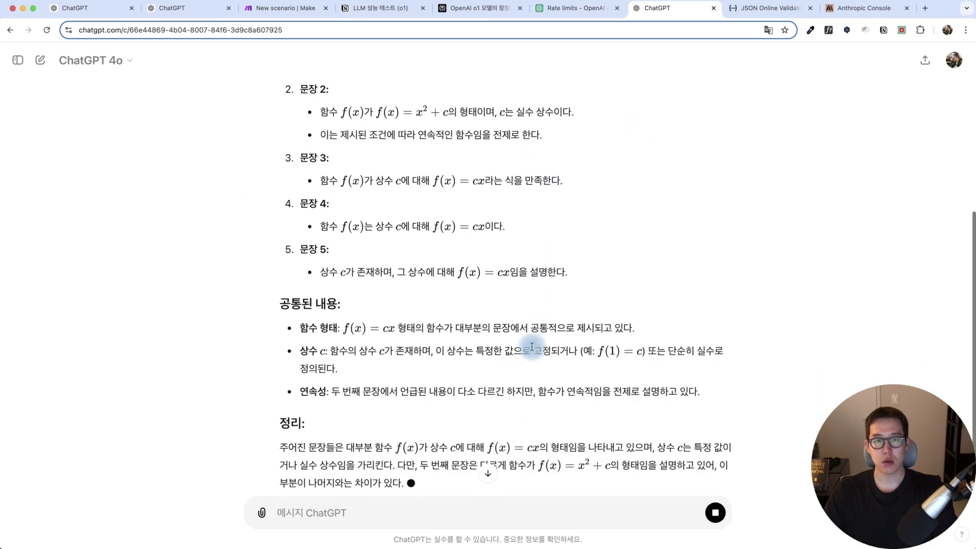
- Send the follow-up request "넘버링으로 같은 내용을 묶어줘" in the same chat
{"action": "left_click", "coordinate": [362, 501]}
{"action": "type", "text": "그래서 "}
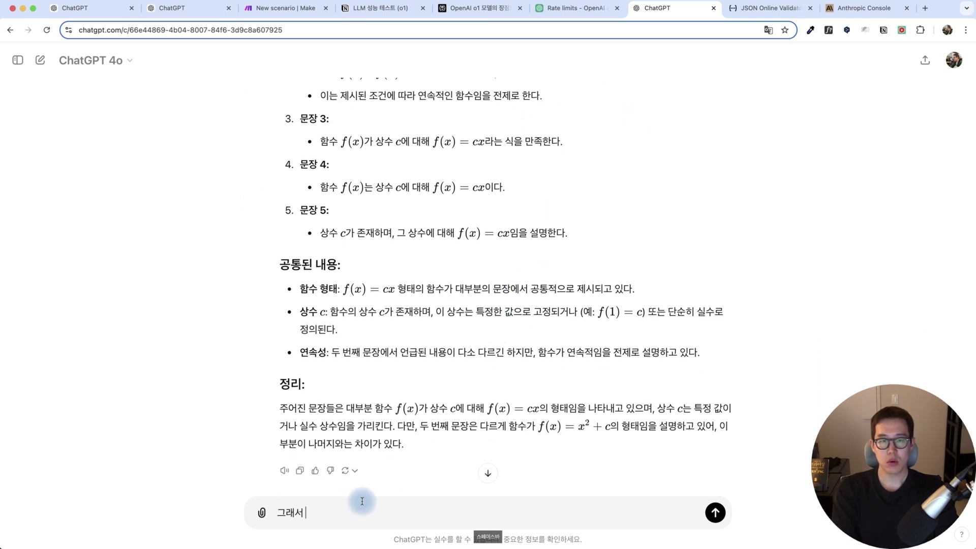
{"action": "type", "text": "넘버링으로"}
{"action": "type", "text": "같은 내용을 묶어줘"}
{"action": "key", "text": "Return"}
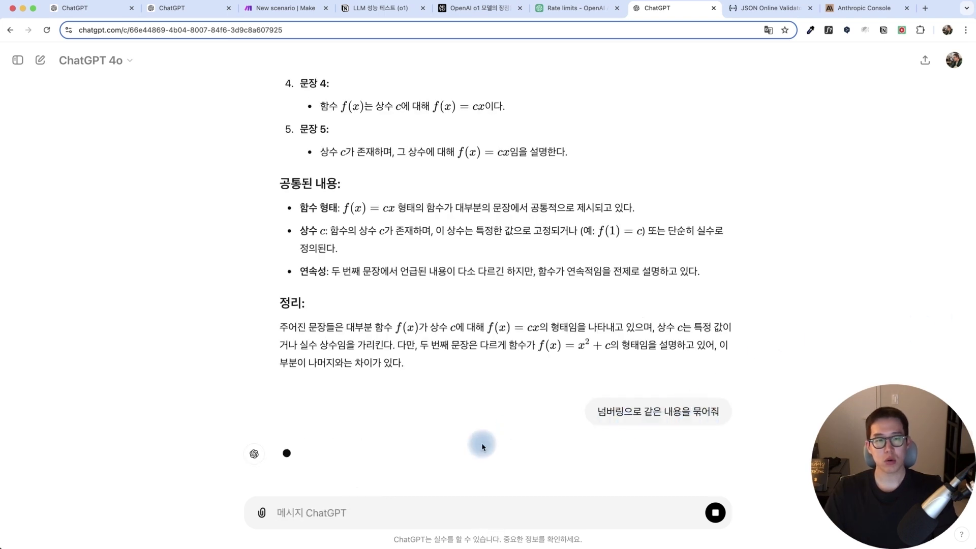
- Examine how the numbered answers are grouped in the reply and compare the groups with the original list
{"action": "scroll", "coordinate": [462, 392], "scroll_direction": "up", "scroll_amount": 10}
{"action": "left_click_drag", "start_coordinate": [366, 320], "coordinate": [335, 324]}
{"action": "scroll", "coordinate": [428, 380], "scroll_direction": "down", "scroll_amount": 15}
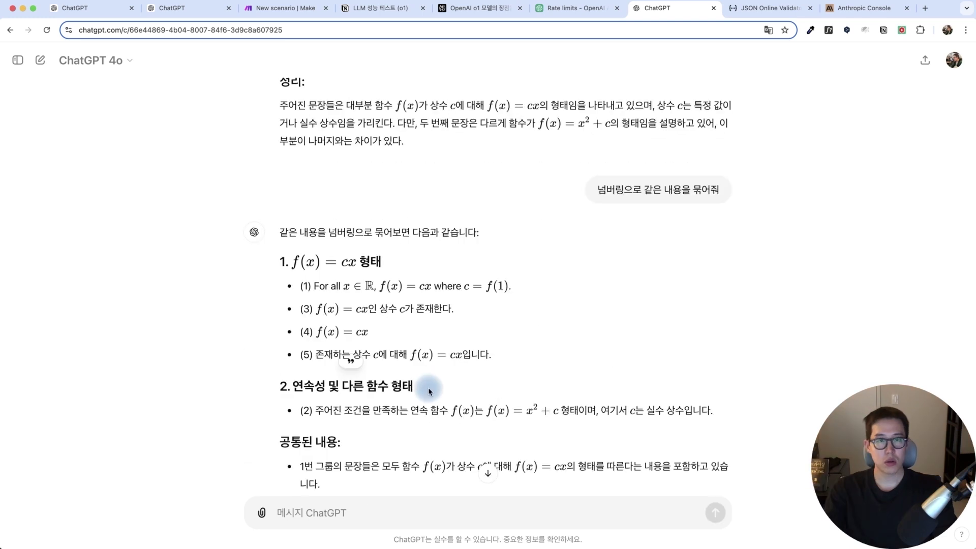
{"action": "left_click_drag", "start_coordinate": [300, 286], "coordinate": [269, 287]}
{"action": "left_click", "coordinate": [501, 375]}
{"action": "left_click", "coordinate": [315, 412]}
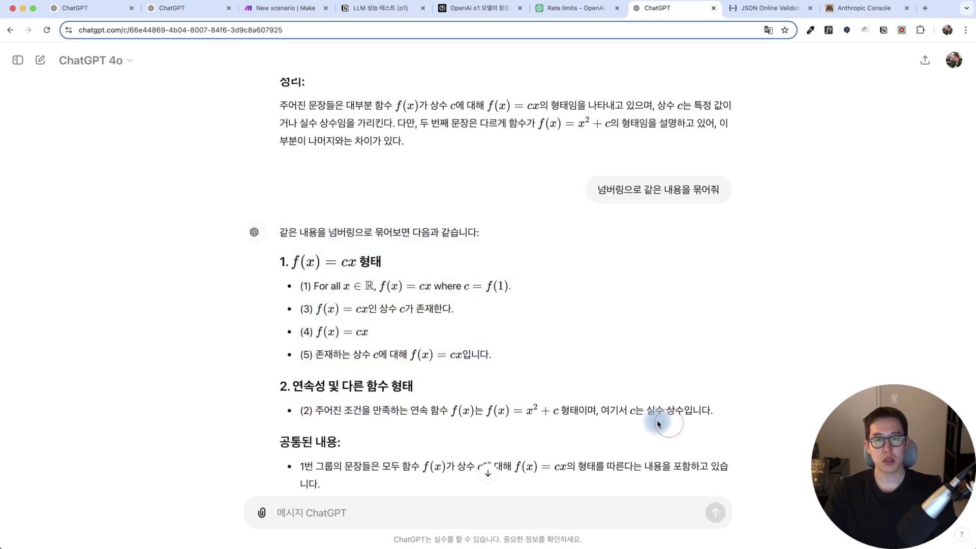
{"action": "left_click_drag", "start_coordinate": [538, 371], "coordinate": [279, 287]}
{"action": "left_click", "coordinate": [483, 407]}
{"action": "scroll", "coordinate": [504, 370], "scroll_direction": "up", "scroll_amount": 5}
{"action": "scroll", "coordinate": [503, 371], "scroll_direction": "up", "scroll_amount": 8}
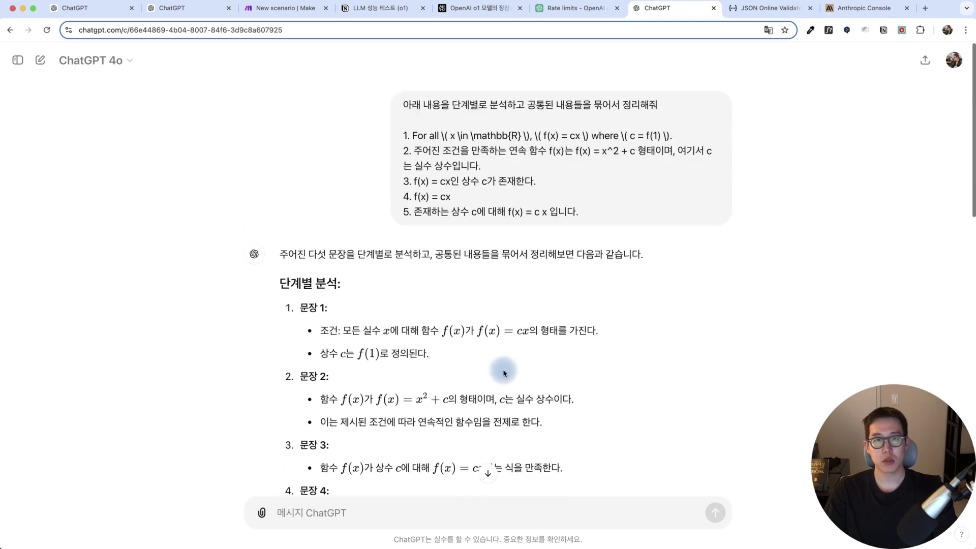
- Check the o1 mini columns in the Notion table, and regenerate the response in the ChatGPT o1-mini chat
{"action": "key", "text": "super+4"}
{"action": "scroll", "coordinate": [616, 213], "scroll_direction": "right", "scroll_amount": 2}
{"action": "scroll", "coordinate": [646, 211], "scroll_direction": "right", "scroll_amount": 1}
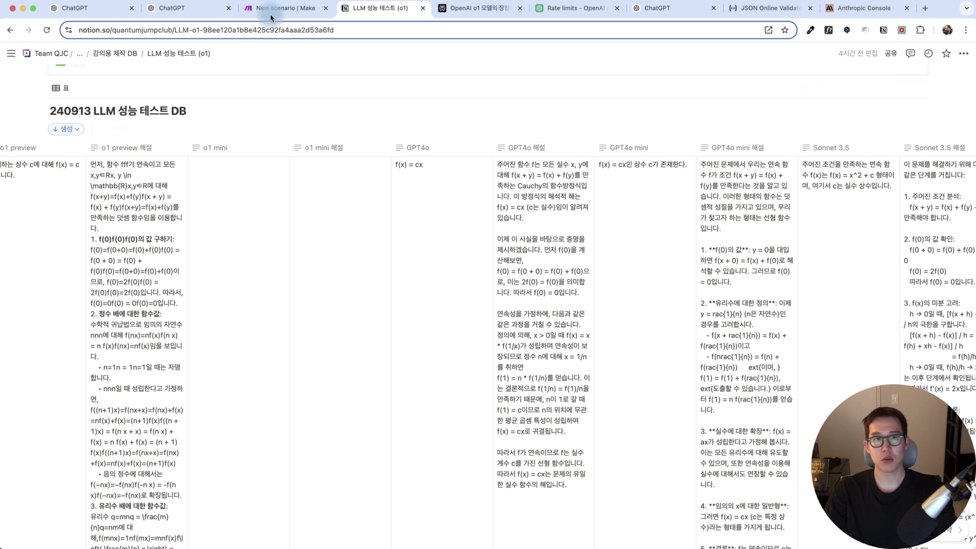
{"action": "left_click", "coordinate": [182, 19]}
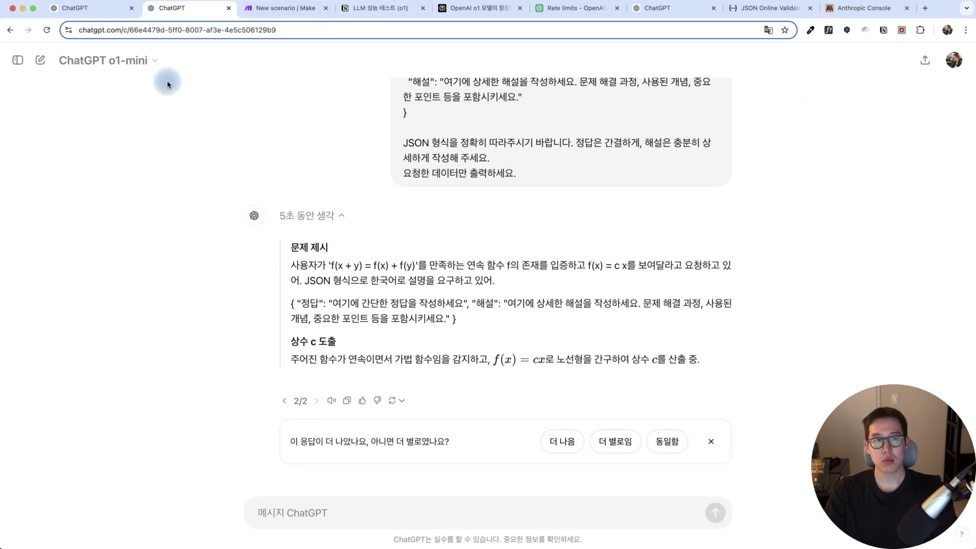
{"action": "left_click", "coordinate": [409, 405]}
{"action": "left_click", "coordinate": [430, 367]}
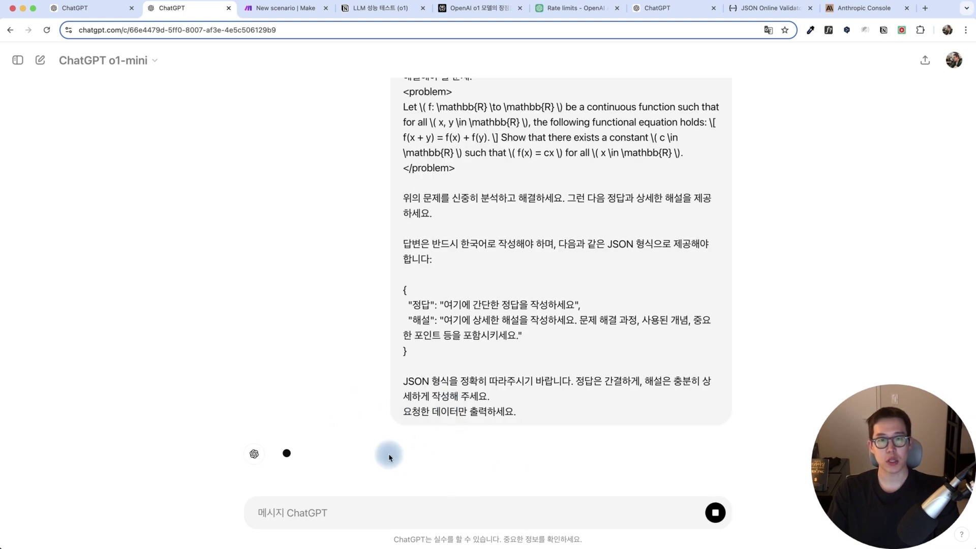
- Switch to the Make scenario and examine its full chain of modules from the webhook to the final Notion update
{"action": "left_click", "coordinate": [303, 17]}
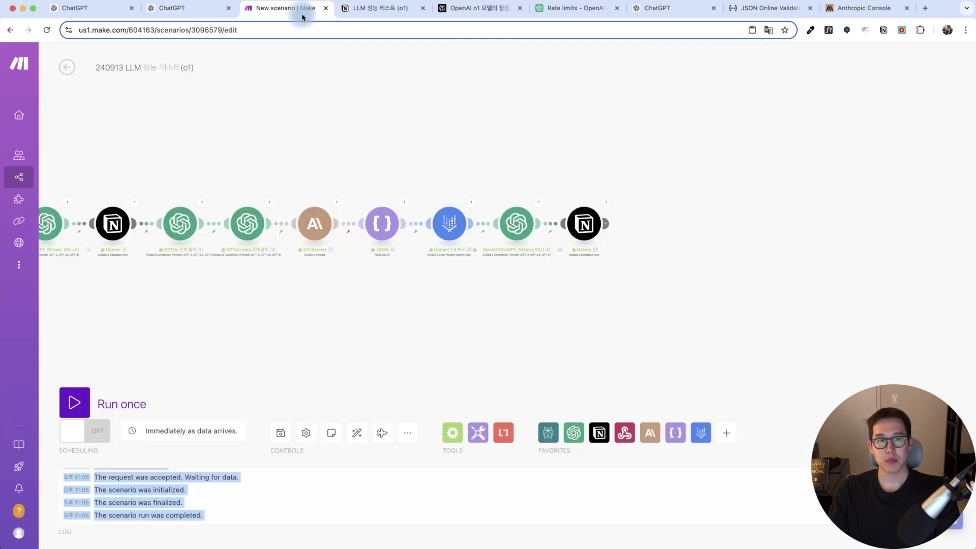
{"action": "left_click_drag", "start_coordinate": [234, 284], "coordinate": [436, 280]}
{"action": "left_click_drag", "start_coordinate": [288, 308], "coordinate": [479, 300]}
{"action": "left_click_drag", "start_coordinate": [372, 302], "coordinate": [336, 335]}
{"action": "left_click_drag", "start_coordinate": [463, 319], "coordinate": [435, 324]}
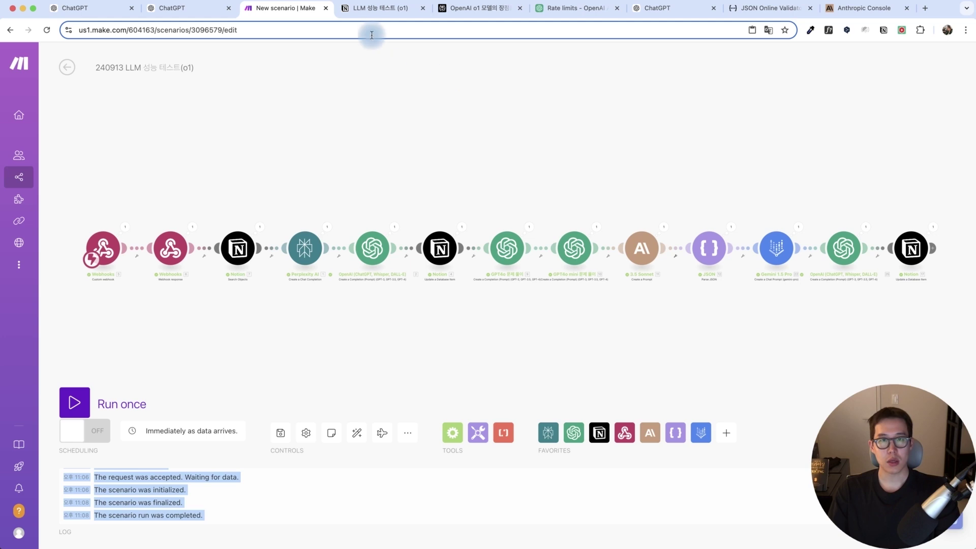
- Add a new row to the Notion test database with 상태 set to 요청 and 분야 set to 수학
{"action": "left_click", "coordinate": [374, 7]}
{"action": "scroll", "coordinate": [87, 220], "scroll_direction": "down", "scroll_amount": 20}
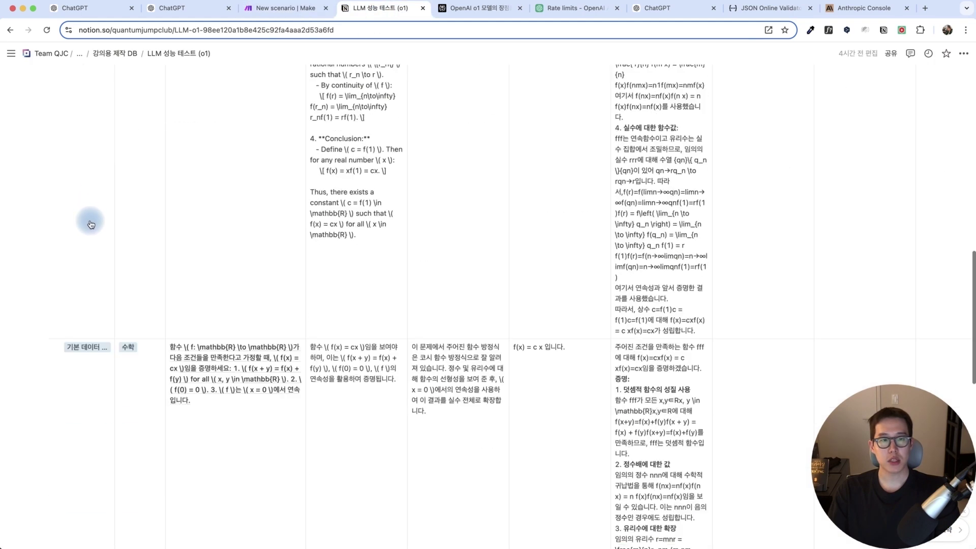
{"action": "left_click", "coordinate": [61, 355]}
{"action": "left_click", "coordinate": [89, 120]}
{"action": "left_click", "coordinate": [100, 150]}
{"action": "left_click", "coordinate": [140, 120]}
{"action": "left_click", "coordinate": [142, 155]}
- Enable mapping for the 상태 field in the Make scenario's final Notion update module and save the scenario
{"action": "left_click", "coordinate": [282, 7]}
{"action": "left_click", "coordinate": [698, 249]}
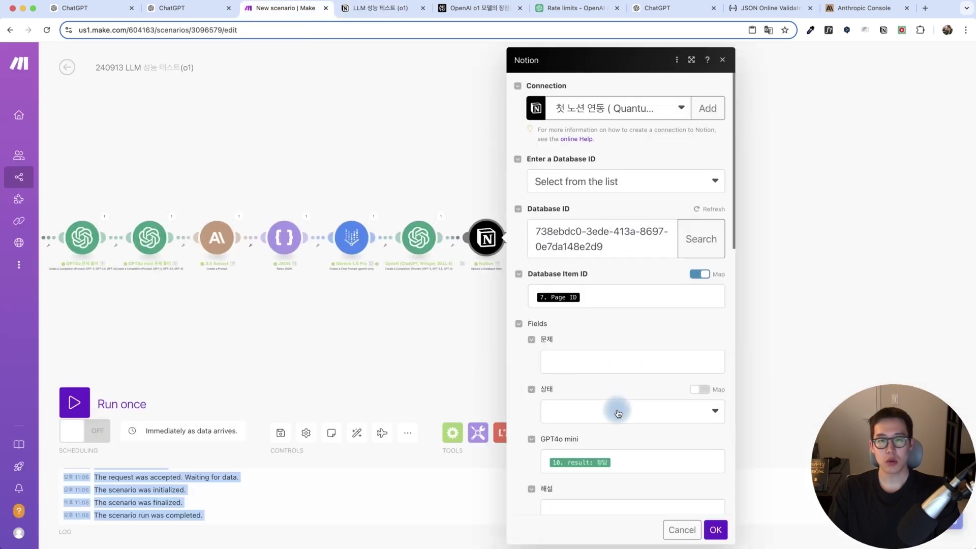
{"action": "left_click", "coordinate": [656, 405]}
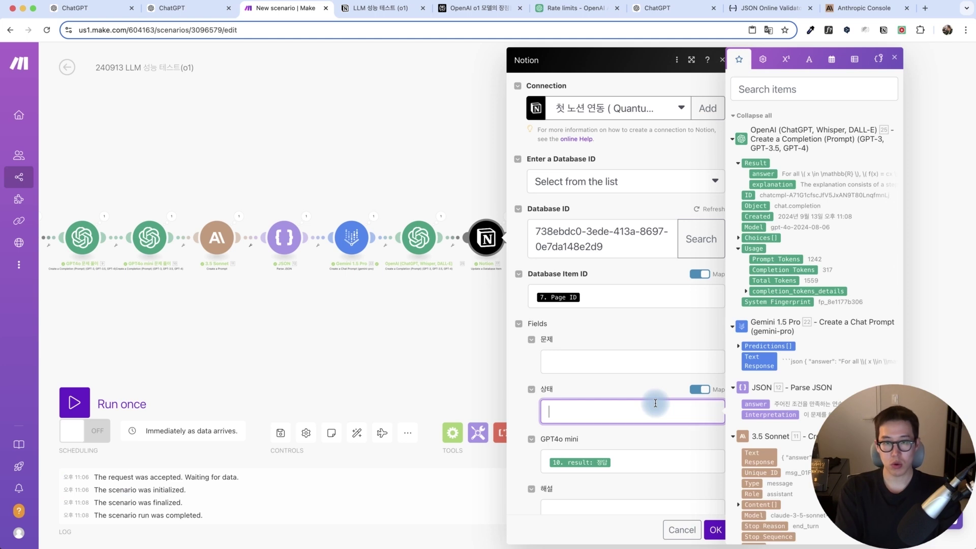
{"action": "left_click", "coordinate": [390, 345]}
{"action": "left_click", "coordinate": [280, 431]}
- Check the new 요청 row in the Notion database, and run the Make scenario once
{"action": "left_click_drag", "start_coordinate": [265, 349], "coordinate": [473, 346]}
{"action": "left_click", "coordinate": [380, 8]}
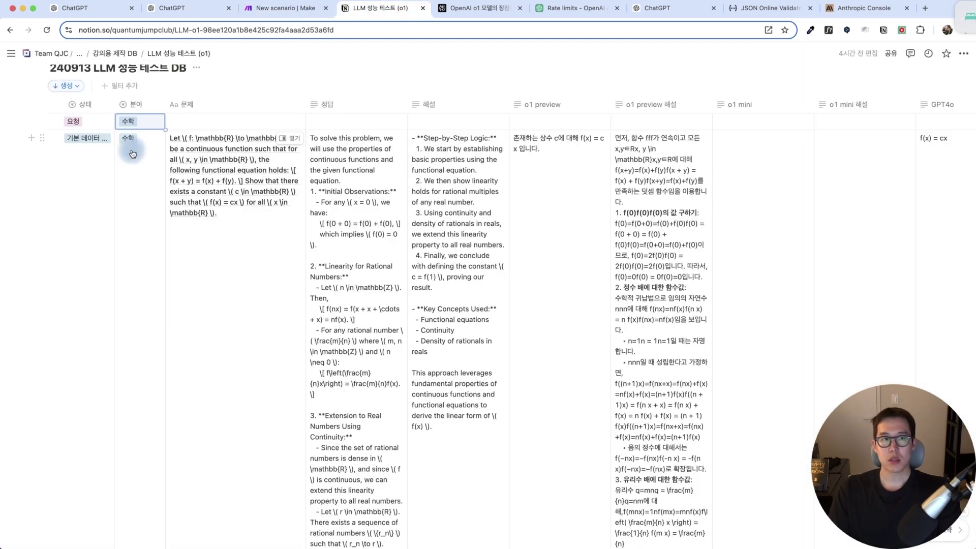
{"action": "left_click", "coordinate": [298, 10]}
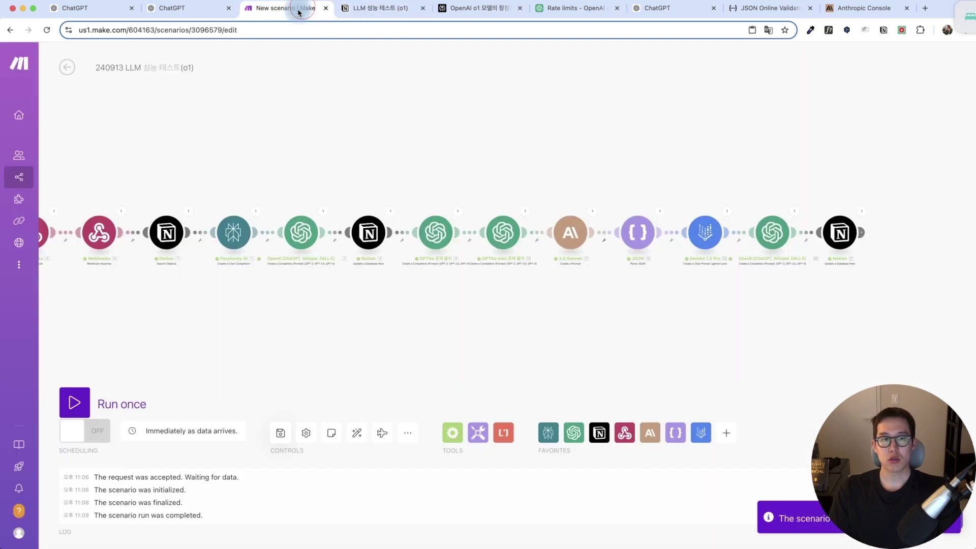
{"action": "left_click", "coordinate": [75, 405]}
- Return to the ChatGPT o1-mini chat and expand the reasoning of the regenerated response to review it with the JSON answer
{"action": "left_click", "coordinate": [196, 6]}
{"action": "scroll", "coordinate": [348, 212], "scroll_direction": "down", "scroll_amount": 1}
{"action": "left_click", "coordinate": [356, 179]}
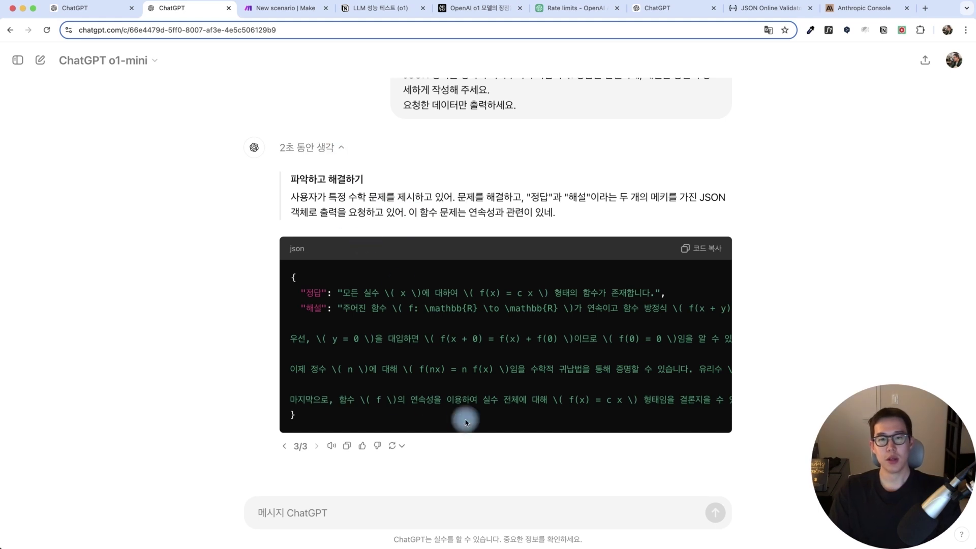
- Switch to the Notion test database and set the functional equation problem row's 상태 to a new option, 완료
{"action": "left_click", "coordinate": [293, 10]}
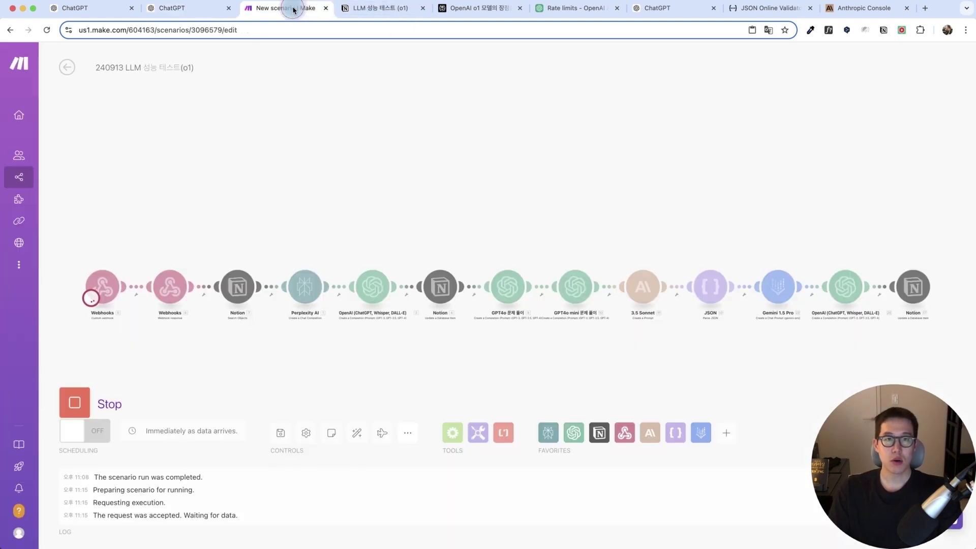
{"action": "left_click", "coordinate": [381, 8]}
{"action": "scroll", "coordinate": [203, 229], "scroll_direction": "up", "scroll_amount": 2}
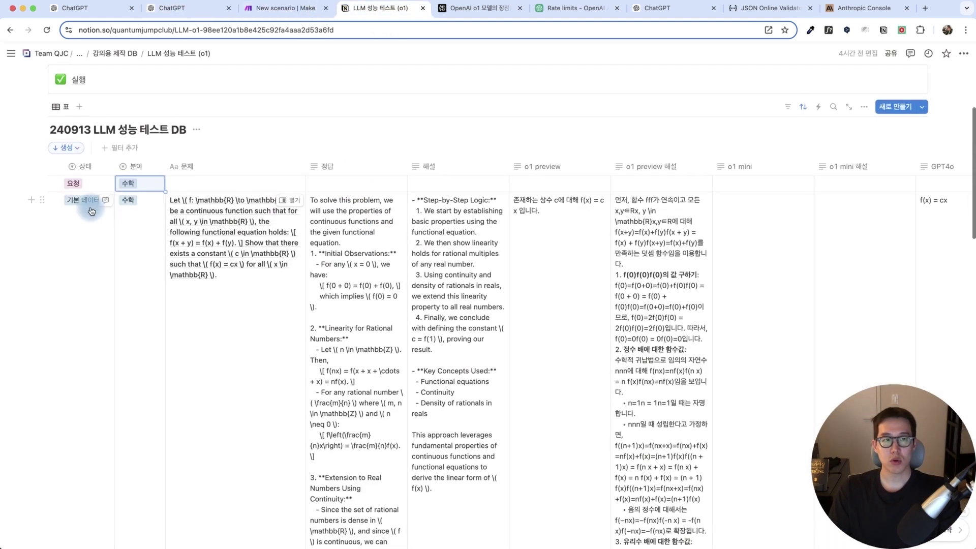
{"action": "left_click", "coordinate": [92, 202]}
{"action": "type", "text": "완료"}
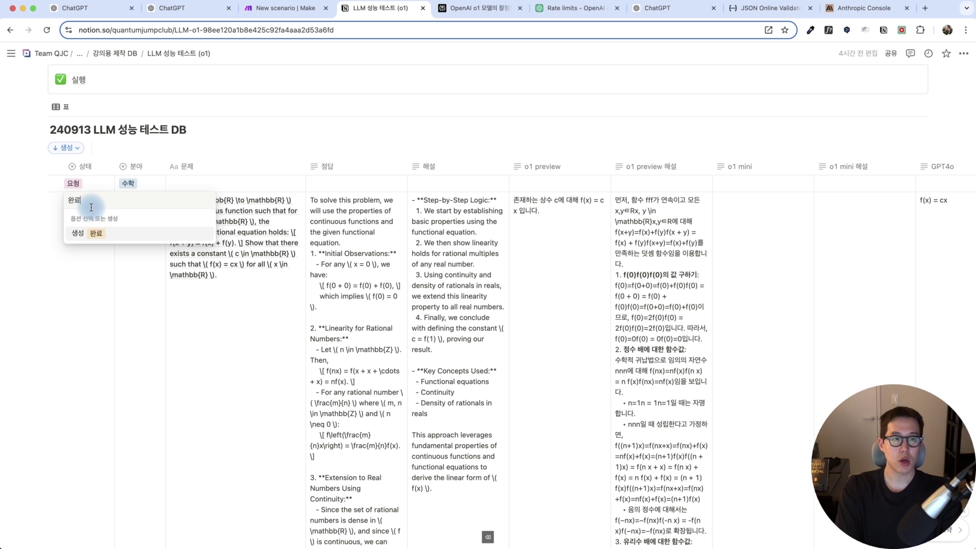
{"action": "key", "text": "Return"}
- Change the color of the 완료 option in the 상태 property to 파란색
{"action": "left_click", "coordinate": [97, 241]}
{"action": "left_click", "coordinate": [205, 263]}
{"action": "left_click", "coordinate": [197, 427]}
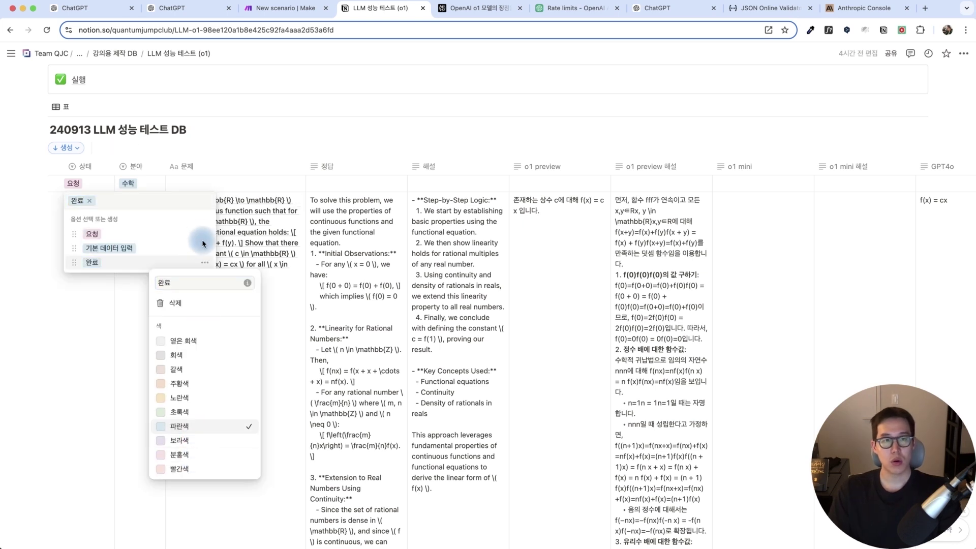
{"action": "left_click", "coordinate": [202, 247]}
{"action": "left_click", "coordinate": [203, 249]}
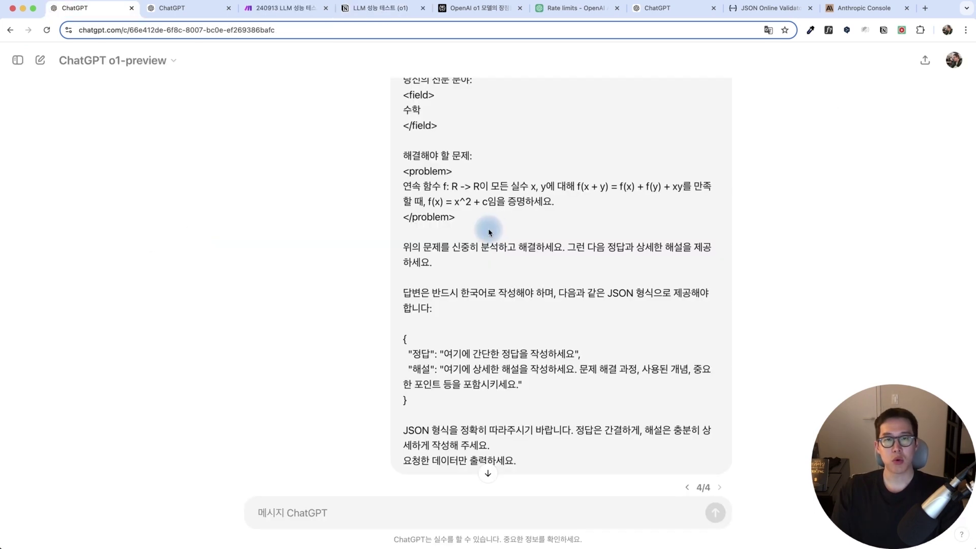
- Review the prompt in the ChatGPT o1-preview chat, including its 수학 field, the problem and the JSON answer format
{"action": "scroll", "coordinate": [489, 232], "scroll_direction": "up", "scroll_amount": 3}
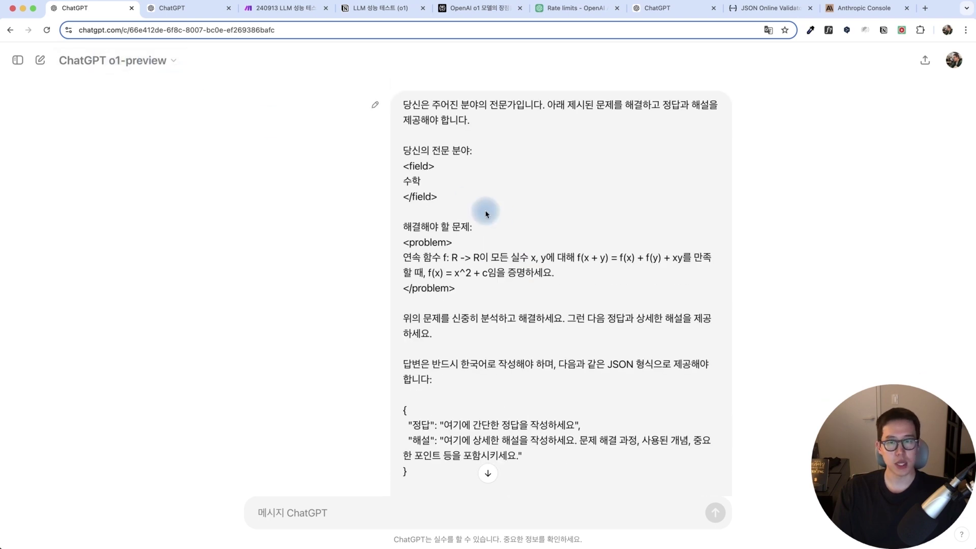
{"action": "scroll", "coordinate": [486, 212], "scroll_direction": "down", "scroll_amount": 2}
{"action": "scroll", "coordinate": [486, 211], "scroll_direction": "up", "scroll_amount": 2}
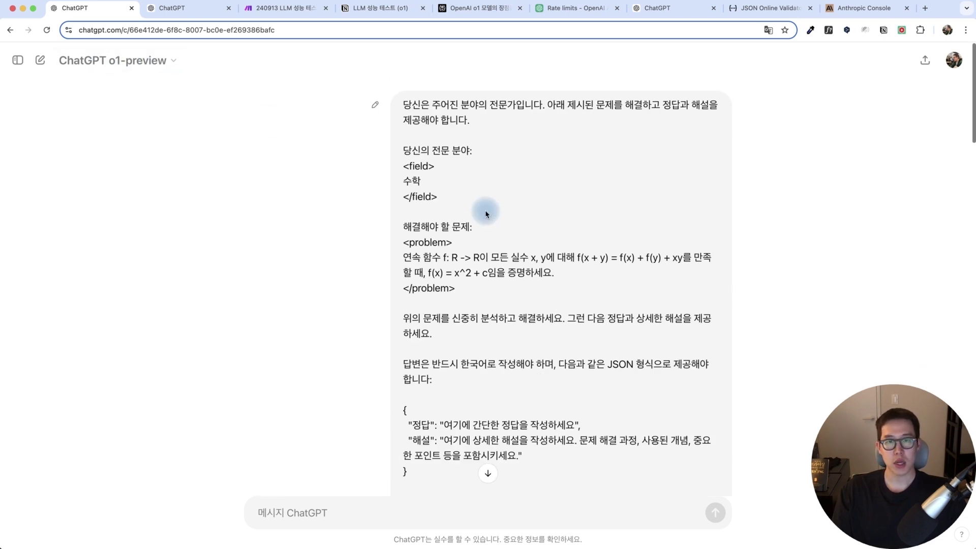
- Review the math prompt in the o1-preview chat, including its field, problem and JSON answer format sections
{"action": "left_click", "coordinate": [376, 107]}
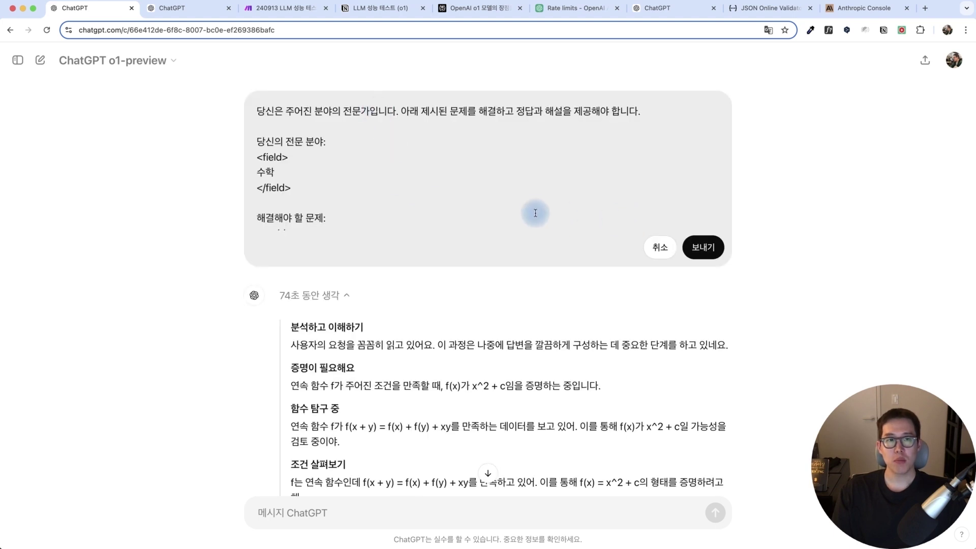
{"action": "scroll", "coordinate": [535, 213], "scroll_direction": "down", "scroll_amount": 10}
{"action": "scroll", "coordinate": [535, 213], "scroll_direction": "up", "scroll_amount": 4}
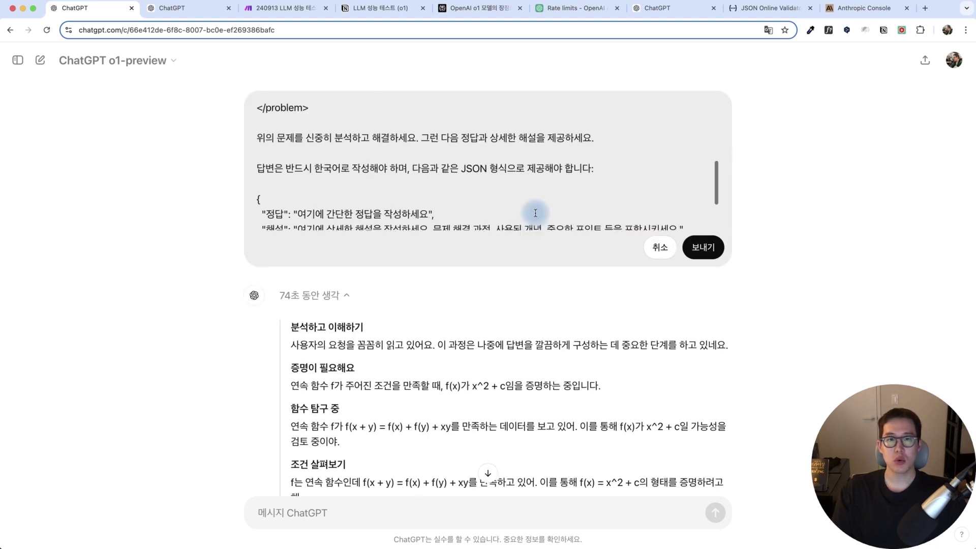
{"action": "scroll", "coordinate": [536, 213], "scroll_direction": "up", "scroll_amount": 2}
{"action": "left_click", "coordinate": [658, 247]}
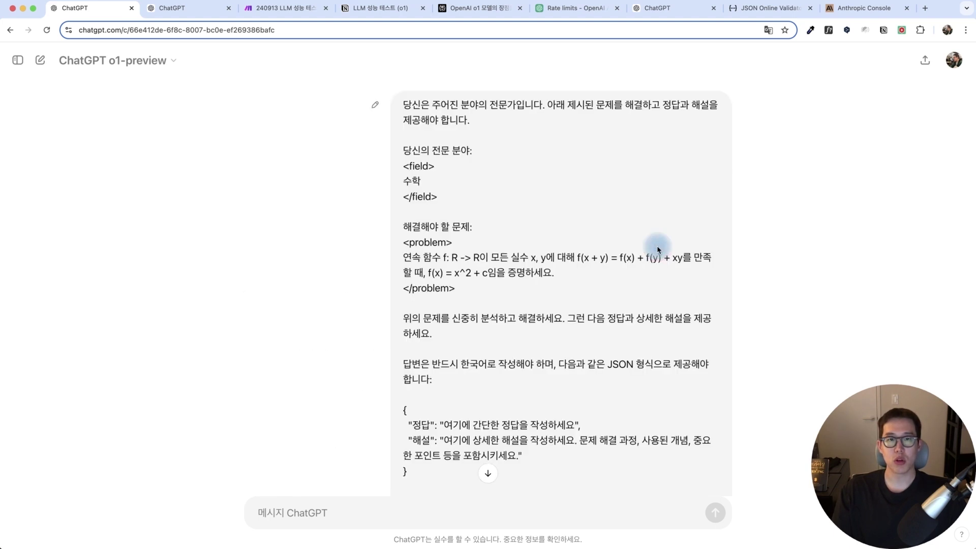
{"action": "left_click", "coordinate": [375, 108]}
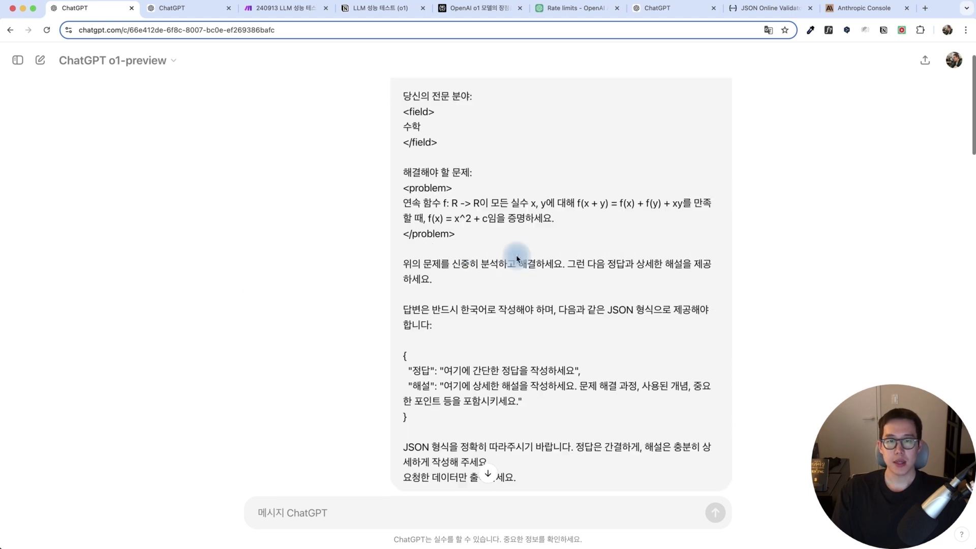
{"action": "scroll", "coordinate": [516, 256], "scroll_direction": "down", "scroll_amount": 2}
{"action": "scroll", "coordinate": [517, 257], "scroll_direction": "up", "scroll_amount": 2}
{"action": "scroll", "coordinate": [516, 256], "scroll_direction": "up", "scroll_amount": 2}
{"action": "scroll", "coordinate": [557, 312], "scroll_direction": "down", "scroll_amount": 2}
{"action": "scroll", "coordinate": [556, 312], "scroll_direction": "up", "scroll_amount": 2}
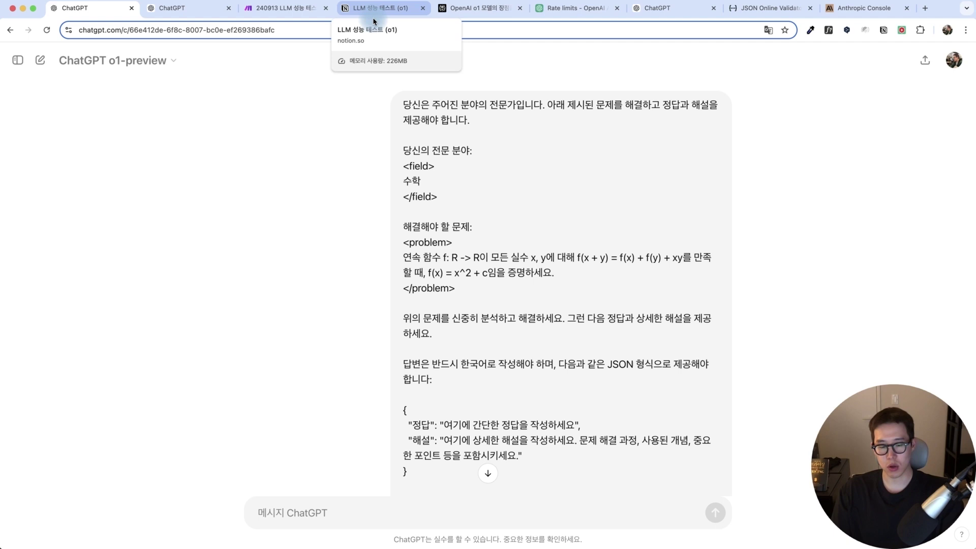
- Bring up the text note that lists the five test categories
{"action": "key", "text": "ctrl+Up"}
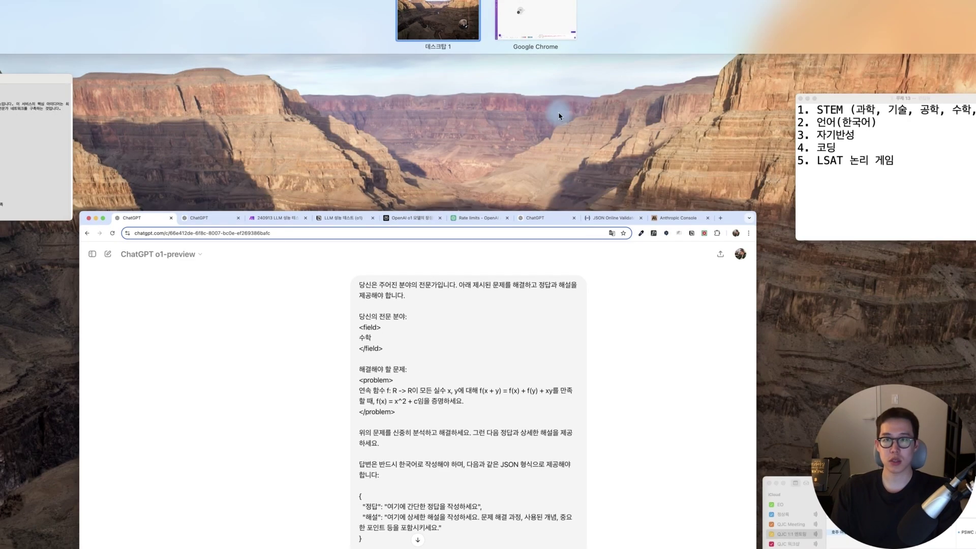
{"action": "left_click", "coordinate": [829, 202]}
{"action": "left_click", "coordinate": [762, 74]}
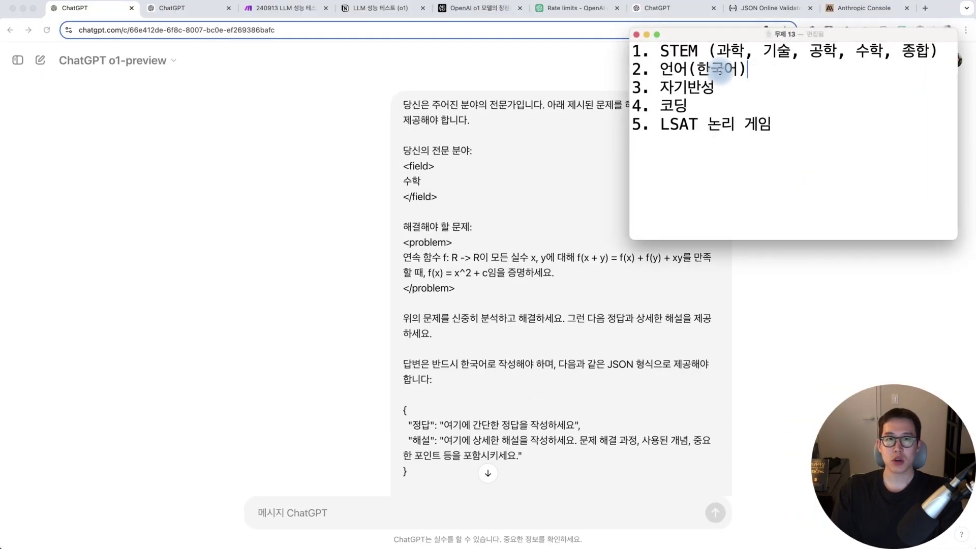
- Switch to the LLM 성능 테스트 (o1) page in Notion and add an empty row to the 240913 LLM 성능 테스트 DB table
{"action": "left_click", "coordinate": [387, 18]}
{"action": "scroll", "coordinate": [96, 438], "scroll_direction": "down", "scroll_amount": 10}
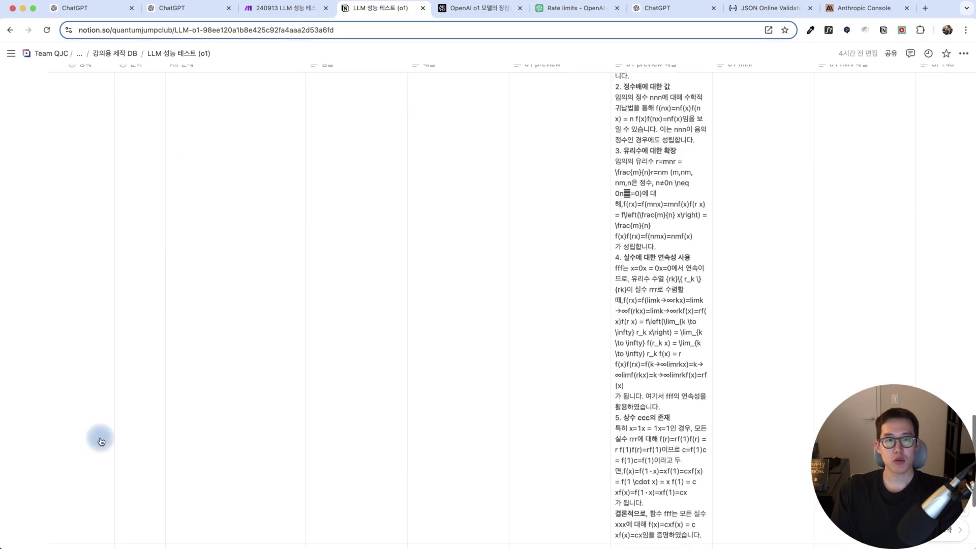
{"action": "left_click", "coordinate": [90, 362]}
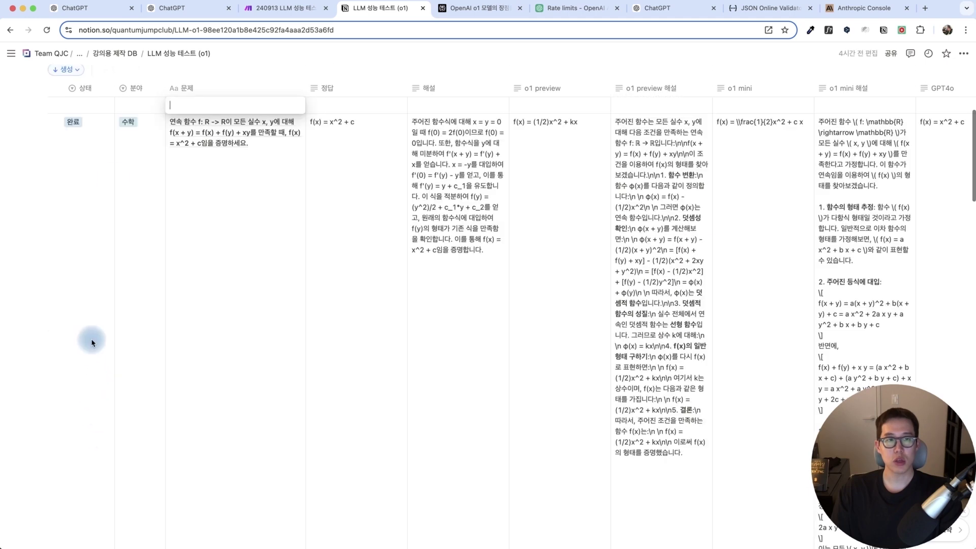
{"action": "left_click", "coordinate": [81, 108]}
{"action": "left_click", "coordinate": [87, 122]}
{"action": "left_click", "coordinate": [60, 150]}
- Set the new row's 상태 to 요청 and its 분야 to a new option named Coding
{"action": "left_click", "coordinate": [81, 126]}
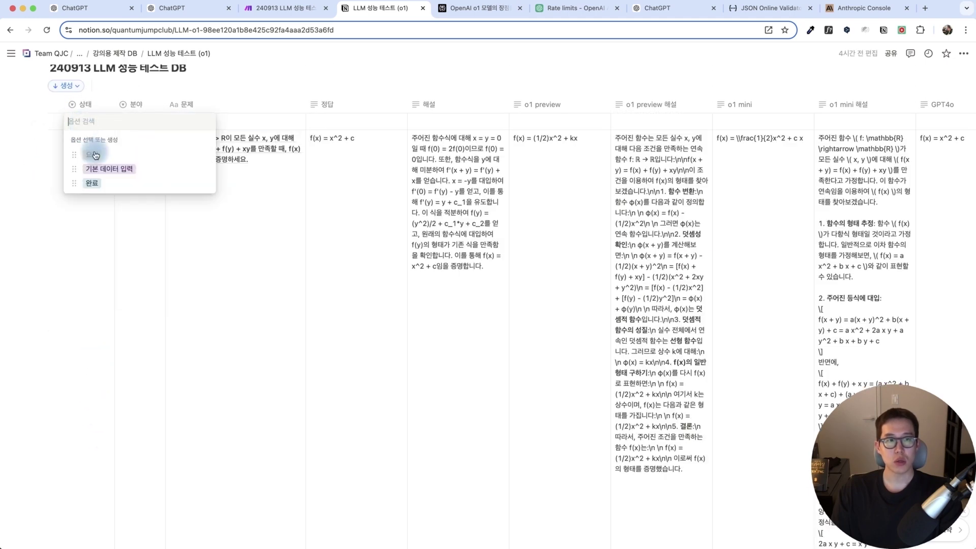
{"action": "left_click", "coordinate": [95, 154]}
{"action": "left_click", "coordinate": [129, 123]}
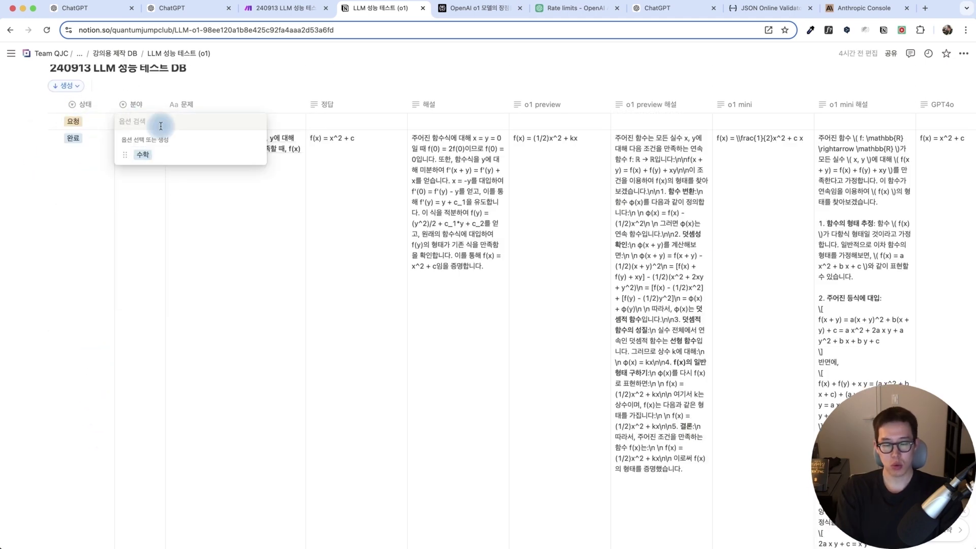
{"action": "type", "text": "Coding"}
{"action": "key", "text": "Return"}
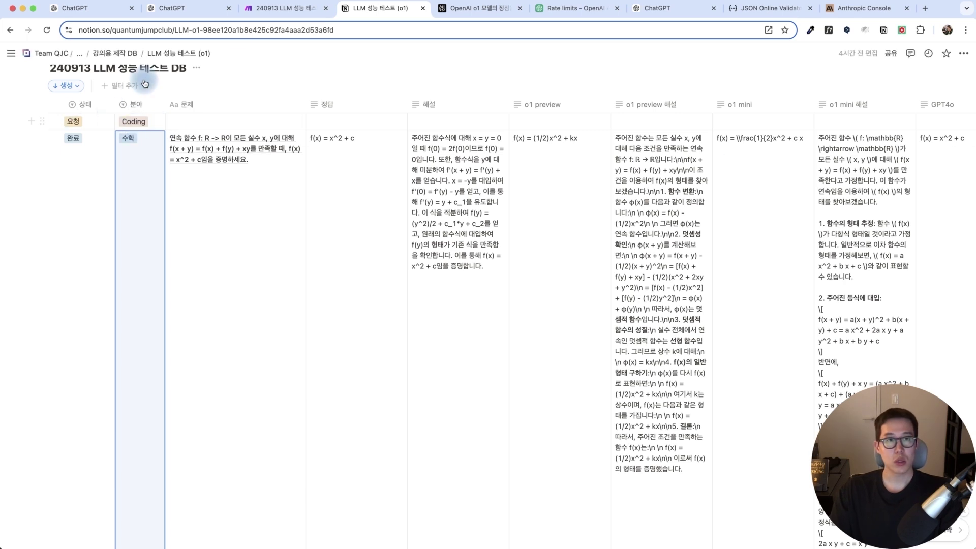
- Start a single run of the 240913 LLM 성능 테스트(o1) scenario in Make and trigger it with 실행 on the Notion page
{"action": "left_click", "coordinate": [284, 9]}
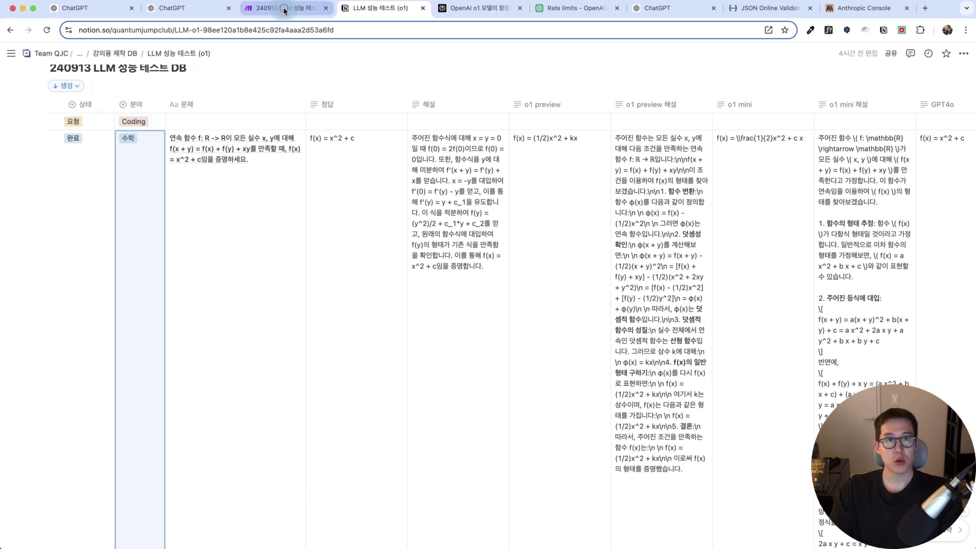
{"action": "left_click", "coordinate": [284, 10]}
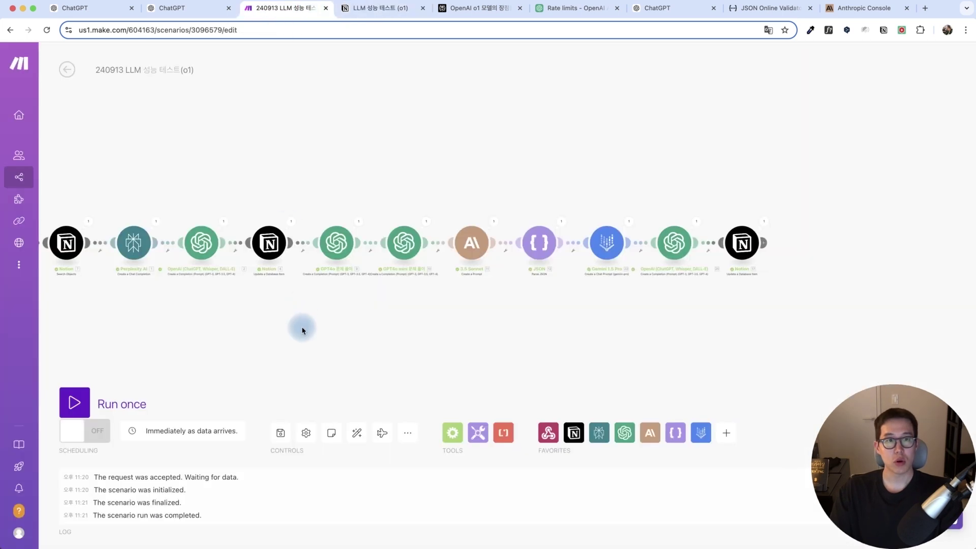
{"action": "left_click", "coordinate": [85, 405]}
{"action": "key", "text": "ctrl+Tab"}
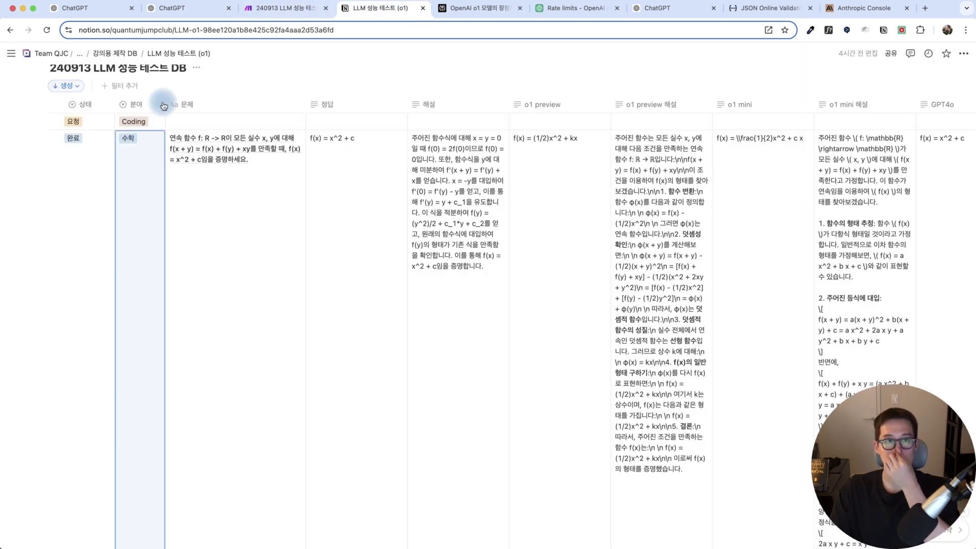
{"action": "scroll", "coordinate": [162, 105], "scroll_direction": "up", "scroll_amount": 3}
{"action": "left_click", "coordinate": [78, 163]}
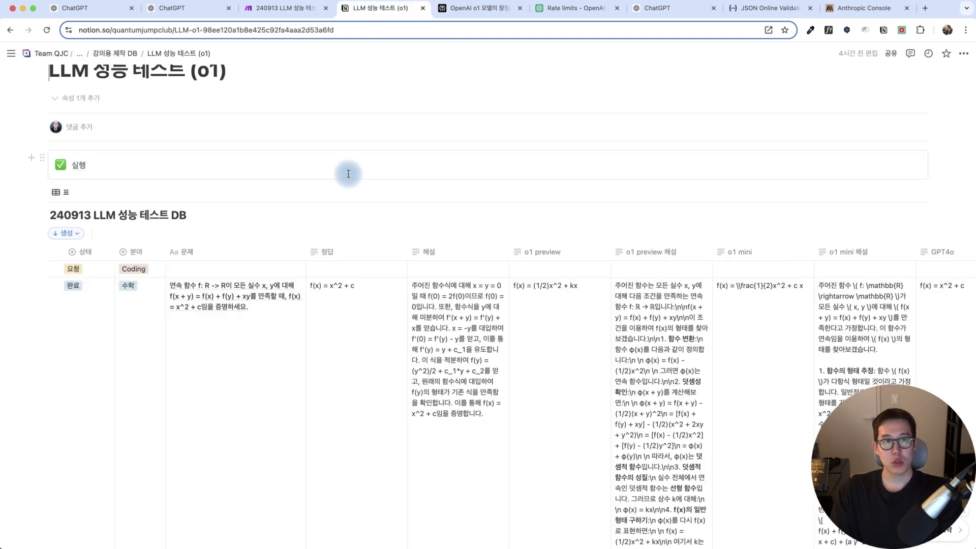
- Close the JSON Online Validator page and return to the running Make scenario
{"action": "left_click", "coordinate": [283, 9]}
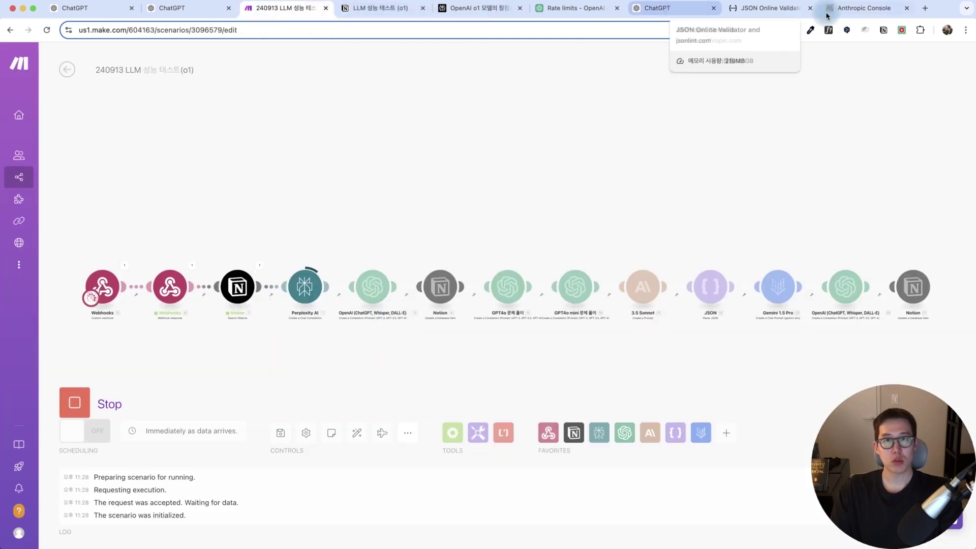
{"action": "left_click", "coordinate": [776, 12]}
{"action": "key", "text": "super+w"}
{"action": "left_click", "coordinate": [300, 10]}
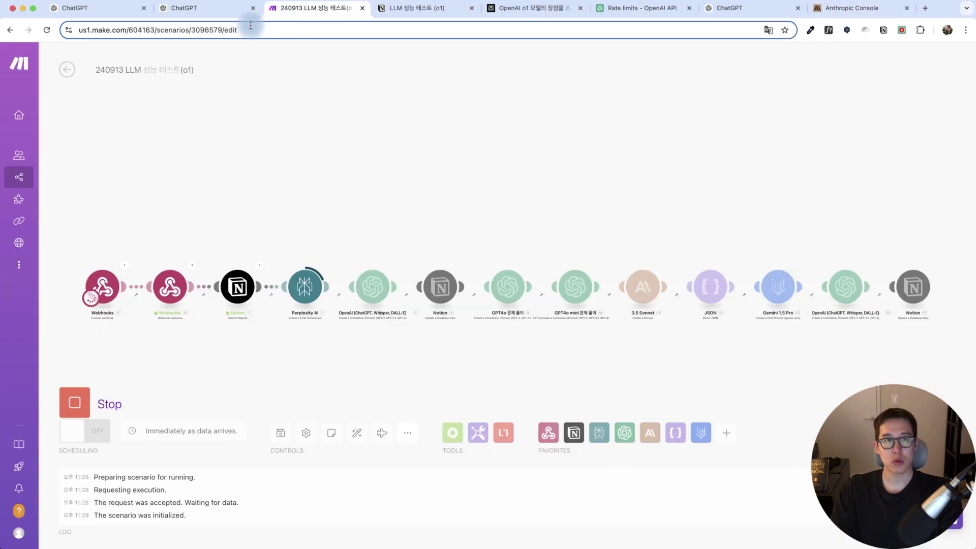
- Examine the math row's answers from all models in the Notion table and check the Make scenario's progress
{"action": "left_click", "coordinate": [217, 14]}
{"action": "left_click", "coordinate": [330, 10]}
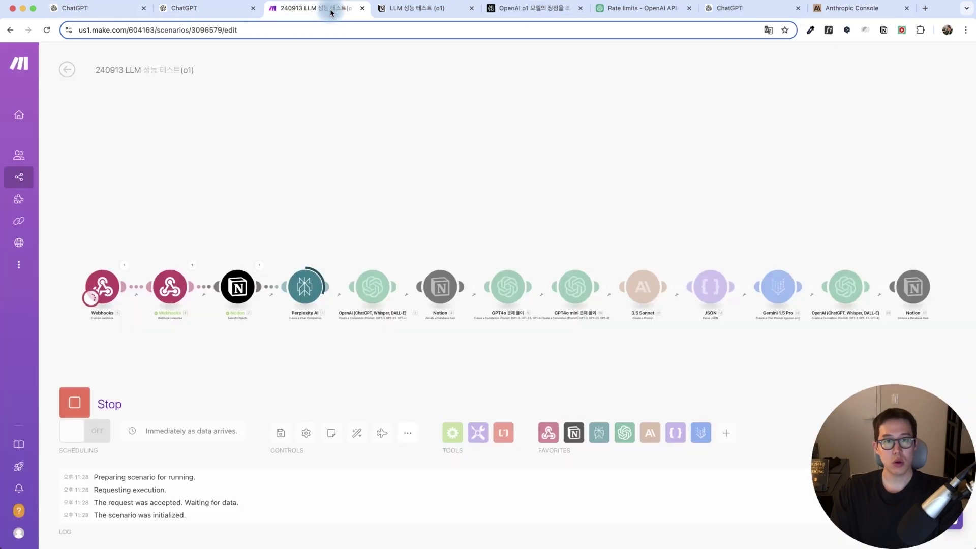
{"action": "key", "text": "super+1"}
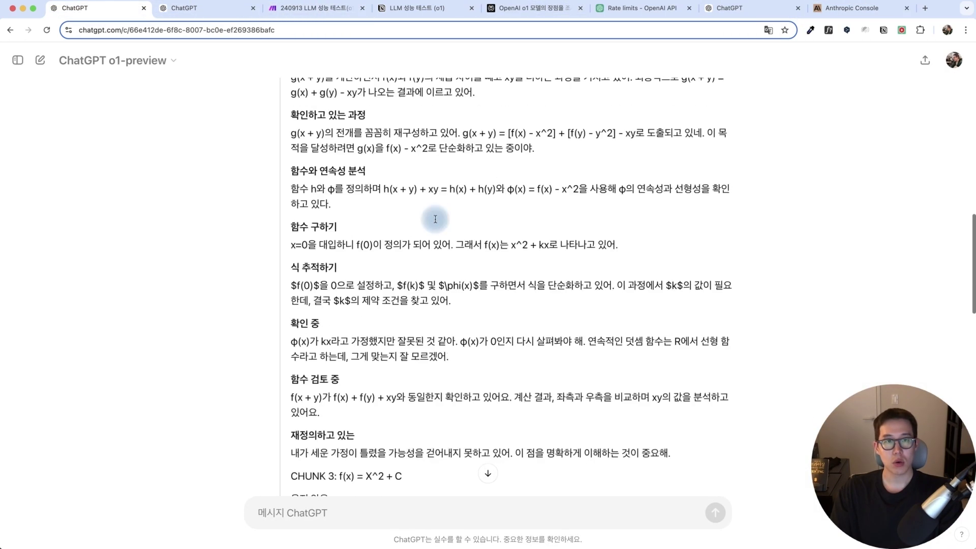
{"action": "left_click", "coordinate": [410, 9]}
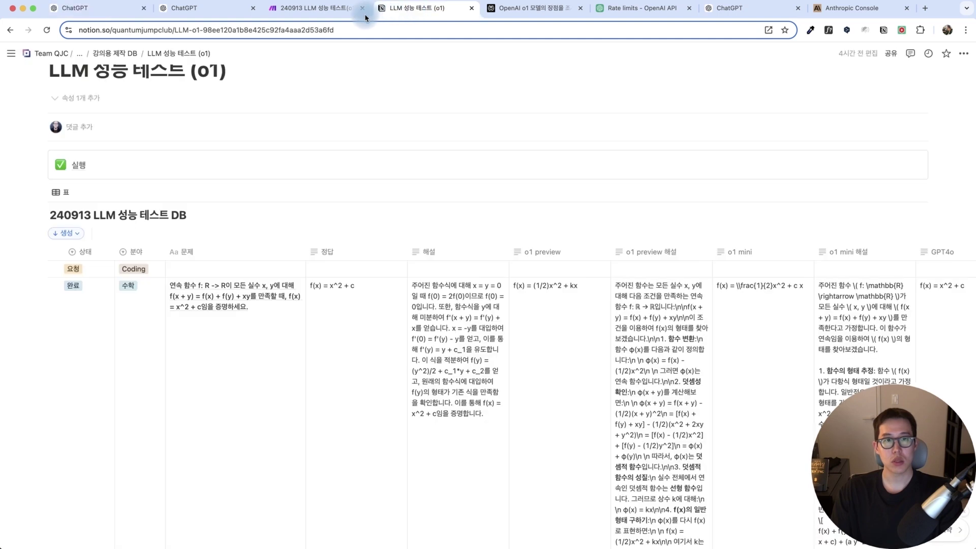
{"action": "left_click", "coordinate": [345, 10]}
{"action": "left_click", "coordinate": [419, 11]}
{"action": "scroll", "coordinate": [564, 299], "scroll_direction": "right", "scroll_amount": 15}
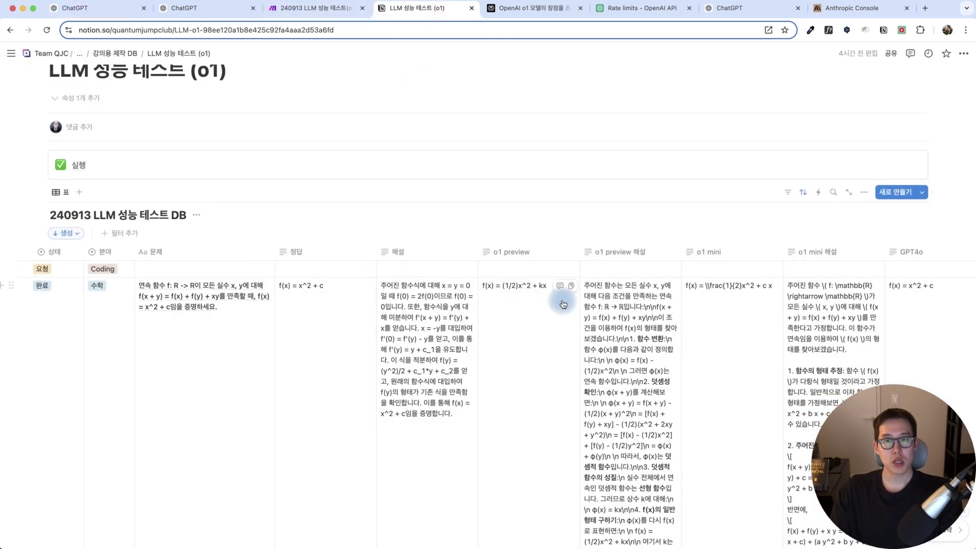
{"action": "scroll", "coordinate": [564, 300], "scroll_direction": "left", "scroll_amount": 15}
{"action": "scroll", "coordinate": [564, 300], "scroll_direction": "right", "scroll_amount": 15}
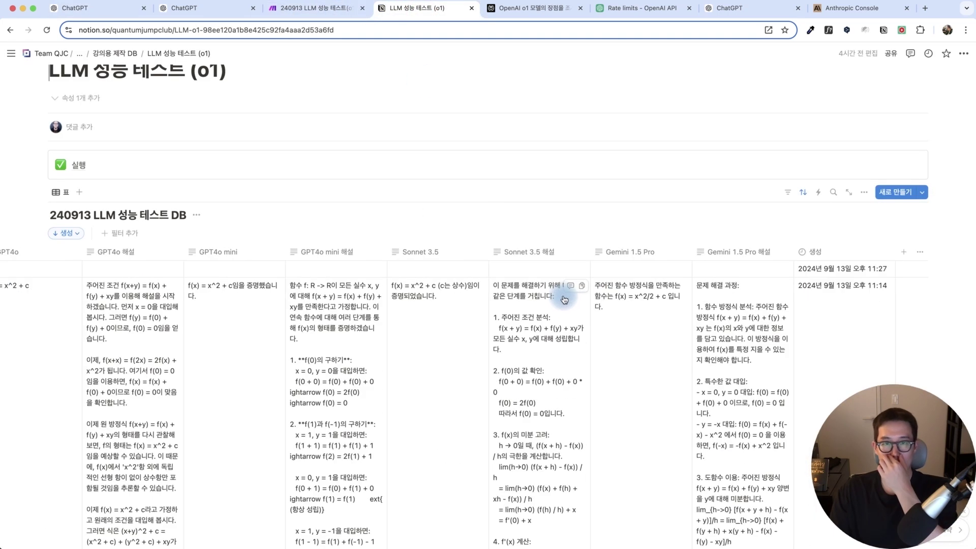
{"action": "scroll", "coordinate": [560, 302], "scroll_direction": "left", "scroll_amount": 15}
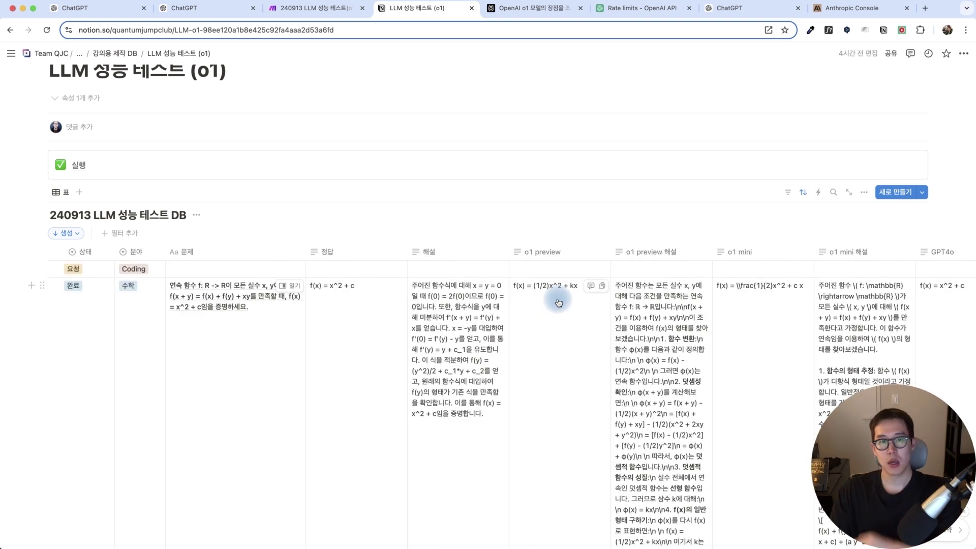
{"action": "left_click", "coordinate": [295, 14]}
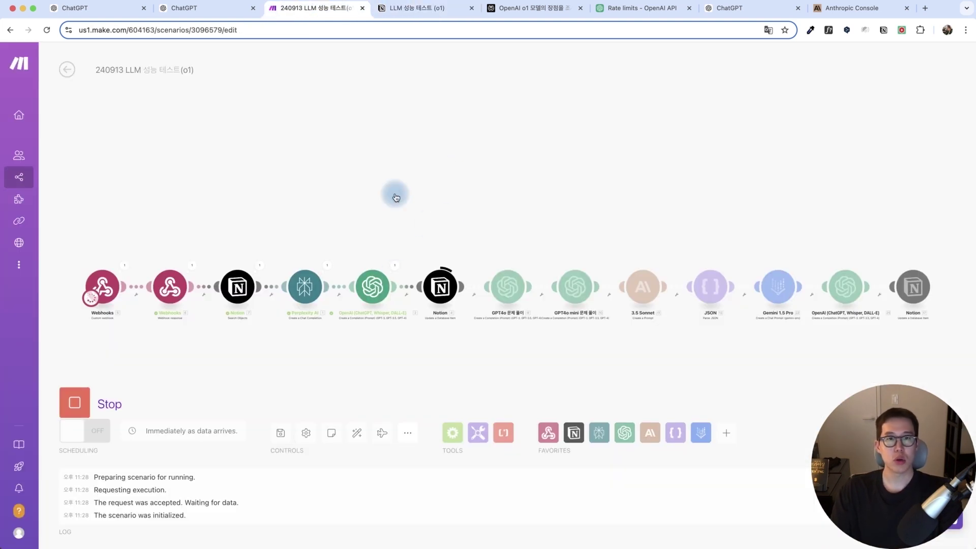
- Resubmit the o1-mini chat's prompt with the field 코딩 and the LCS dynamic programming problem copied from the new Notion row
{"action": "left_click", "coordinate": [402, 9]}
{"action": "left_click", "coordinate": [235, 305]}
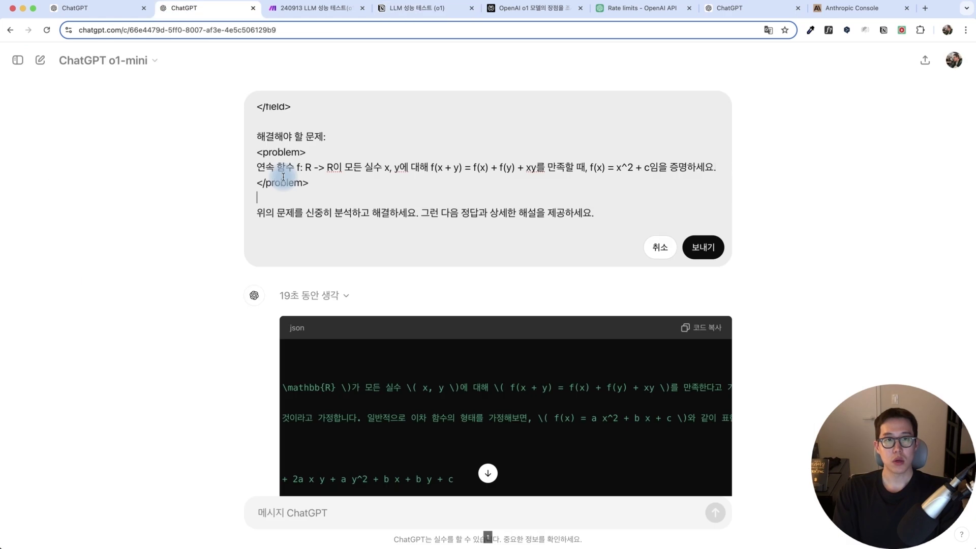
{"action": "key", "text": "super+shift+Left"}
{"action": "type", "text": "두 시퀀스 X와 Y에 대해 최장 공통 부분 수열(LCS) 문제의 동적 프로그래밍 해결을 어떻게 최적화할 수 있나요?"}
{"action": "scroll", "coordinate": [275, 183], "scroll_direction": "up", "scroll_amount": 2}
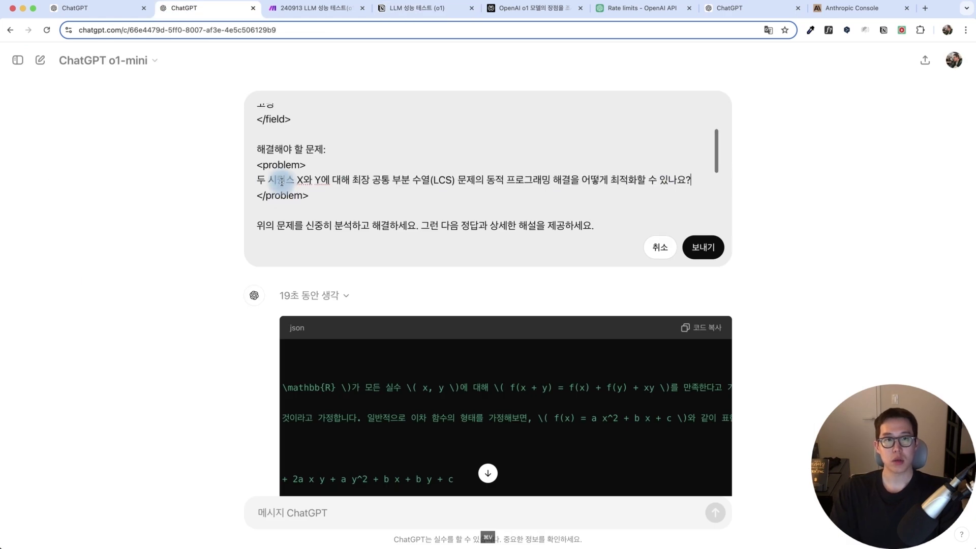
{"action": "left_click_drag", "start_coordinate": [320, 214], "coordinate": [246, 131]}
- Replace the field and problem in the o1-preview chat's prompt with the same coding field and LCS problem, and send it
{"action": "key", "text": "super+1"}
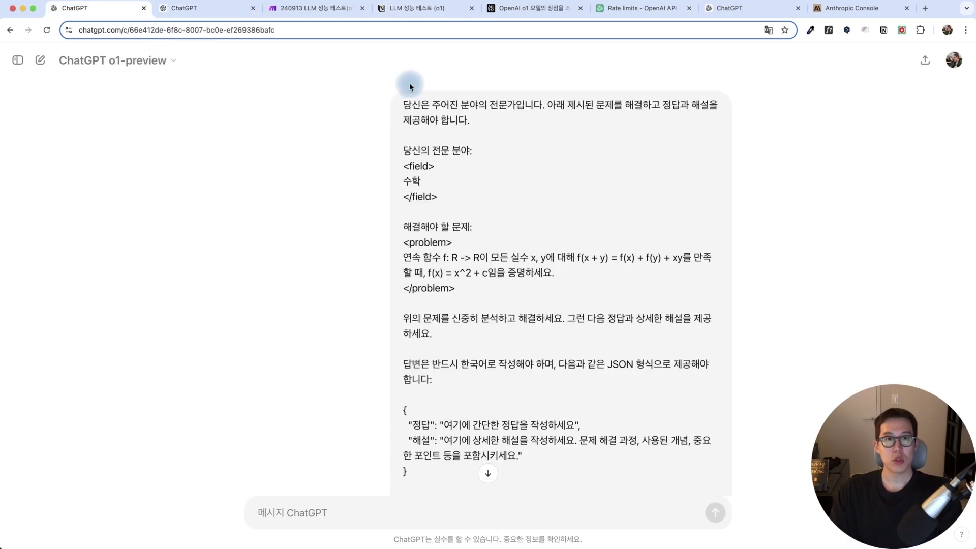
{"action": "scroll", "coordinate": [322, 211], "scroll_direction": "down", "scroll_amount": 2}
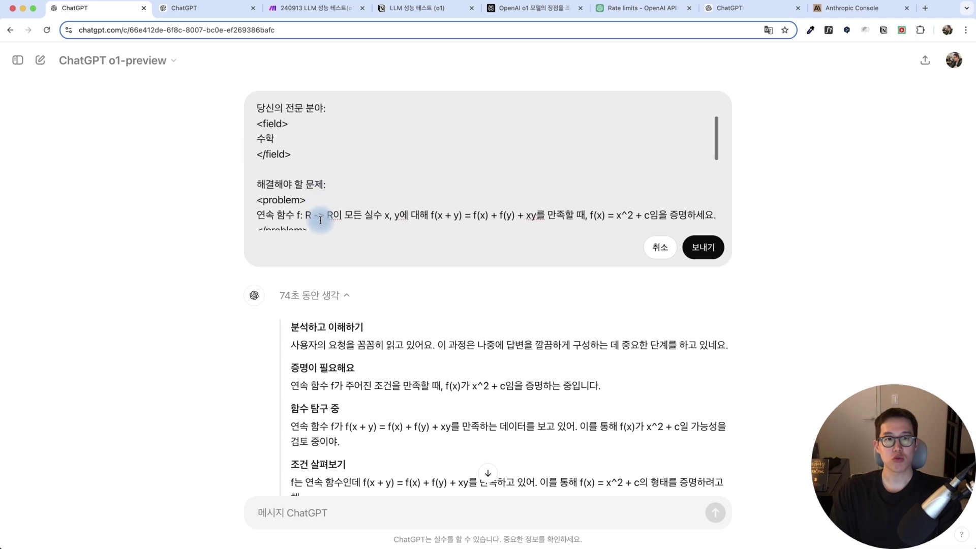
{"action": "left_click_drag", "start_coordinate": [326, 210], "coordinate": [269, 172]}
{"action": "scroll", "coordinate": [276, 174], "scroll_direction": "up", "scroll_amount": 2}
{"action": "left_click", "coordinate": [690, 247]}
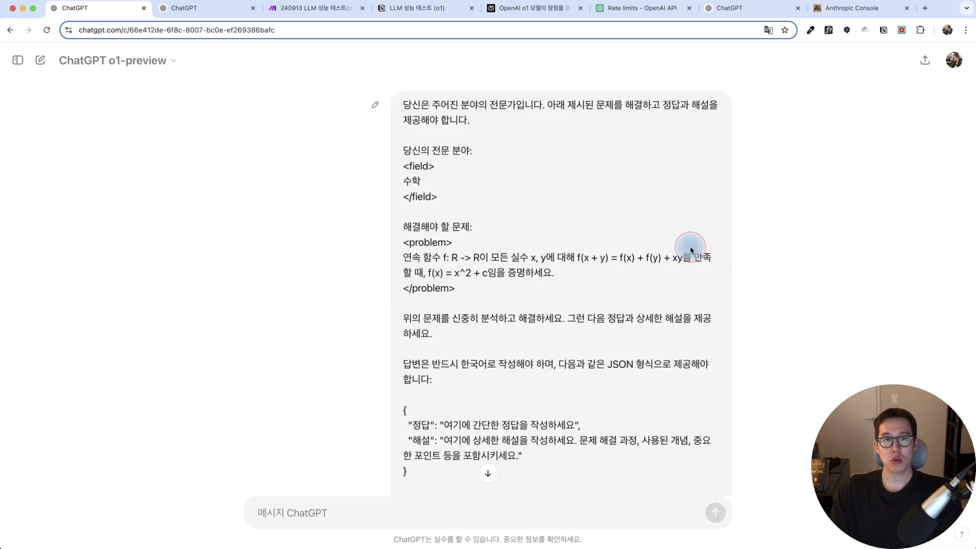
- Expand the o1-mini chat's reasoning for the LCS problem and review it with the JSON answer
{"action": "left_click", "coordinate": [189, 8]}
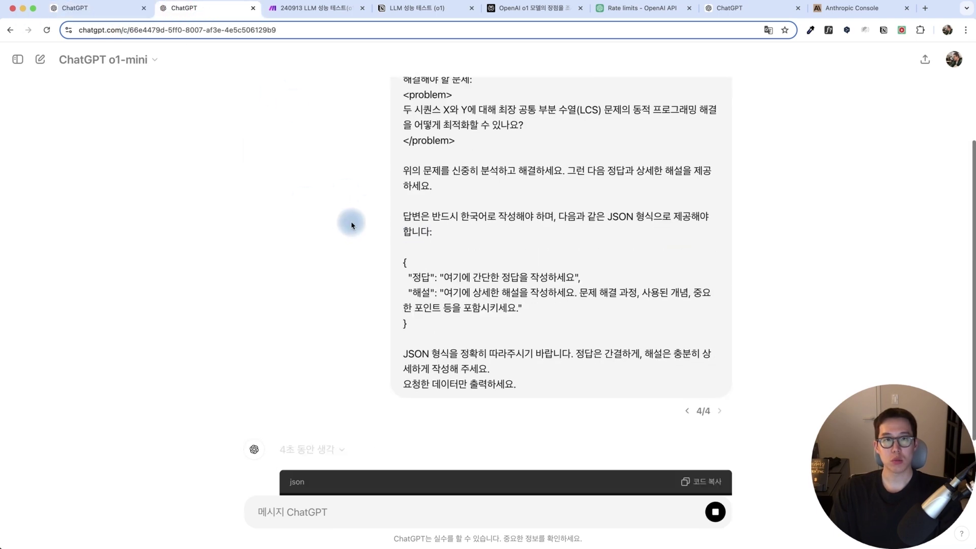
{"action": "left_click_drag", "start_coordinate": [279, 322], "coordinate": [306, 322]}
{"action": "left_click", "coordinate": [326, 318]}
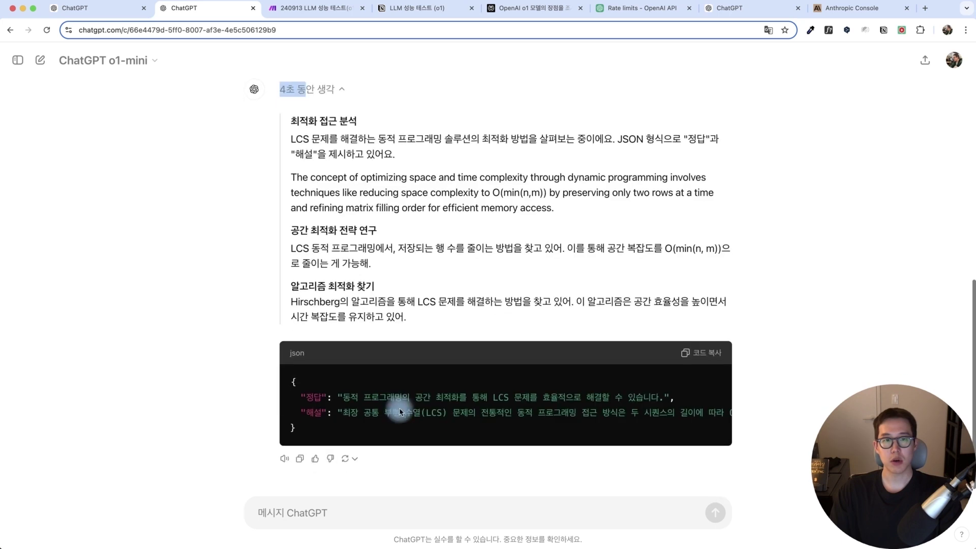
{"action": "scroll", "coordinate": [318, 213], "scroll_direction": "up", "scroll_amount": 1}
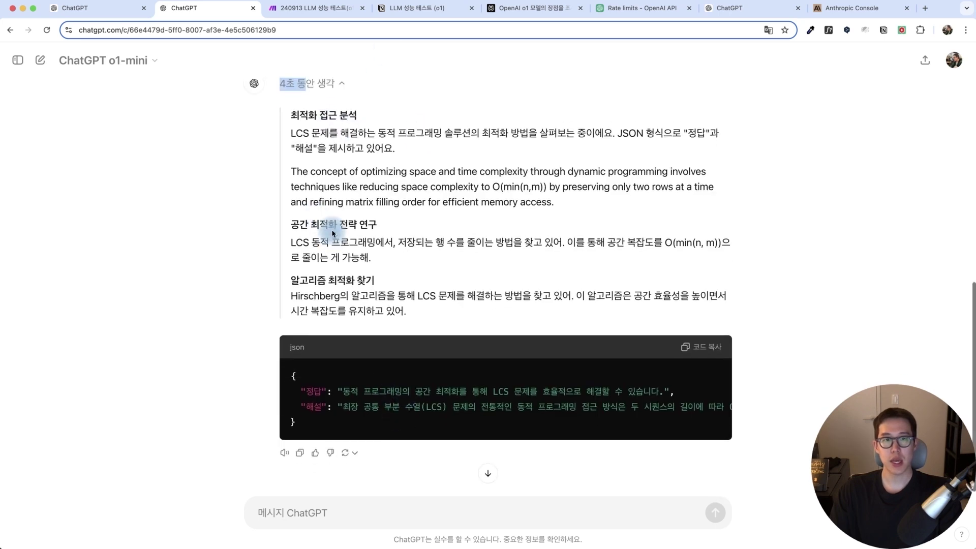
- Copy the 정답 text from the o1-mini response into the Coding row's o1 mini cell in Notion
{"action": "left_click_drag", "start_coordinate": [345, 406], "coordinate": [664, 408]}
{"action": "key", "text": "super+c"}
{"action": "left_click", "coordinate": [417, 8]}
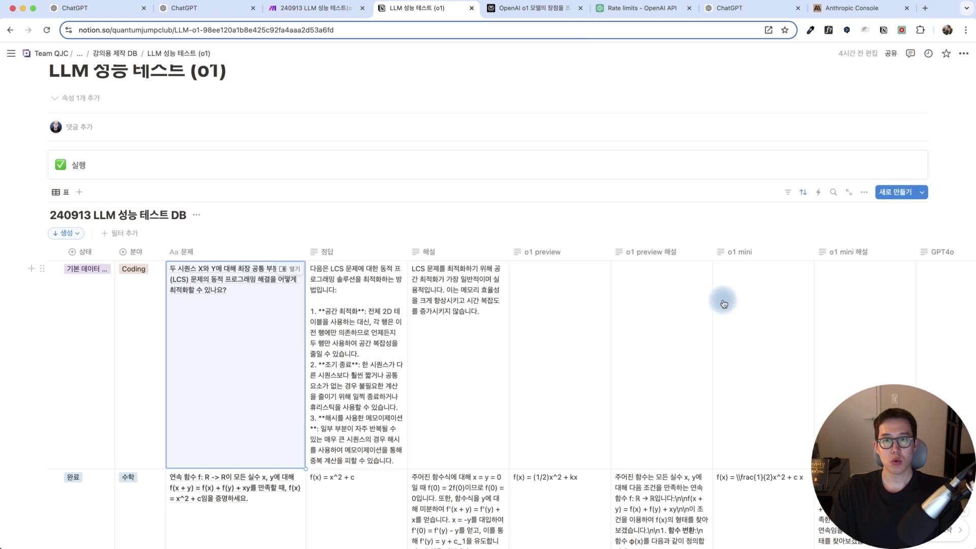
{"action": "key", "text": "super+v"}
- Copy the 해설 text from the o1-mini response into the Coding row's o1 mini 해설 cell
{"action": "left_click", "coordinate": [212, 16]}
{"action": "left_click_drag", "start_coordinate": [348, 420], "coordinate": [718, 414]}
{"action": "left_click", "coordinate": [843, 313]}
{"action": "key", "text": "super+v"}
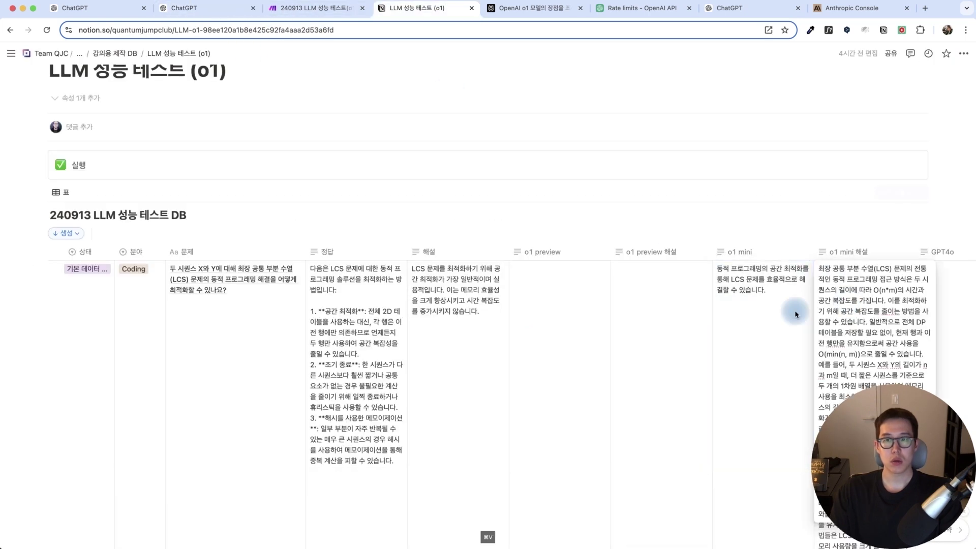
- Check the Coding row's remaining model columns in Notion and the run progress of the Make scenario
{"action": "left_click", "coordinate": [745, 329]}
{"action": "scroll", "coordinate": [745, 329], "scroll_direction": "right", "scroll_amount": 10}
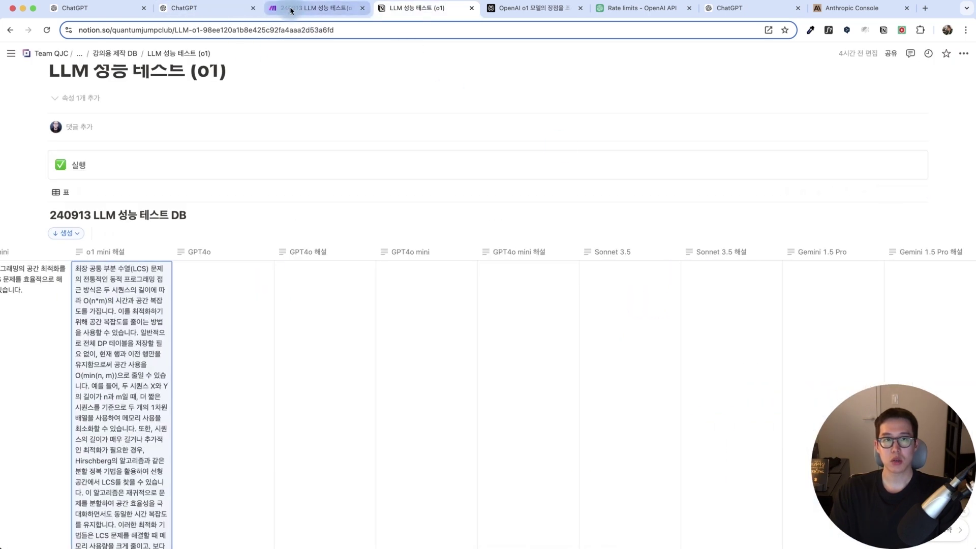
{"action": "left_click", "coordinate": [293, 8]}
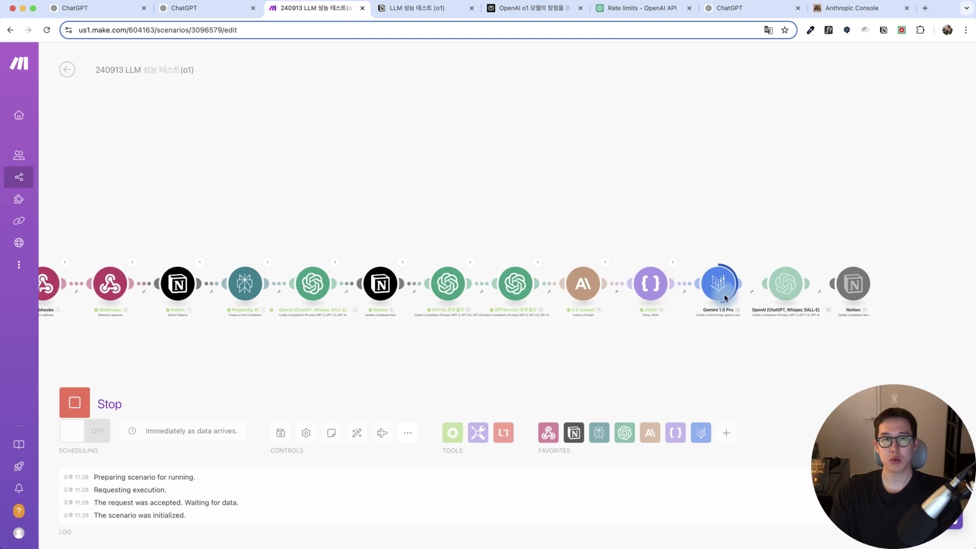
- Expand the o1-preview chat's reasoning for the LCS problem and review it with the JSON answer
{"action": "left_click", "coordinate": [97, 8]}
{"action": "left_click_drag", "start_coordinate": [322, 195], "coordinate": [441, 258]}
{"action": "left_click", "coordinate": [441, 258]}
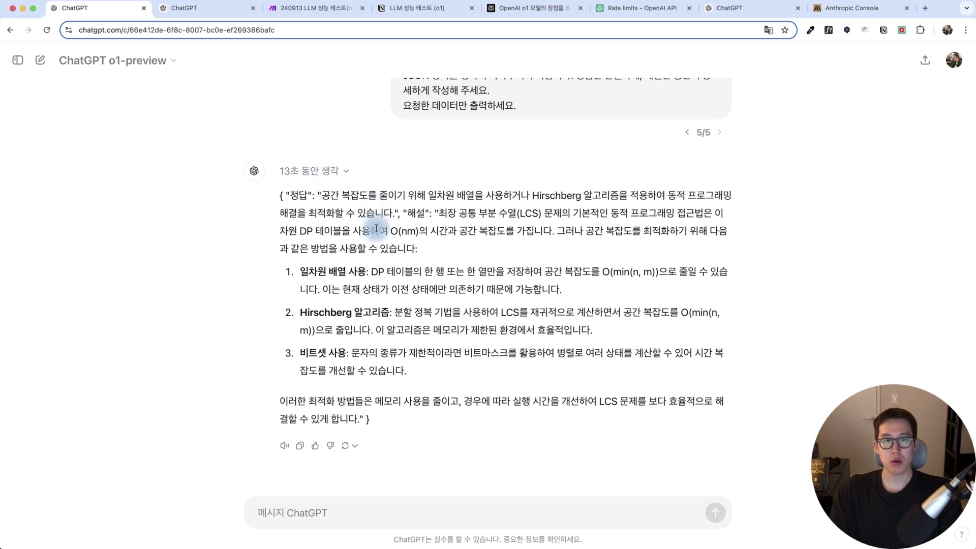
{"action": "left_click", "coordinate": [327, 163]}
{"action": "scroll", "coordinate": [327, 135], "scroll_direction": "down", "scroll_amount": 3}
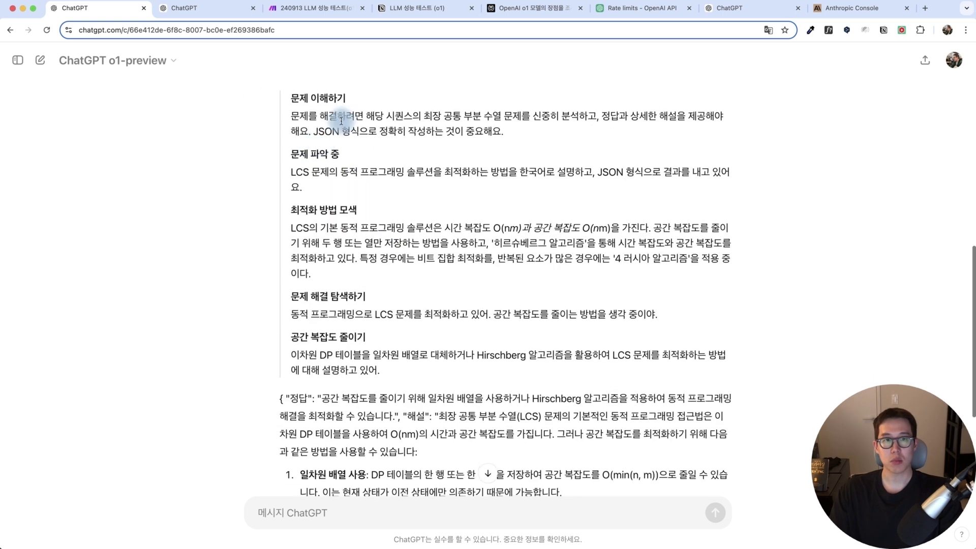
{"action": "scroll", "coordinate": [381, 353], "scroll_direction": "down", "scroll_amount": 3}
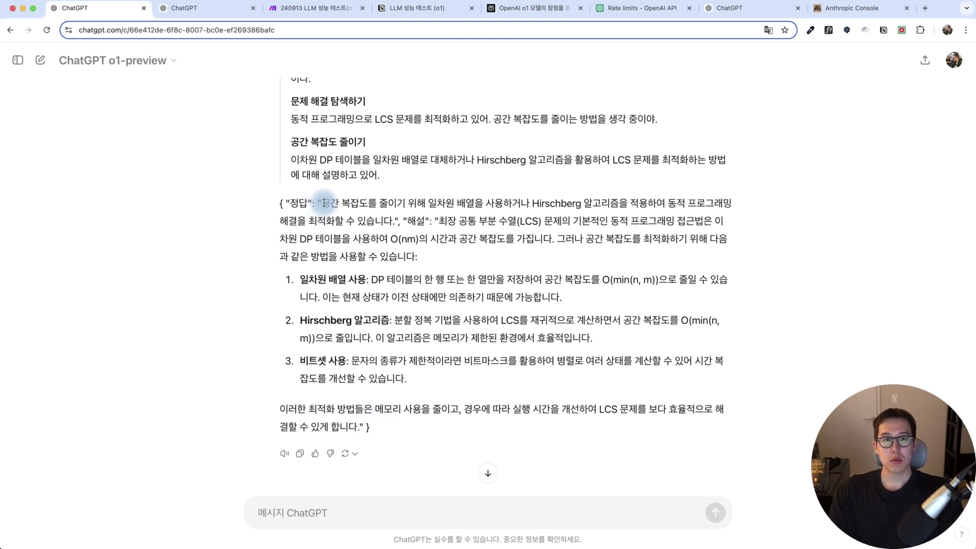
{"action": "scroll", "coordinate": [354, 209], "scroll_direction": "up", "scroll_amount": 10}
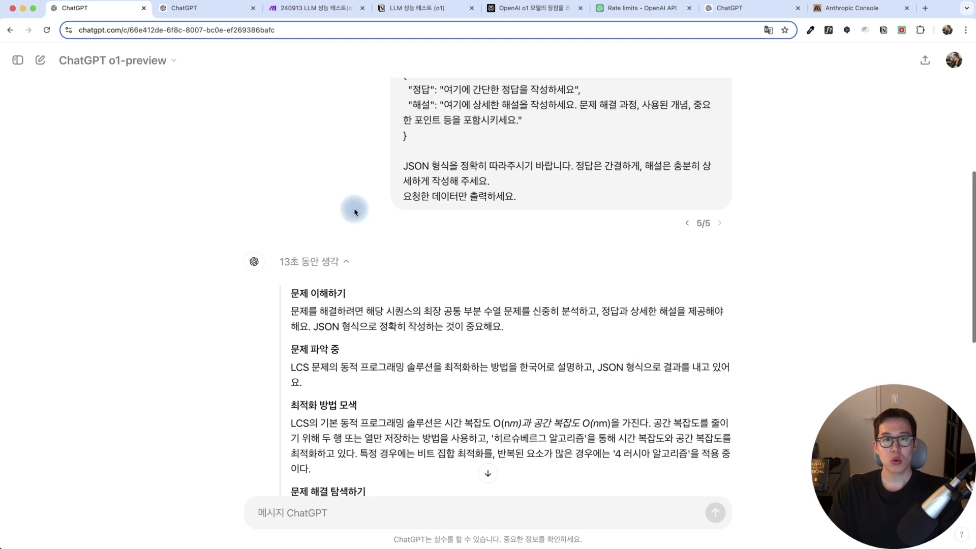
{"action": "scroll", "coordinate": [583, 349], "scroll_direction": "down", "scroll_amount": 5}
- Find 해설 in the o1-preview chat and copy the response's 정답 text into the Coding row's o1 preview cell in Notion
{"action": "key", "text": "super+f"}
{"action": "type", "text": "해설"}
{"action": "key", "text": "Return"}
{"action": "key", "text": "Return"}
{"action": "key", "text": "Return"}
{"action": "key", "text": "Return"}
{"action": "key", "text": "Return"}
{"action": "key", "text": "Return"}
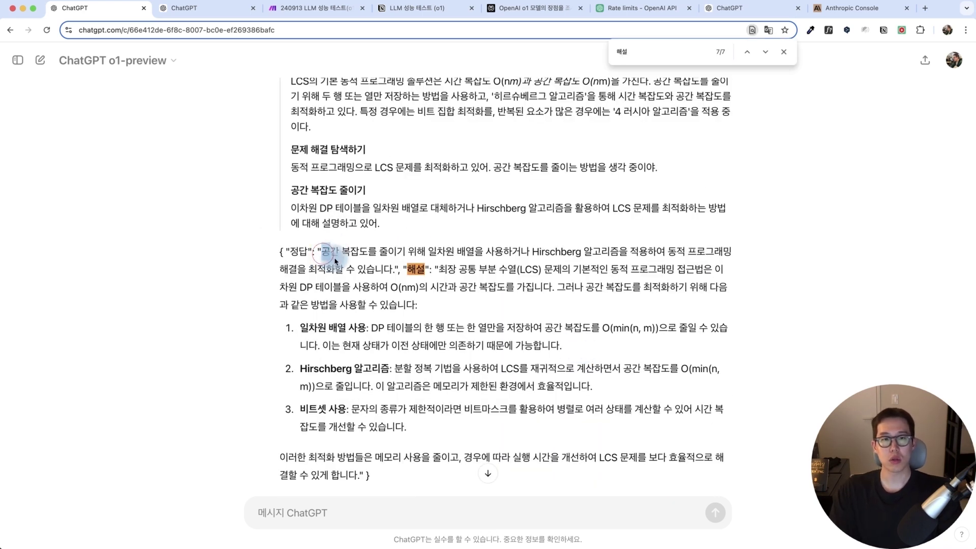
{"action": "left_click_drag", "start_coordinate": [335, 260], "coordinate": [388, 277]}
{"action": "left_click", "coordinate": [413, 15]}
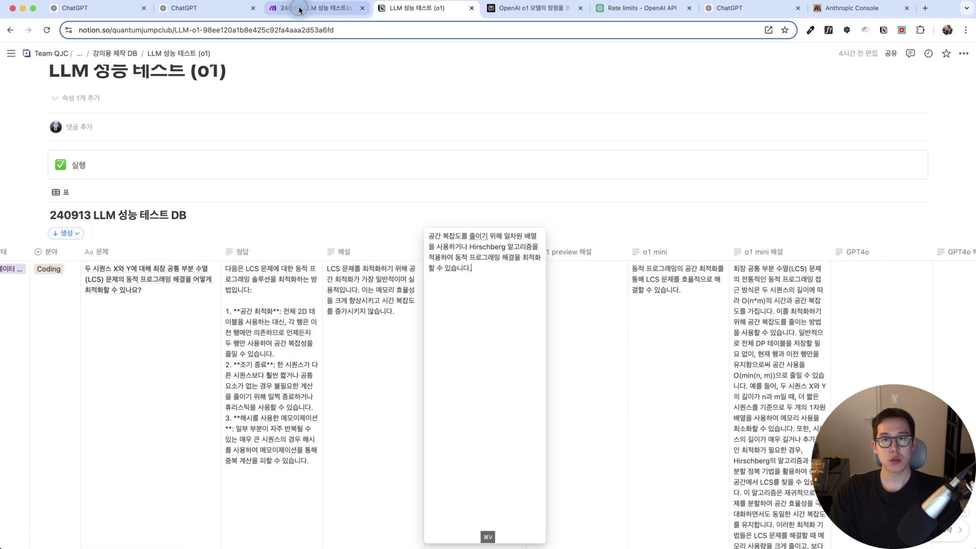
- Copy the 해설 text from the o1-preview response into the Coding row's o1 preview 해설 cell
{"action": "left_click", "coordinate": [299, 10]}
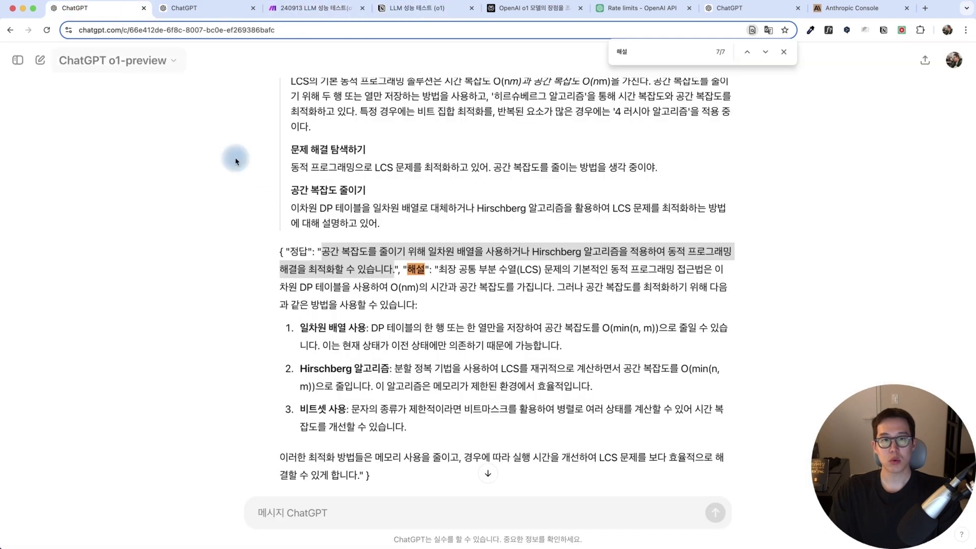
{"action": "left_click_drag", "start_coordinate": [439, 268], "coordinate": [372, 478]}
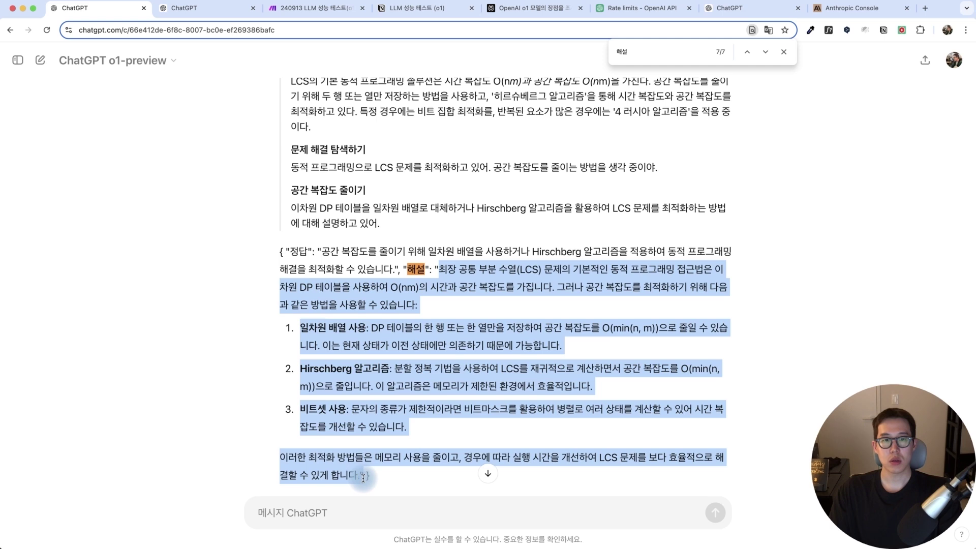
{"action": "left_click", "coordinate": [412, 8]}
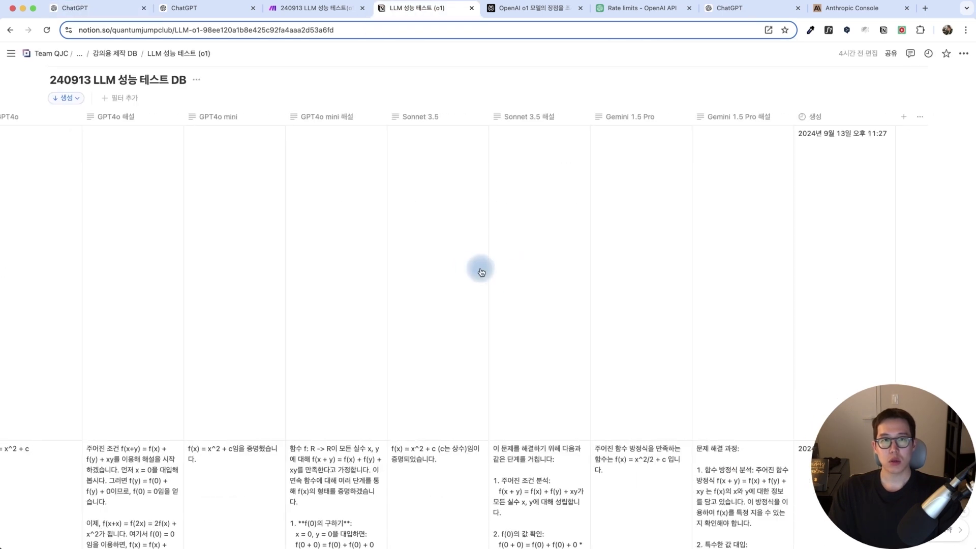
- Switch to the Make scenario and inspect the answer and explanation output of the OpenAI module after Gemini 1.5 Pro
{"action": "left_click", "coordinate": [315, 8]}
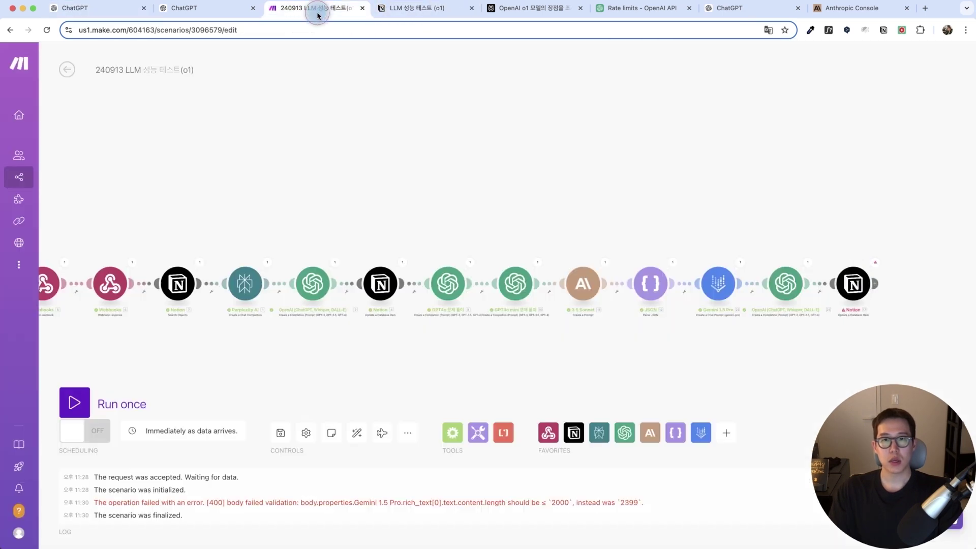
{"action": "left_click", "coordinate": [807, 261]}
{"action": "left_click", "coordinate": [871, 258]}
{"action": "left_click_drag", "start_coordinate": [742, 189], "coordinate": [661, 168]}
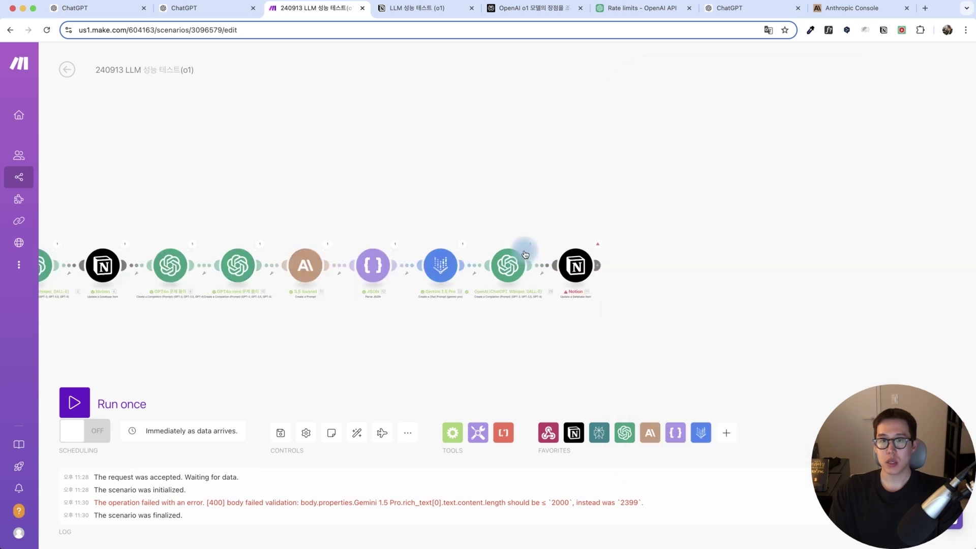
{"action": "left_click", "coordinate": [529, 245]}
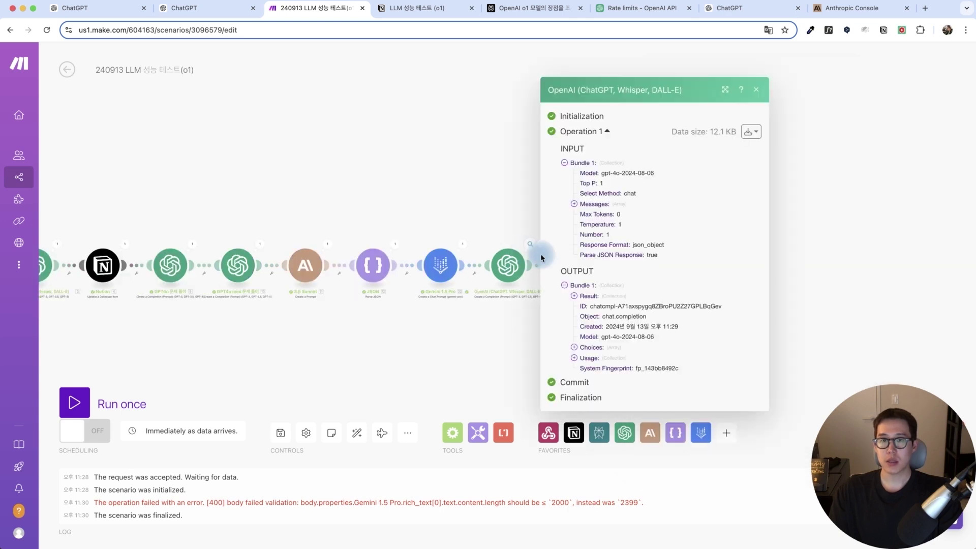
{"action": "left_click", "coordinate": [590, 296]}
{"action": "scroll", "coordinate": [661, 341], "scroll_direction": "down", "scroll_amount": 3}
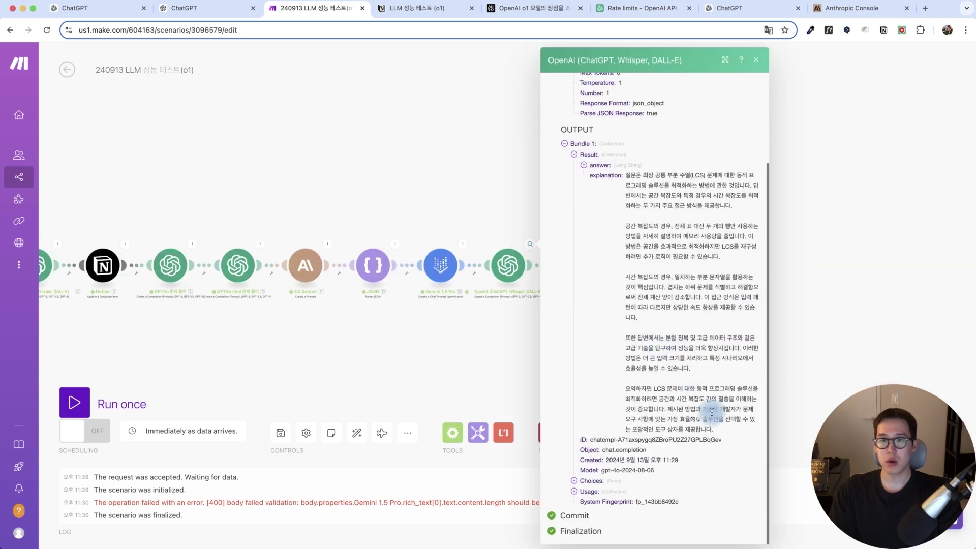
{"action": "left_click_drag", "start_coordinate": [728, 431], "coordinate": [633, 230]}
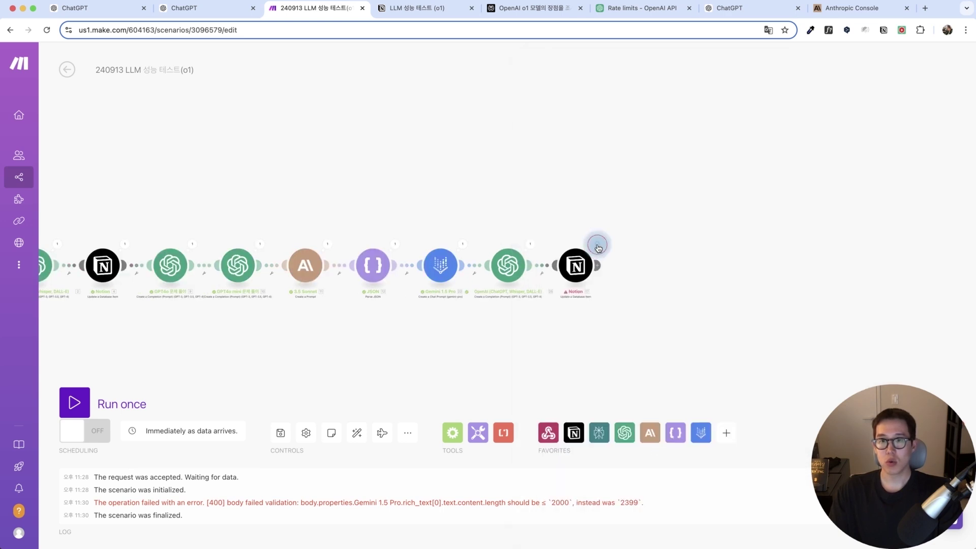
- Inspect the final Notion module's run error and its input fields, including the Gemini 1.5 Pro 해설 text
{"action": "left_click", "coordinate": [598, 245]}
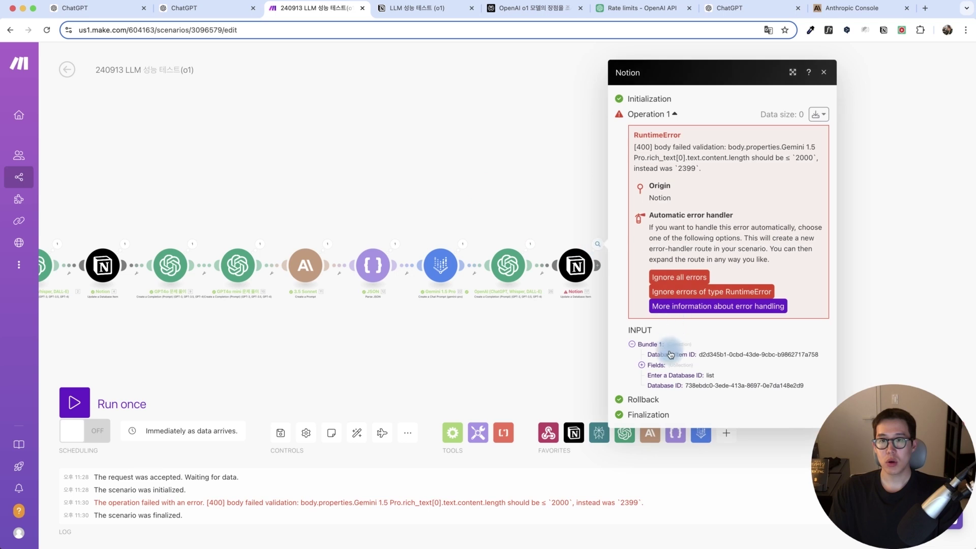
{"action": "left_click", "coordinate": [661, 364]}
{"action": "scroll", "coordinate": [701, 402], "scroll_direction": "down", "scroll_amount": 10}
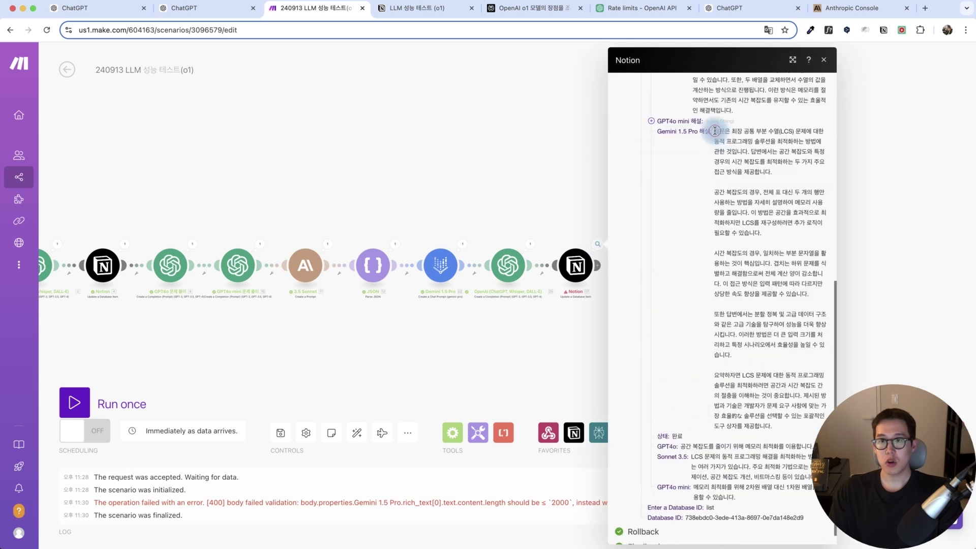
{"action": "left_click_drag", "start_coordinate": [713, 131], "coordinate": [760, 414]}
{"action": "left_click", "coordinate": [440, 379]}
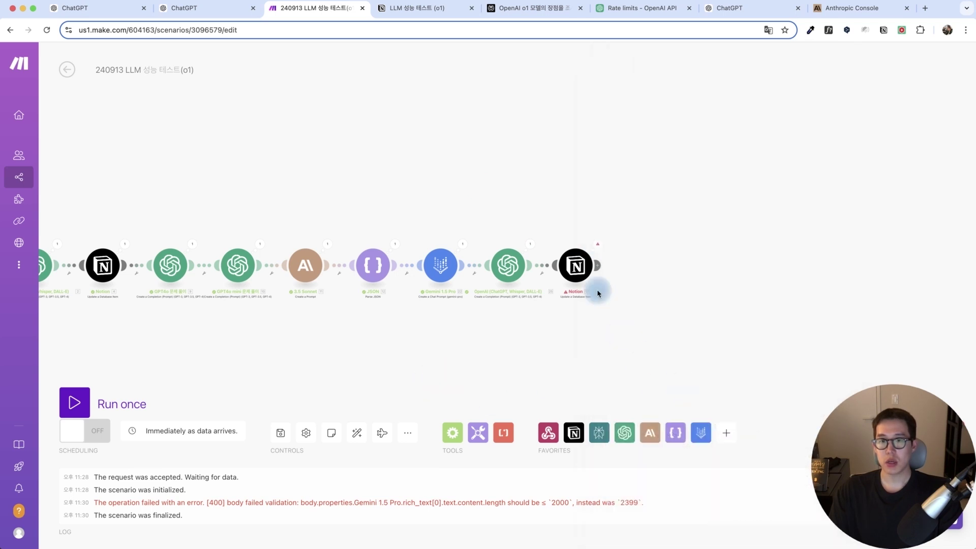
{"action": "left_click", "coordinate": [598, 245]}
- Duplicate the Notion update module and connect the copy through a router after the GPT4o mini module
{"action": "left_click", "coordinate": [549, 331]}
{"action": "left_click_drag", "start_coordinate": [549, 331], "coordinate": [717, 315]}
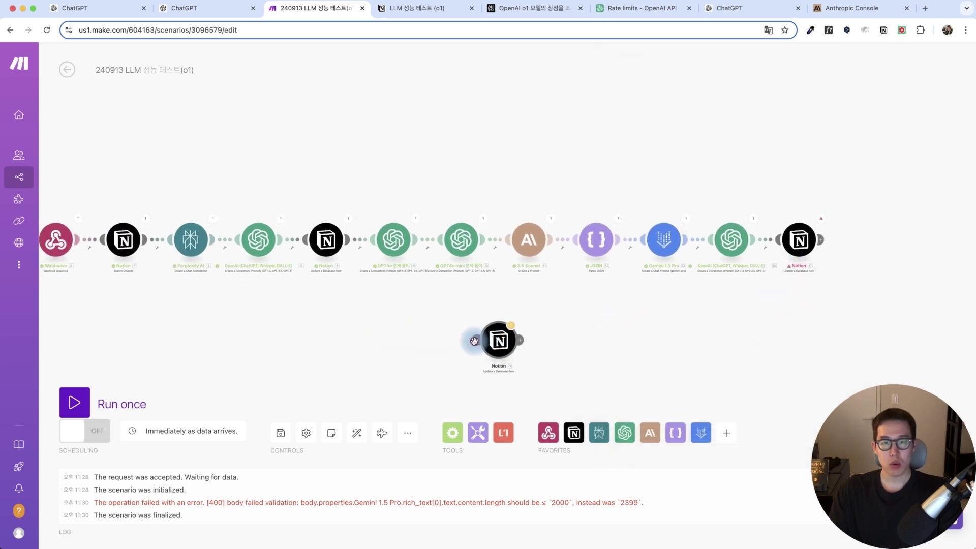
{"action": "left_click_drag", "start_coordinate": [473, 341], "coordinate": [462, 260]}
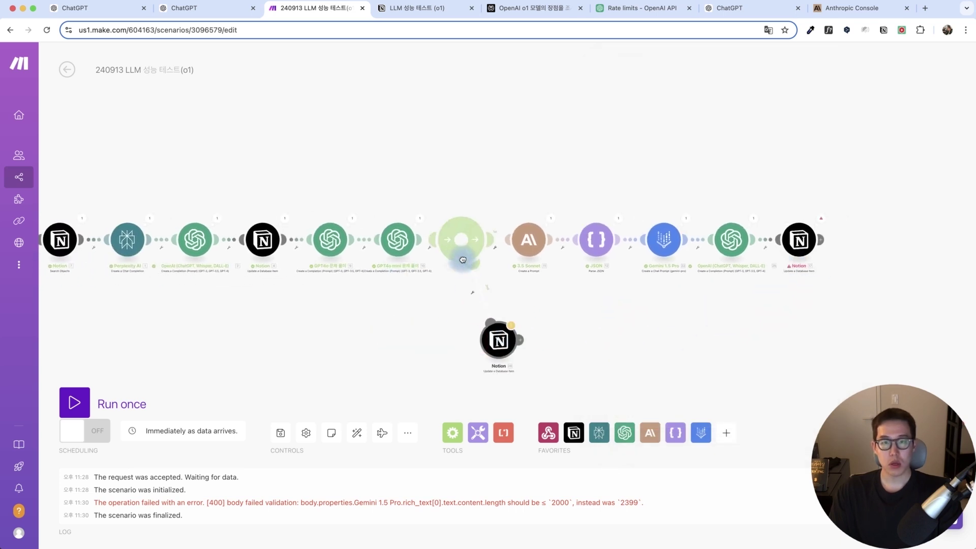
- Clear the Gemini 1.5 Pro and Sonnet 3.5 answer and 해설 mappings in the copied Notion module, keeping the GPT4o ones
{"action": "left_click", "coordinate": [483, 329]}
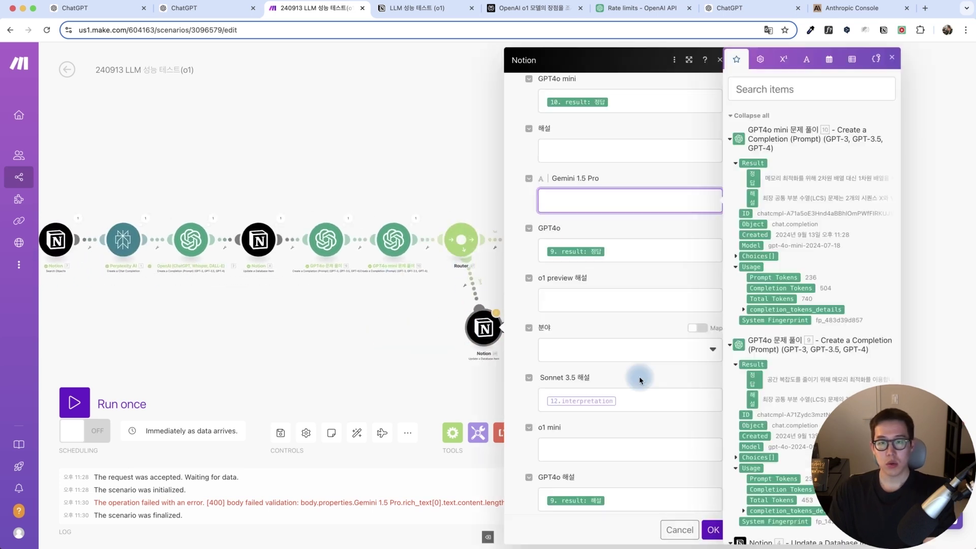
{"action": "scroll", "coordinate": [639, 376], "scroll_direction": "down", "scroll_amount": 2}
{"action": "left_click", "coordinate": [640, 308]}
{"action": "key", "text": "BackSpace"}
{"action": "scroll", "coordinate": [632, 331], "scroll_direction": "down", "scroll_amount": 4}
{"action": "left_click", "coordinate": [613, 344]}
{"action": "key", "text": "BackSpace"}
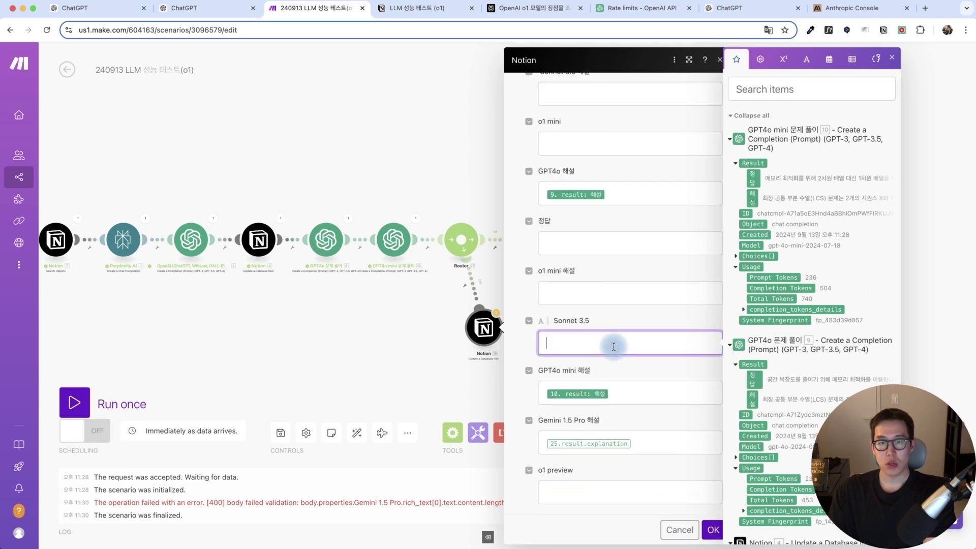
{"action": "key", "text": "BackSpace"}
{"action": "left_click", "coordinate": [713, 530]}
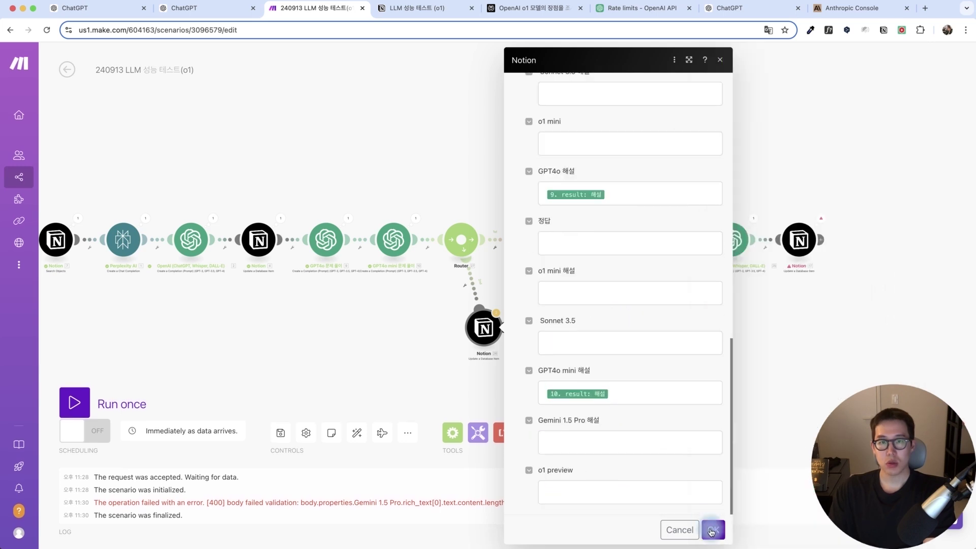
- Duplicate the GPT Notion module and connect the new copy through a router after the JSON module
{"action": "right_click", "coordinate": [493, 331]}
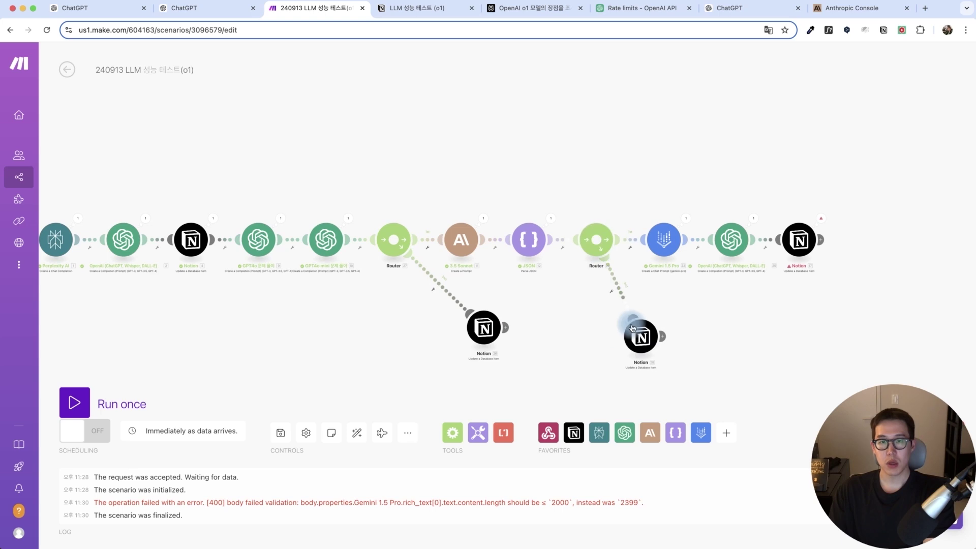
{"action": "left_click_drag", "start_coordinate": [638, 342], "coordinate": [635, 322]}
- In the new Notion copy, clear the GPT4o mappings and map Sonnet 3.5 해설 to JSON interpretation and Sonnet 3.5 to JSON answer
{"action": "left_click", "coordinate": [636, 320]}
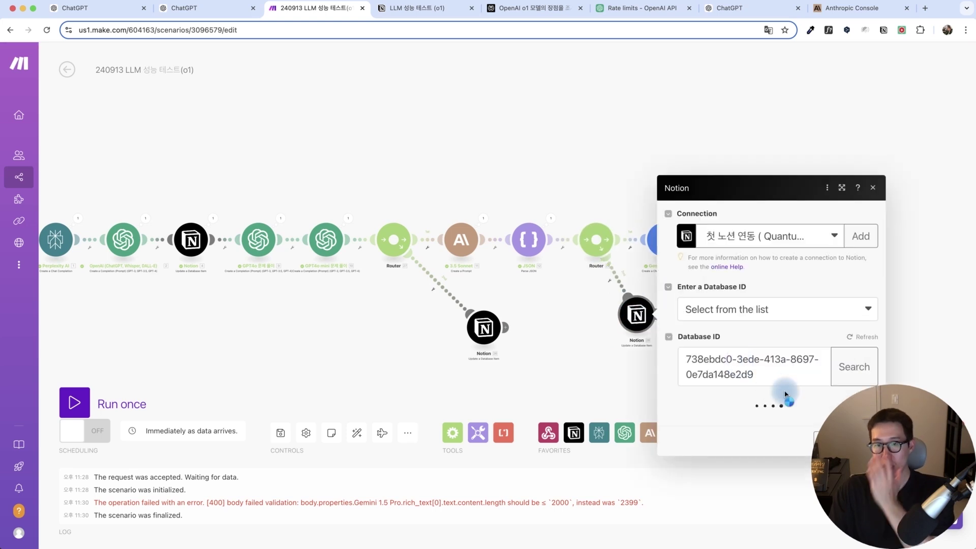
{"action": "left_click", "coordinate": [779, 295]}
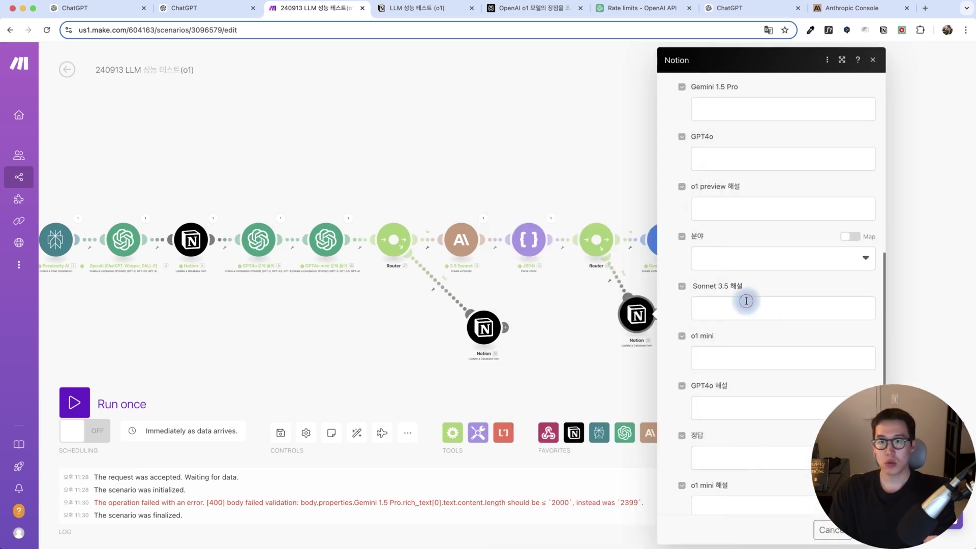
{"action": "left_click", "coordinate": [746, 301]}
{"action": "left_click", "coordinate": [548, 160]}
{"action": "scroll", "coordinate": [769, 290], "scroll_direction": "up", "scroll_amount": 6}
{"action": "scroll", "coordinate": [769, 292], "scroll_direction": "down", "scroll_amount": 10}
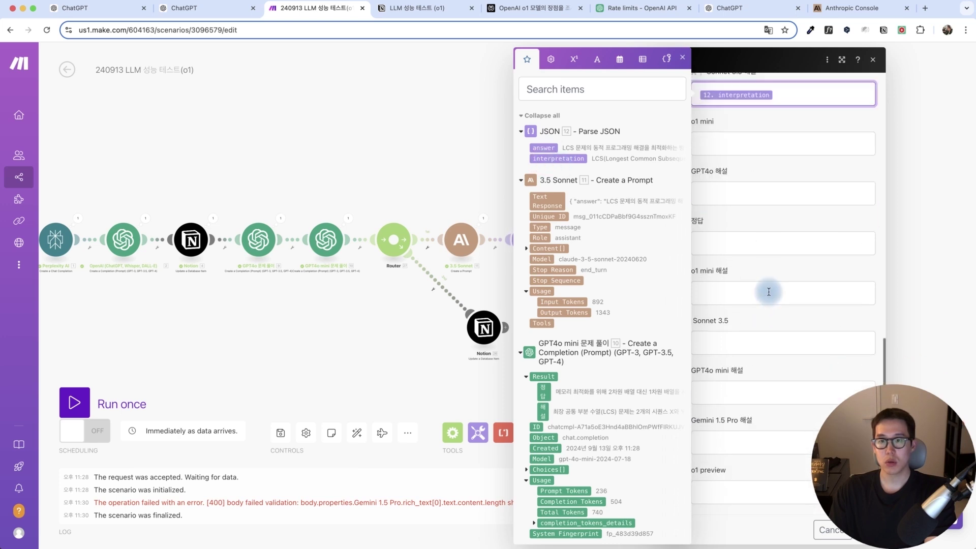
{"action": "scroll", "coordinate": [741, 398], "scroll_direction": "up", "scroll_amount": 8}
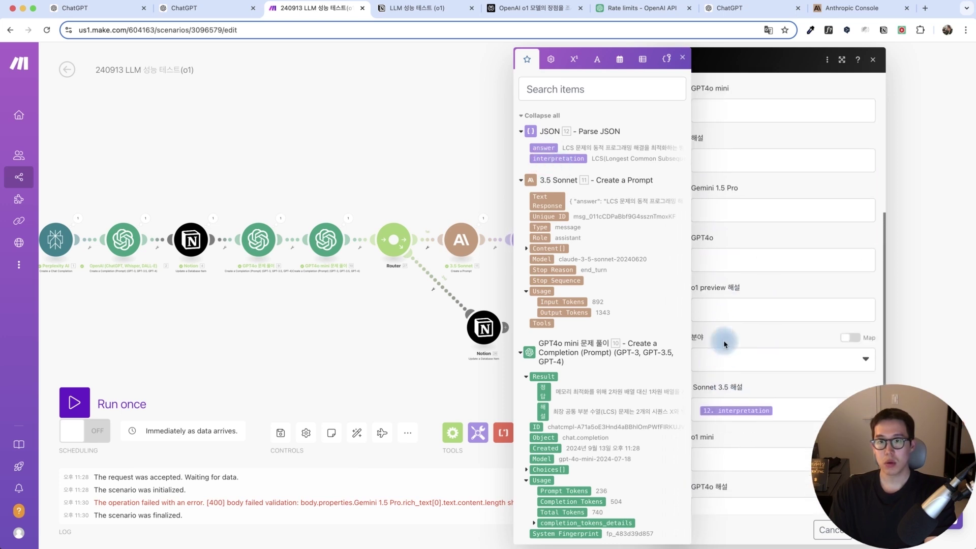
{"action": "scroll", "coordinate": [724, 341], "scroll_direction": "down", "scroll_amount": 3}
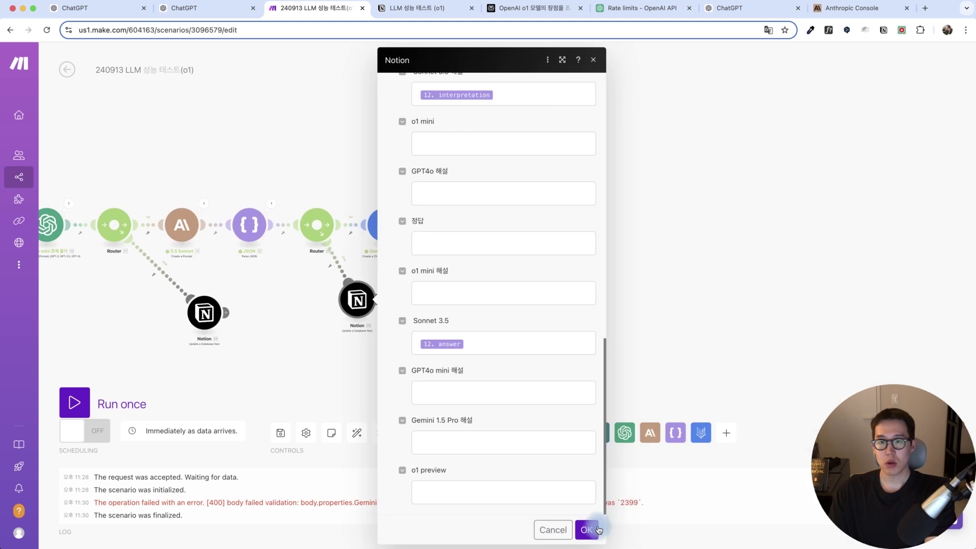
{"action": "left_click", "coordinate": [591, 529]}
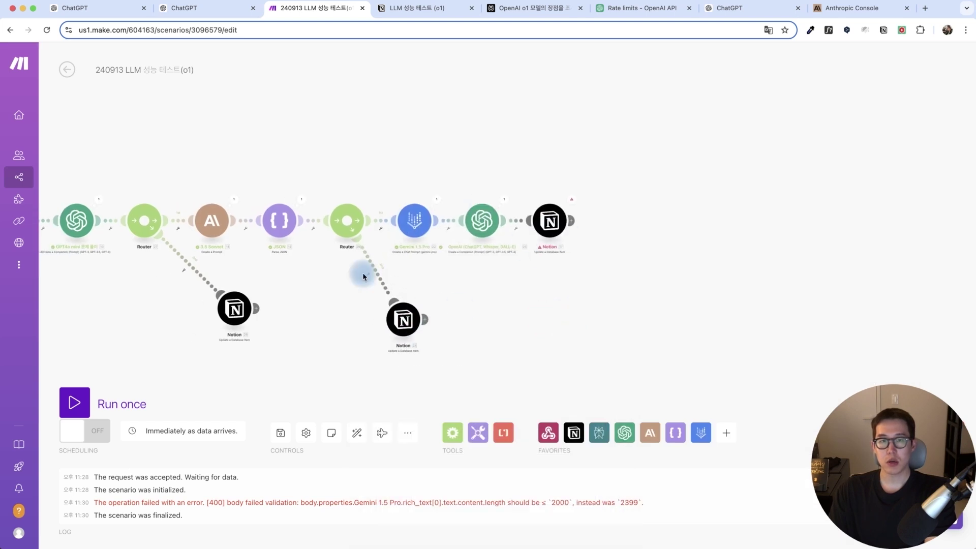
- Auto-align the scenario's modules and review the 정답 and 해설 output of the GPT4o module
{"action": "left_click", "coordinate": [359, 434]}
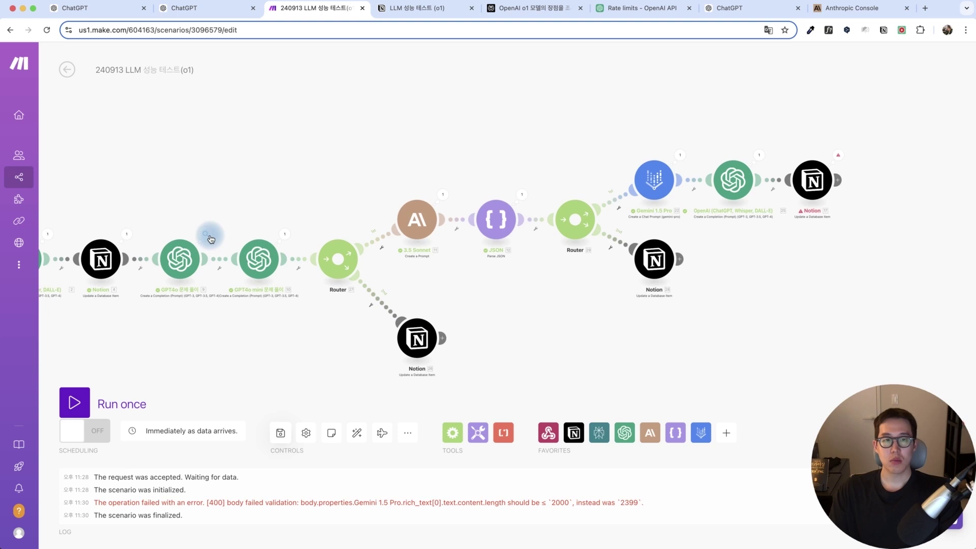
{"action": "scroll", "coordinate": [573, 178], "scroll_direction": "right", "scroll_amount": 3}
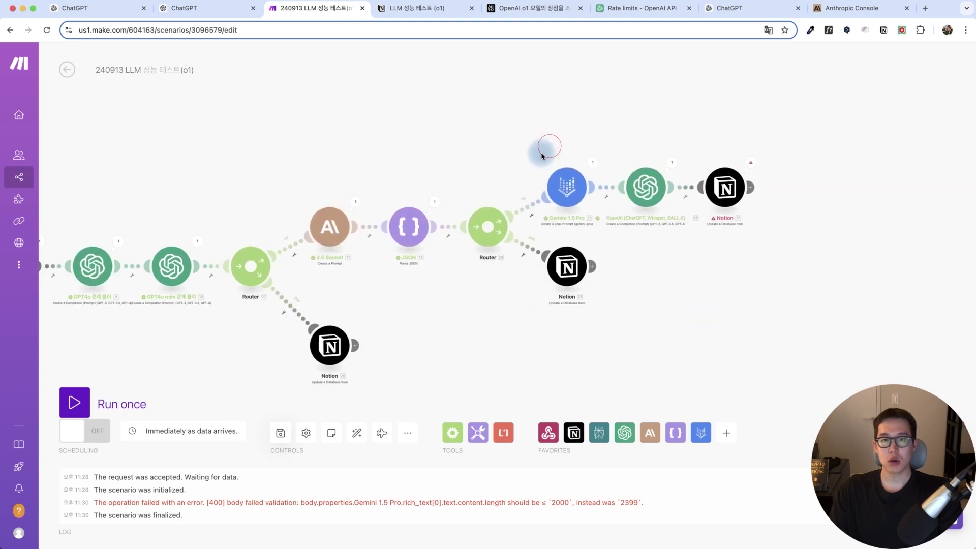
{"action": "scroll", "coordinate": [525, 156], "scroll_direction": "left", "scroll_amount": 1}
{"action": "scroll", "coordinate": [521, 158], "scroll_direction": "down", "scroll_amount": 2}
{"action": "left_click", "coordinate": [200, 226]}
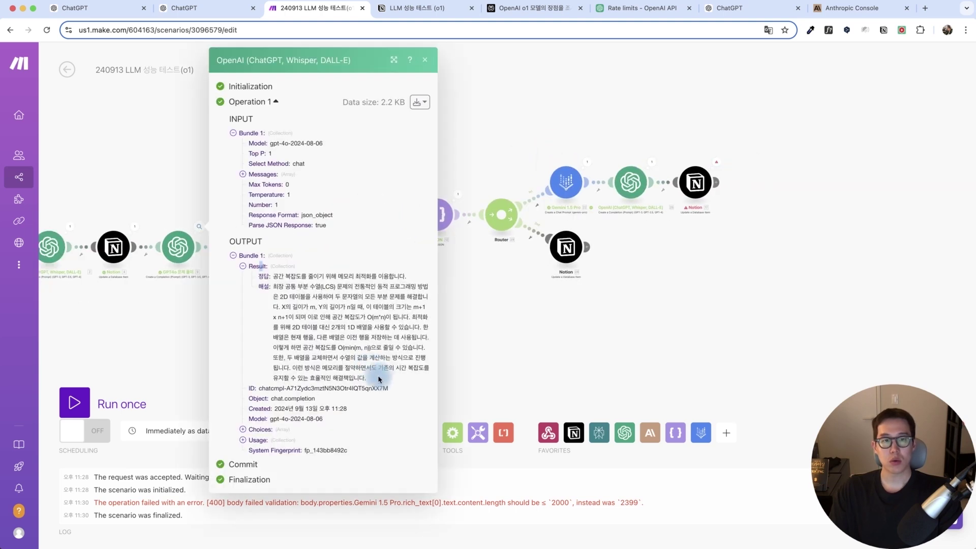
{"action": "left_click_drag", "start_coordinate": [566, 328], "coordinate": [758, 315]}
{"action": "scroll", "coordinate": [740, 318], "scroll_direction": "right", "scroll_amount": 3}
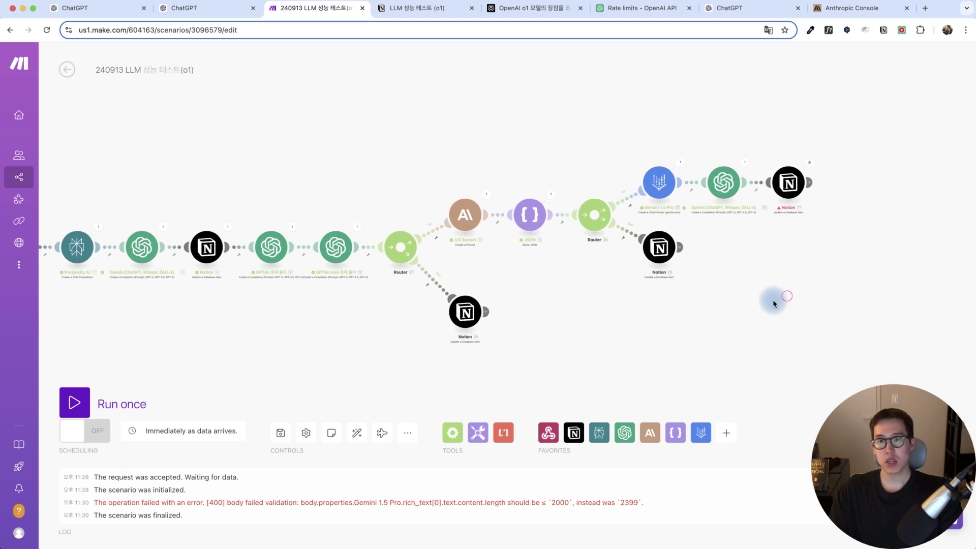
- In the Notion LLM test database, set the 상태 of the Coding row to 요청
{"action": "scroll", "coordinate": [774, 294], "scroll_direction": "right", "scroll_amount": 2}
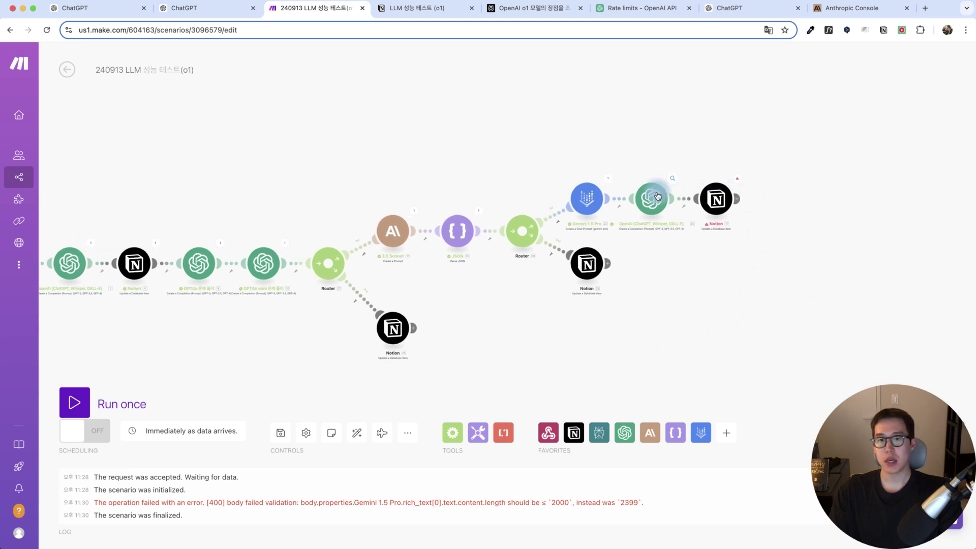
{"action": "left_click_drag", "start_coordinate": [701, 298], "coordinate": [754, 276]}
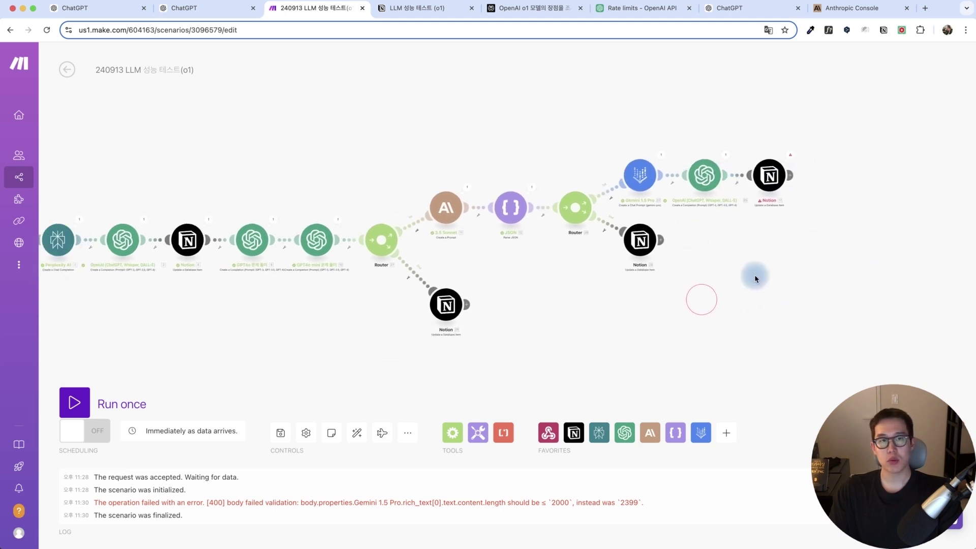
{"action": "left_click", "coordinate": [417, 8]}
{"action": "scroll", "coordinate": [397, 178], "scroll_direction": "left", "scroll_amount": 14}
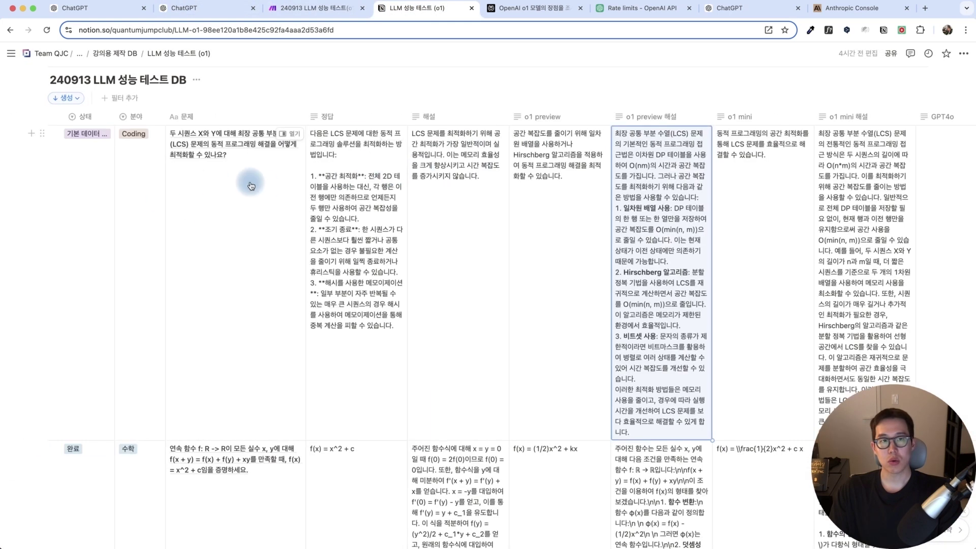
{"action": "left_click", "coordinate": [105, 184]}
{"action": "left_click", "coordinate": [98, 162]}
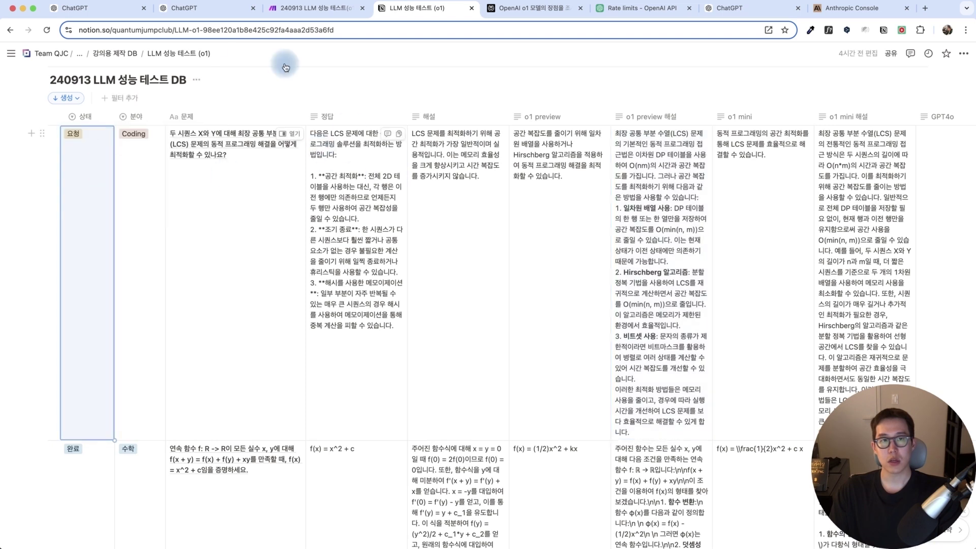
{"action": "left_click", "coordinate": [330, 9]}
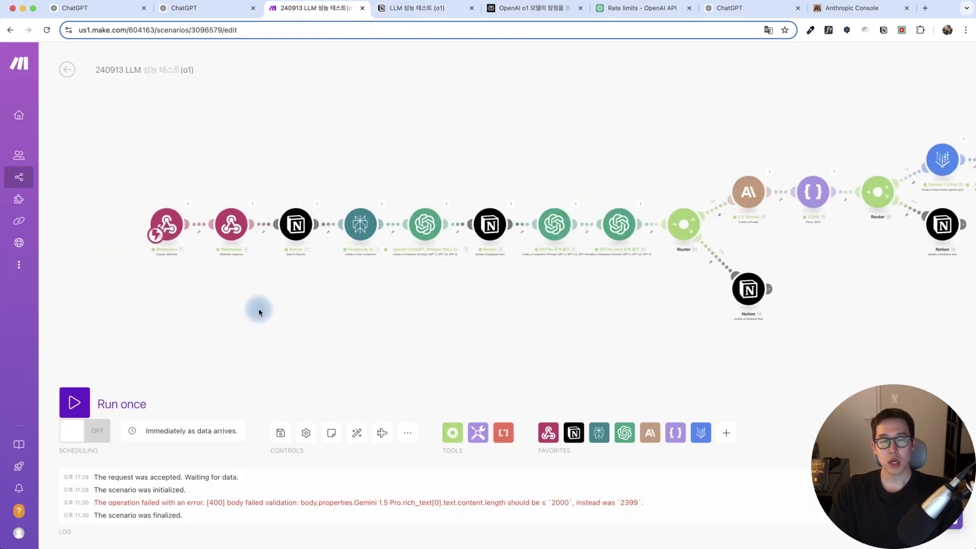
{"action": "key", "text": "ctrl+Tab"}
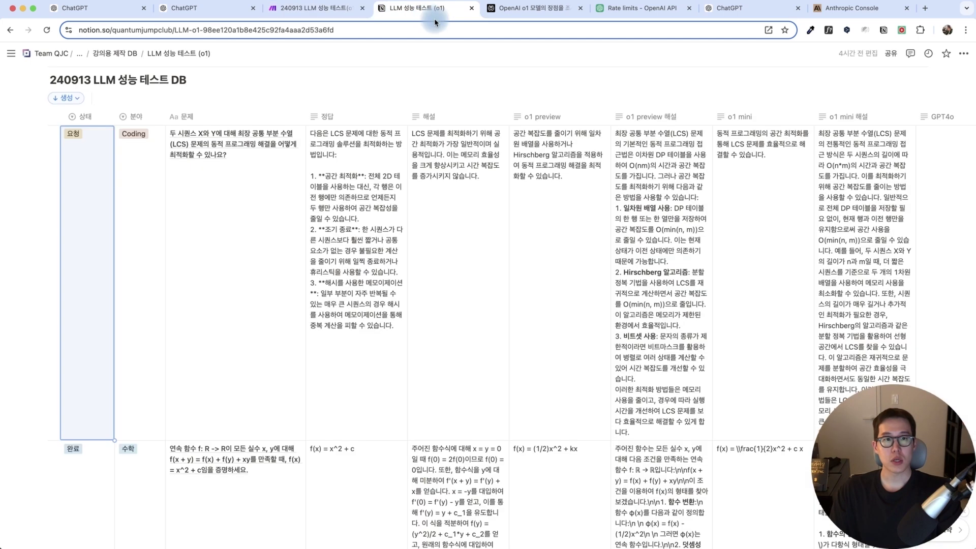
{"action": "left_click", "coordinate": [76, 120]}
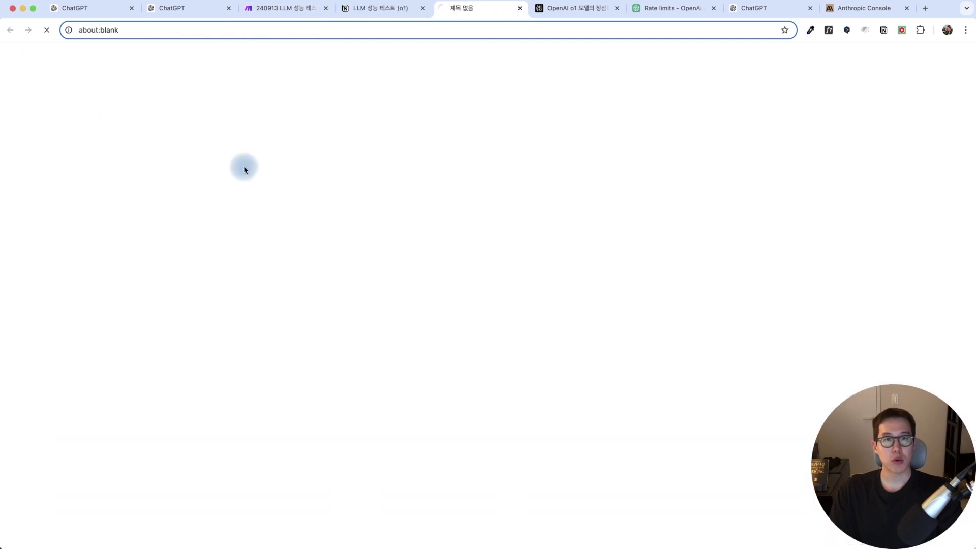
{"action": "left_click", "coordinate": [305, 14]}
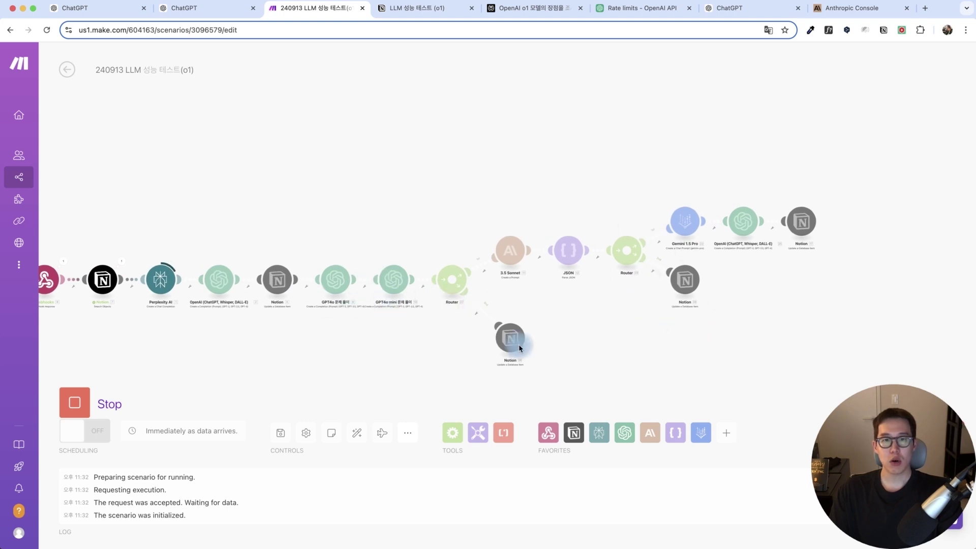
{"action": "left_click", "coordinate": [75, 402]}
- Reorder the routes of both routers so the Notion update runs first and the remaining model branch second
{"action": "scroll", "coordinate": [387, 338], "scroll_direction": "up", "scroll_amount": 2}
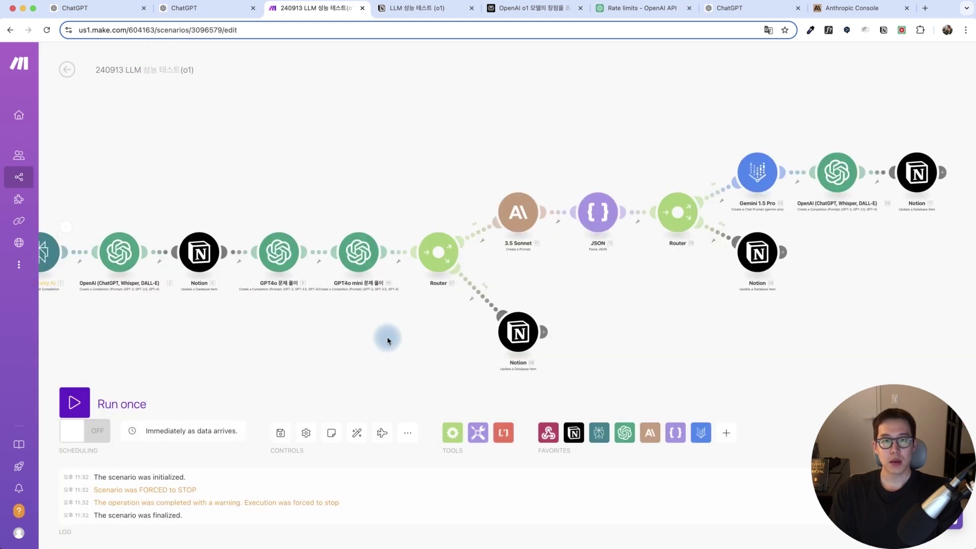
{"action": "right_click", "coordinate": [447, 257]}
{"action": "left_click", "coordinate": [485, 280]}
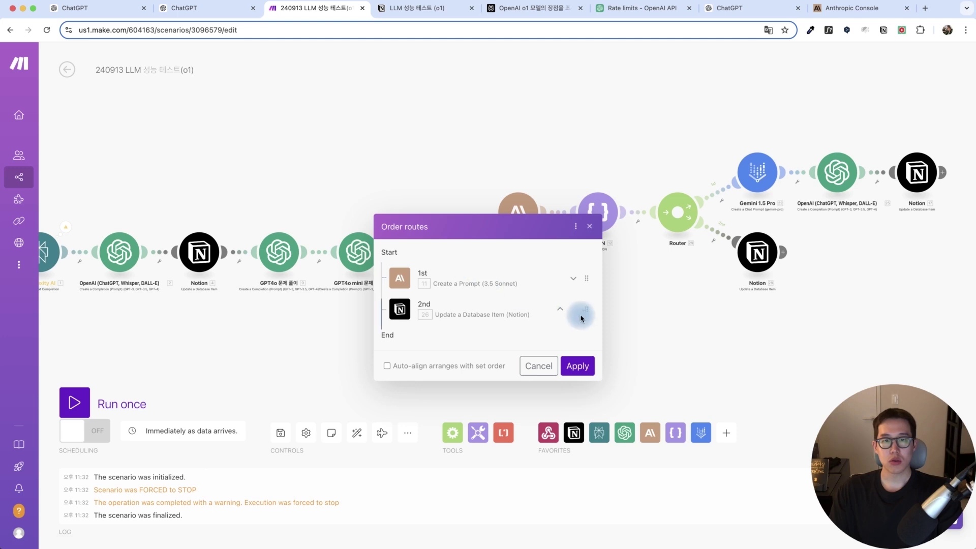
{"action": "left_click_drag", "start_coordinate": [587, 312], "coordinate": [587, 278]}
{"action": "left_click", "coordinate": [577, 366]}
{"action": "right_click", "coordinate": [677, 212]}
{"action": "left_click", "coordinate": [720, 237]}
{"action": "left_click", "coordinate": [578, 365]}
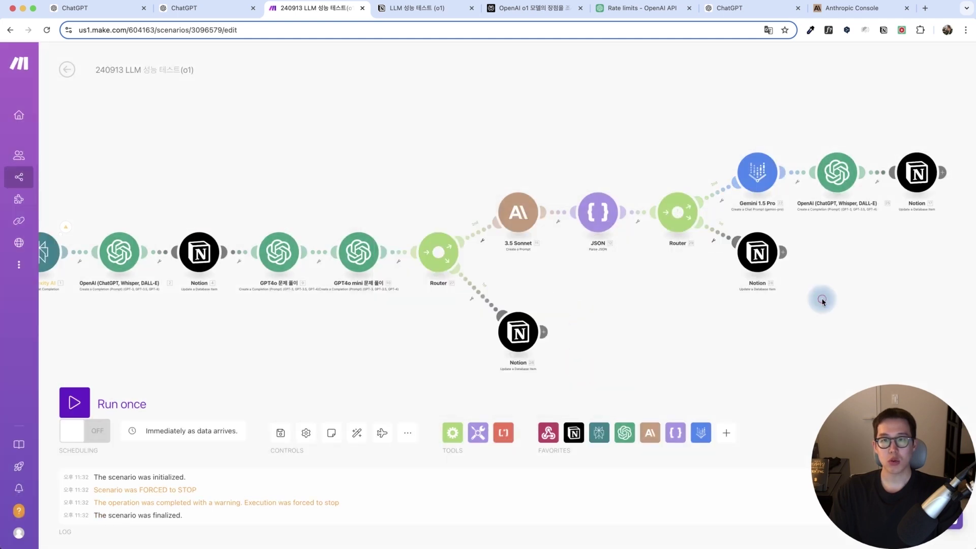
- In the Gemini branch's Notion module, clear the GPT4o mini and GPT4o answers and map Gemini 1.5 Pro to the OpenAI result answer
{"action": "left_click", "coordinate": [728, 187]}
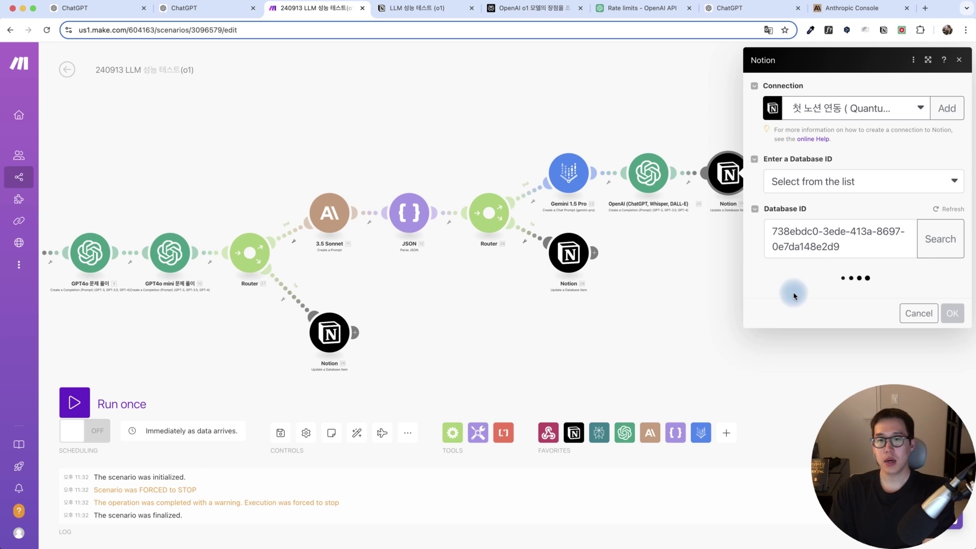
{"action": "scroll", "coordinate": [645, 341], "scroll_direction": "down", "scroll_amount": 3}
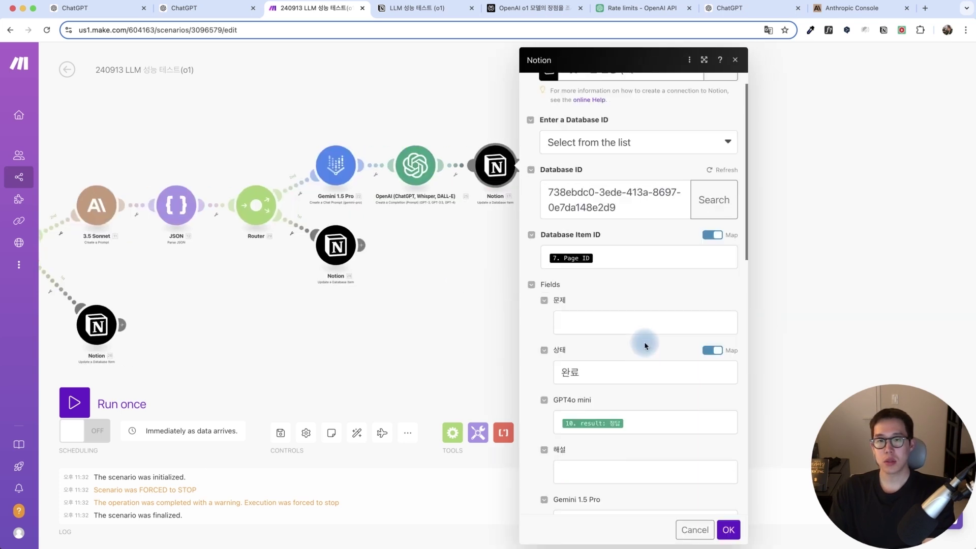
{"action": "left_click", "coordinate": [646, 378]}
{"action": "left_click", "coordinate": [658, 476]}
{"action": "key", "text": "BackSpace"}
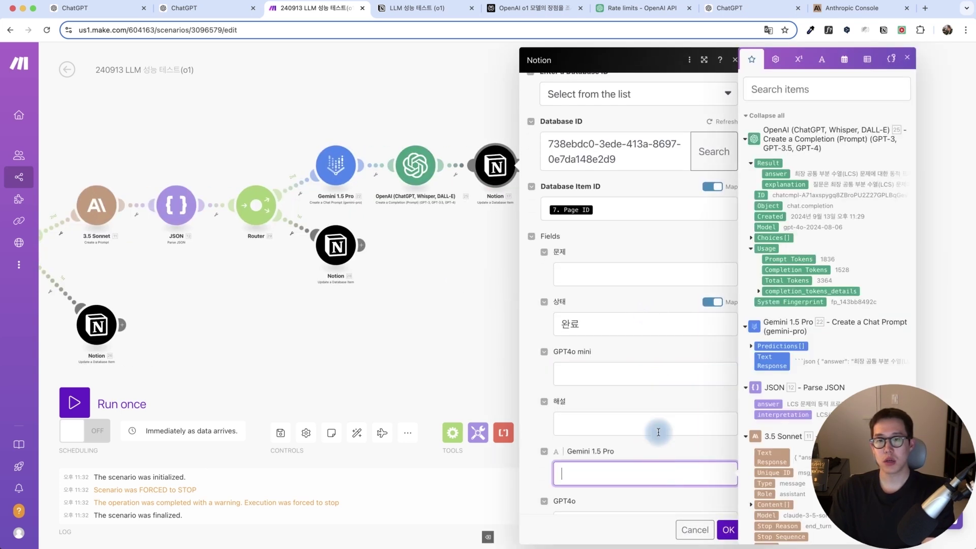
{"action": "scroll", "coordinate": [645, 402], "scroll_direction": "down", "scroll_amount": 3}
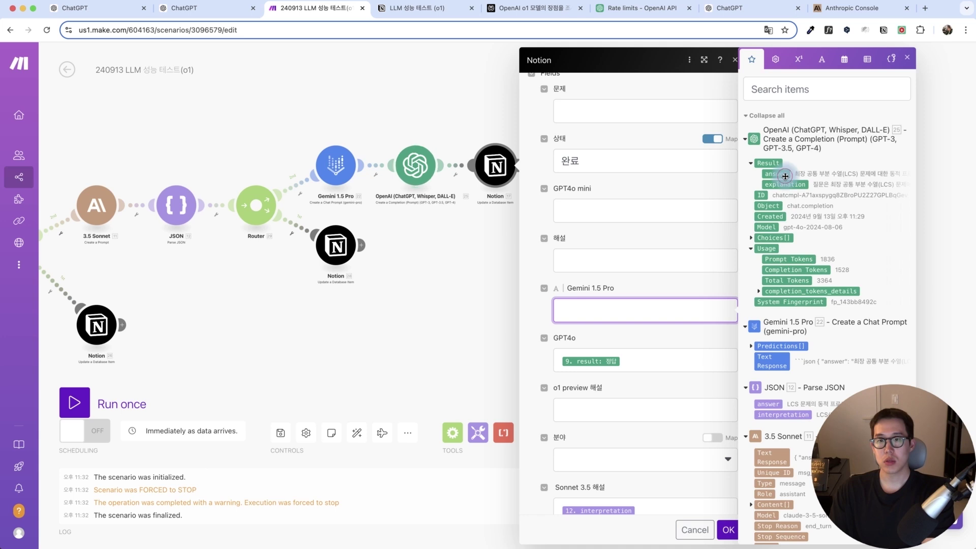
{"action": "left_click", "coordinate": [680, 359]}
{"action": "key", "text": "BackSpace"}
- Clear the Sonnet 3.5 해설, GPT4o 해설, Sonnet 3.5 and GPT4o mini 해설 mappings in this Notion module and confirm its settings
{"action": "scroll", "coordinate": [655, 366], "scroll_direction": "down", "scroll_amount": 3}
{"action": "left_click", "coordinate": [654, 344]}
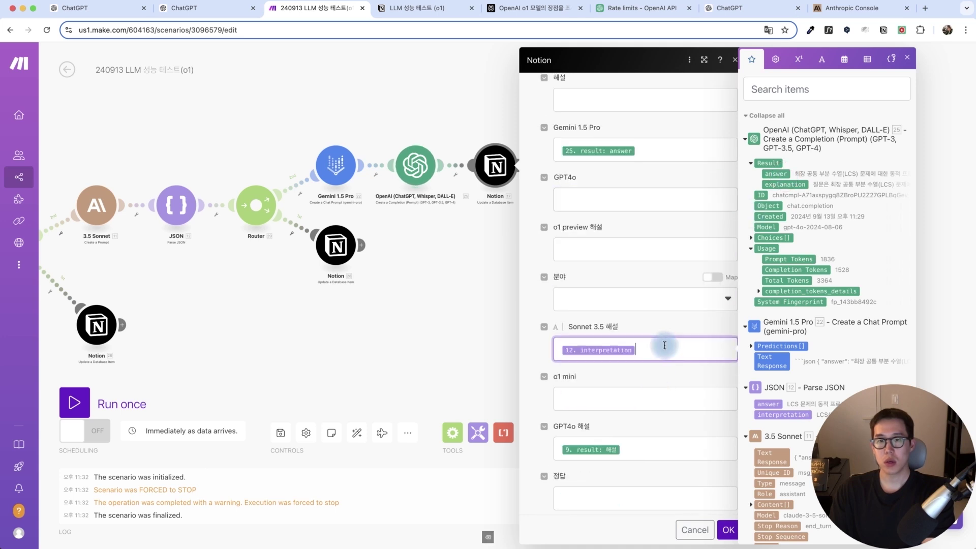
{"action": "key", "text": "BackSpace"}
{"action": "left_click", "coordinate": [639, 451]}
{"action": "key", "text": "BackSpace"}
{"action": "scroll", "coordinate": [642, 442], "scroll_direction": "down", "scroll_amount": 5}
{"action": "left_click", "coordinate": [647, 404]}
{"action": "left_click", "coordinate": [623, 350]}
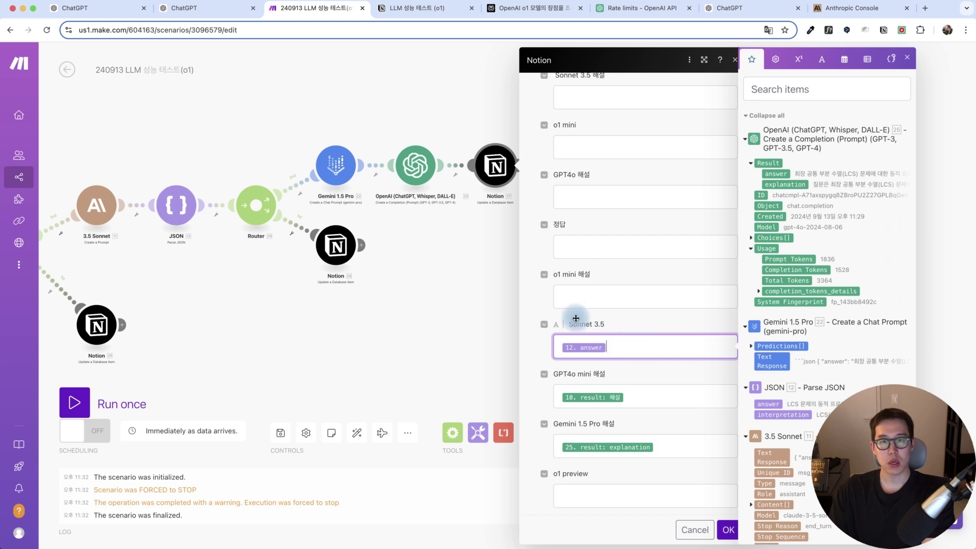
{"action": "left_click", "coordinate": [637, 400]}
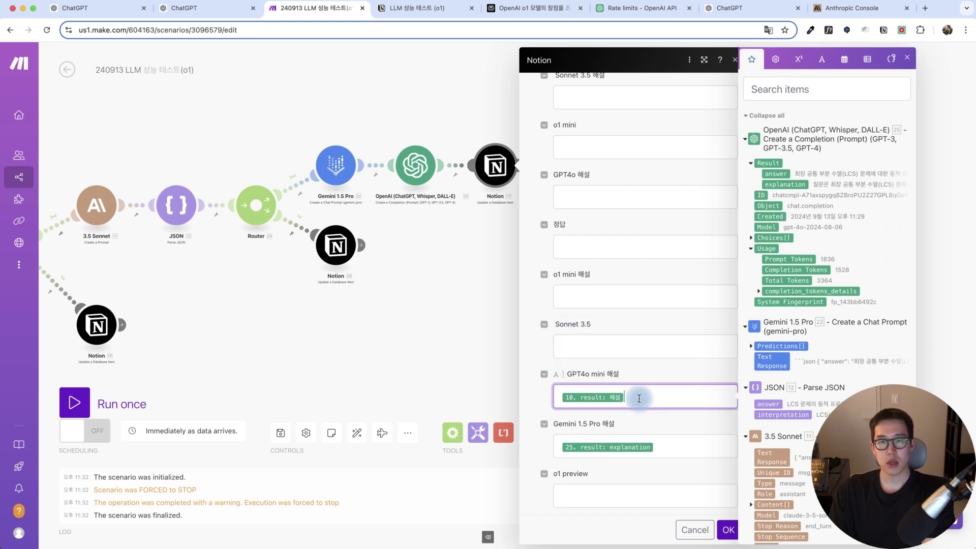
{"action": "scroll", "coordinate": [644, 361], "scroll_direction": "up", "scroll_amount": 10}
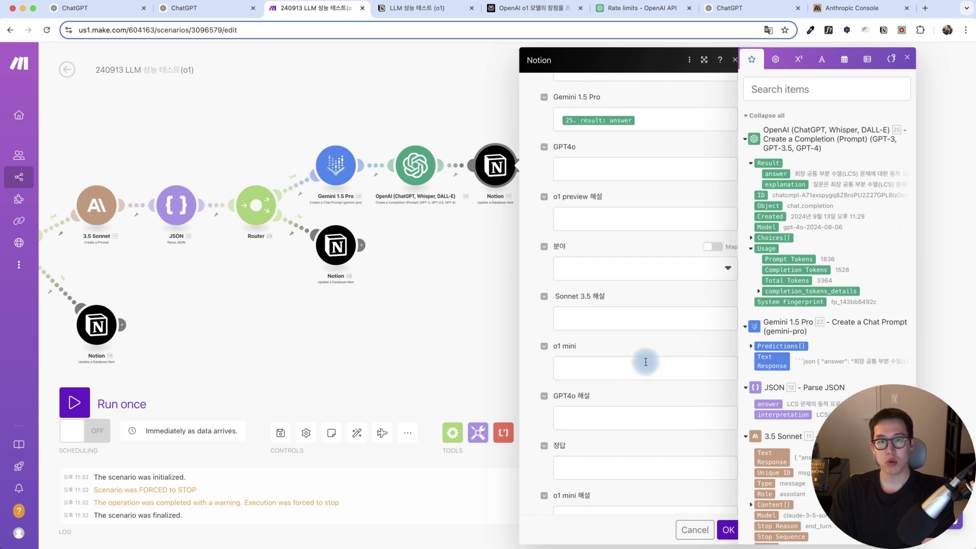
{"action": "scroll", "coordinate": [596, 273], "scroll_direction": "up", "scroll_amount": 5}
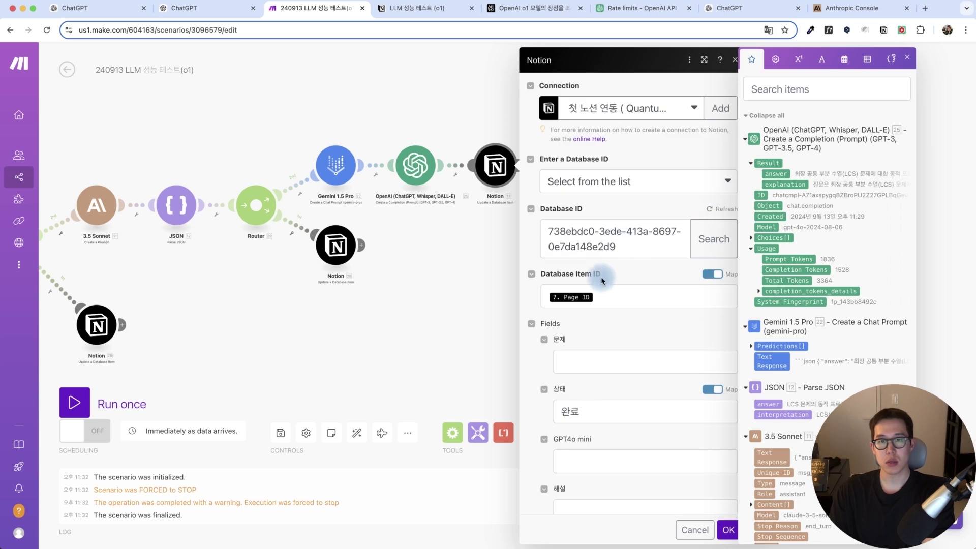
{"action": "left_click", "coordinate": [724, 528]}
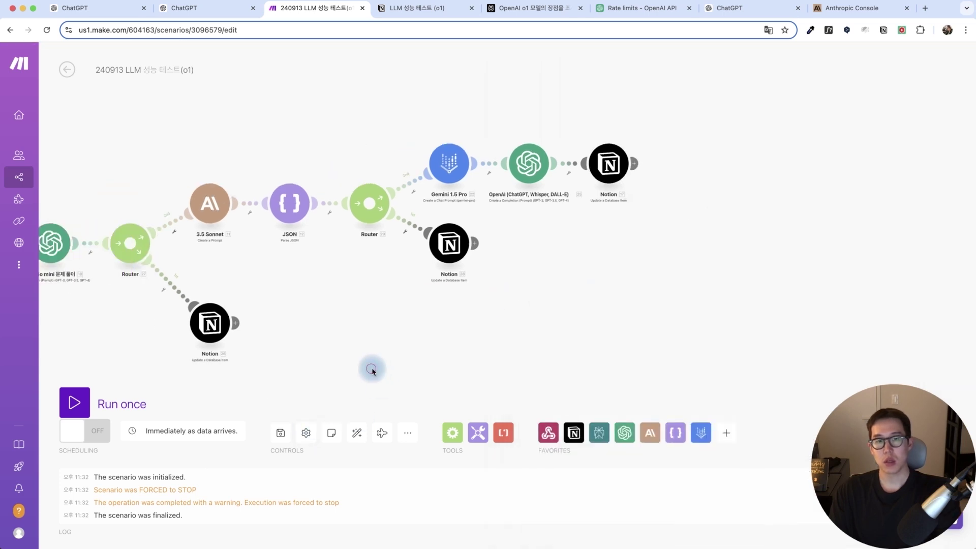
- Auto-align the scenario's modules to the new route order and save the scenario
{"action": "left_click", "coordinate": [357, 434]}
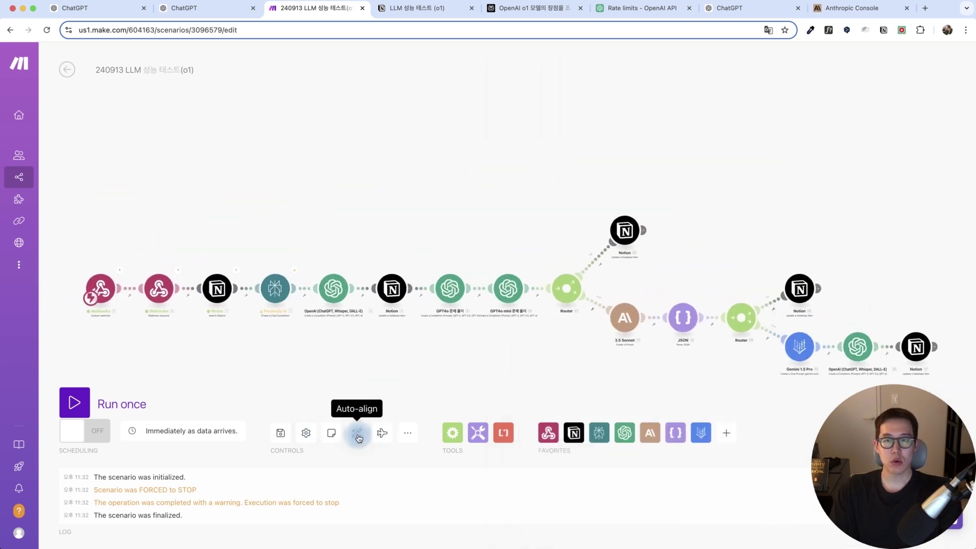
{"action": "left_click_drag", "start_coordinate": [559, 363], "coordinate": [451, 346]}
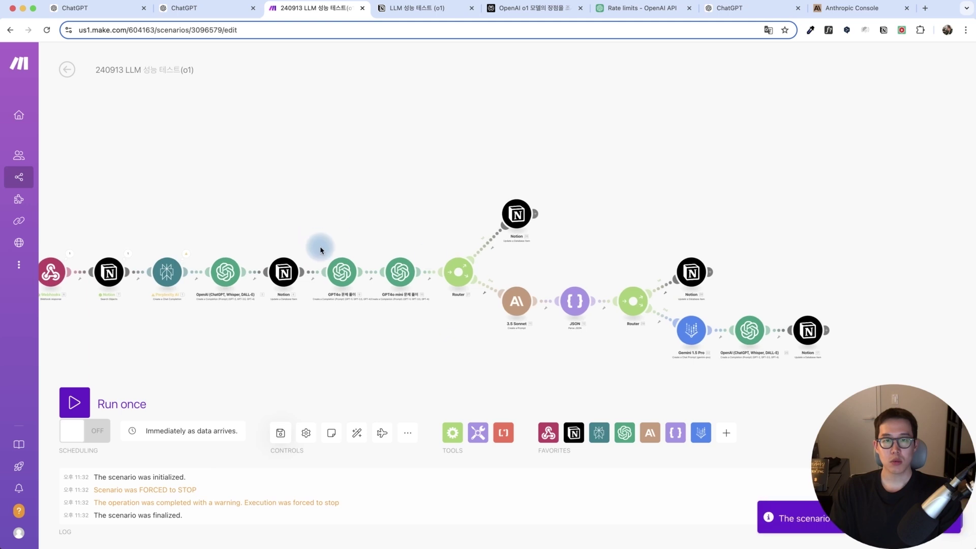
{"action": "left_click_drag", "start_coordinate": [823, 281], "coordinate": [888, 257]}
{"action": "left_click_drag", "start_coordinate": [467, 318], "coordinate": [517, 313]}
{"action": "left_click_drag", "start_coordinate": [873, 367], "coordinate": [794, 364]}
{"action": "left_click_drag", "start_coordinate": [564, 331], "coordinate": [610, 326]}
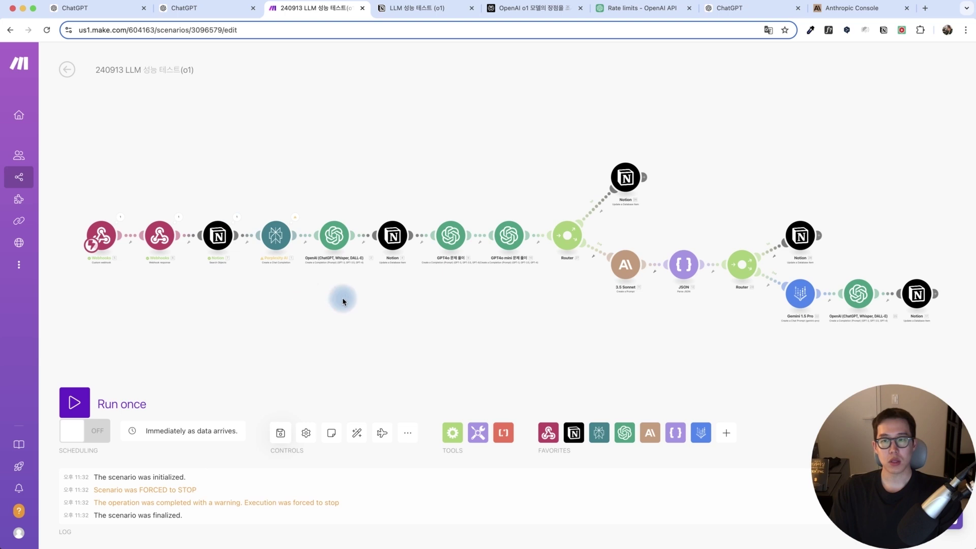
{"action": "left_click_drag", "start_coordinate": [342, 298], "coordinate": [322, 295]}
{"action": "left_click_drag", "start_coordinate": [573, 323], "coordinate": [517, 323]}
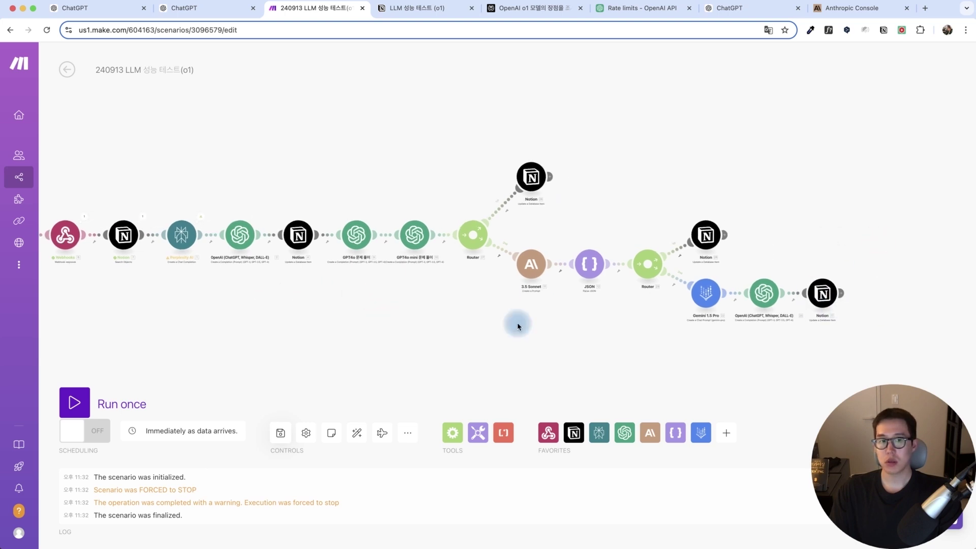
{"action": "left_click_drag", "start_coordinate": [358, 330], "coordinate": [426, 333]}
- Run the Make scenario once and trigger it with 실행 on the Notion test page
{"action": "left_click", "coordinate": [416, 7]}
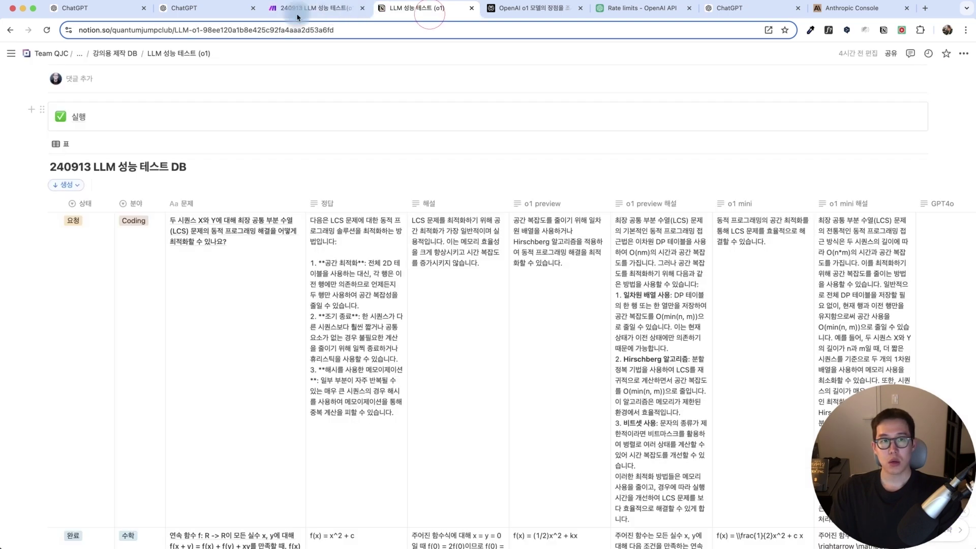
{"action": "left_click", "coordinate": [305, 8]}
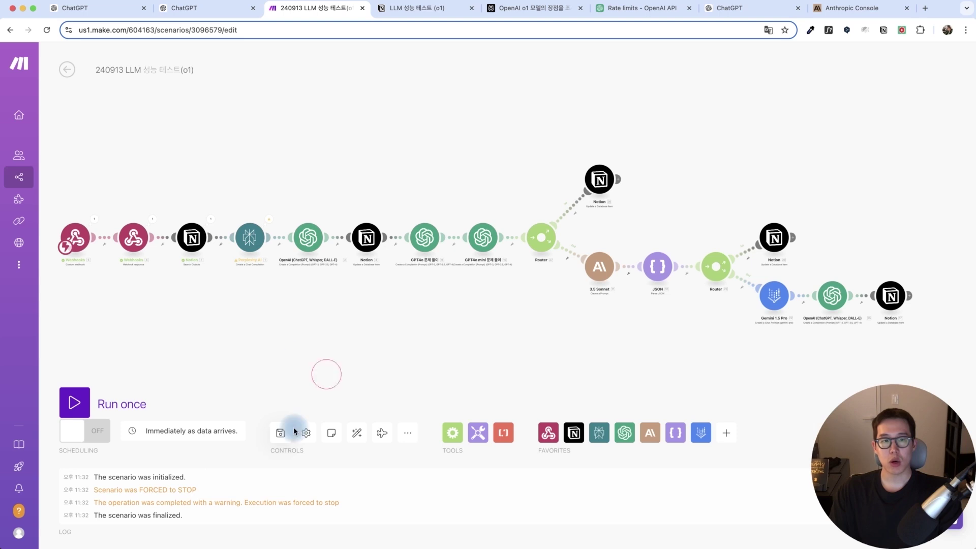
{"action": "left_click", "coordinate": [74, 402]}
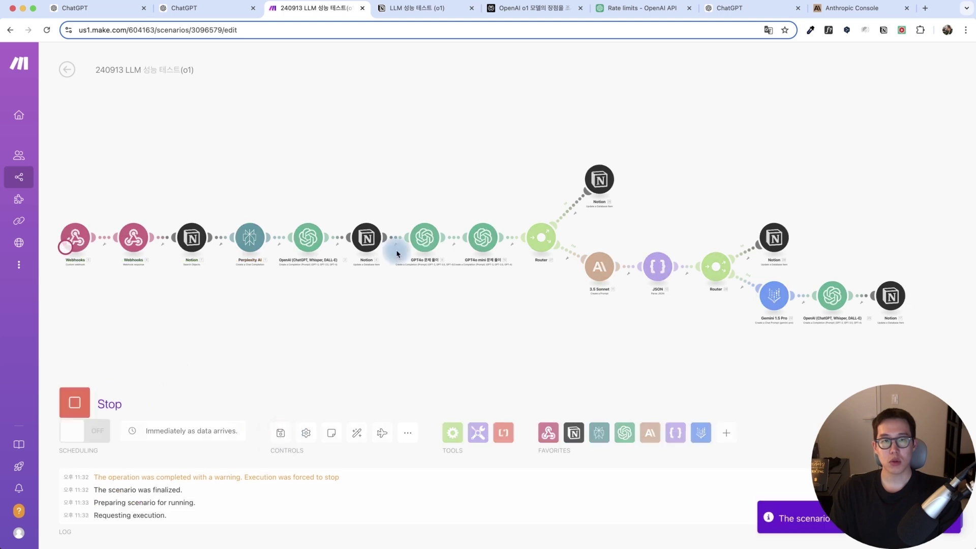
{"action": "left_click", "coordinate": [405, 15]}
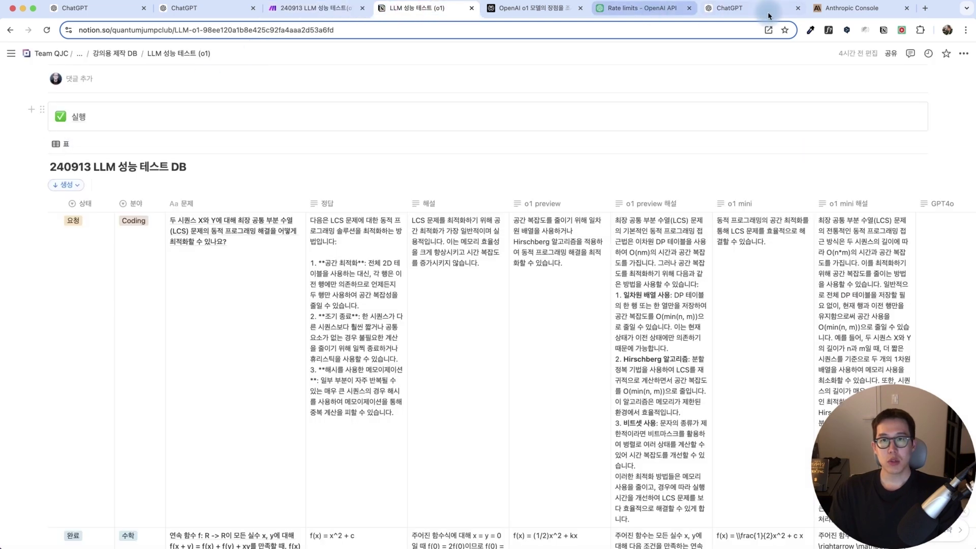
- Copy the Make scenario's edit URL and open the same scenario in a new browser tab
{"action": "left_click", "coordinate": [925, 9]}
{"action": "left_click", "coordinate": [286, 8]}
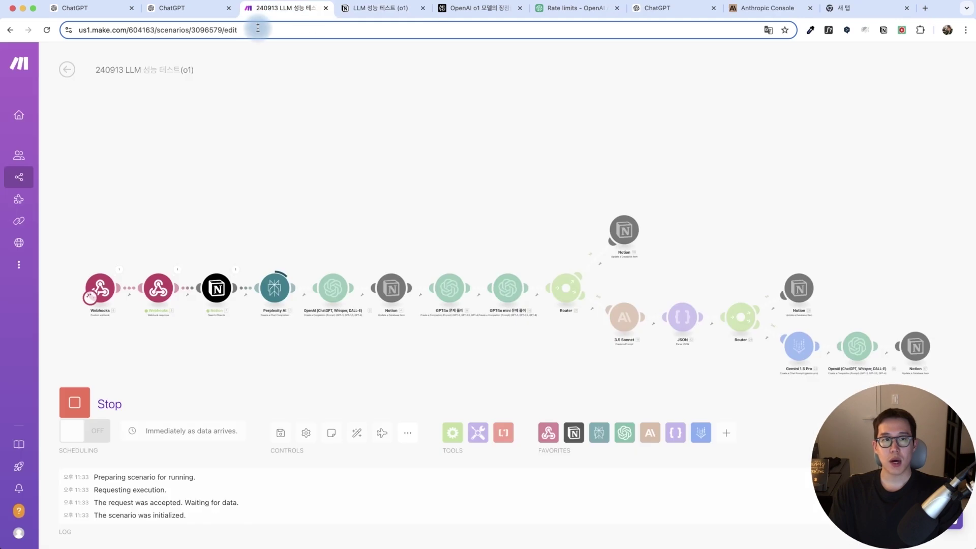
{"action": "left_click", "coordinate": [258, 29]}
{"action": "key", "text": "super+c"}
{"action": "left_click", "coordinate": [859, 12]}
{"action": "left_click", "coordinate": [218, 28]}
{"action": "key", "text": "super+v"}
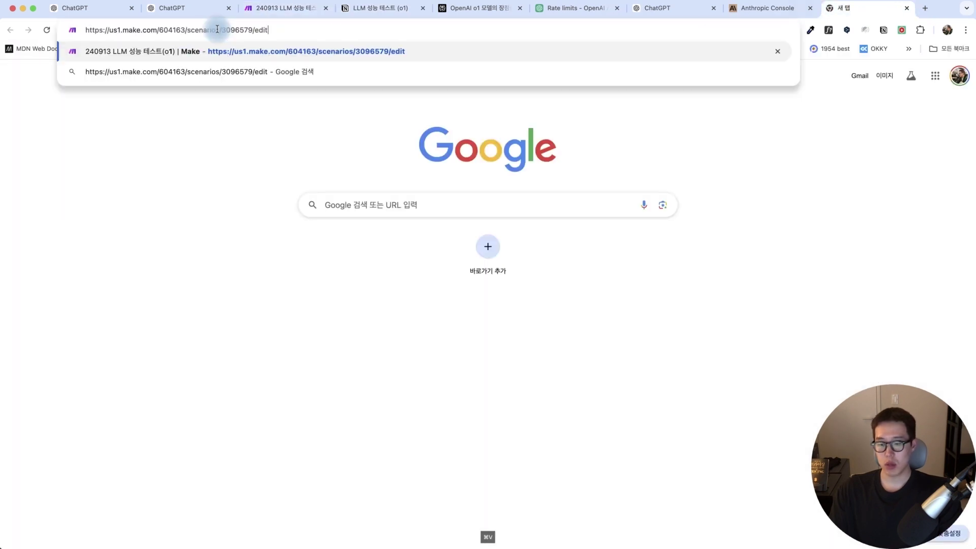
{"action": "key", "text": "Return"}
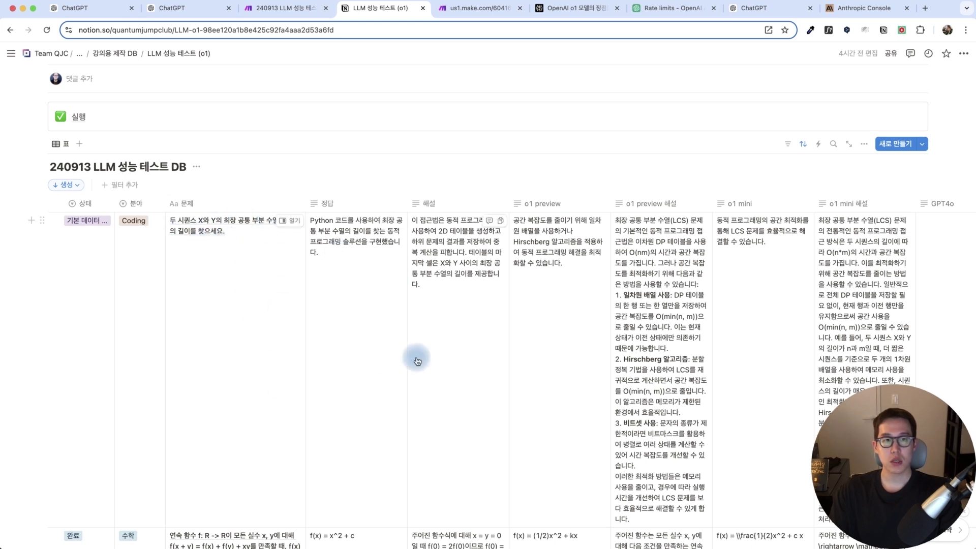
- Copy the Coding row's 문제 from Notion and replace the problem text in the ChatGPT o1-preview prompt being edited with it
{"action": "left_click", "coordinate": [235, 254]}
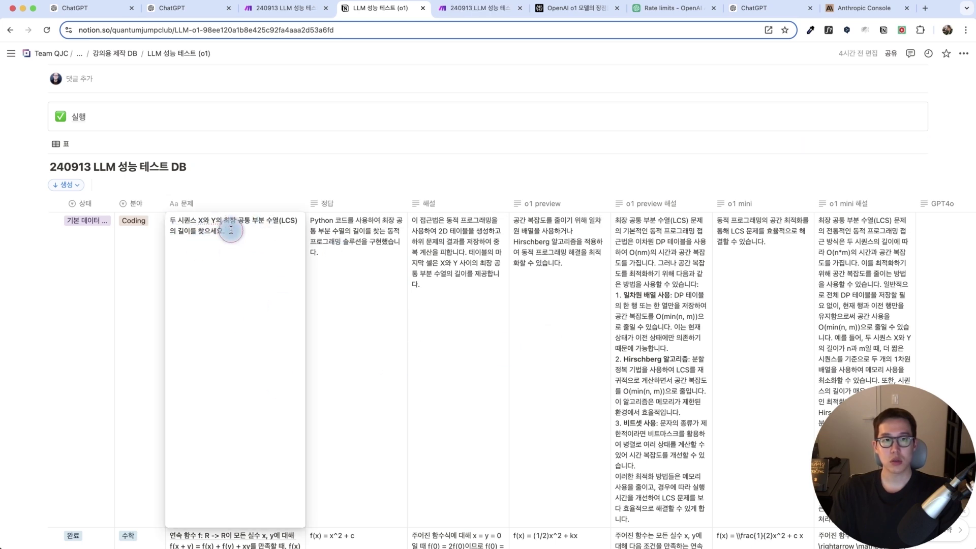
{"action": "key", "text": "super+a"}
{"action": "left_click", "coordinate": [96, 8]}
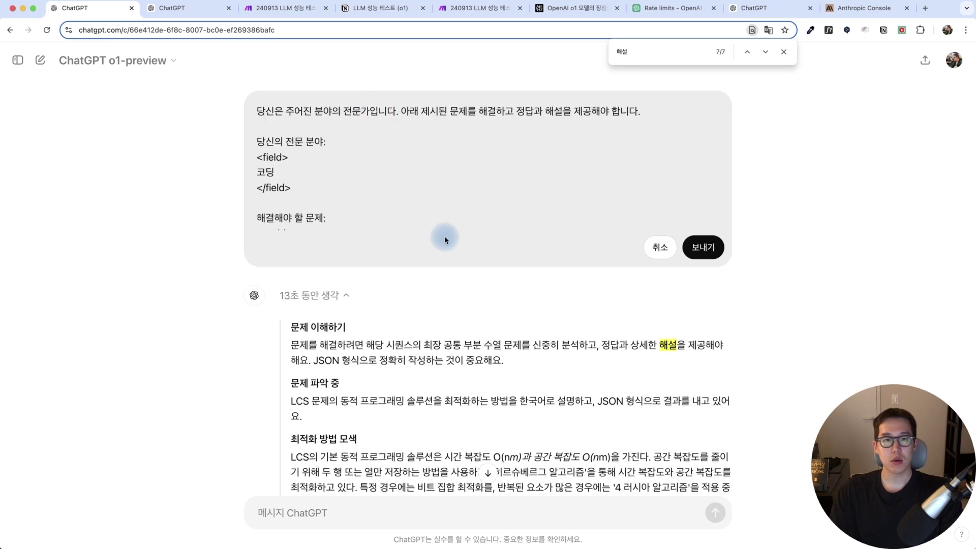
{"action": "scroll", "coordinate": [386, 208], "scroll_direction": "down", "scroll_amount": 2}
{"action": "triple_click", "coordinate": [467, 203]}
{"action": "key", "text": "super+v"}
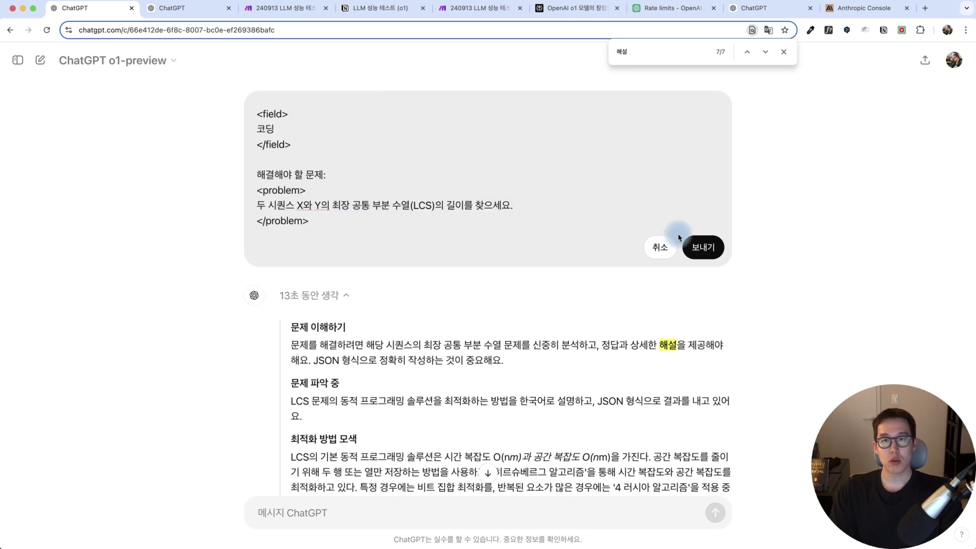
- Submit the edited coding prompt to o1-preview, then check the progress of the o1-mini response and the Make scenario run
{"action": "left_click", "coordinate": [703, 248]}
{"action": "left_click", "coordinate": [197, 9]}
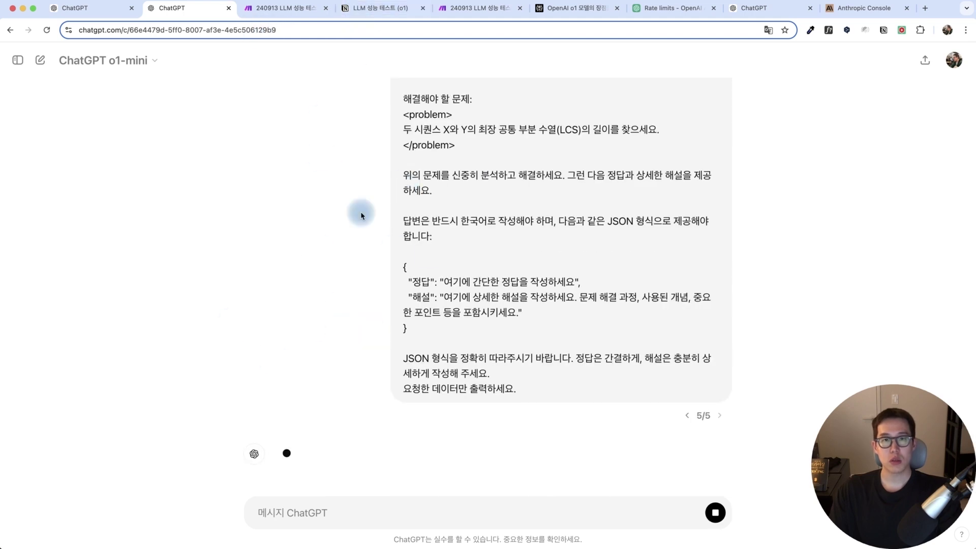
{"action": "left_click", "coordinate": [275, 7]}
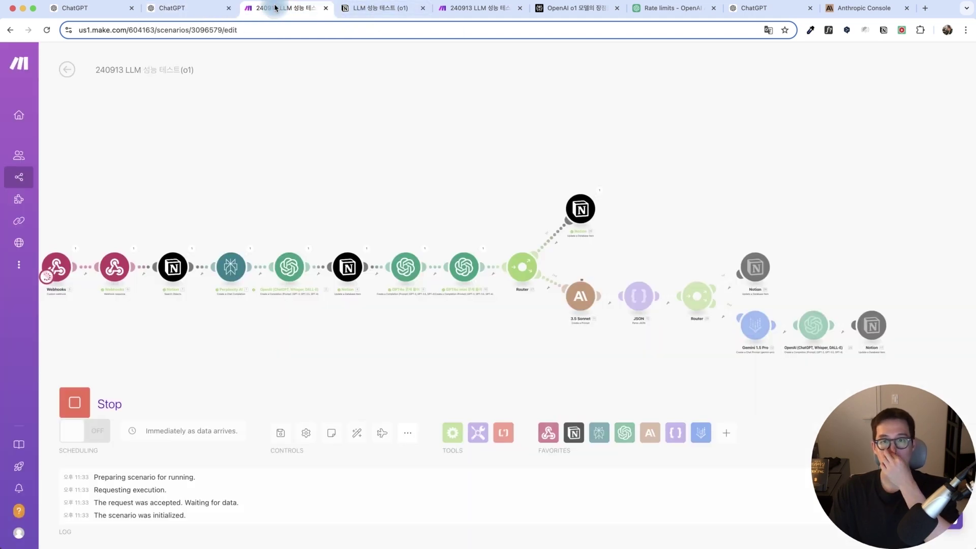
- Clear the Coding row's o1 preview, o1 preview 해설, o1 mini and o1 mini 해설 cells in the Notion table
{"action": "left_click", "coordinate": [382, 8]}
{"action": "scroll", "coordinate": [644, 294], "scroll_direction": "right", "scroll_amount": 2}
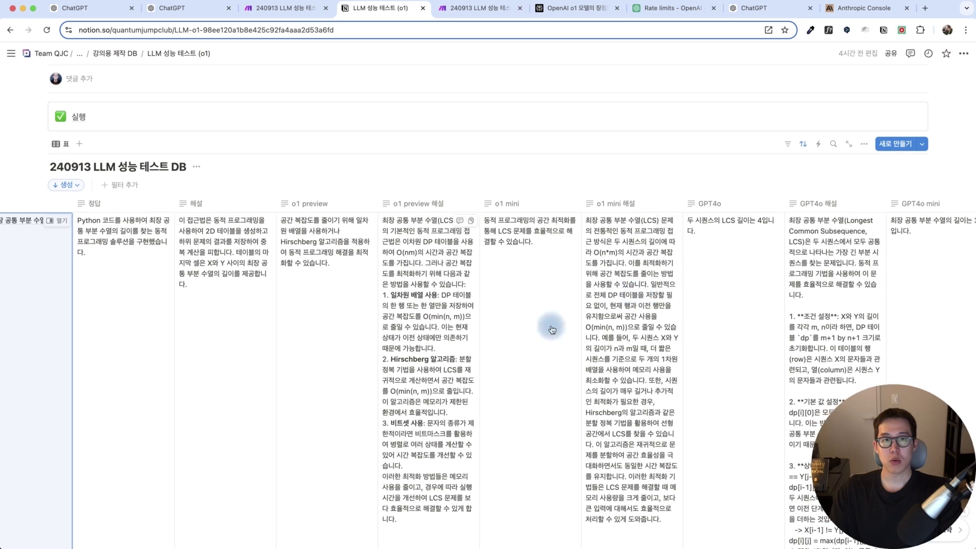
{"action": "left_click_drag", "start_coordinate": [345, 289], "coordinate": [604, 305]}
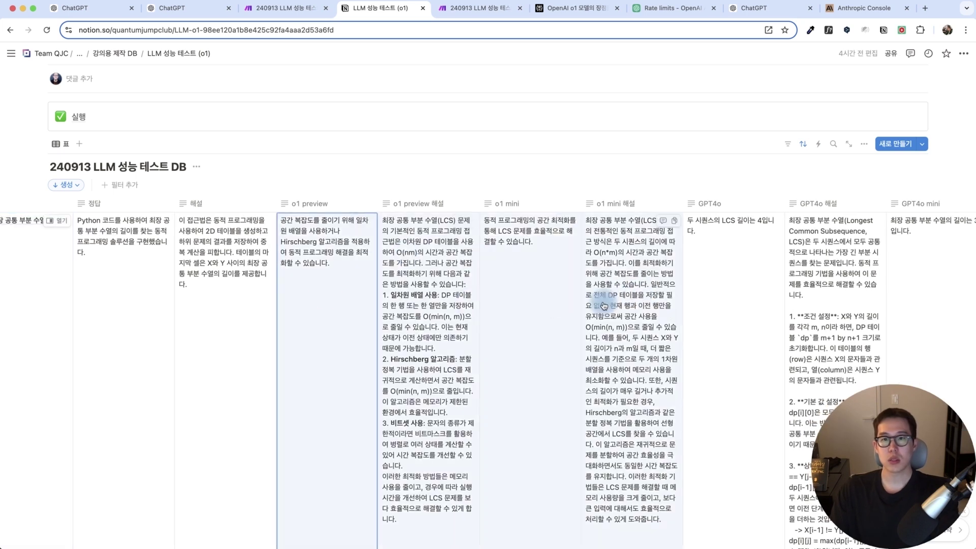
{"action": "key", "text": "BackSpace"}
{"action": "scroll", "coordinate": [610, 304], "scroll_direction": "right", "scroll_amount": 3}
{"action": "scroll", "coordinate": [610, 304], "scroll_direction": "right", "scroll_amount": 10}
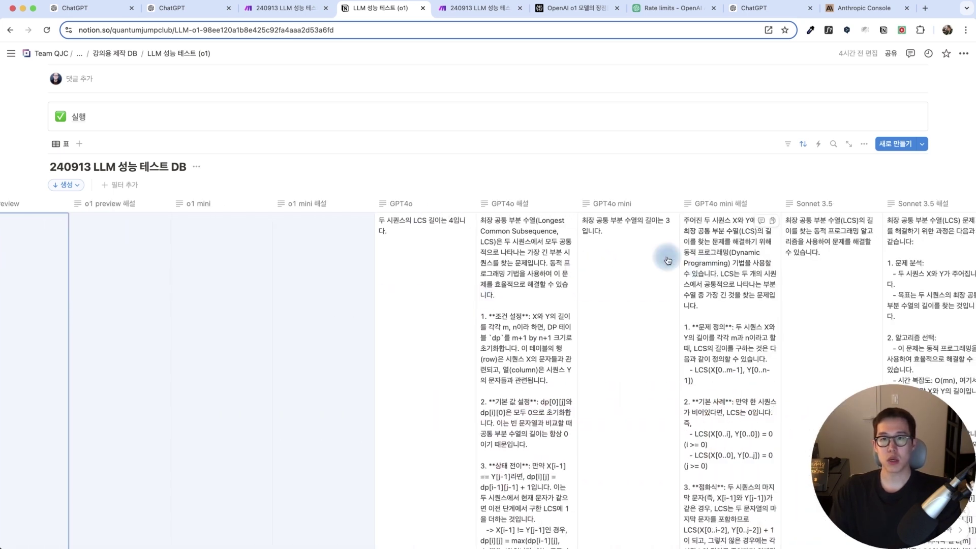
{"action": "scroll", "coordinate": [745, 290], "scroll_direction": "right", "scroll_amount": 4}
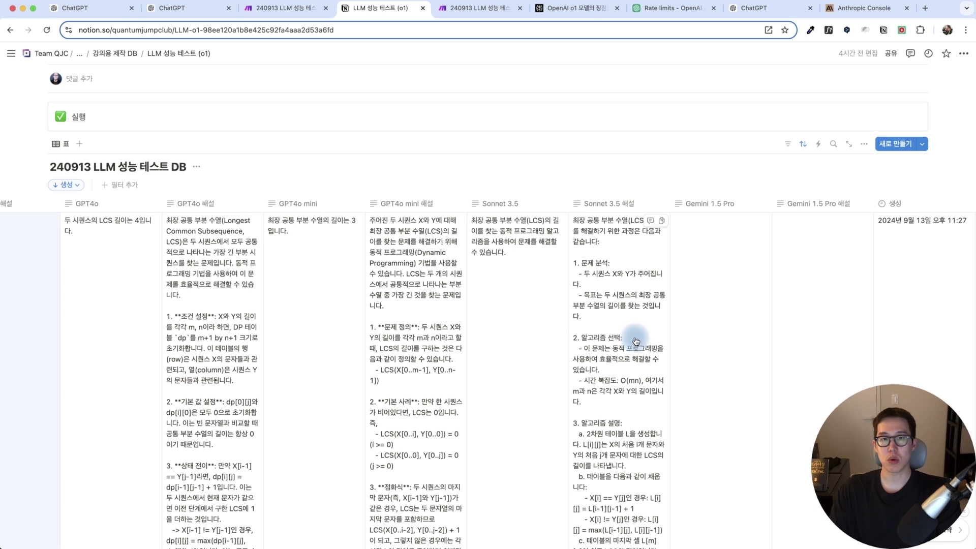
{"action": "scroll", "coordinate": [697, 315], "scroll_direction": "left", "scroll_amount": 20}
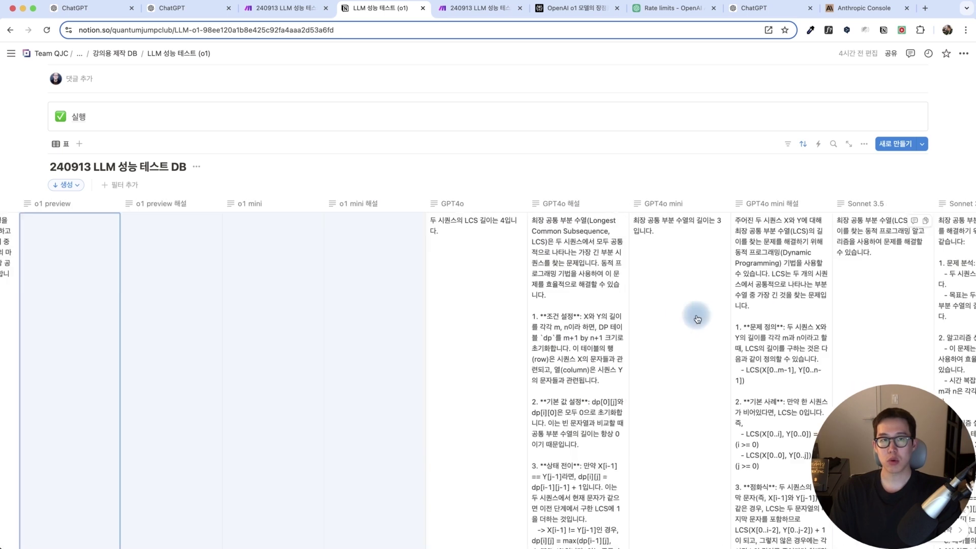
- Copy the 정답 text from the ChatGPT o1-mini response into the Coding row's o1 mini cell in Notion
{"action": "left_click", "coordinate": [183, 8]}
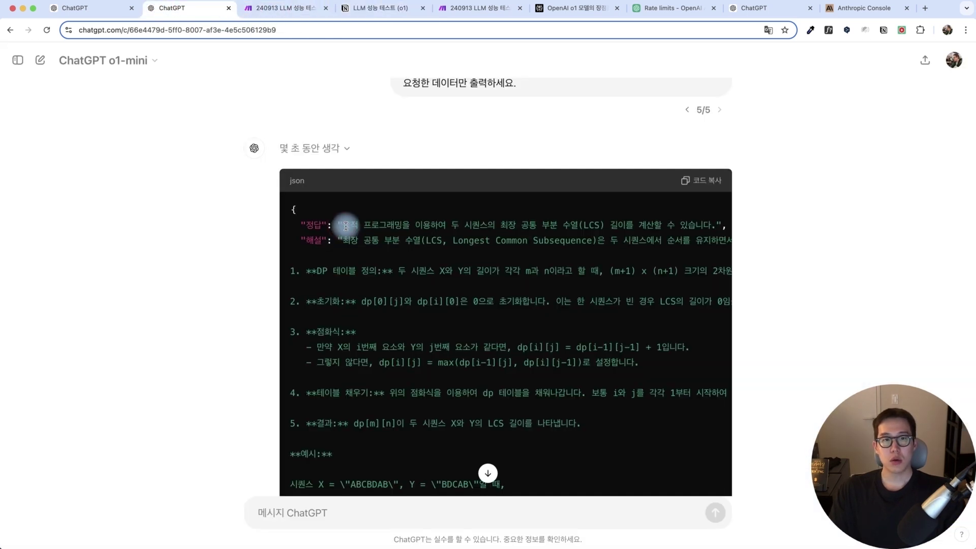
{"action": "left_click_drag", "start_coordinate": [344, 225], "coordinate": [584, 229]}
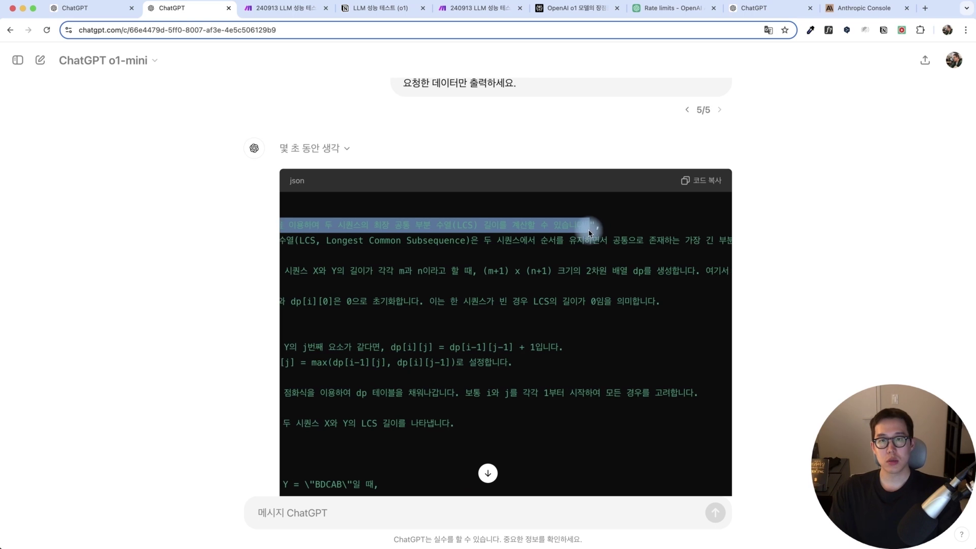
{"action": "key", "text": "super+c"}
{"action": "left_click", "coordinate": [379, 8]}
{"action": "scroll", "coordinate": [610, 249], "scroll_direction": "right", "scroll_amount": 2}
{"action": "left_click", "coordinate": [697, 257]}
{"action": "key", "text": "super+v"}
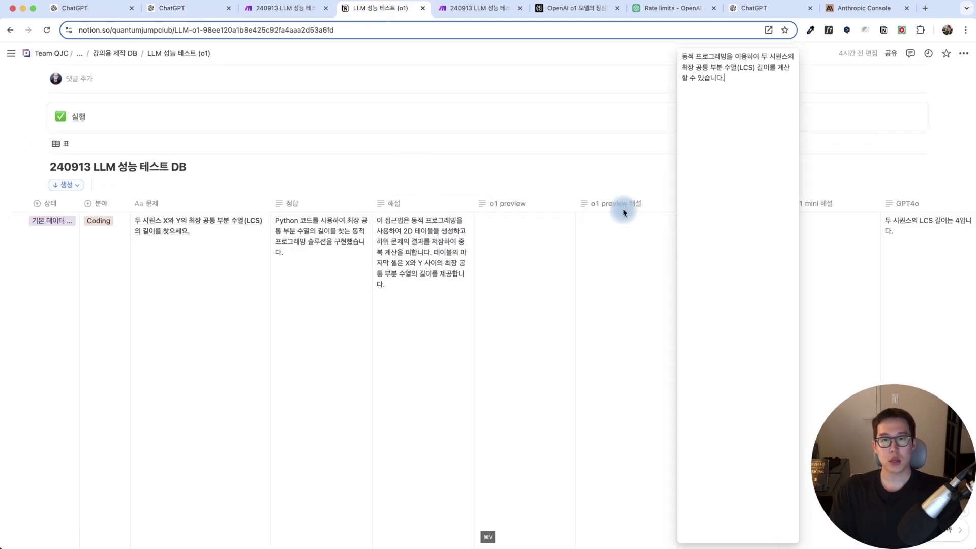
{"action": "left_click", "coordinate": [547, 223]}
- Copy the full 해설 text from the ChatGPT o1-mini response into the Coding row's o1 mini 해설 cell in Notion
{"action": "left_click", "coordinate": [207, 14]}
{"action": "left_click_drag", "start_coordinate": [290, 224], "coordinate": [673, 398]}
{"action": "key", "text": "super+c"}
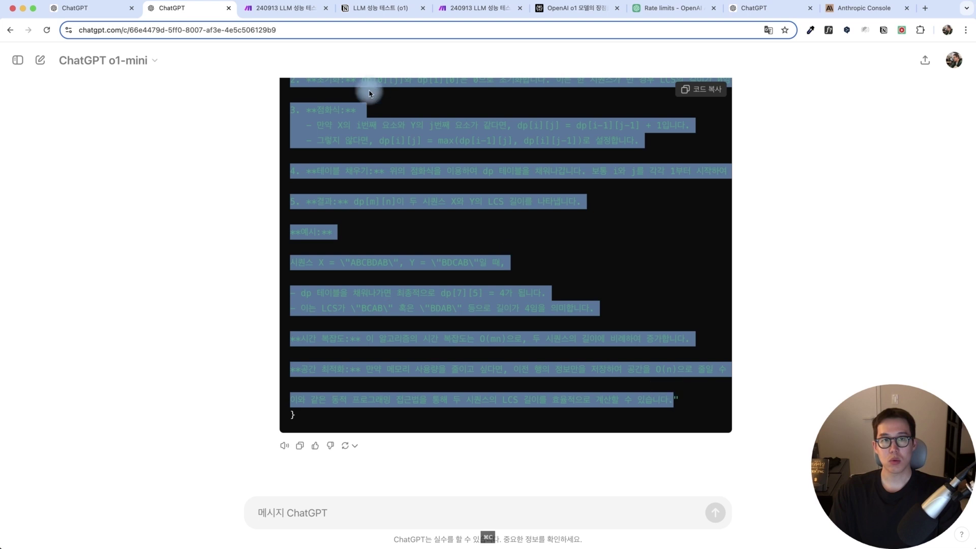
{"action": "left_click", "coordinate": [391, 9]}
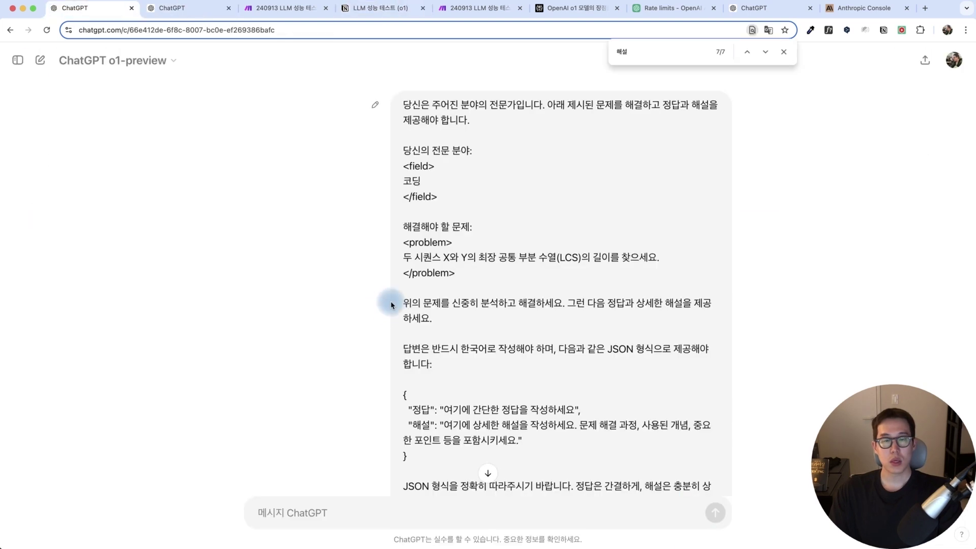
- Expand o1-preview's reasoning in ChatGPT and copy its 정답 text into the Coding row's o1 preview cell in Notion
{"action": "scroll", "coordinate": [418, 307], "scroll_direction": "down", "scroll_amount": 5}
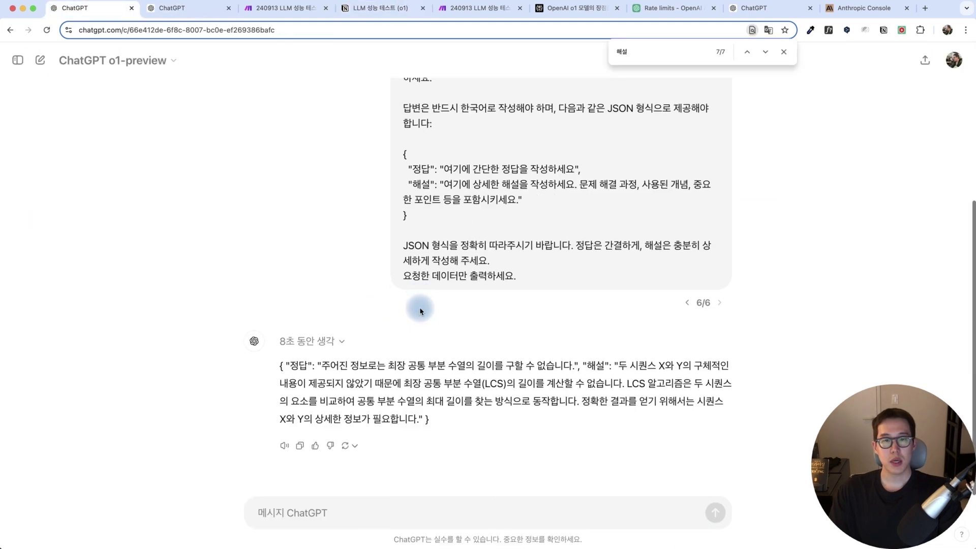
{"action": "left_click", "coordinate": [311, 349]}
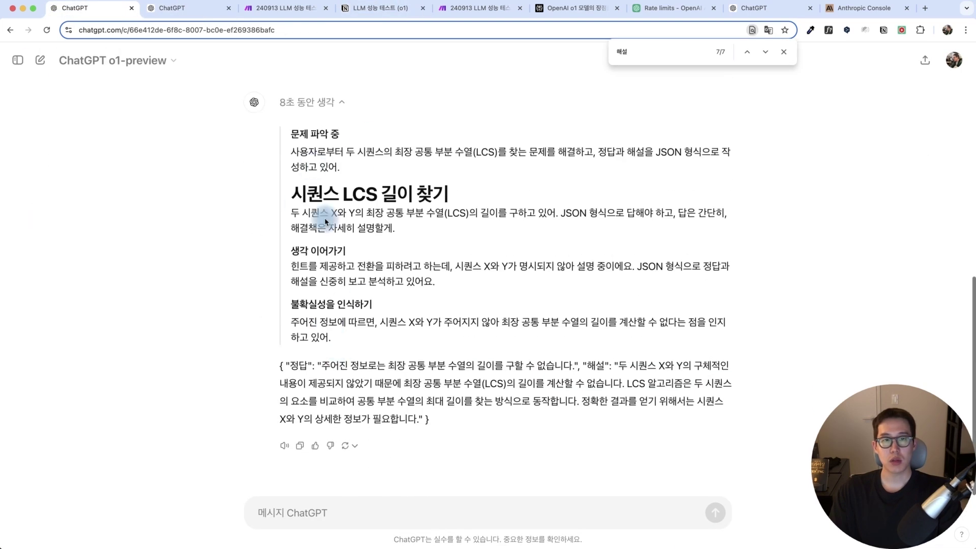
{"action": "left_click_drag", "start_coordinate": [361, 363], "coordinate": [581, 370]}
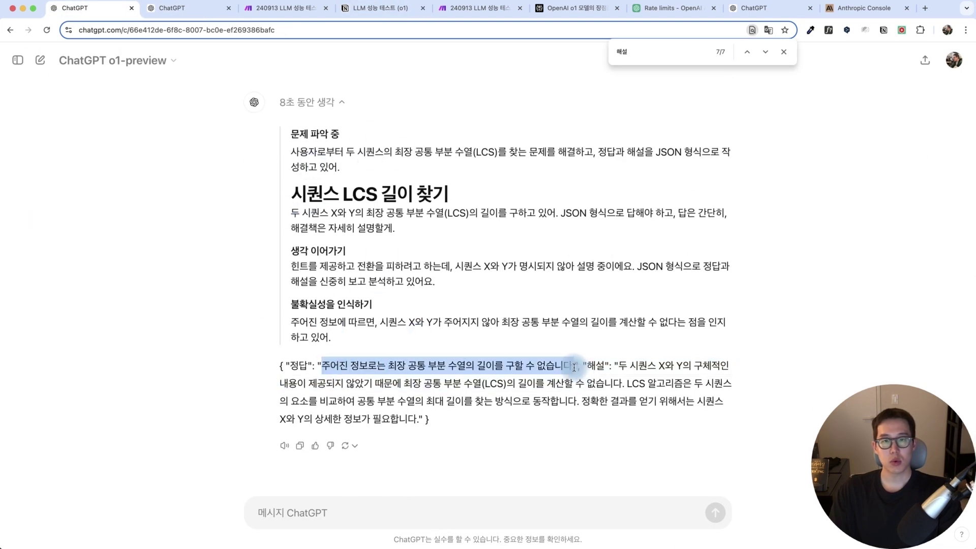
{"action": "left_click", "coordinate": [380, 7]}
{"action": "left_click", "coordinate": [518, 253]}
{"action": "key", "text": "super+v"}
{"action": "left_click", "coordinate": [202, 7]}
- Copy the 해설 text from the ChatGPT o1-preview response into the Coding row's o1 preview 해설 cell in Notion
{"action": "left_click", "coordinate": [96, 8]}
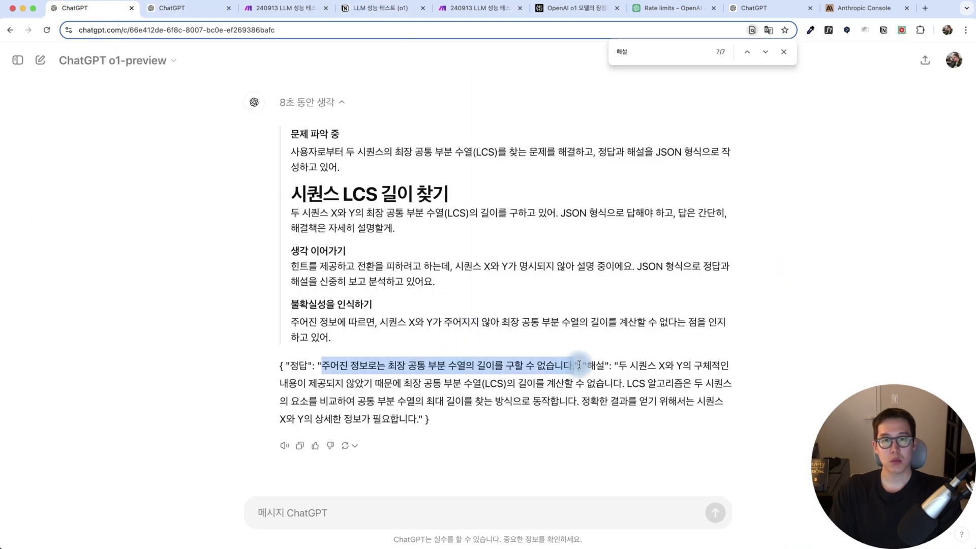
{"action": "left_click_drag", "start_coordinate": [619, 367], "coordinate": [419, 419]}
{"action": "key", "text": "super+c"}
{"action": "left_click", "coordinate": [473, 8]}
{"action": "left_click", "coordinate": [380, 7]}
{"action": "left_click", "coordinate": [558, 234]}
{"action": "key", "text": "super+v"}
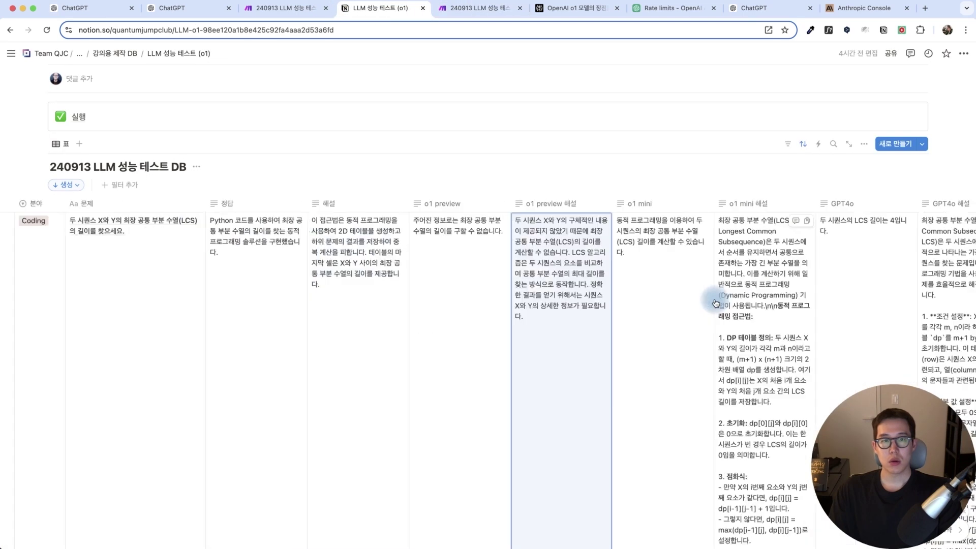
- Add a multi-select property at the end of the Notion table and name it 정답자
{"action": "scroll", "coordinate": [711, 300], "scroll_direction": "right", "scroll_amount": 15}
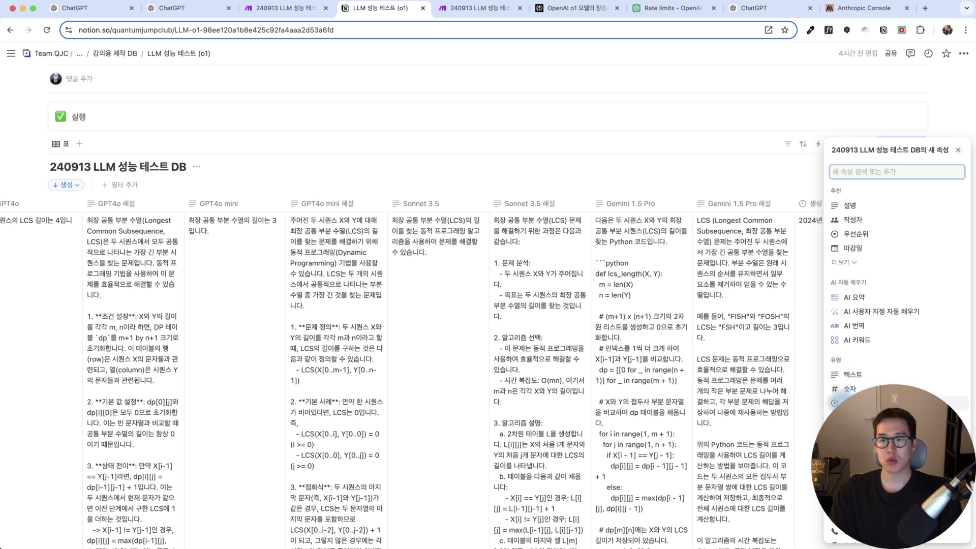
{"action": "left_click", "coordinate": [860, 374]}
{"action": "left_click", "coordinate": [802, 208]}
{"action": "left_click", "coordinate": [844, 135]}
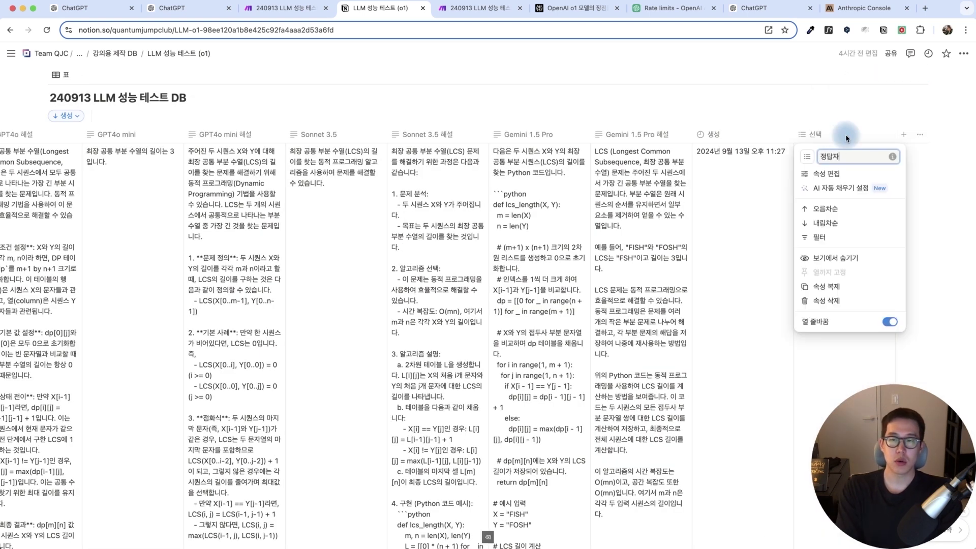
{"action": "left_click", "coordinate": [819, 162]}
{"action": "left_click", "coordinate": [833, 166]}
{"action": "left_click", "coordinate": [778, 207]}
- Return to the start of the Coding row and read the reference answer in its 정답 cell
{"action": "scroll", "coordinate": [633, 174], "scroll_direction": "left", "scroll_amount": 15}
{"action": "scroll", "coordinate": [479, 221], "scroll_direction": "right", "scroll_amount": 15}
{"action": "scroll", "coordinate": [478, 221], "scroll_direction": "left", "scroll_amount": 15}
{"action": "left_click", "coordinate": [407, 192]}
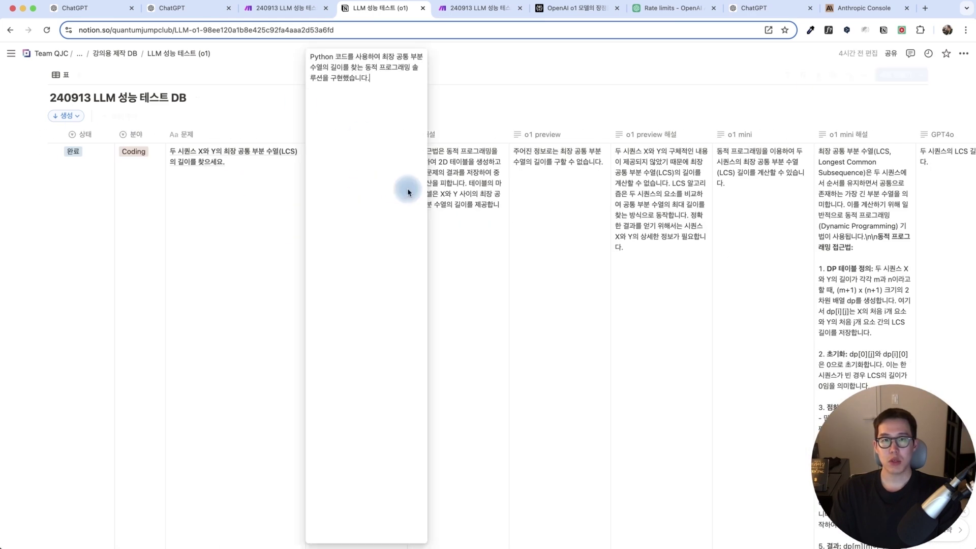
{"action": "left_click_drag", "start_coordinate": [382, 79], "coordinate": [312, 57]}
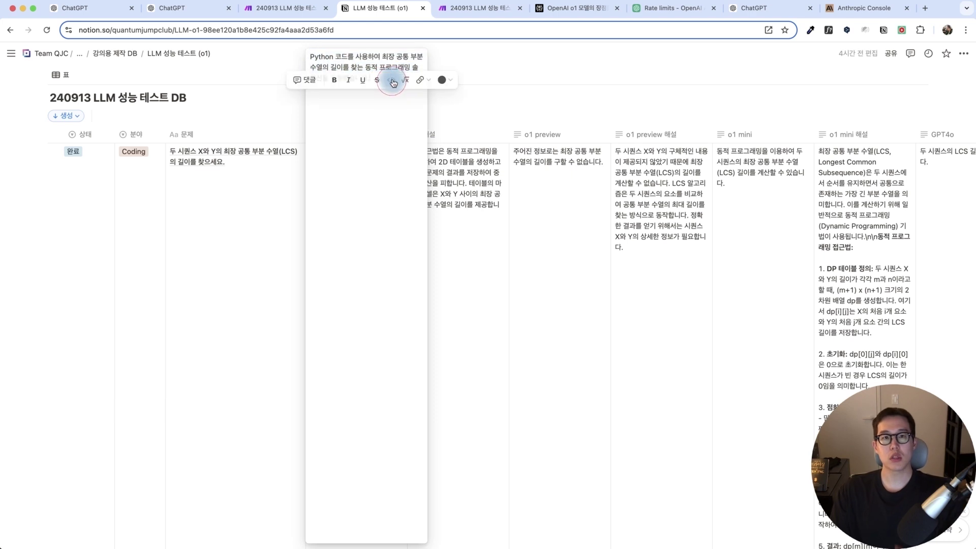
{"action": "left_click", "coordinate": [389, 114]}
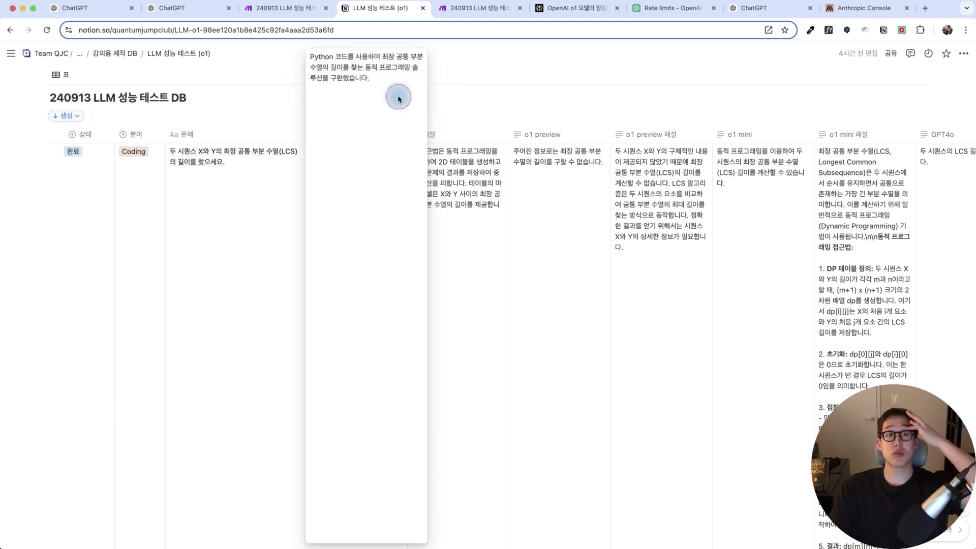
- Read the Coding row's o1 preview and o1 mini answers for comparison with the reference answer
{"action": "left_click", "coordinate": [518, 206]}
{"action": "left_click", "coordinate": [525, 207]}
{"action": "scroll", "coordinate": [508, 204], "scroll_direction": "right", "scroll_amount": 4}
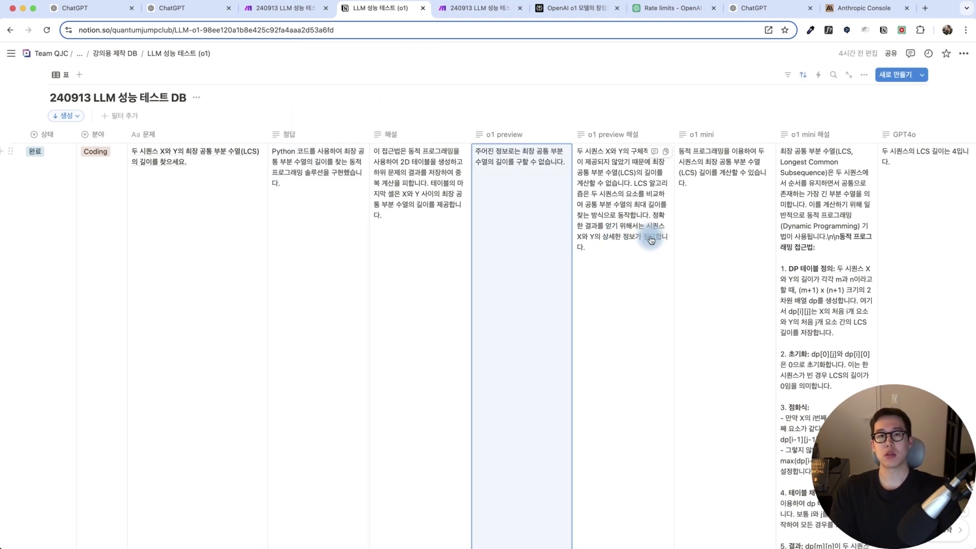
{"action": "left_click", "coordinate": [478, 173]}
{"action": "left_click", "coordinate": [516, 105]}
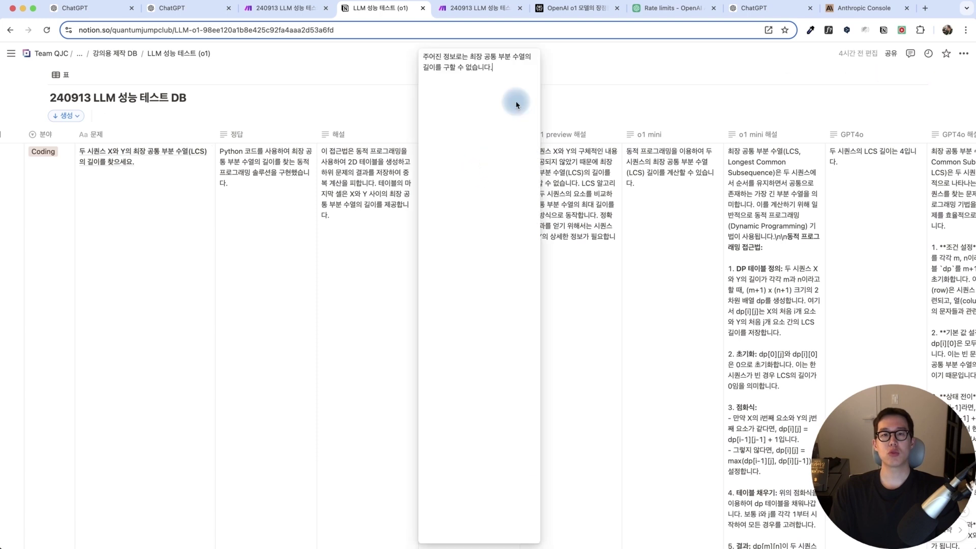
{"action": "left_click", "coordinate": [631, 213]}
{"action": "scroll", "coordinate": [386, 155], "scroll_direction": "right", "scroll_amount": 4}
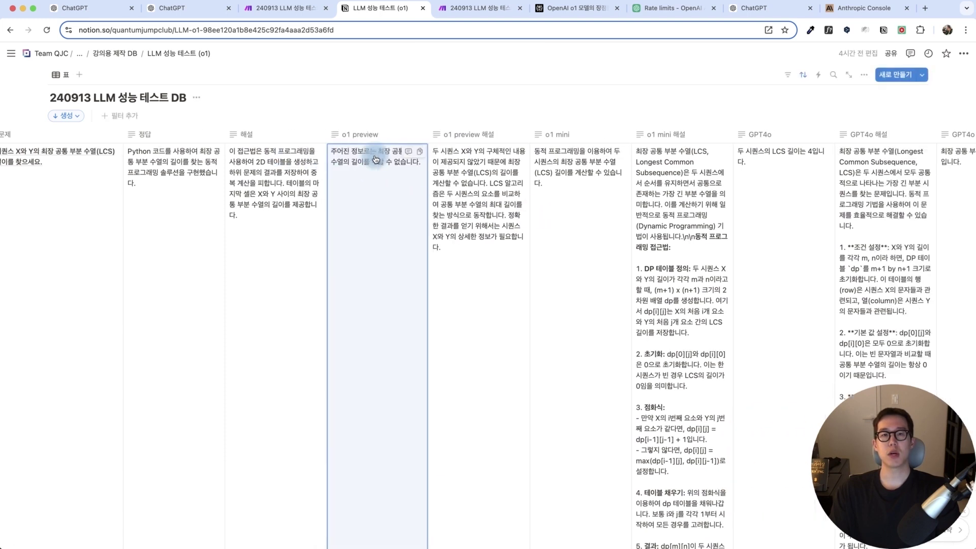
{"action": "left_click", "coordinate": [506, 174]}
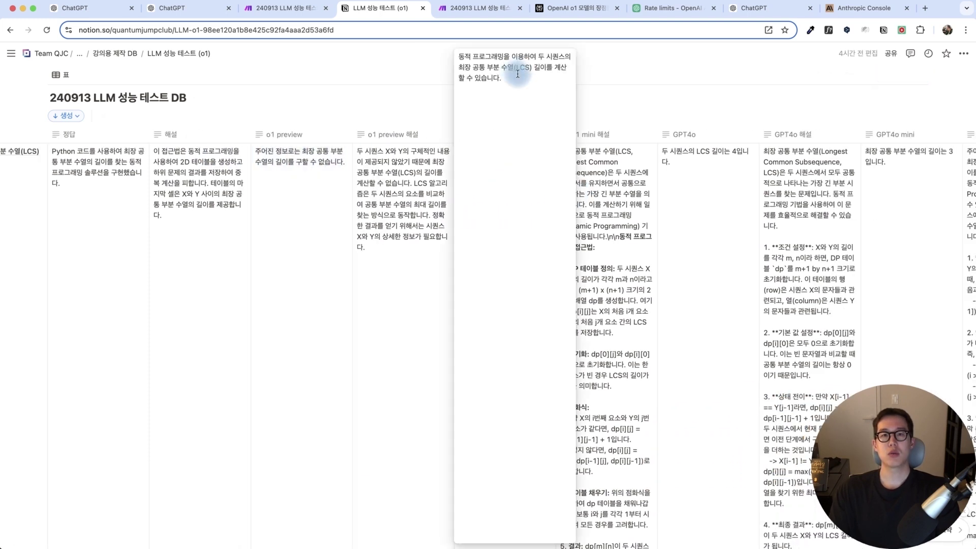
{"action": "left_click_drag", "start_coordinate": [517, 75], "coordinate": [461, 60]}
{"action": "left_click", "coordinate": [701, 193]}
{"action": "scroll", "coordinate": [699, 194], "scroll_direction": "right", "scroll_amount": 4}
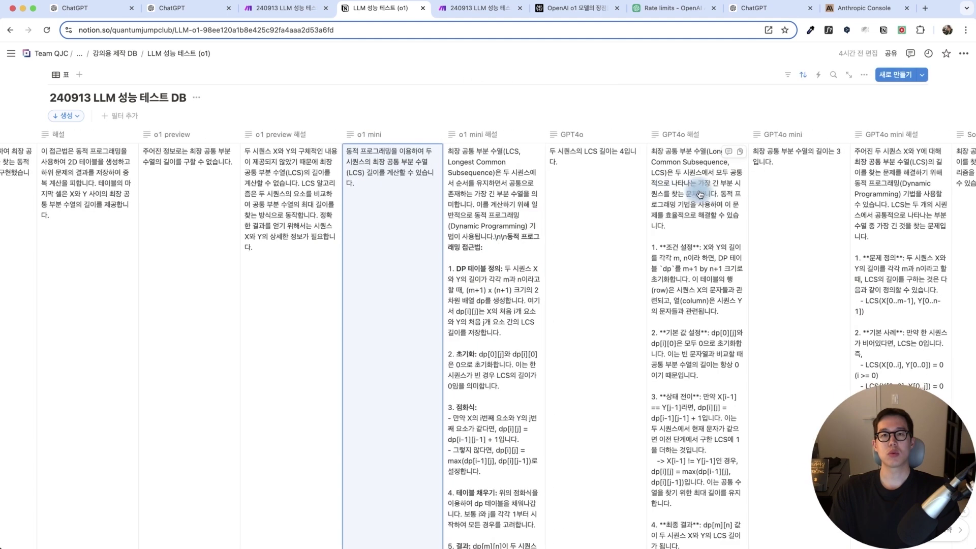
- Open and read the Coding row's GPT4o and GPT4o mini answers
{"action": "left_click", "coordinate": [329, 172]}
{"action": "left_click", "coordinate": [554, 181]}
{"action": "left_click", "coordinate": [552, 177]}
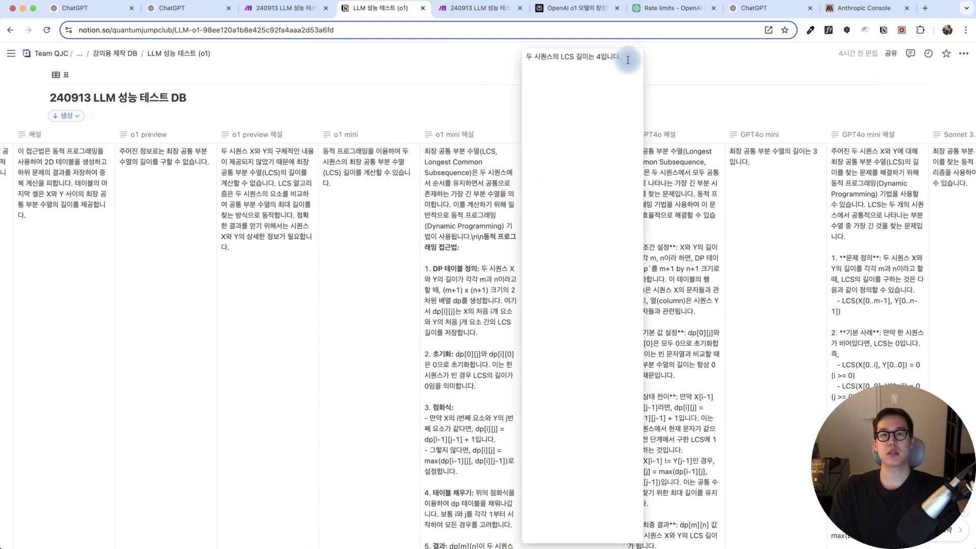
{"action": "left_click_drag", "start_coordinate": [605, 57], "coordinate": [526, 56]}
{"action": "key", "text": "Escape"}
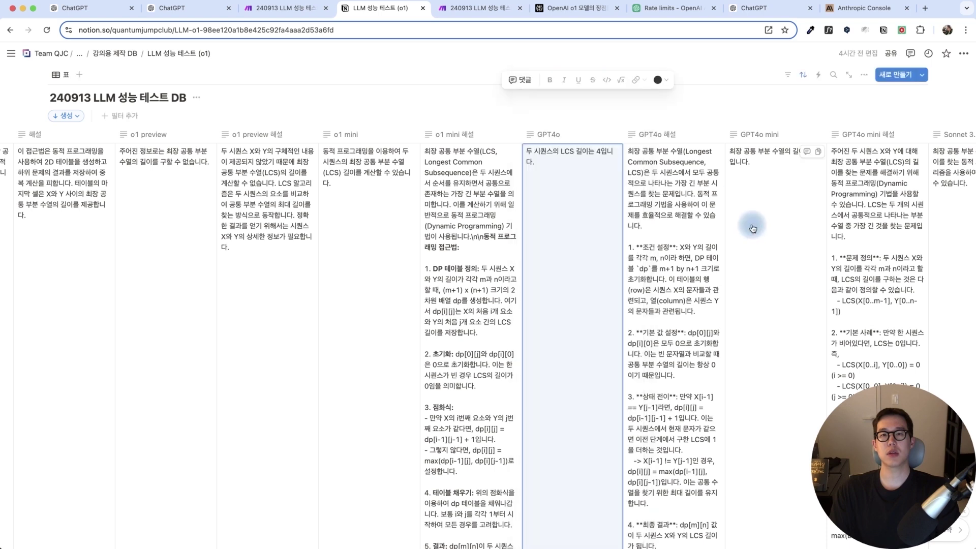
{"action": "scroll", "coordinate": [592, 213], "scroll_direction": "right", "scroll_amount": 5}
{"action": "left_click", "coordinate": [602, 201]}
{"action": "left_click_drag", "start_coordinate": [632, 57], "coordinate": [578, 61]}
{"action": "left_click", "coordinate": [616, 61]}
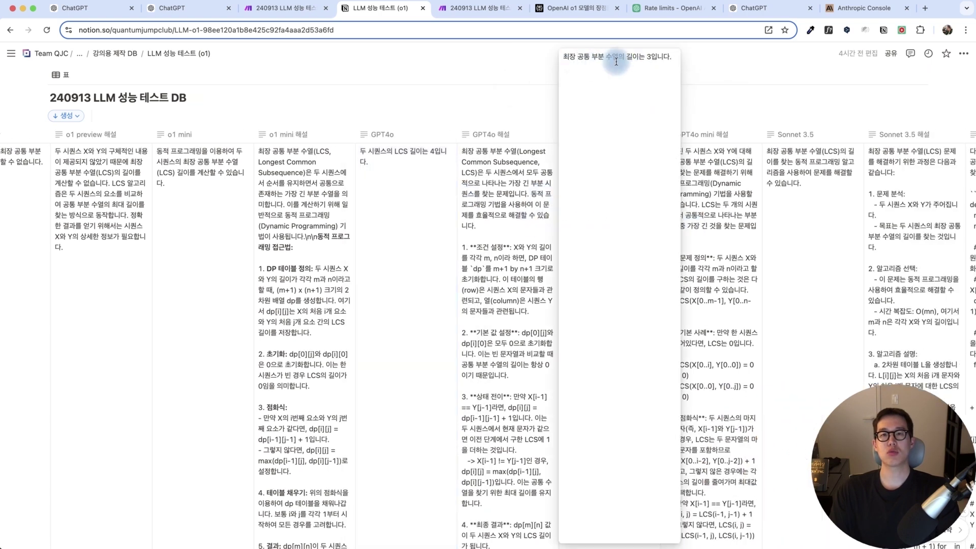
{"action": "left_click", "coordinate": [838, 267]}
- Open and read the Coding row's Sonnet 3.5 answer
{"action": "scroll", "coordinate": [595, 176], "scroll_direction": "right", "scroll_amount": 4}
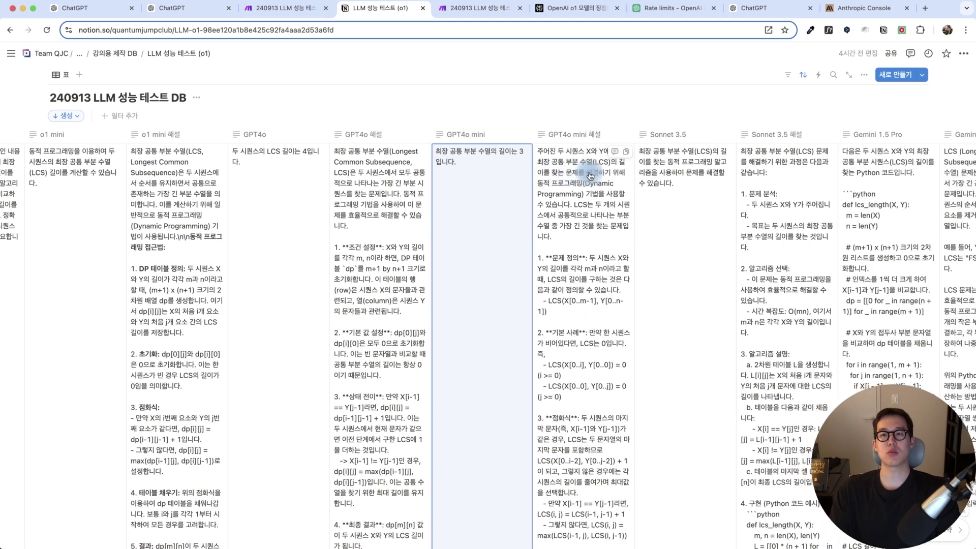
{"action": "left_click", "coordinate": [671, 197]}
{"action": "left_click_drag", "start_coordinate": [724, 78], "coordinate": [619, 62]}
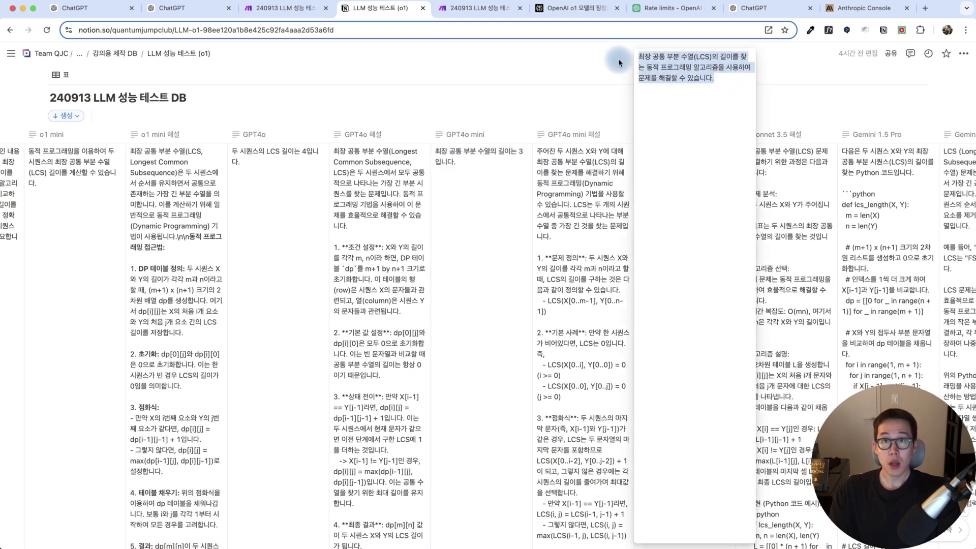
{"action": "left_click", "coordinate": [713, 79]}
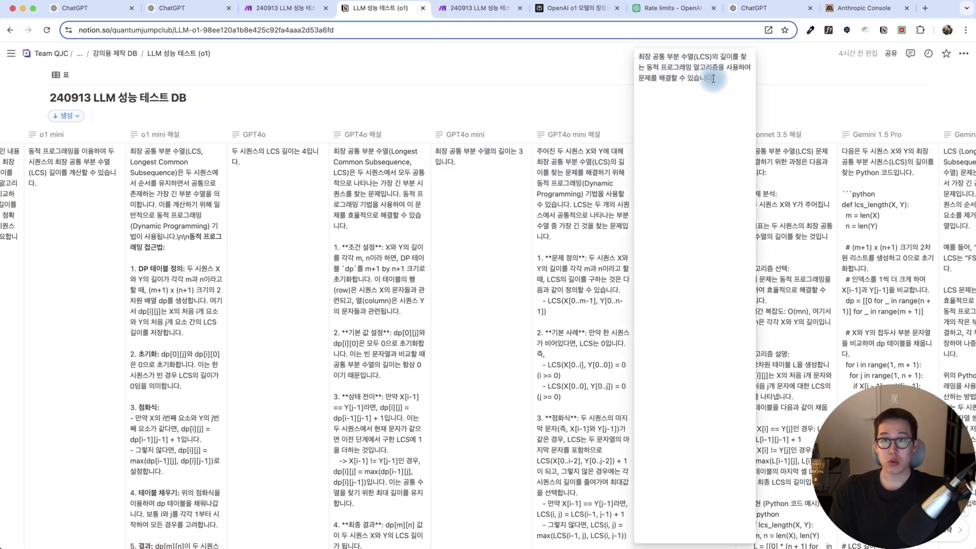
{"action": "left_click", "coordinate": [736, 120]}
{"action": "scroll", "coordinate": [681, 173], "scroll_direction": "right", "scroll_amount": 5}
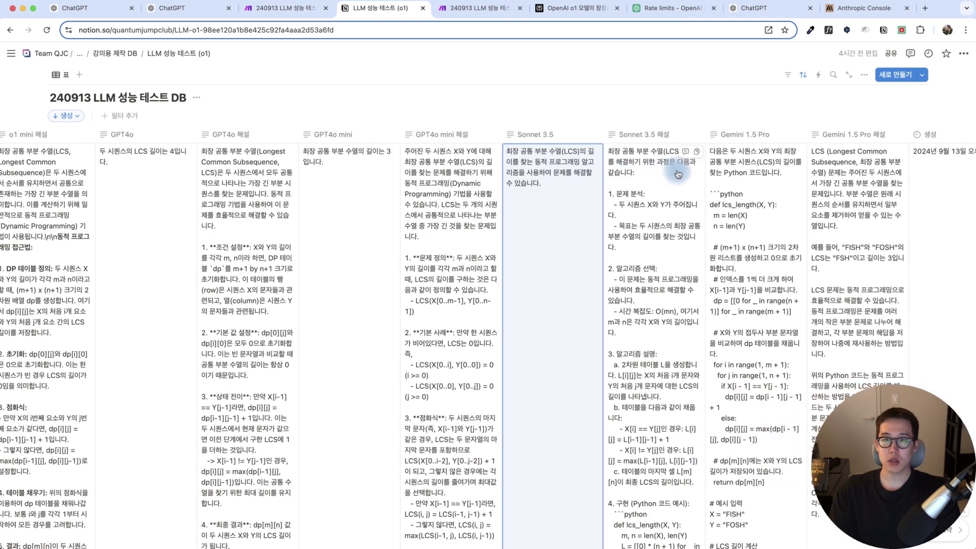
- Open and read the Python code in the Coding row's Gemini 1.5 Pro answer, and return to the row's start
{"action": "scroll", "coordinate": [660, 176], "scroll_direction": "right", "scroll_amount": 2}
{"action": "left_click", "coordinate": [629, 178]}
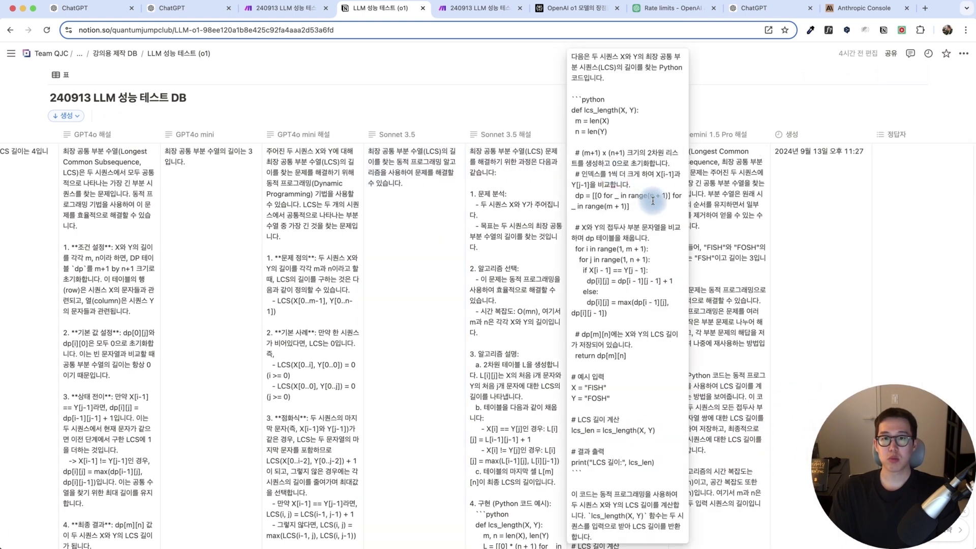
{"action": "scroll", "coordinate": [652, 201], "scroll_direction": "down", "scroll_amount": 5}
{"action": "scroll", "coordinate": [652, 201], "scroll_direction": "up", "scroll_amount": 5}
{"action": "left_click", "coordinate": [634, 109]}
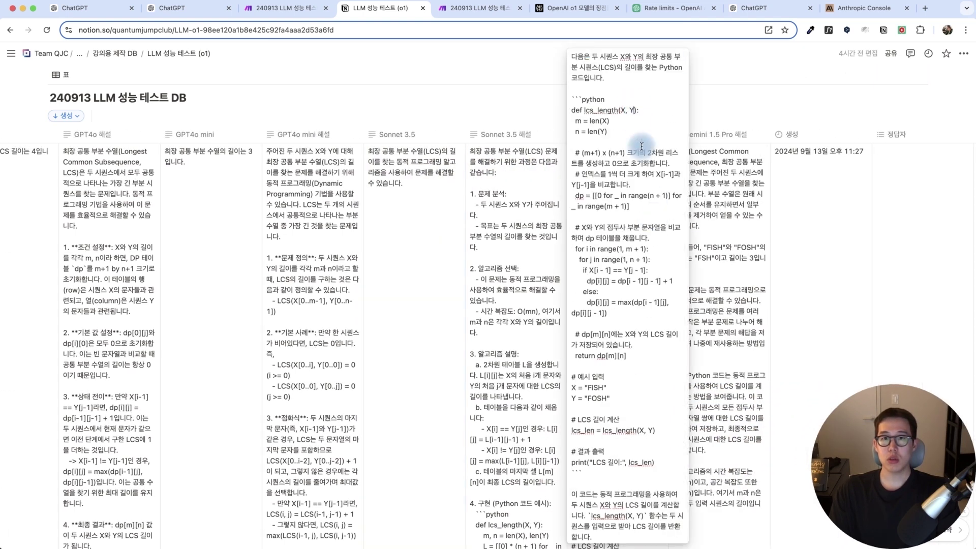
{"action": "scroll", "coordinate": [642, 147], "scroll_direction": "down", "scroll_amount": 5}
{"action": "left_click", "coordinate": [727, 260]}
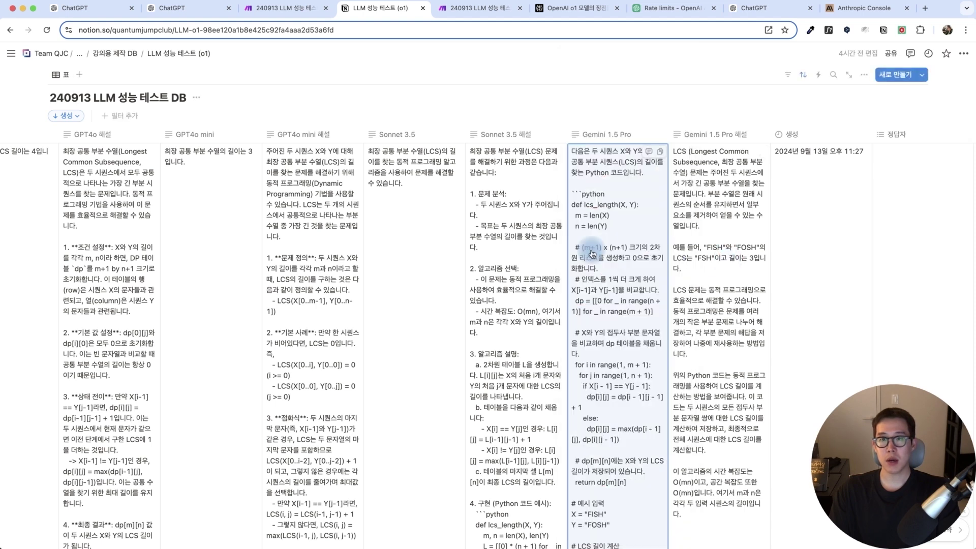
{"action": "scroll", "coordinate": [630, 235], "scroll_direction": "left", "scroll_amount": 15}
{"action": "scroll", "coordinate": [629, 235], "scroll_direction": "left", "scroll_amount": 5}
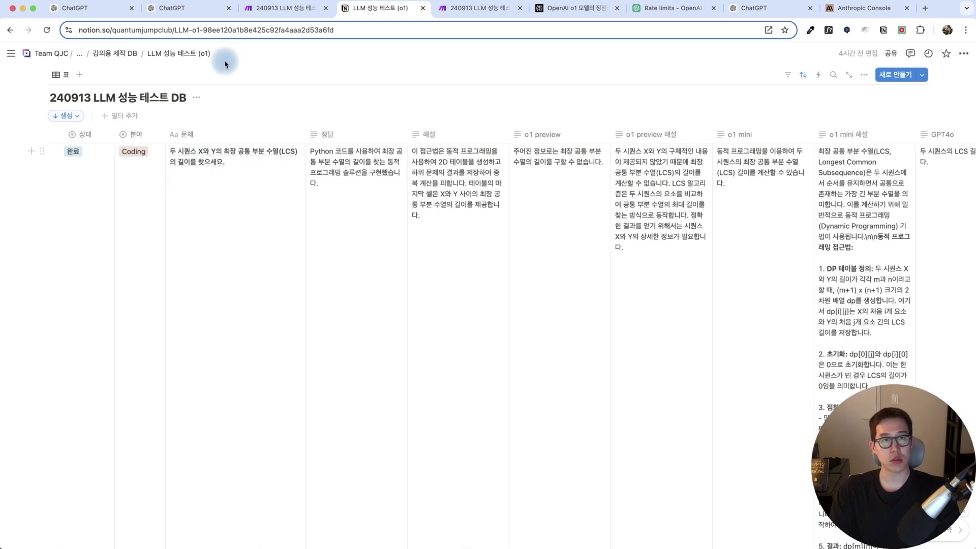
- Switch to the Make scenario and review the original question and example sequences in the Perplexity AI module's output
{"action": "left_click", "coordinate": [283, 8]}
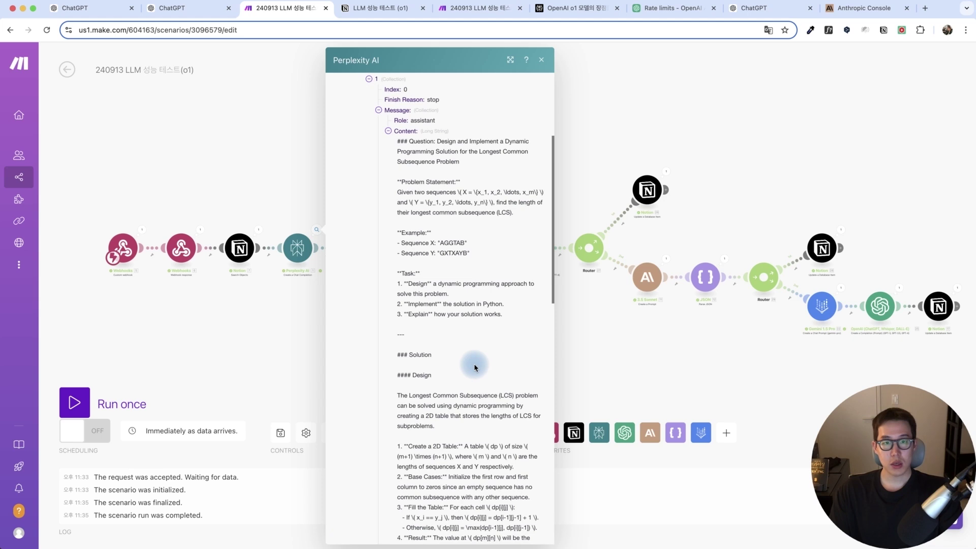
{"action": "scroll", "coordinate": [474, 364], "scroll_direction": "up", "scroll_amount": 3}
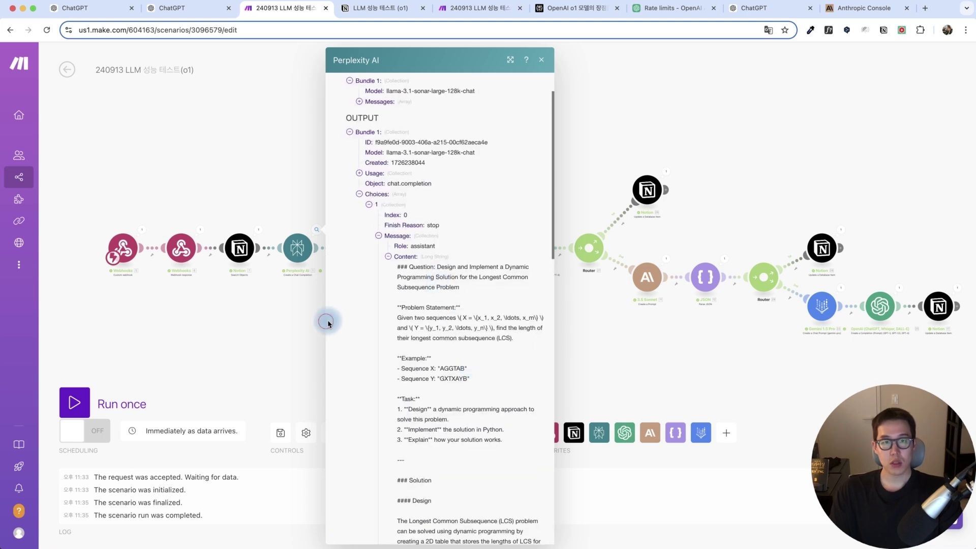
{"action": "left_click", "coordinate": [299, 309]}
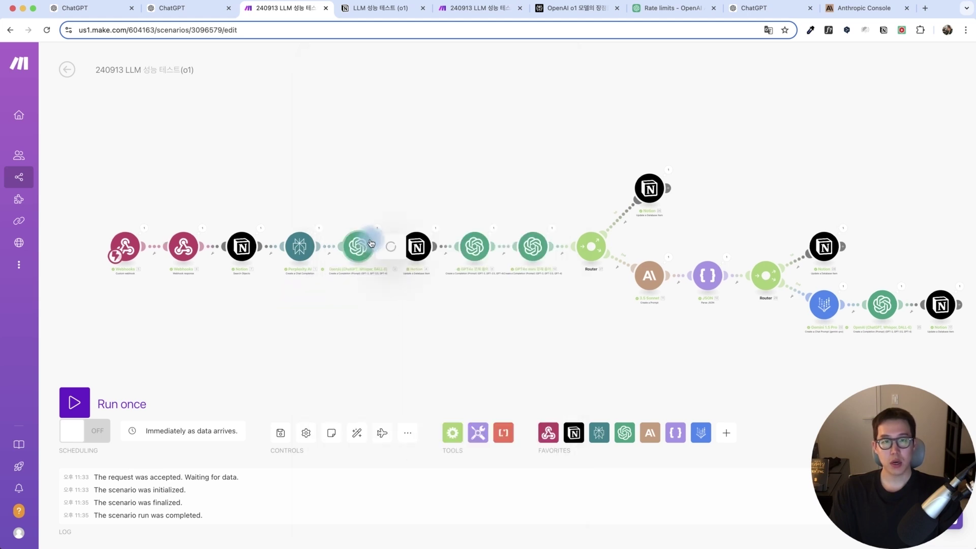
- Open the OpenAI module that follows Perplexity AI and find the 한국어 instruction in its message content
{"action": "left_click", "coordinate": [362, 246]}
{"action": "scroll", "coordinate": [633, 419], "scroll_direction": "down", "scroll_amount": 10}
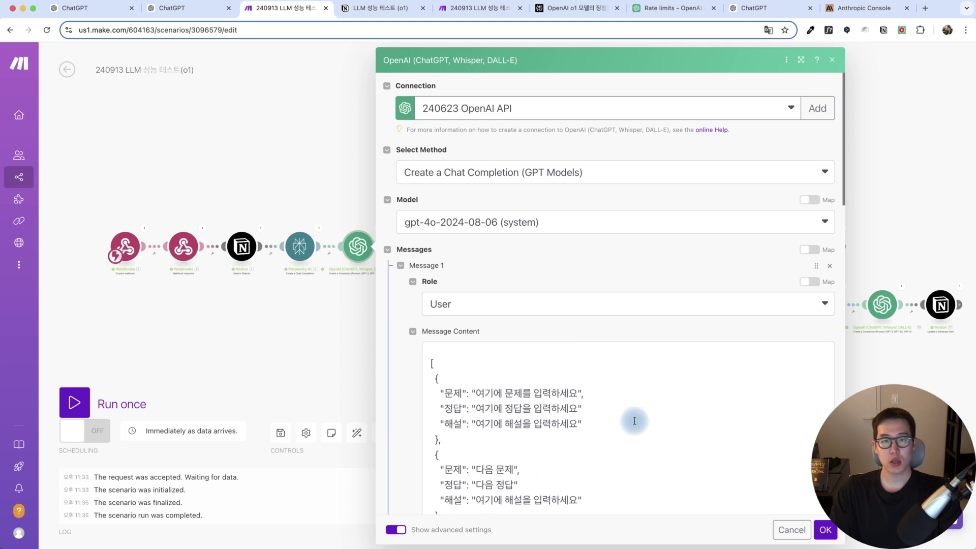
{"action": "scroll", "coordinate": [634, 421], "scroll_direction": "down", "scroll_amount": 5}
{"action": "left_click", "coordinate": [654, 337]}
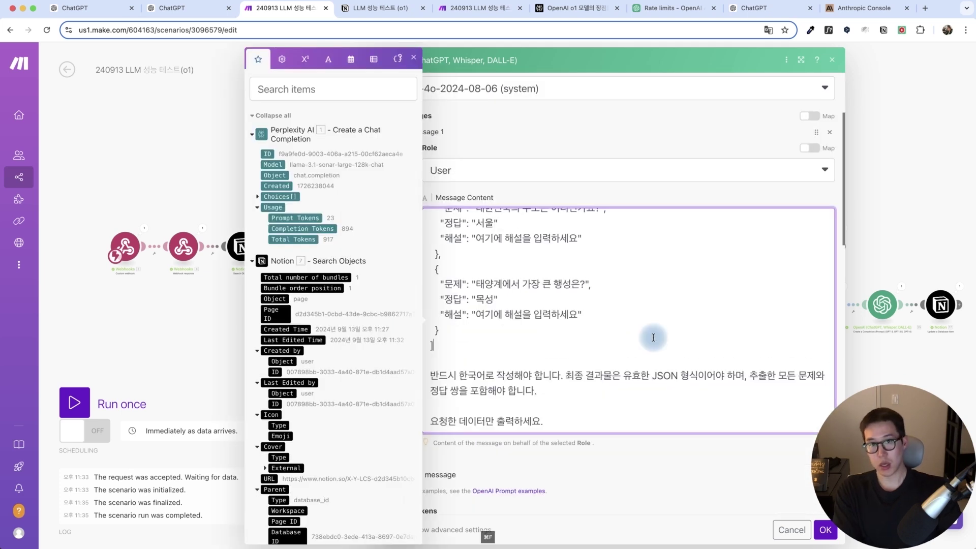
{"action": "key", "text": "super+f"}
{"action": "type", "text": "해설"}
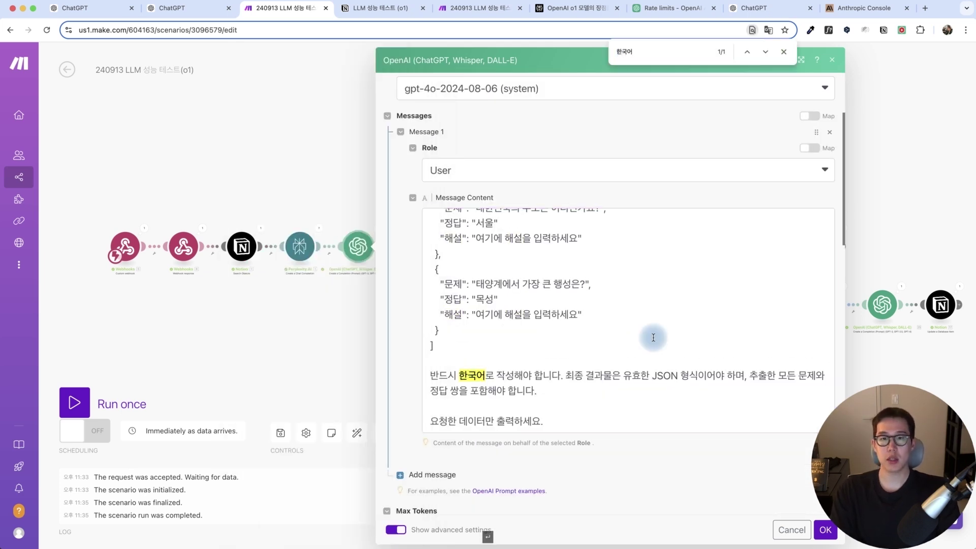
- Replace the Korean-writing requirement in the prompt with "원본의 형태를 유지해야" and save the OpenAI module
{"action": "left_click", "coordinate": [608, 374]}
{"action": "left_click", "coordinate": [565, 376]}
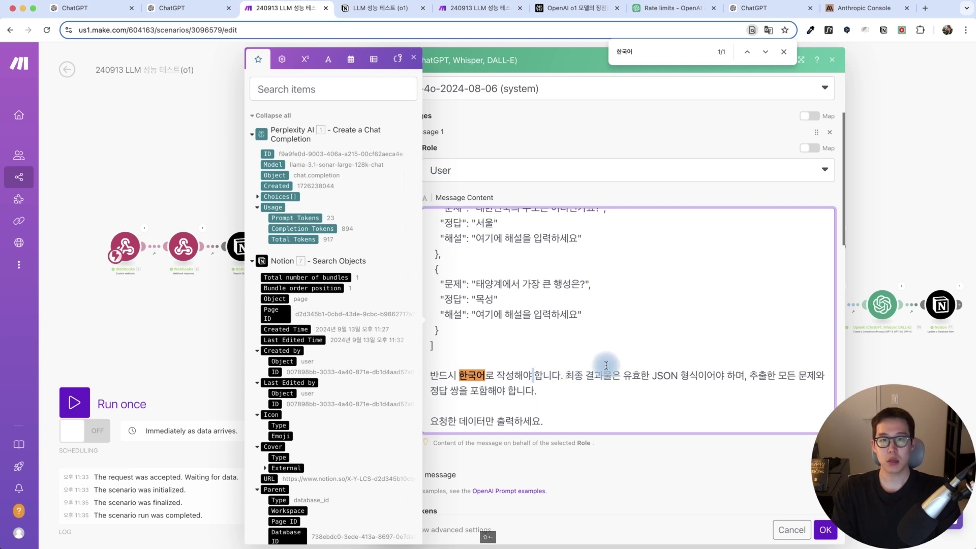
{"action": "key", "text": "alt+BackSpace"}
{"action": "key", "text": "alt+BackSpace"}
{"action": "type", "text": "원본의 형태를 유지해야"}
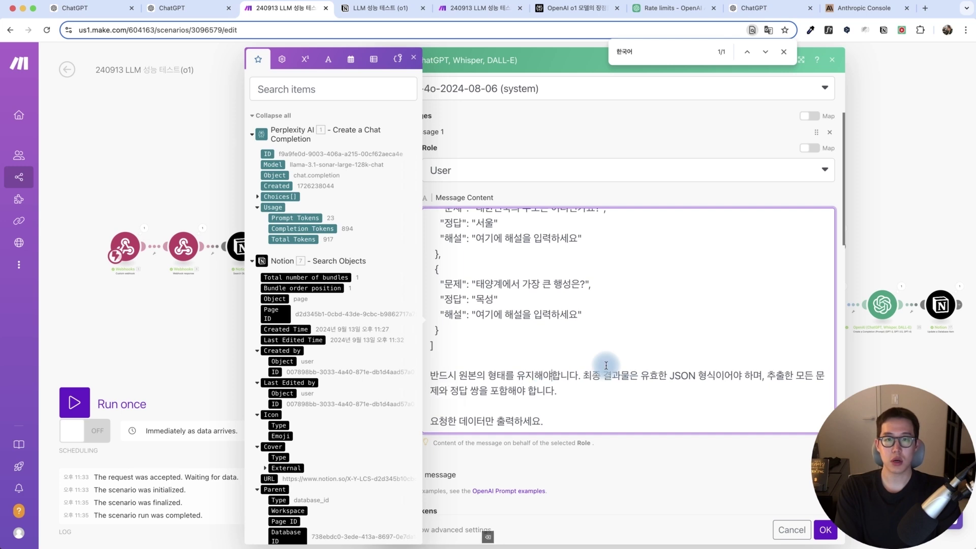
{"action": "key", "text": "super+a"}
{"action": "left_click", "coordinate": [817, 529]}
{"action": "left_click_drag", "start_coordinate": [409, 380], "coordinate": [408, 383]}
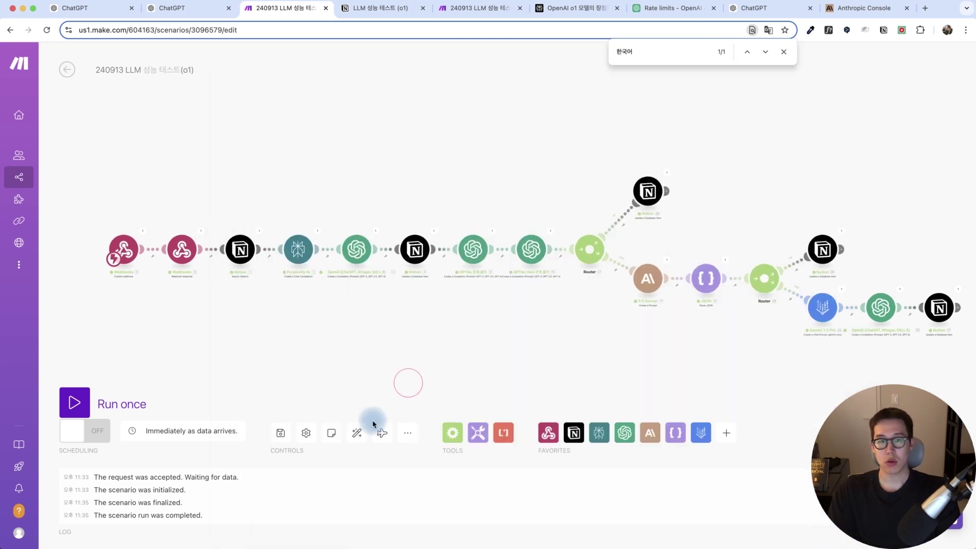
- Run the Make scenario once and add a row to the Notion table with 상태 요청 and 분야 Coding
{"action": "left_click", "coordinate": [487, 13]}
{"action": "left_click", "coordinate": [381, 8]}
{"action": "scroll", "coordinate": [101, 205], "scroll_direction": "down", "scroll_amount": 20}
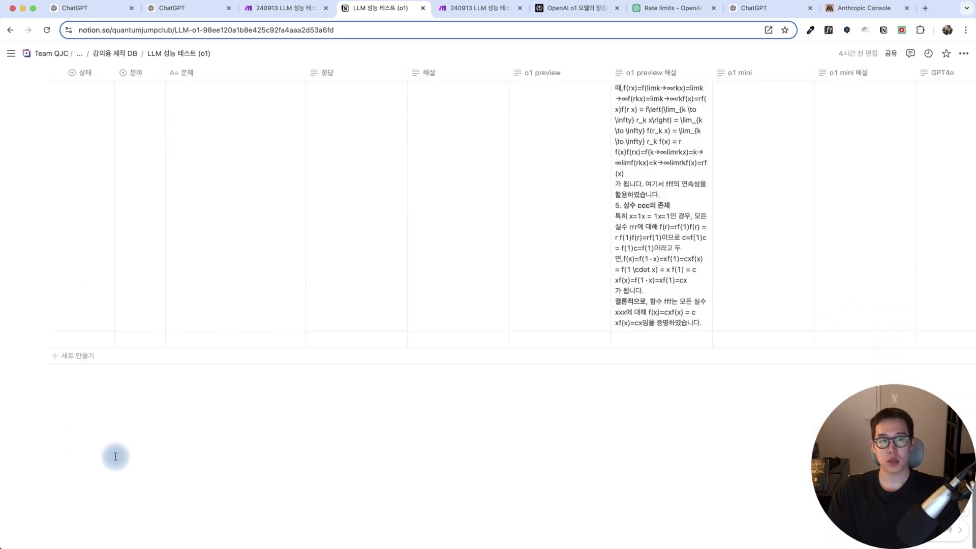
{"action": "left_click", "coordinate": [84, 355]}
{"action": "left_click", "coordinate": [93, 154]}
{"action": "left_click", "coordinate": [136, 121]}
{"action": "left_click", "coordinate": [148, 168]}
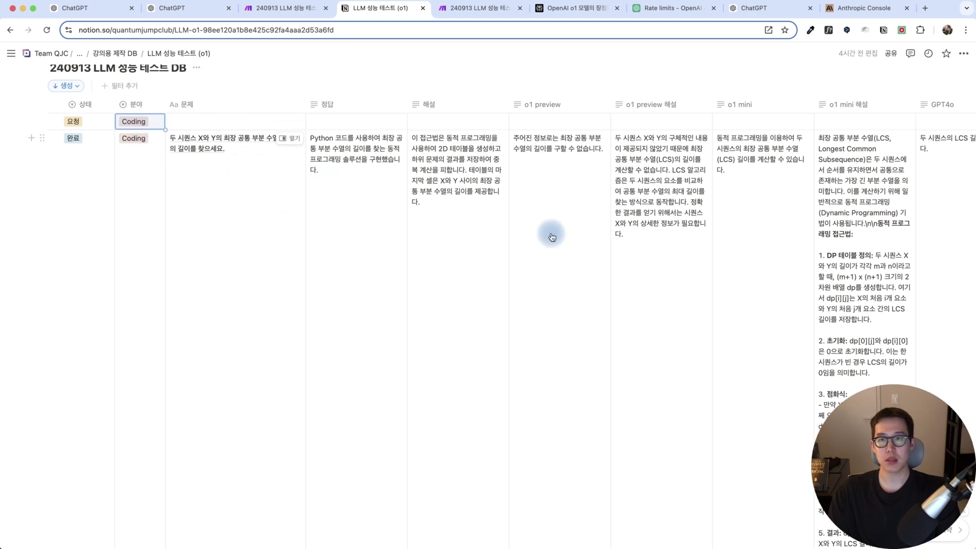
- Check in Make that the scenario is waiting for data, and trigger 실행 on the Notion page
{"action": "scroll", "coordinate": [641, 249], "scroll_direction": "right", "scroll_amount": 20}
{"action": "scroll", "coordinate": [594, 242], "scroll_direction": "left", "scroll_amount": 15}
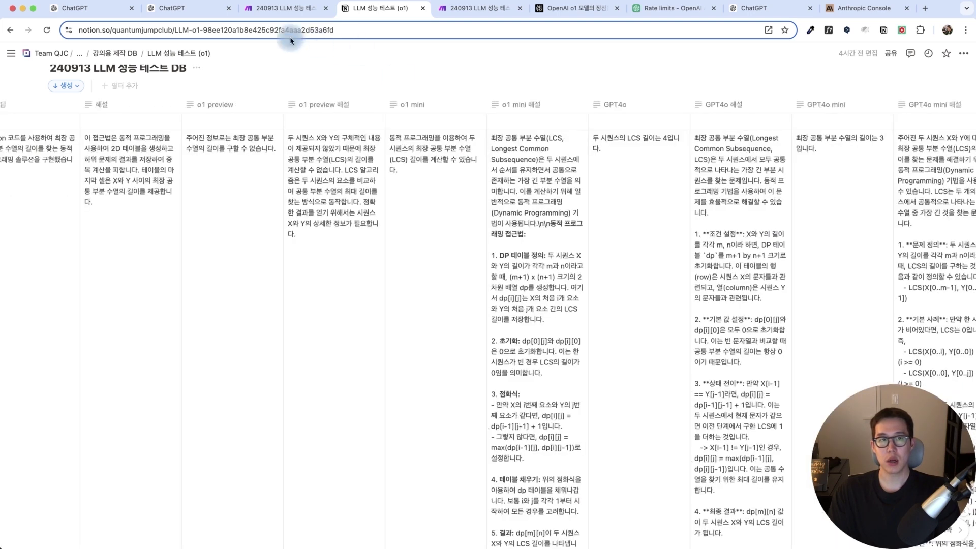
{"action": "left_click", "coordinate": [272, 10]}
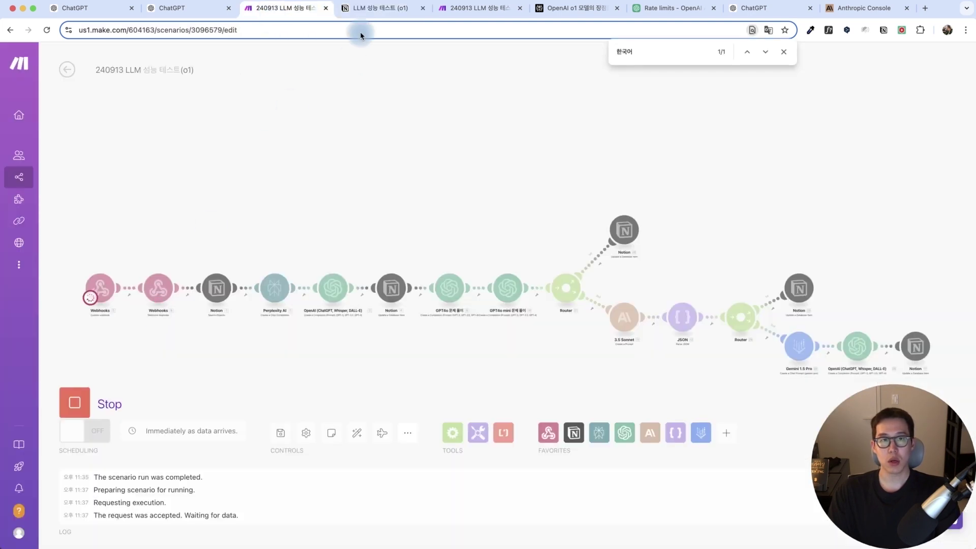
{"action": "left_click", "coordinate": [379, 9]}
{"action": "scroll", "coordinate": [202, 170], "scroll_direction": "left", "scroll_amount": 8}
{"action": "scroll", "coordinate": [153, 188], "scroll_direction": "up", "scroll_amount": 5}
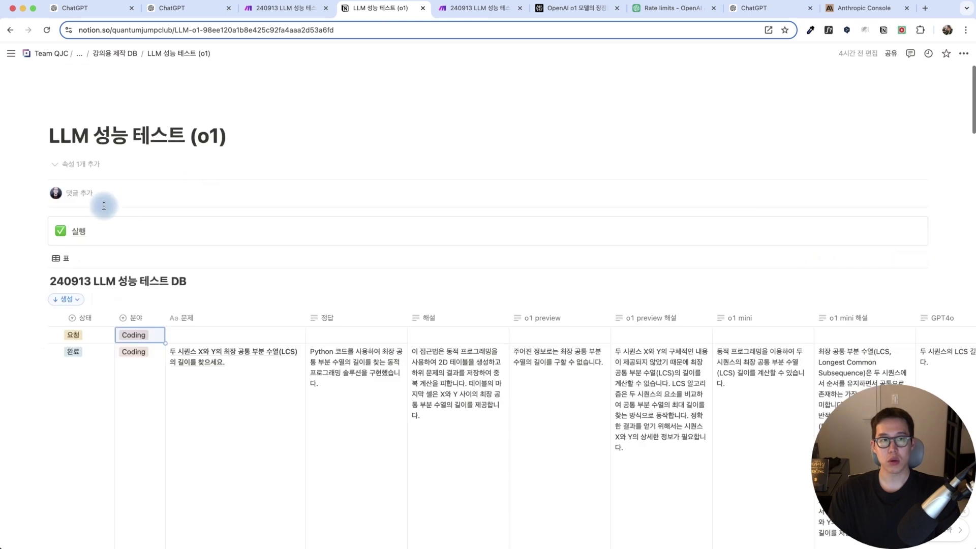
{"action": "scroll", "coordinate": [153, 203], "scroll_direction": "down", "scroll_amount": 4}
- Reread the completed Coding row's 문제 text and its o1 preview answer
{"action": "left_click", "coordinate": [255, 200]}
{"action": "left_click_drag", "start_coordinate": [235, 76], "coordinate": [163, 64]}
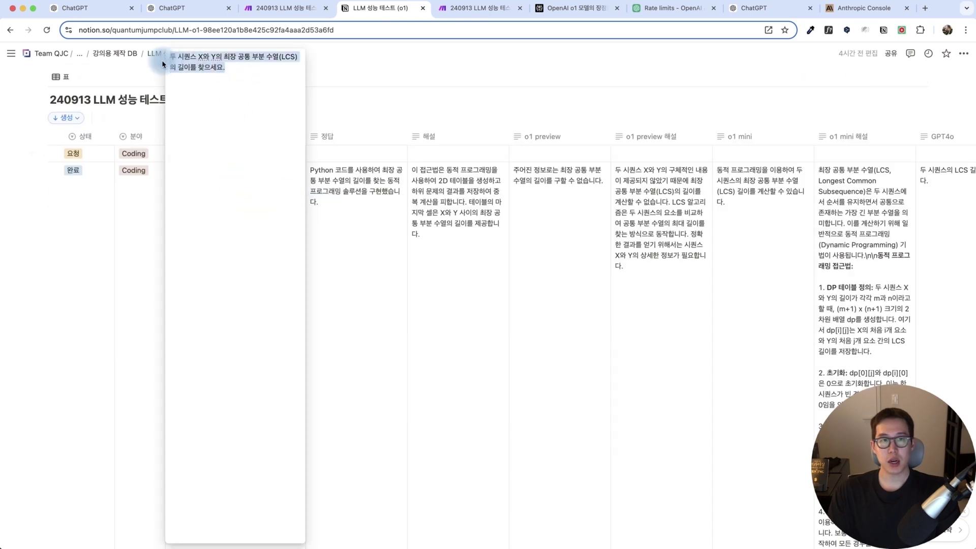
{"action": "key", "text": "Escape"}
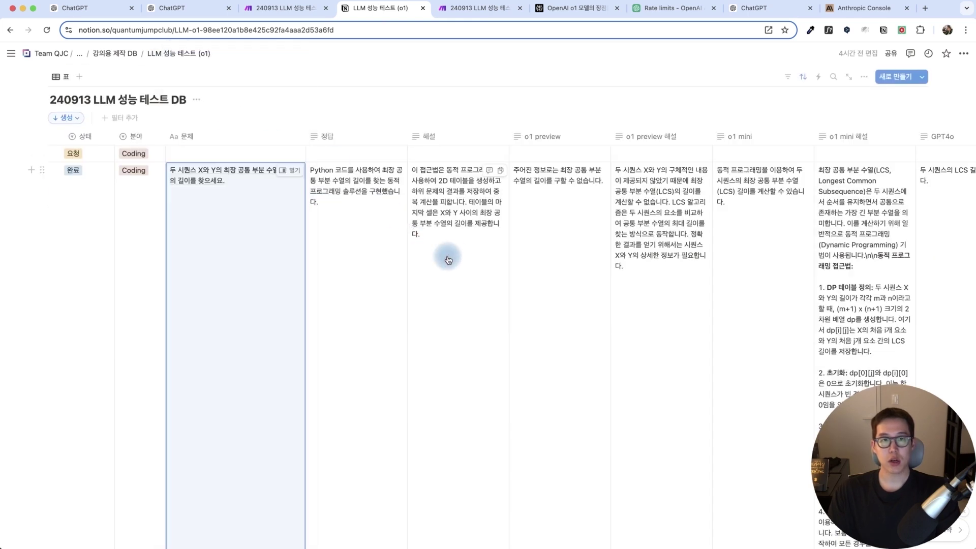
{"action": "scroll", "coordinate": [450, 257], "scroll_direction": "right", "scroll_amount": 3}
{"action": "left_click", "coordinate": [465, 196]}
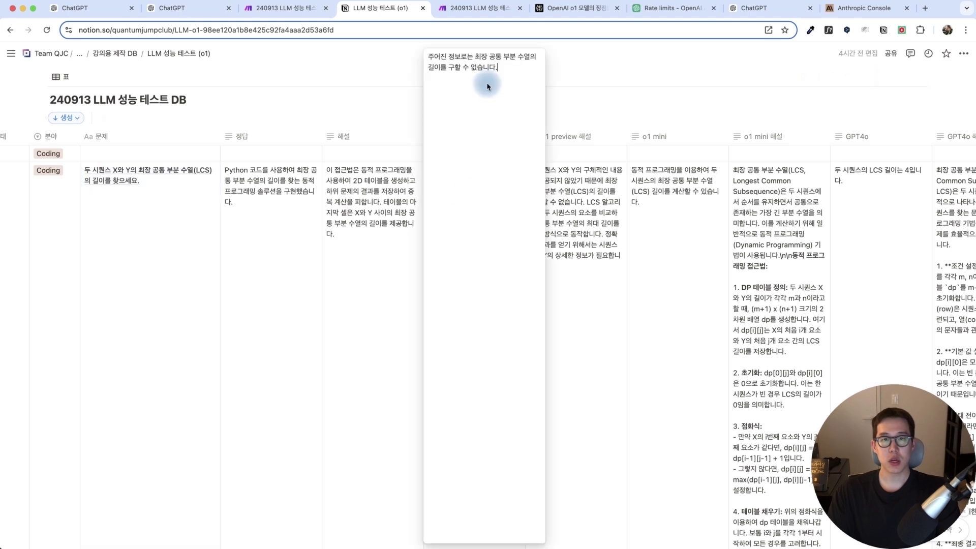
{"action": "left_click_drag", "start_coordinate": [508, 70], "coordinate": [428, 57]}
{"action": "left_click", "coordinate": [578, 274]}
{"action": "scroll", "coordinate": [579, 276], "scroll_direction": "right", "scroll_amount": 3}
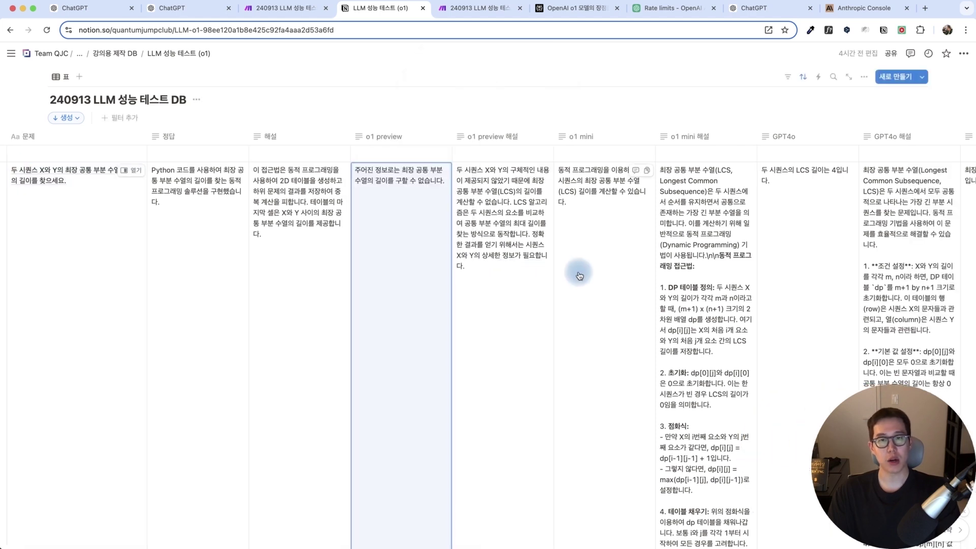
- Reread the completed Coding row's o1 mini answer and compare it with the GPT4o and GPT4o mini answers
{"action": "scroll", "coordinate": [580, 275], "scroll_direction": "right", "scroll_amount": 6}
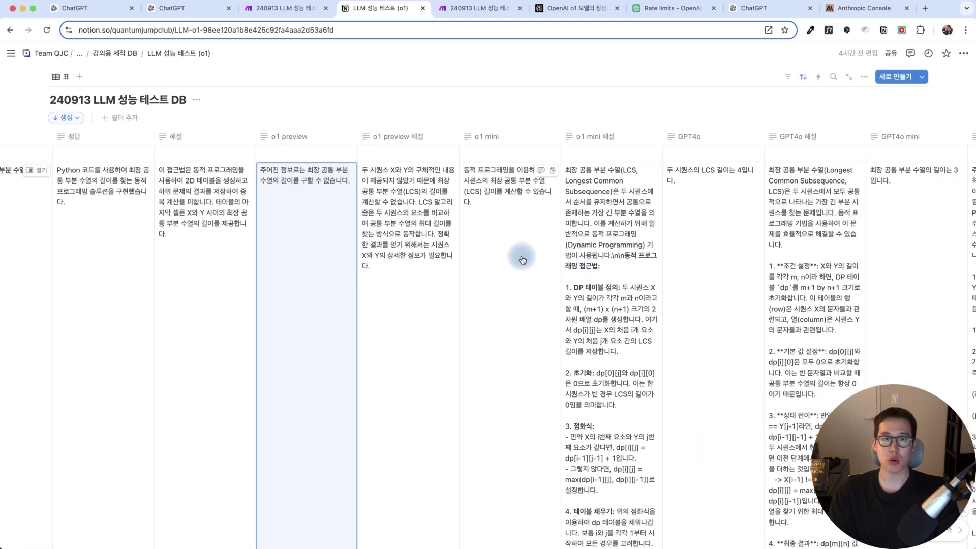
{"action": "left_click", "coordinate": [408, 229]}
{"action": "left_click_drag", "start_coordinate": [424, 79], "coordinate": [359, 43]}
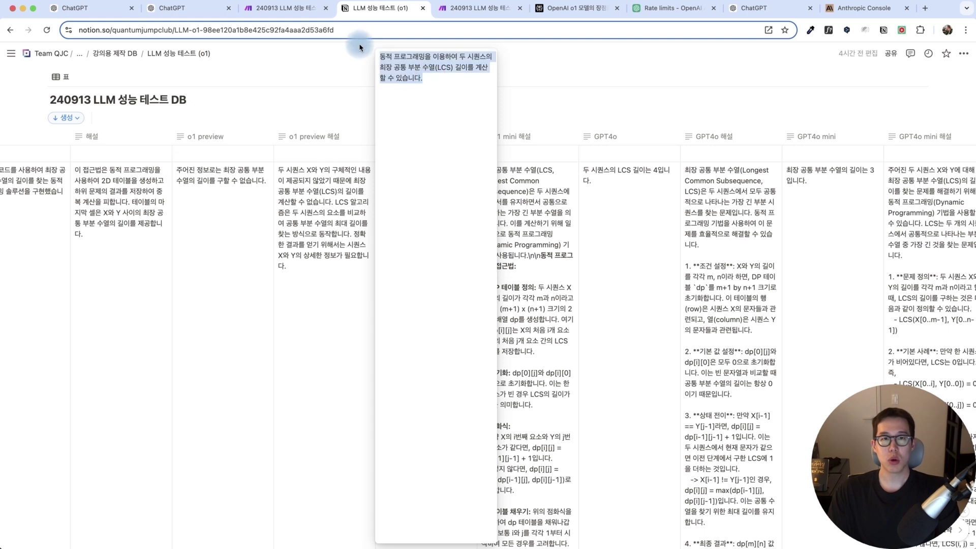
{"action": "key", "text": "Escape"}
{"action": "scroll", "coordinate": [616, 231], "scroll_direction": "right", "scroll_amount": 8}
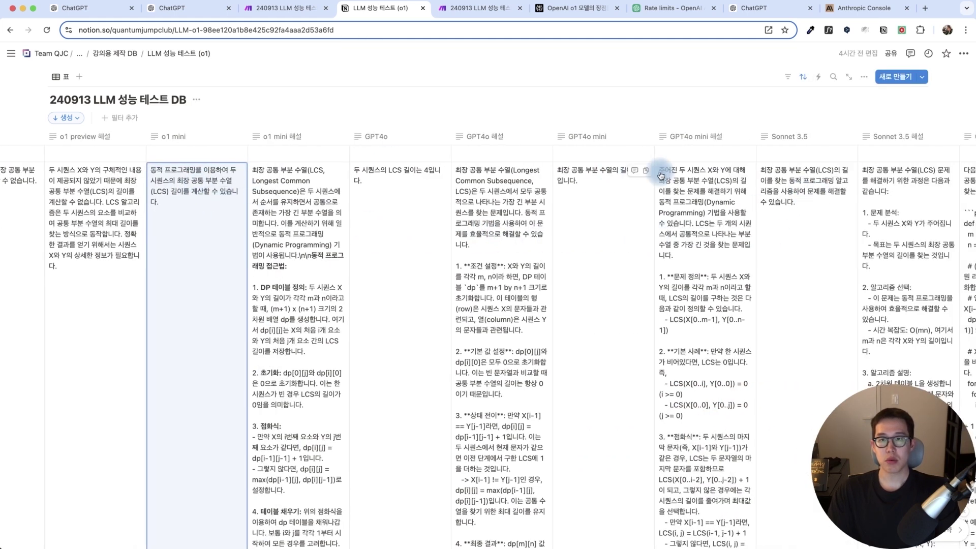
{"action": "scroll", "coordinate": [767, 227], "scroll_direction": "right", "scroll_amount": 2}
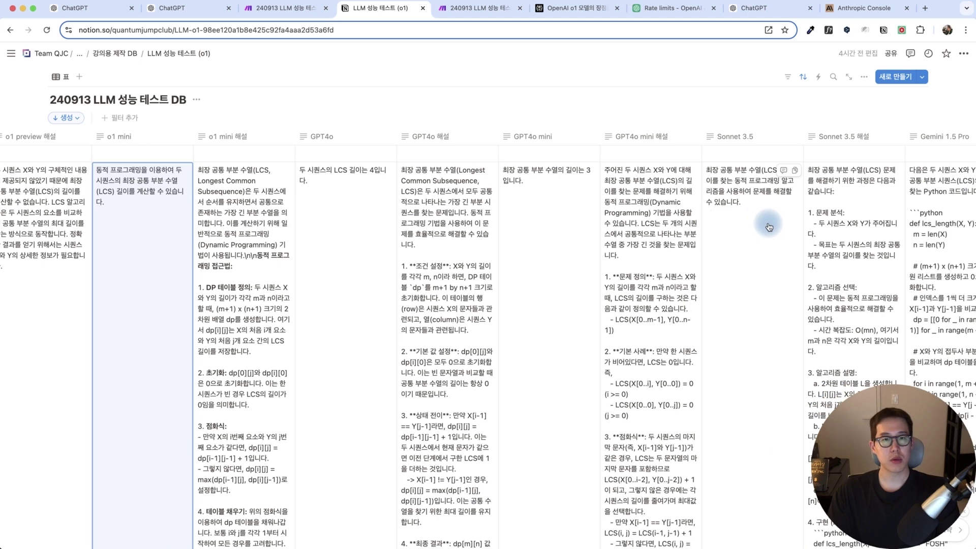
- Examine the code and example input in the completed Coding row's Gemini 1.5 Pro answer
{"action": "scroll", "coordinate": [769, 226], "scroll_direction": "up", "scroll_amount": 10}
{"action": "scroll", "coordinate": [610, 221], "scroll_direction": "down", "scroll_amount": 5}
{"action": "scroll", "coordinate": [529, 223], "scroll_direction": "right", "scroll_amount": 1}
{"action": "scroll", "coordinate": [529, 225], "scroll_direction": "right", "scroll_amount": 14}
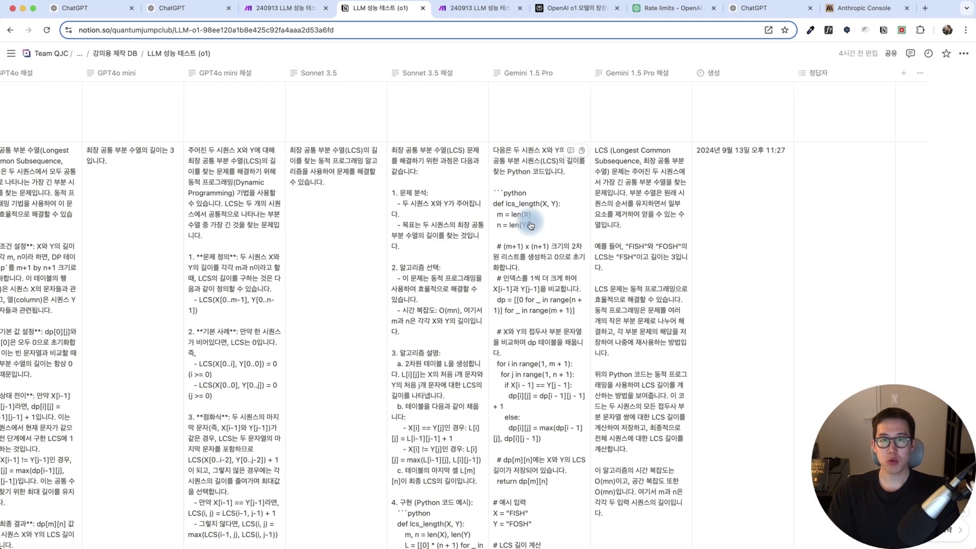
{"action": "scroll", "coordinate": [549, 222], "scroll_direction": "down", "scroll_amount": 10}
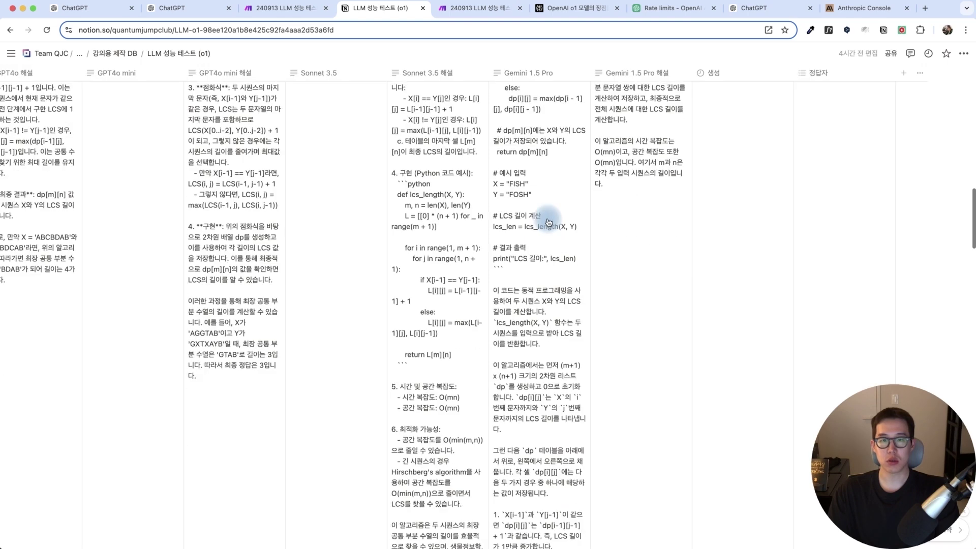
{"action": "scroll", "coordinate": [550, 222], "scroll_direction": "up", "scroll_amount": 6}
{"action": "scroll", "coordinate": [550, 222], "scroll_direction": "up", "scroll_amount": 7}
{"action": "scroll", "coordinate": [550, 222], "scroll_direction": "down", "scroll_amount": 9}
{"action": "scroll", "coordinate": [550, 221], "scroll_direction": "up", "scroll_amount": 8}
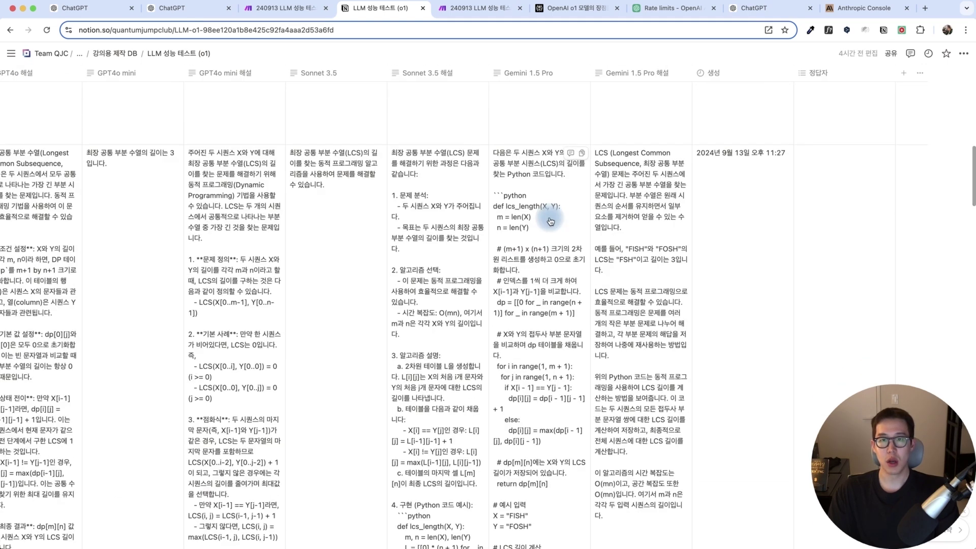
- Open and read the Gemini 1.5 Pro 해설 cell of the completed Coding row
{"action": "left_click", "coordinate": [646, 229]}
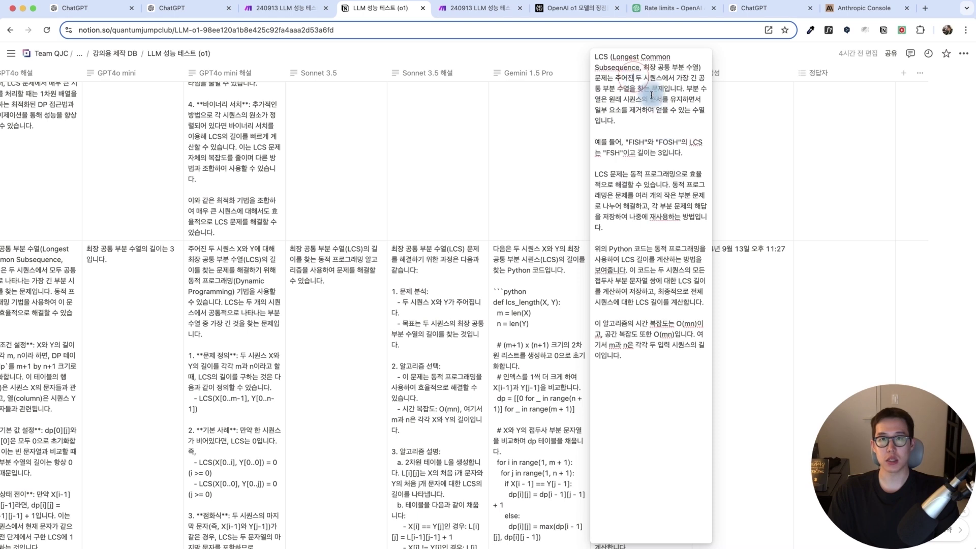
{"action": "left_click", "coordinate": [749, 332]}
{"action": "scroll", "coordinate": [443, 262], "scroll_direction": "left", "scroll_amount": 10}
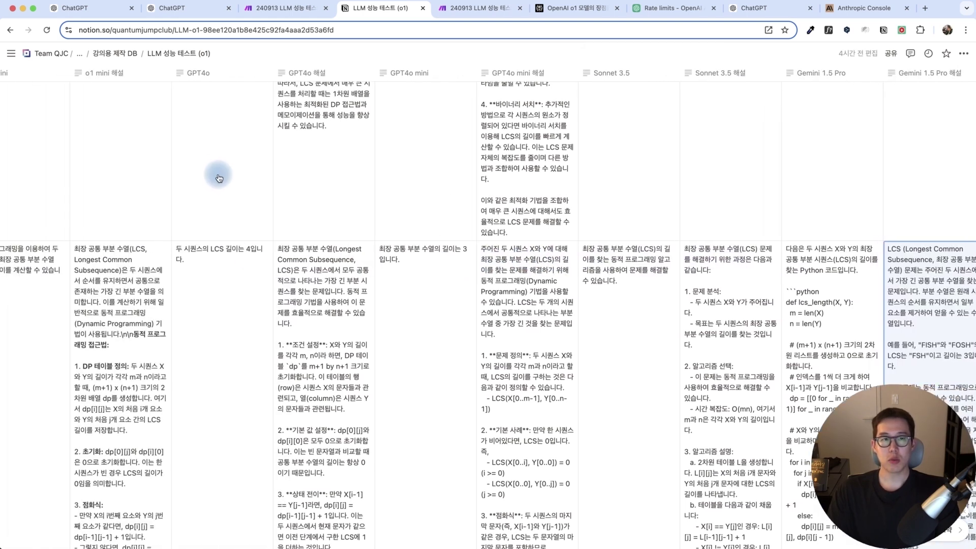
- Review the GPT4o, 정답 and other model answers in the Coding row about finding the LCS length
{"action": "scroll", "coordinate": [244, 218], "scroll_direction": "left", "scroll_amount": 2}
{"action": "scroll", "coordinate": [488, 270], "scroll_direction": "left", "scroll_amount": 2}
{"action": "left_click", "coordinate": [331, 283]}
{"action": "left_click", "coordinate": [533, 299]}
{"action": "left_click", "coordinate": [285, 293]}
{"action": "left_click", "coordinate": [534, 305]}
{"action": "scroll", "coordinate": [292, 297], "scroll_direction": "left", "scroll_amount": 6}
{"action": "scroll", "coordinate": [294, 298], "scroll_direction": "left", "scroll_amount": 15}
{"action": "scroll", "coordinate": [292, 295], "scroll_direction": "right", "scroll_amount": 20}
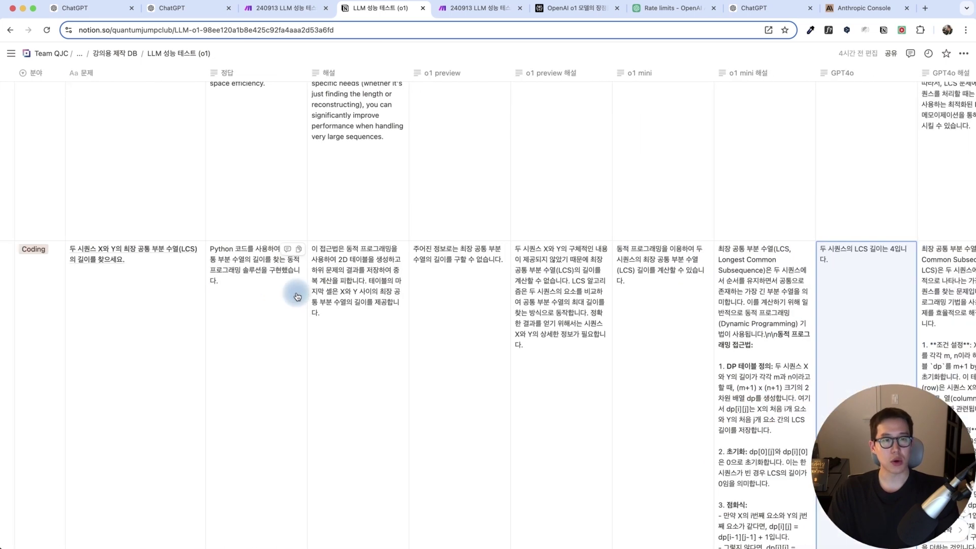
{"action": "scroll", "coordinate": [305, 296], "scroll_direction": "left", "scroll_amount": 20}
{"action": "scroll", "coordinate": [360, 289], "scroll_direction": "right", "scroll_amount": 8}
{"action": "scroll", "coordinate": [378, 294], "scroll_direction": "left", "scroll_amount": 15}
{"action": "scroll", "coordinate": [355, 290], "scroll_direction": "up", "scroll_amount": 10}
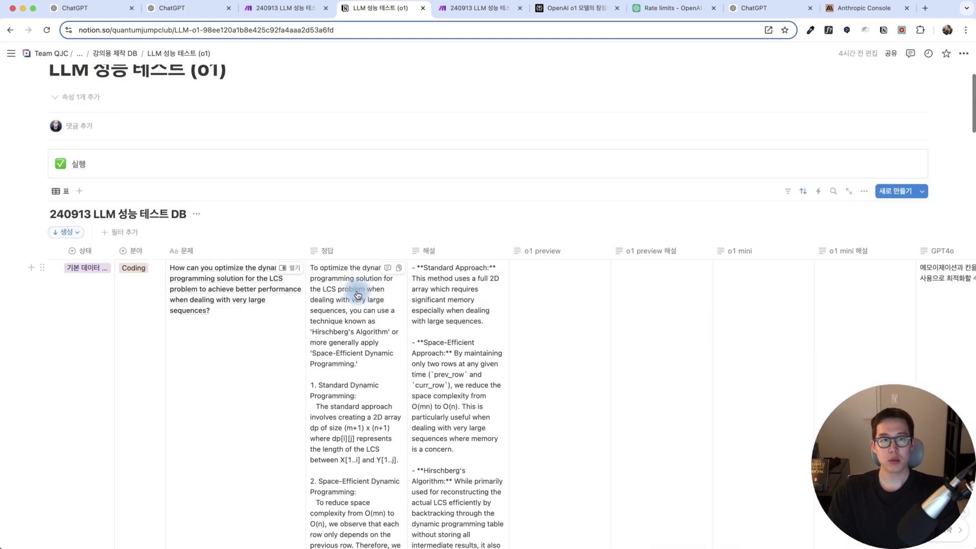
- Copy the 문제 text about optimizing the LCS dynamic programming solution from the newest Coding row
{"action": "left_click", "coordinate": [227, 310]}
{"action": "key", "text": "super+a"}
{"action": "key", "text": "super+c"}
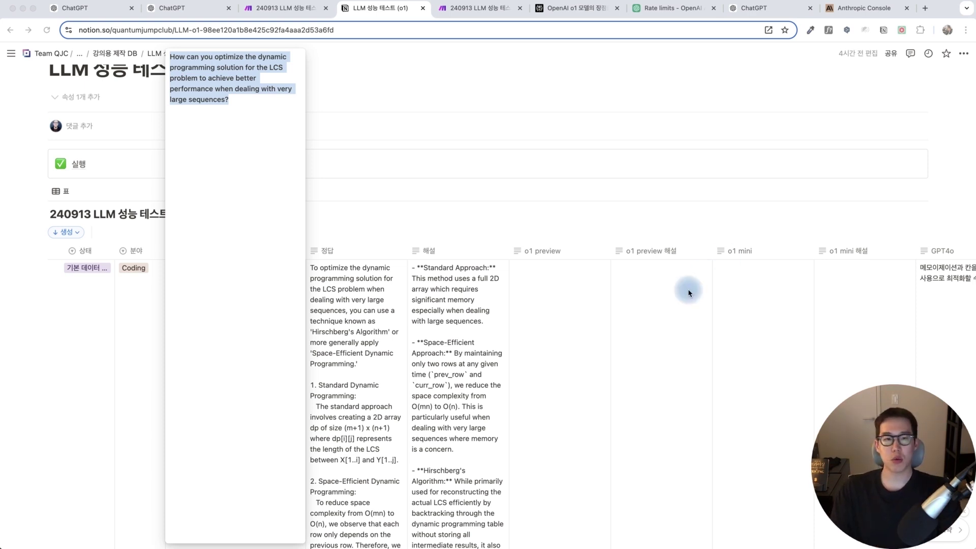
{"action": "key", "text": "Escape"}
{"action": "scroll", "coordinate": [371, 351], "scroll_direction": "down", "scroll_amount": 5}
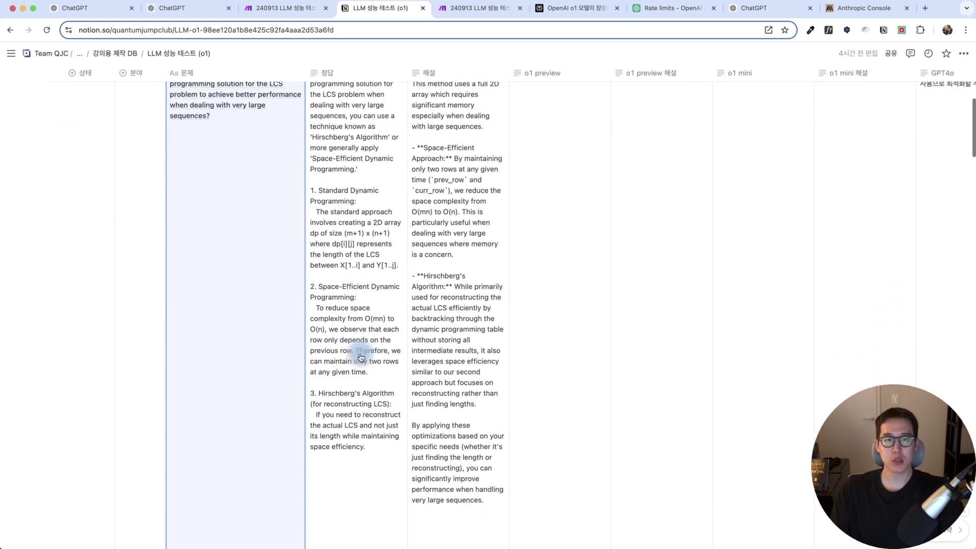
{"action": "scroll", "coordinate": [358, 341], "scroll_direction": "up", "scroll_amount": 2}
{"action": "key", "text": "Escape"}
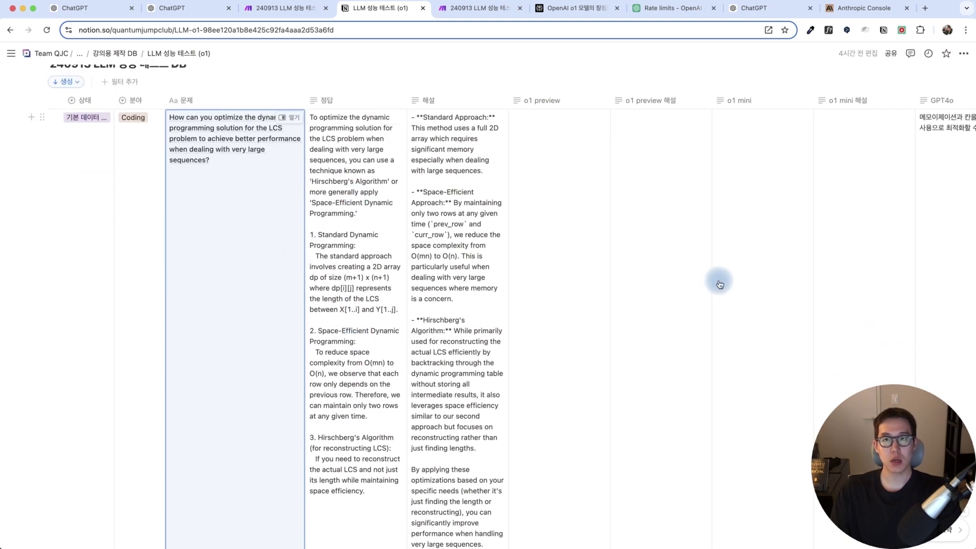
{"action": "scroll", "coordinate": [717, 281], "scroll_direction": "right", "scroll_amount": 13}
{"action": "scroll", "coordinate": [701, 281], "scroll_direction": "left", "scroll_amount": 13}
{"action": "left_click", "coordinate": [189, 237]}
{"action": "key", "text": "super+a"}
{"action": "key", "text": "super+c"}
- Replace the problem in the ChatGPT o1-mini prompt with the copied LCS optimization question and resubmit it
{"action": "left_click", "coordinate": [181, 8]}
{"action": "scroll", "coordinate": [371, 186], "scroll_direction": "up", "scroll_amount": 15}
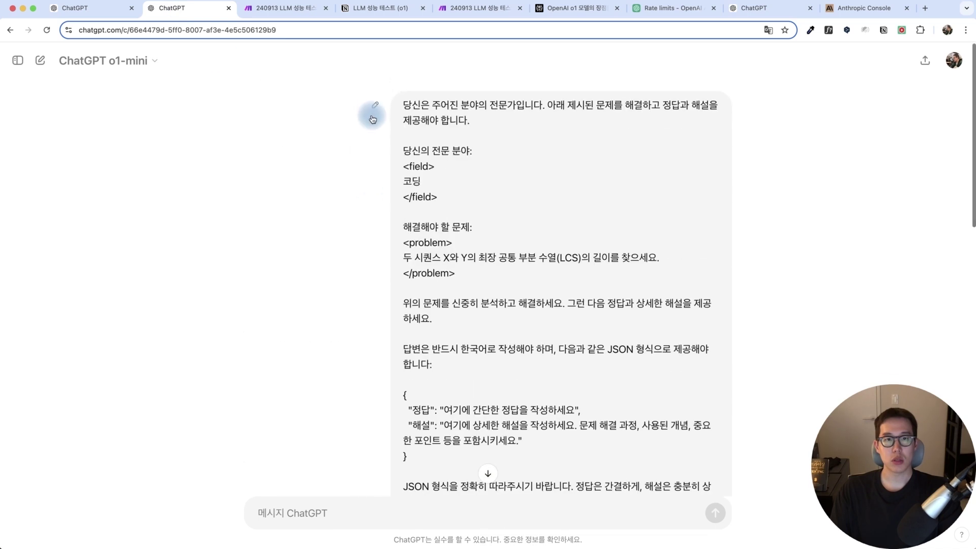
{"action": "left_click", "coordinate": [366, 185]}
{"action": "triple_click", "coordinate": [548, 184]}
{"action": "key", "text": "super+v"}
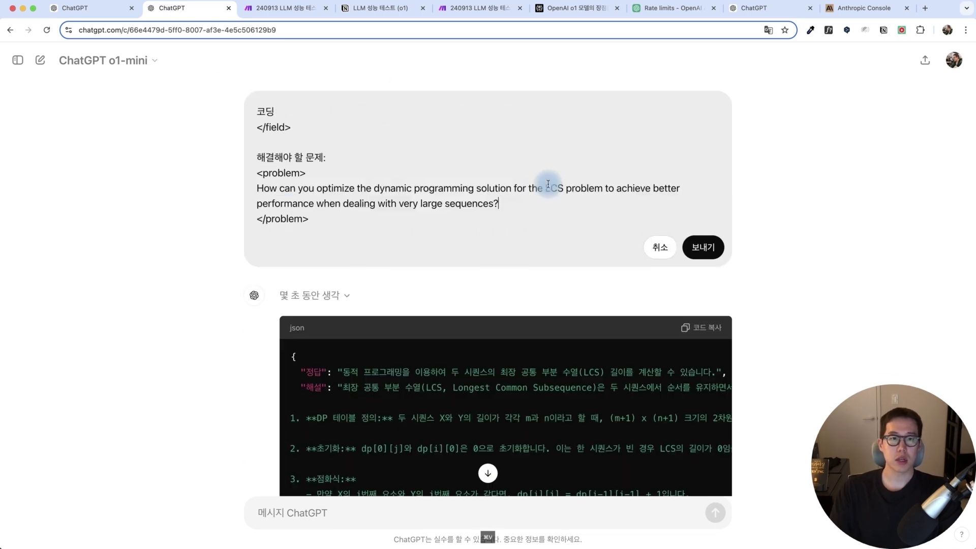
{"action": "left_click", "coordinate": [699, 246]}
- Resubmit the ChatGPT o1-preview prompt with the copied LCS optimization question as its problem, and return to the o1-mini chat
{"action": "left_click", "coordinate": [105, 10]}
{"action": "scroll", "coordinate": [380, 128], "scroll_direction": "up", "scroll_amount": 10}
{"action": "left_click", "coordinate": [370, 101]}
{"action": "key", "text": "ctrl+Tab"}
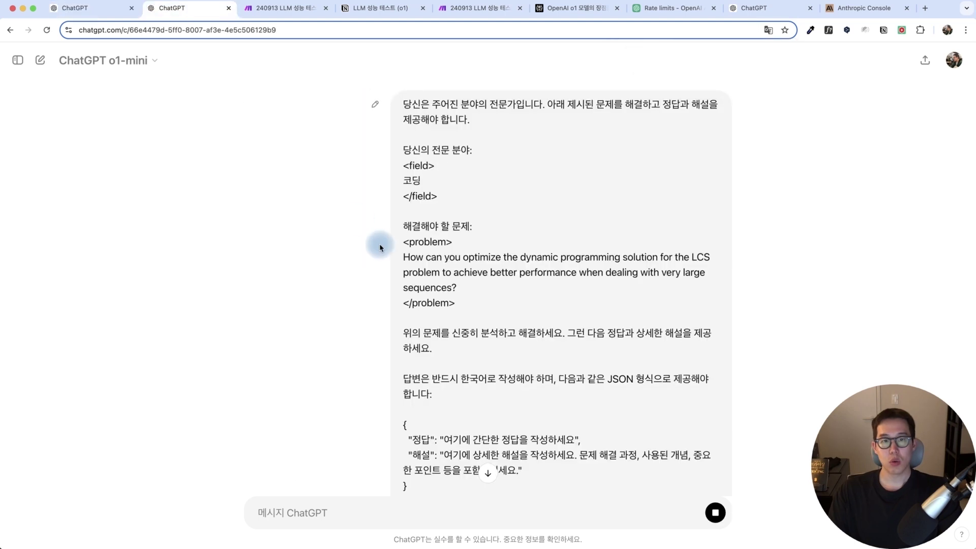
- Transfer the 정답 text from the o1-mini response to the newest Coding row's o1 mini cell in Notion
{"action": "scroll", "coordinate": [386, 305], "scroll_direction": "down", "scroll_amount": 5}
{"action": "scroll", "coordinate": [394, 421], "scroll_direction": "down", "scroll_amount": 5}
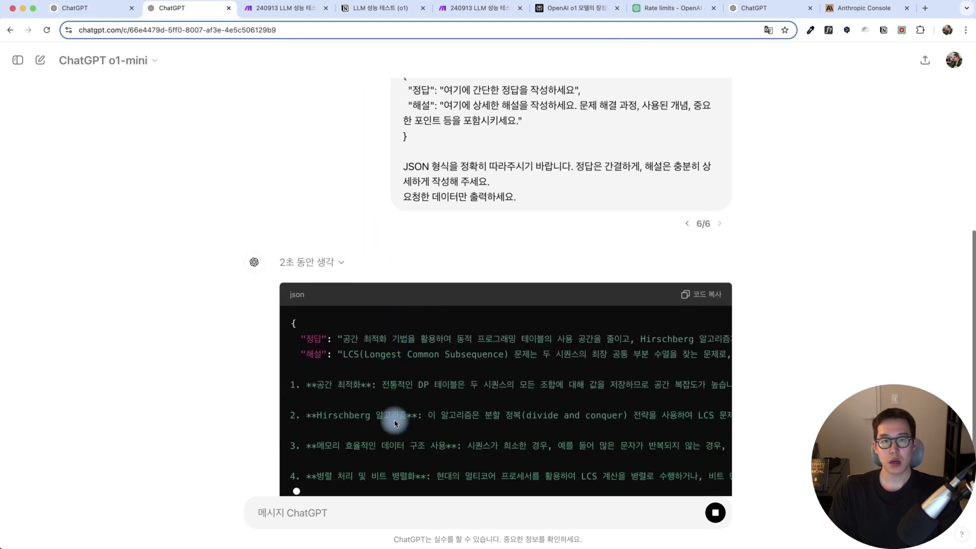
{"action": "scroll", "coordinate": [430, 289], "scroll_direction": "up", "scroll_amount": 1}
{"action": "key", "text": "super+4"}
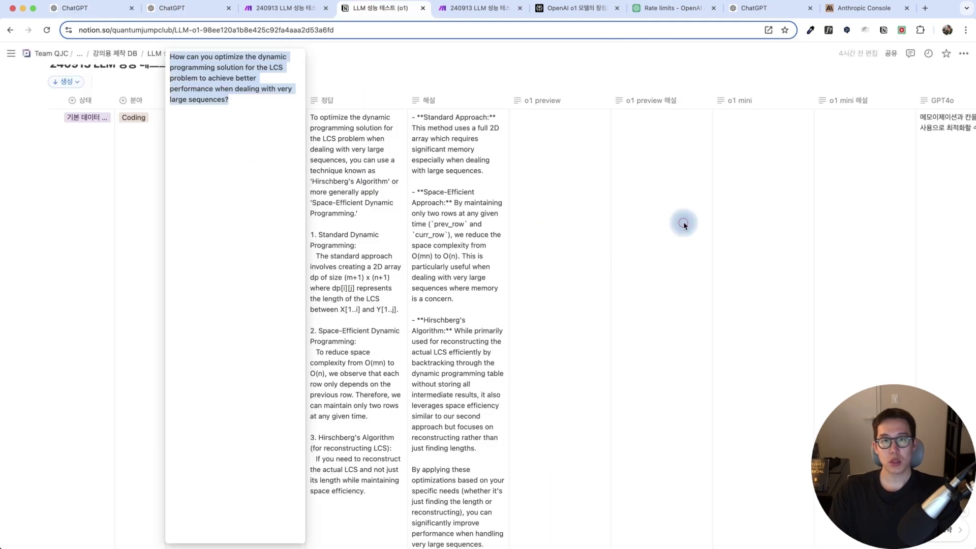
{"action": "left_click", "coordinate": [790, 217]}
{"action": "key", "text": "super+v"}
- Copy the o1-mini response's 해설 text into the newest row's o1 mini 해설 cell and check the o1 mini answer
{"action": "left_click", "coordinate": [191, 7]}
{"action": "left_click", "coordinate": [437, 368]}
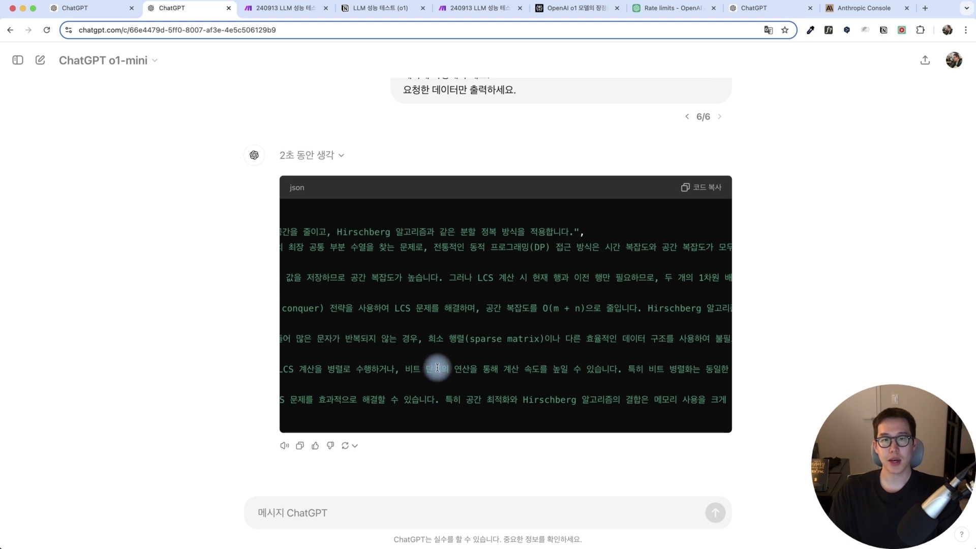
{"action": "scroll", "coordinate": [436, 368], "scroll_direction": "left", "scroll_amount": 5}
{"action": "left_click_drag", "start_coordinate": [338, 247], "coordinate": [458, 404]}
{"action": "key", "text": "super+c"}
{"action": "left_click", "coordinate": [373, 8]}
{"action": "left_click", "coordinate": [824, 192]}
{"action": "key", "text": "super+v"}
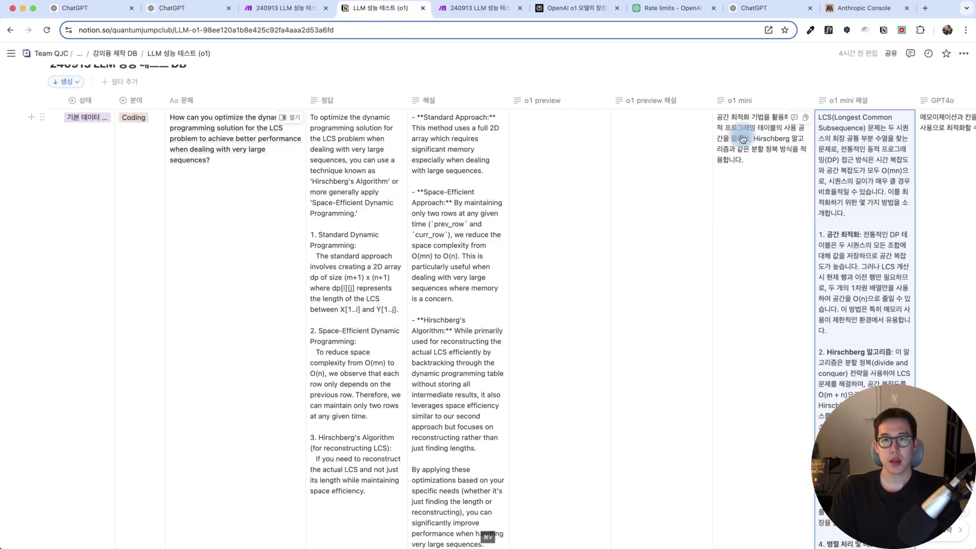
{"action": "scroll", "coordinate": [736, 136], "scroll_direction": "right", "scroll_amount": 2}
{"action": "left_click", "coordinate": [742, 168]}
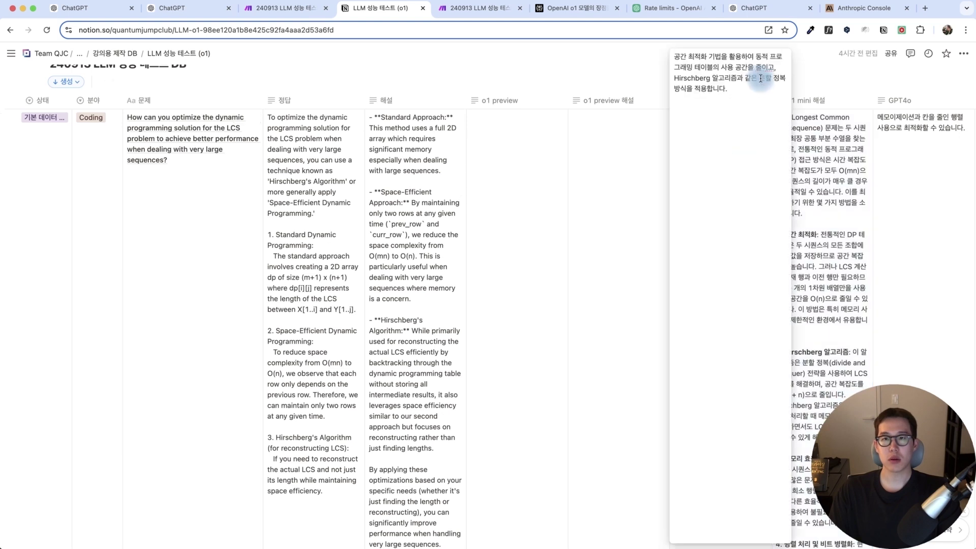
{"action": "left_click", "coordinate": [730, 105]}
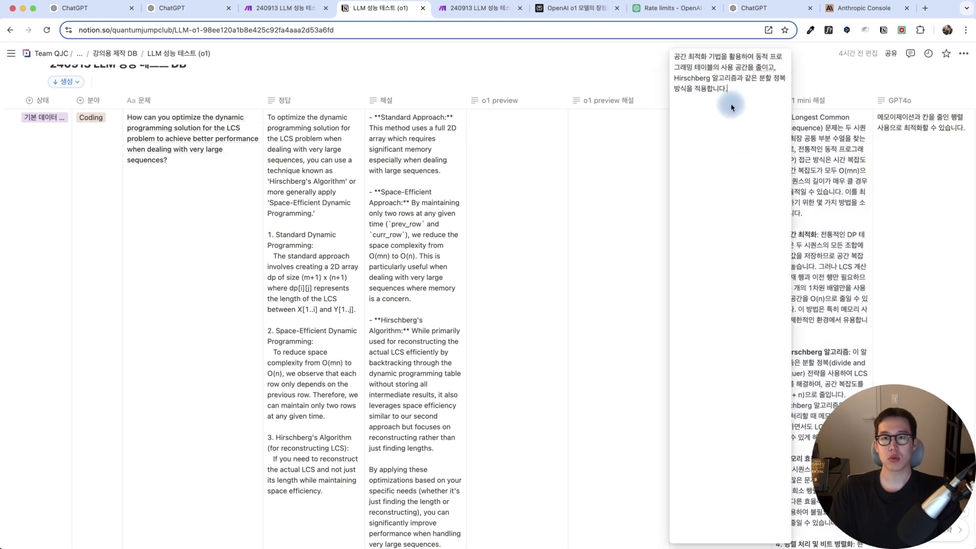
- Copy the 정답 text from the o1-preview response into the newest Coding row's o1 preview cell in Notion
{"action": "key", "text": "super+1"}
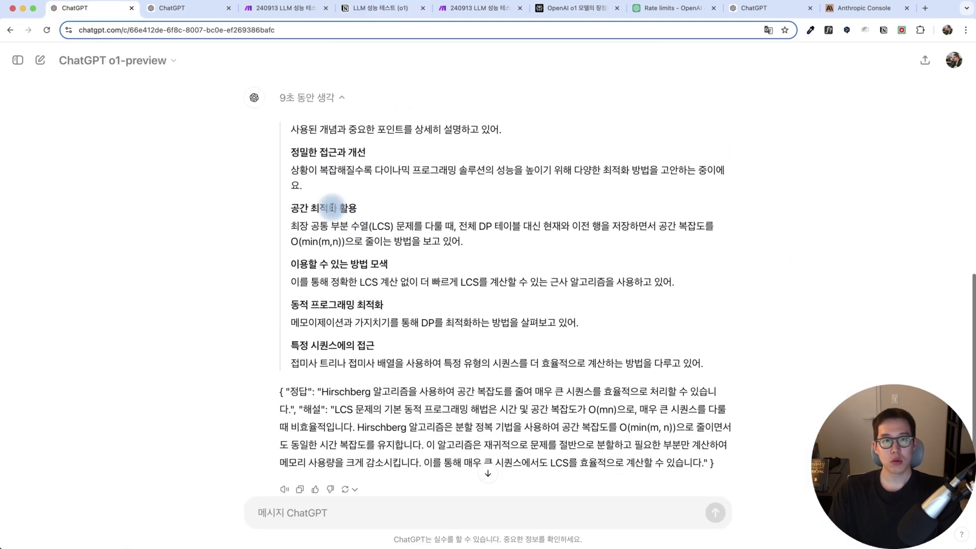
{"action": "scroll", "coordinate": [366, 288], "scroll_direction": "down", "scroll_amount": 1}
{"action": "left_click_drag", "start_coordinate": [326, 384], "coordinate": [291, 404]}
{"action": "key", "text": "super+c"}
{"action": "left_click", "coordinate": [356, 8]}
{"action": "left_click", "coordinate": [514, 172]}
{"action": "key", "text": "super+v"}
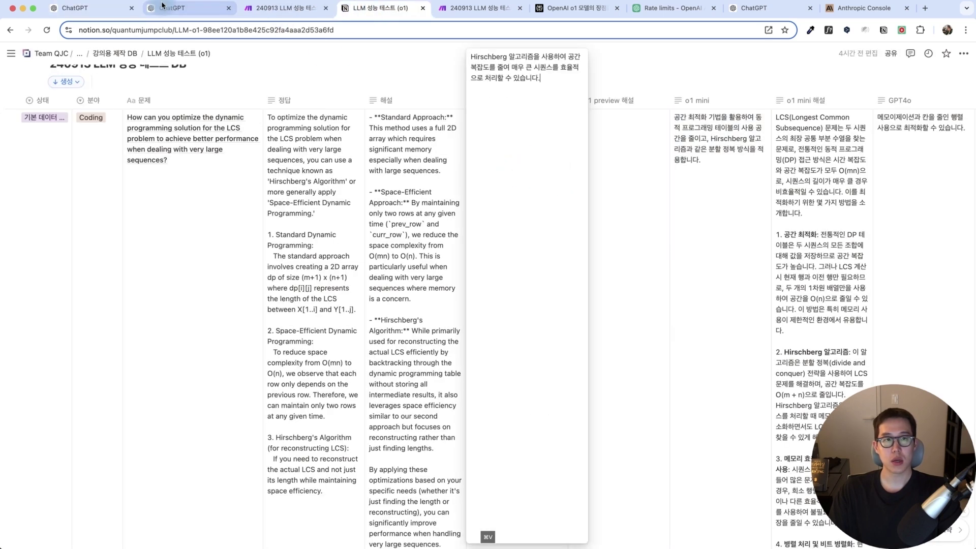
- Copy the 해설 text from the o1-preview response into the newest row's o1 preview 해설 cell in Notion
{"action": "left_click", "coordinate": [104, 10]}
{"action": "left_click", "coordinate": [360, 394]}
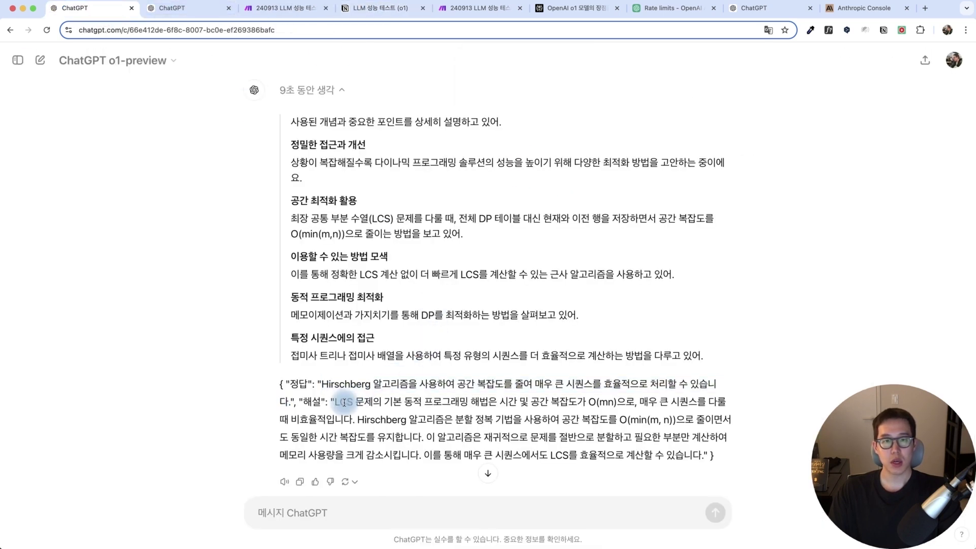
{"action": "left_click_drag", "start_coordinate": [336, 402], "coordinate": [708, 460]}
{"action": "key", "text": "super+c"}
{"action": "left_click", "coordinate": [381, 8]}
- Read the newest Coding row's reference 해설 and 정답, and compare them with its o1 preview and o1 mini answers
{"action": "left_click", "coordinate": [365, 160]}
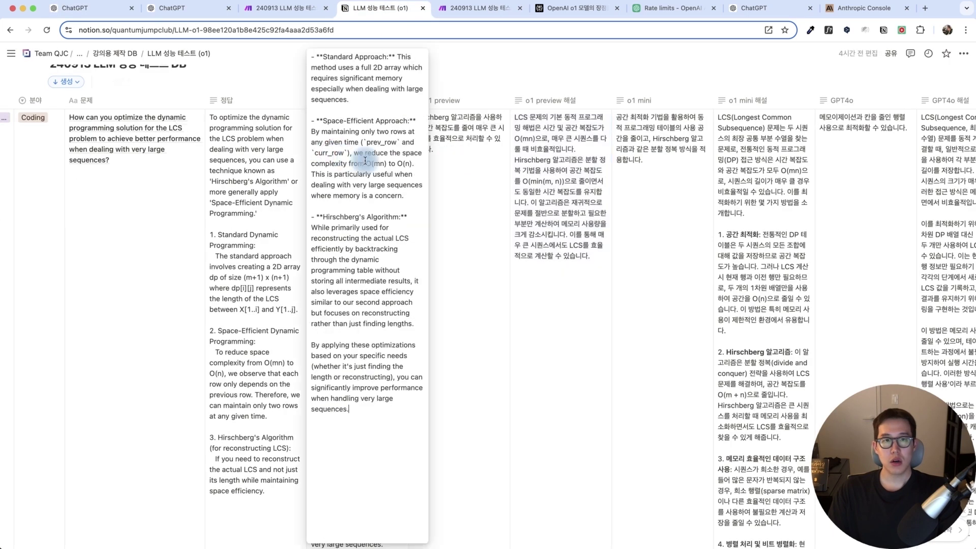
{"action": "key", "text": "super+a"}
{"action": "left_click", "coordinate": [144, 199]}
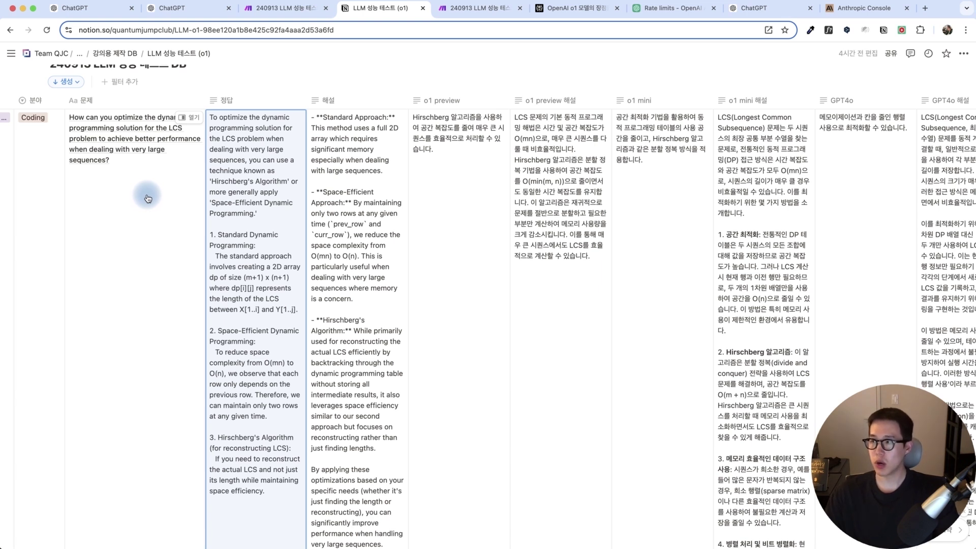
{"action": "left_click", "coordinate": [448, 154]}
{"action": "key", "text": "Escape"}
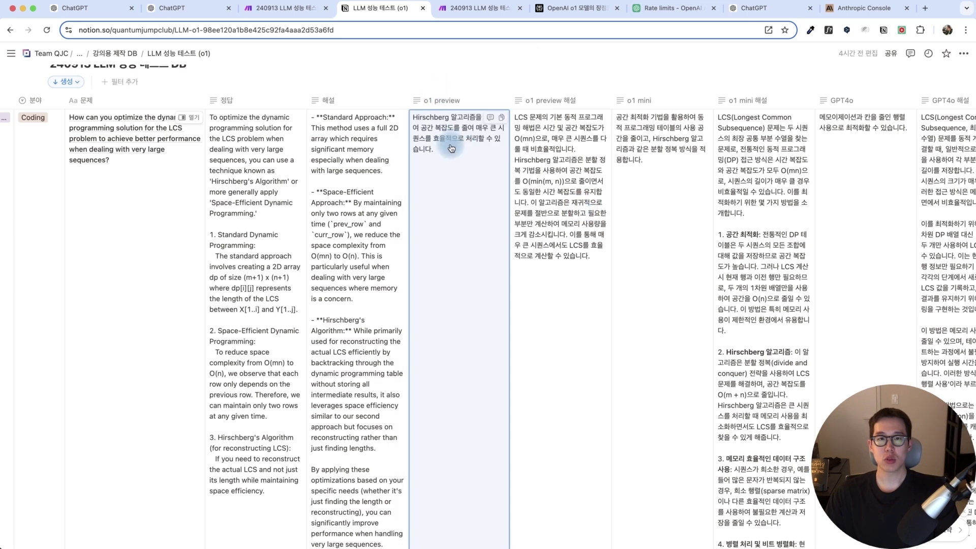
{"action": "left_click", "coordinate": [451, 148]}
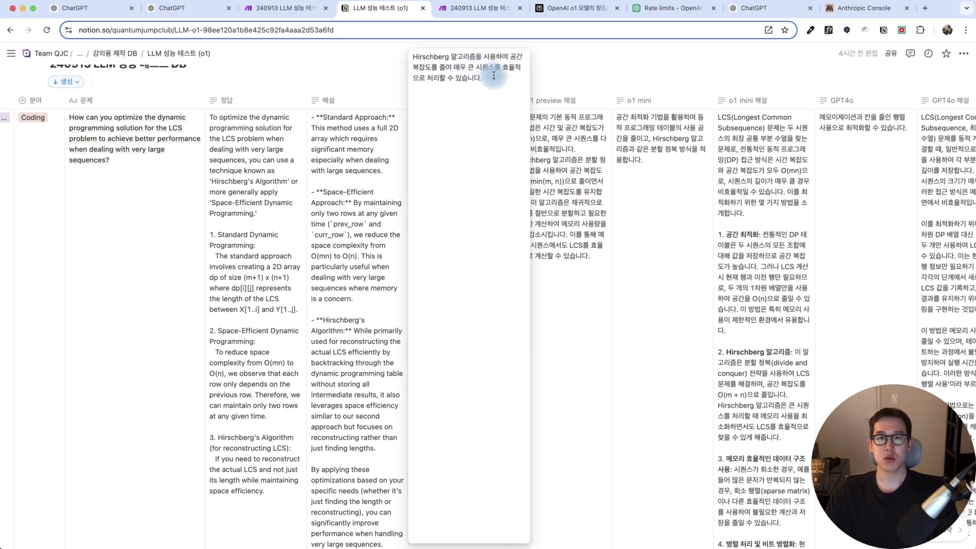
{"action": "key", "text": "Escape"}
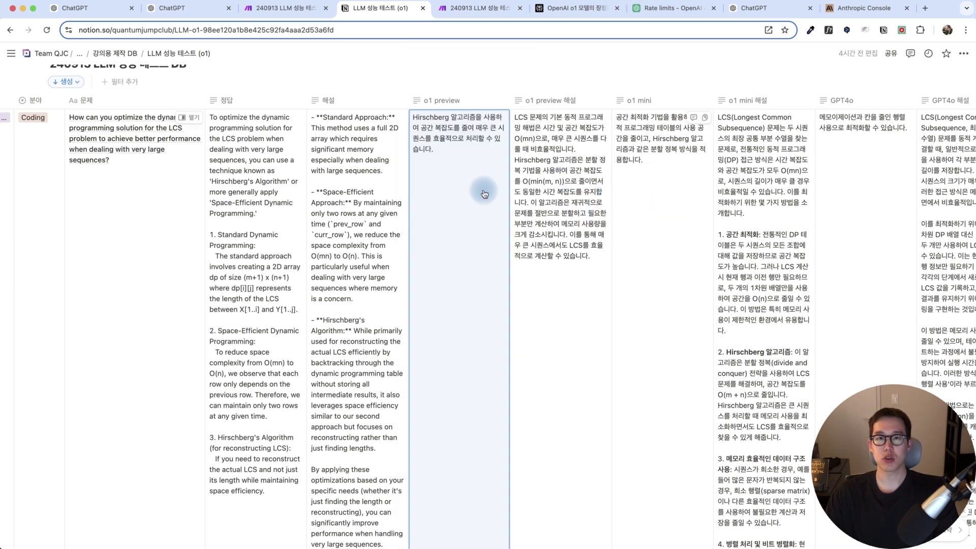
{"action": "scroll", "coordinate": [482, 190], "scroll_direction": "right", "scroll_amount": 5}
{"action": "left_click", "coordinate": [531, 189]}
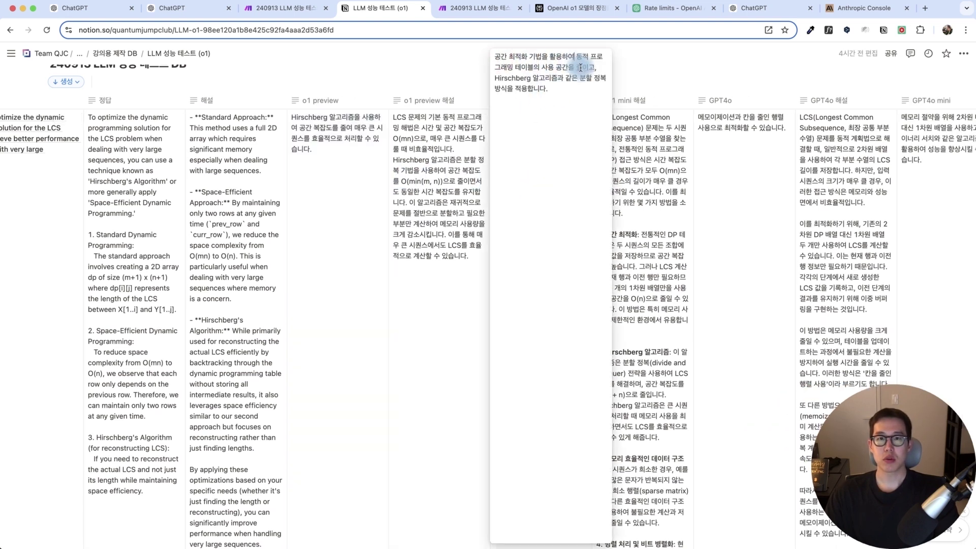
{"action": "key", "text": "Escape"}
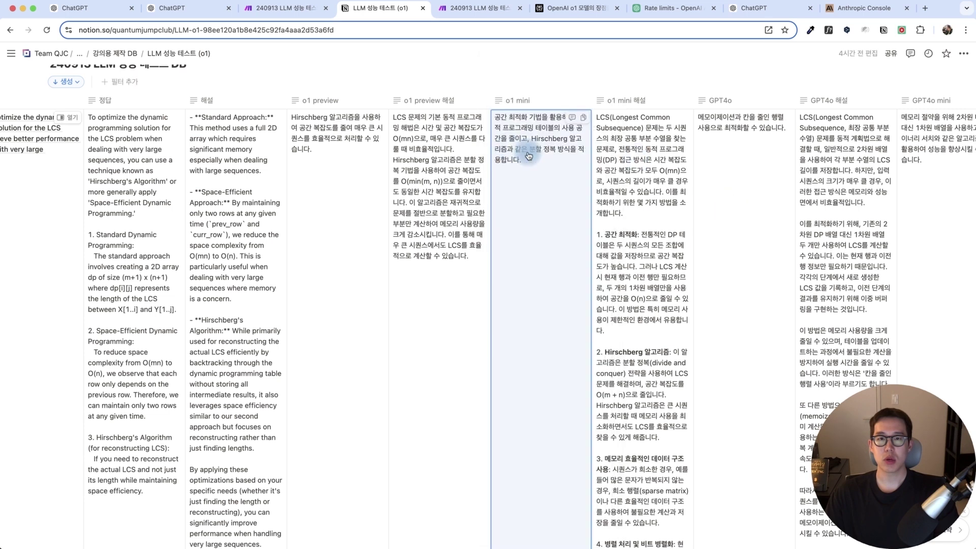
- Open and read the GPT4o answer in the newest Coding row
{"action": "scroll", "coordinate": [529, 152], "scroll_direction": "right", "scroll_amount": 7}
{"action": "scroll", "coordinate": [538, 154], "scroll_direction": "right", "scroll_amount": 3}
{"action": "left_click", "coordinate": [534, 170]}
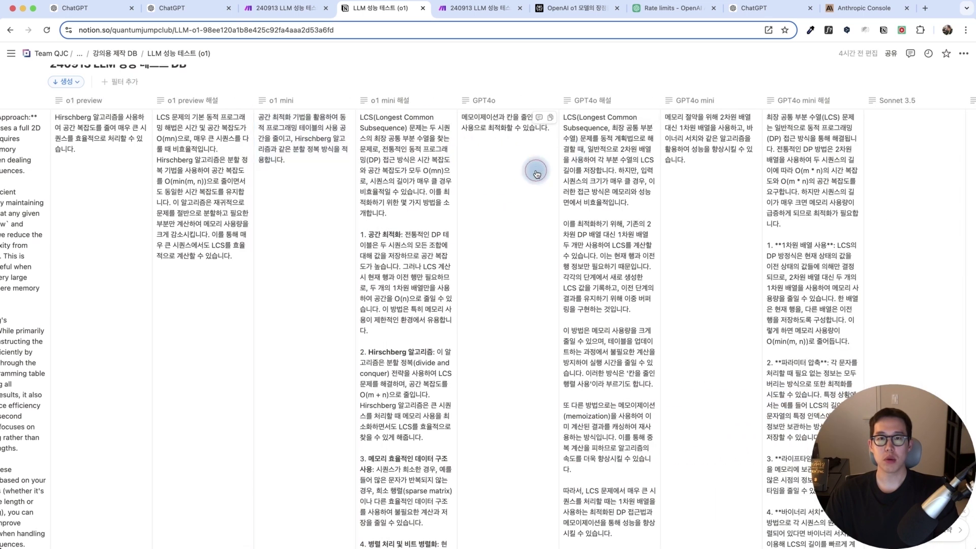
{"action": "left_click_drag", "start_coordinate": [531, 65], "coordinate": [480, 60]}
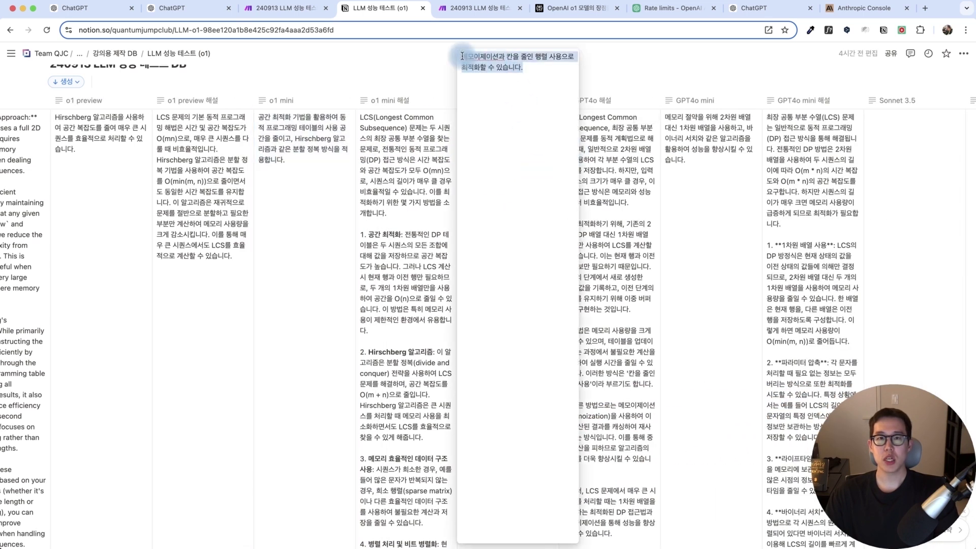
{"action": "left_click", "coordinate": [538, 69]}
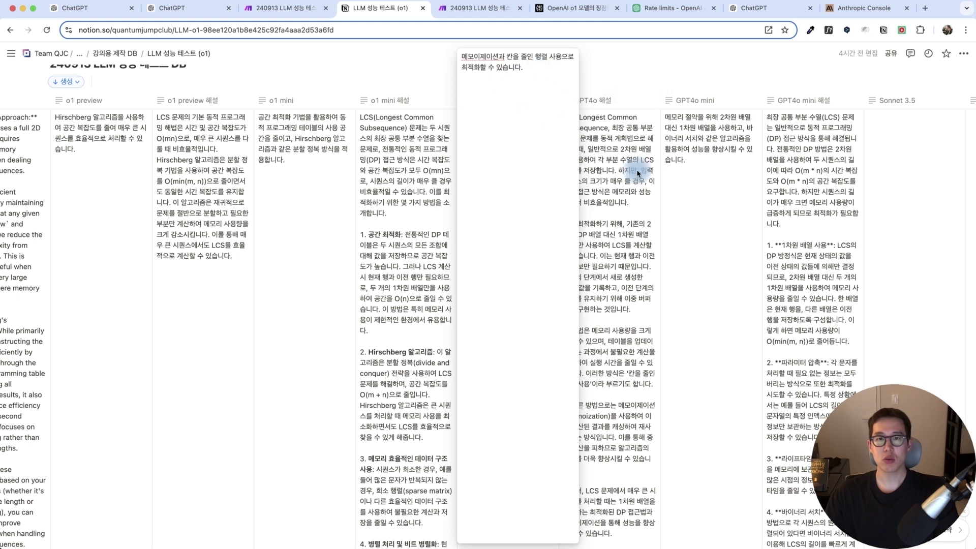
{"action": "left_click", "coordinate": [638, 171]}
- Open and read the GPT4o mini answer in the newest Coding row
{"action": "scroll", "coordinate": [473, 116], "scroll_direction": "right", "scroll_amount": 5}
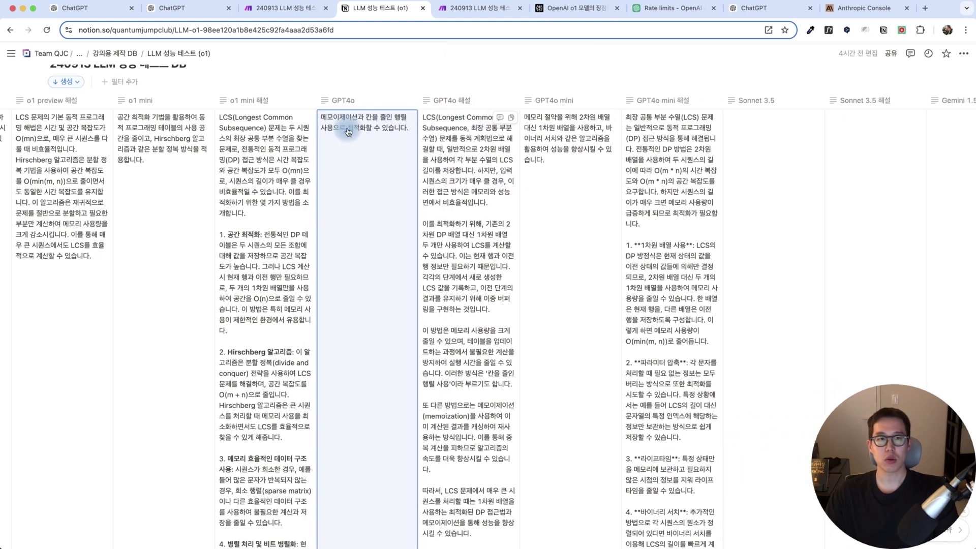
{"action": "scroll", "coordinate": [436, 180], "scroll_direction": "right", "scroll_amount": 2}
{"action": "left_click", "coordinate": [502, 168]}
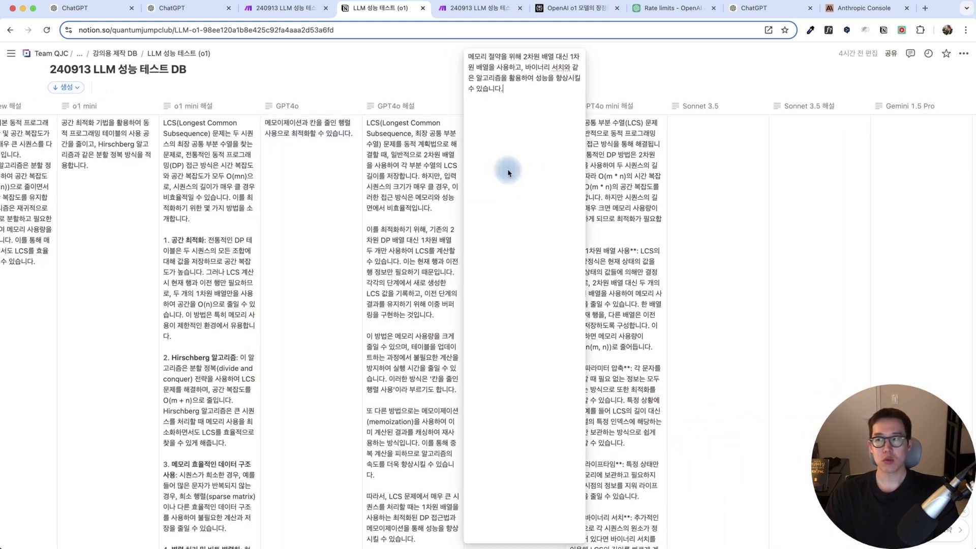
{"action": "left_click", "coordinate": [510, 134]}
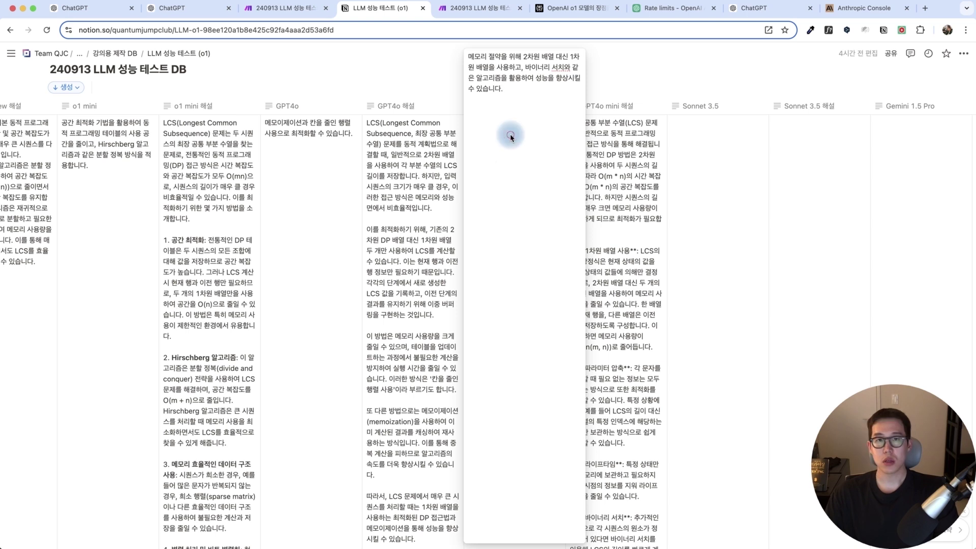
{"action": "left_click", "coordinate": [715, 164]}
{"action": "scroll", "coordinate": [472, 115], "scroll_direction": "right", "scroll_amount": 2}
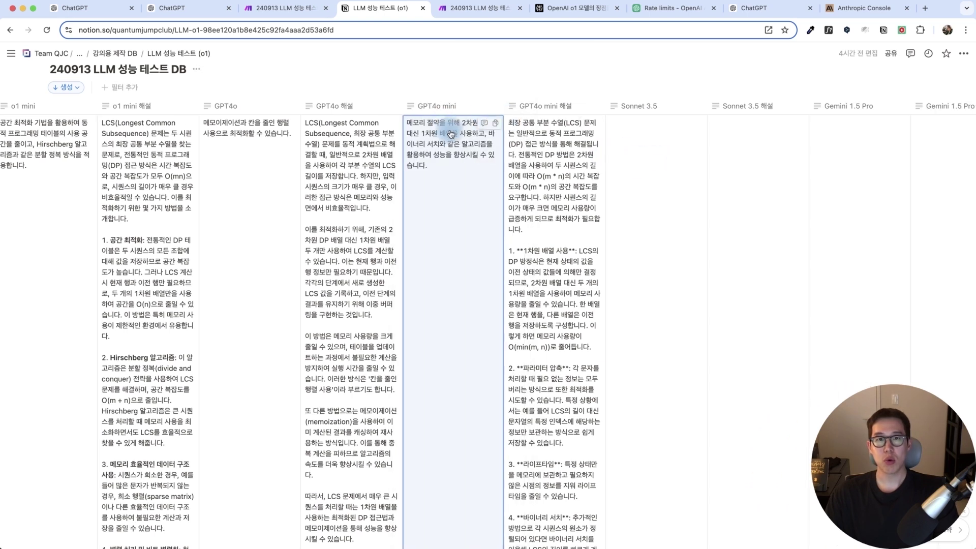
{"action": "left_click", "coordinate": [451, 135]}
{"action": "left_click", "coordinate": [478, 82]}
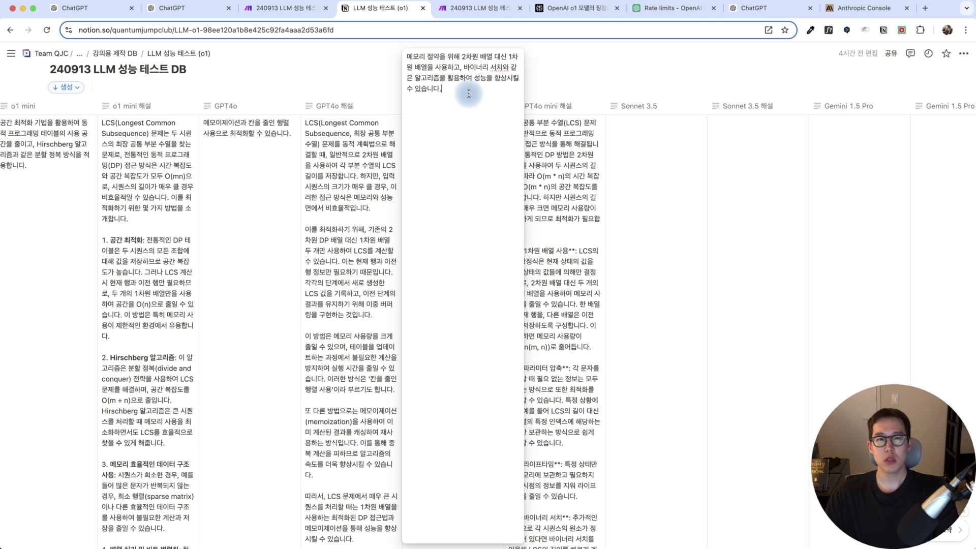
{"action": "left_click_drag", "start_coordinate": [470, 93], "coordinate": [439, 85]}
{"action": "left_click", "coordinate": [606, 169]}
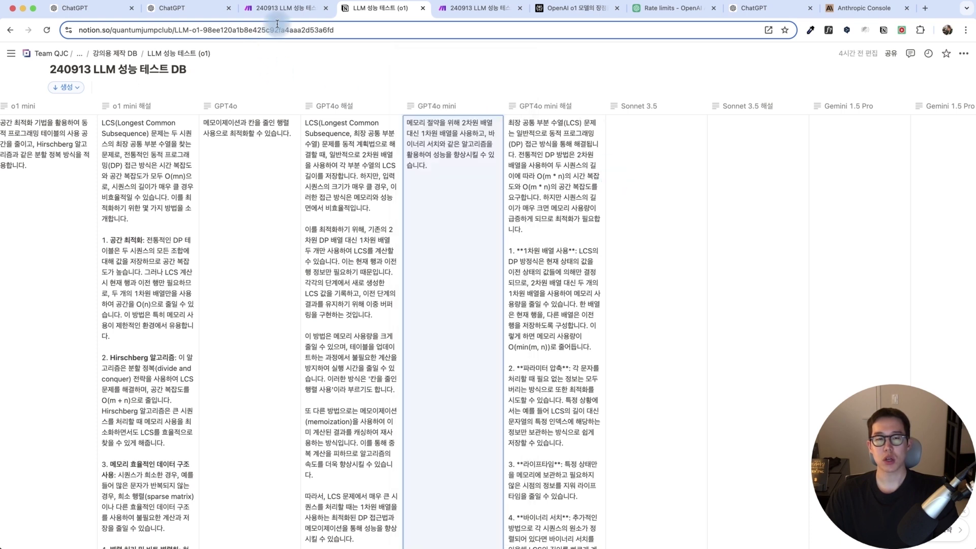
- Switch to the Make scenario and inspect the Text Response in the Anthropic Claude module's operation output
{"action": "left_click", "coordinate": [281, 9]}
{"action": "left_click", "coordinate": [386, 284]}
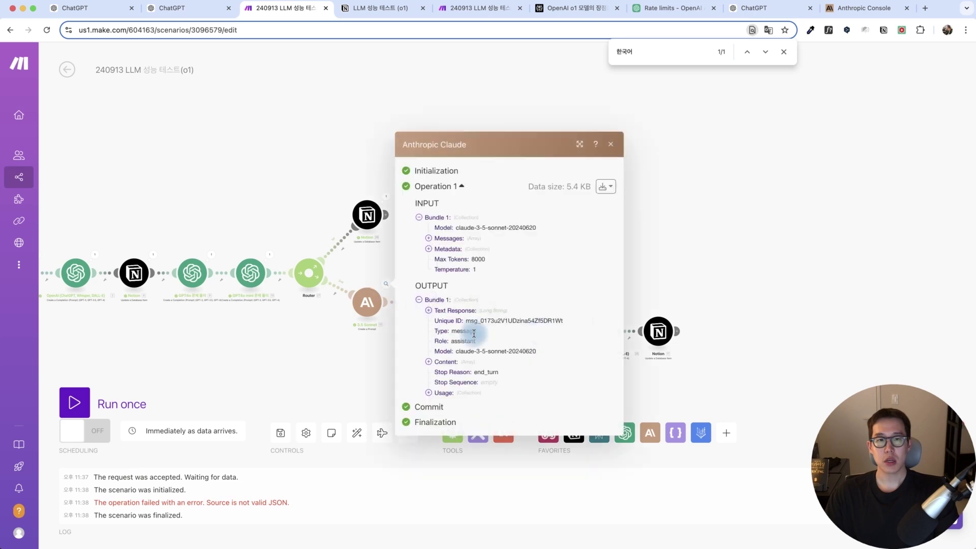
{"action": "left_click", "coordinate": [451, 307]}
{"action": "scroll", "coordinate": [492, 314], "scroll_direction": "down", "scroll_amount": 3}
{"action": "scroll", "coordinate": [494, 315], "scroll_direction": "up", "scroll_amount": 1}
{"action": "scroll", "coordinate": [493, 314], "scroll_direction": "down", "scroll_amount": 9}
{"action": "left_click", "coordinate": [315, 345]}
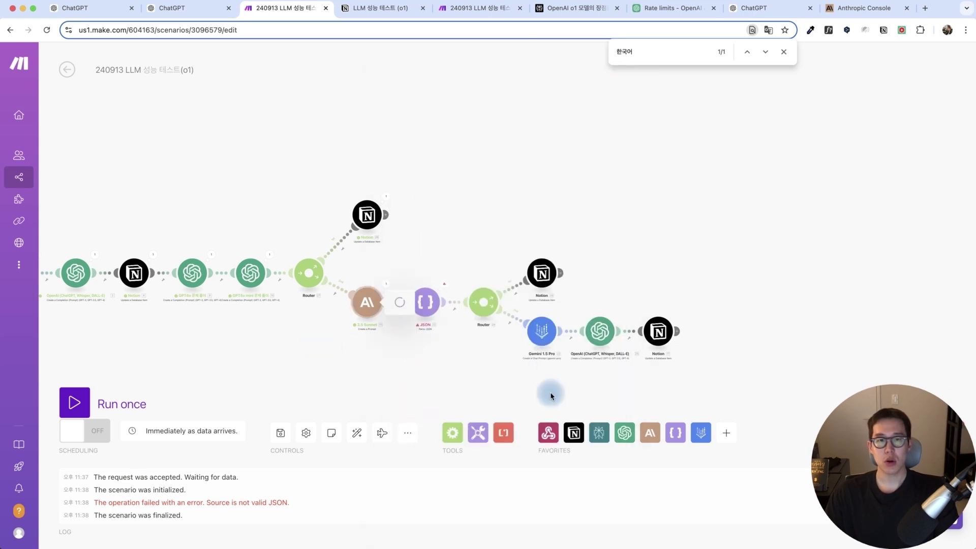
- Read the Anthropic Claude module's Text Response through to the end of the operation output
{"action": "scroll", "coordinate": [543, 398], "scroll_direction": "down", "scroll_amount": 10}
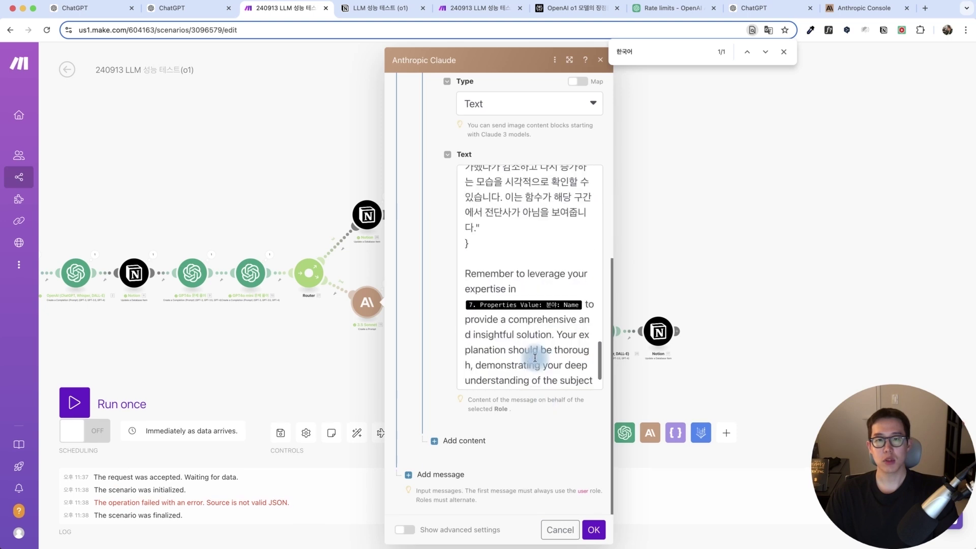
{"action": "scroll", "coordinate": [535, 358], "scroll_direction": "down", "scroll_amount": 2}
{"action": "left_click", "coordinate": [323, 401]}
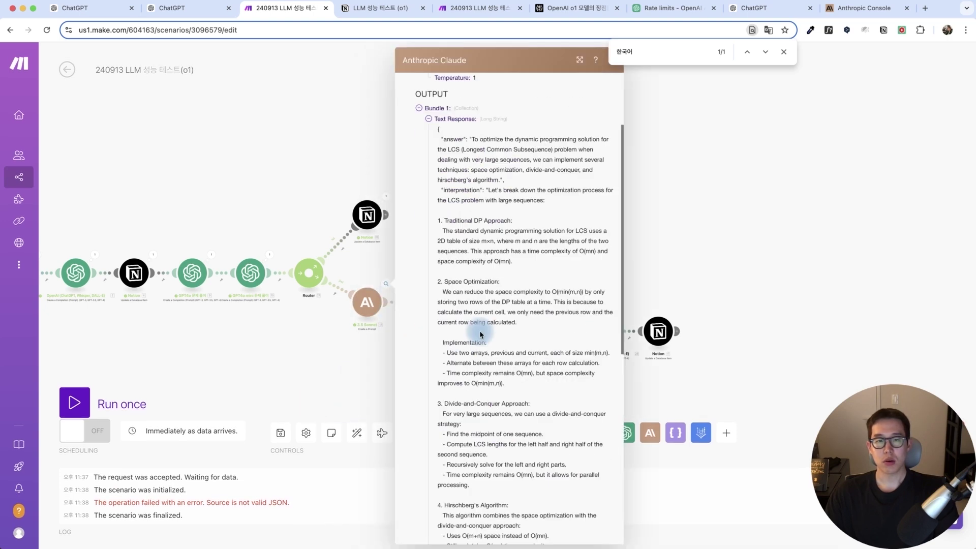
{"action": "scroll", "coordinate": [480, 333], "scroll_direction": "down", "scroll_amount": 8}
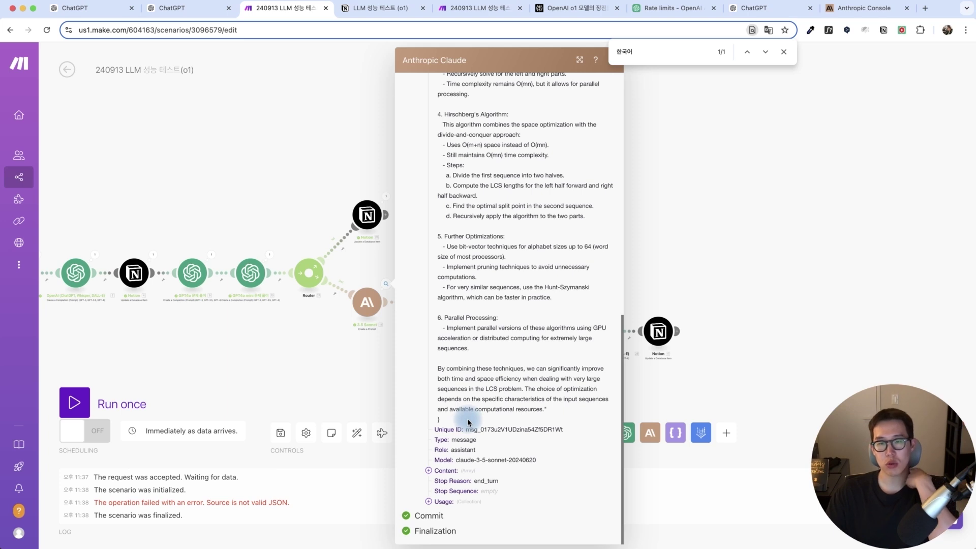
- Add an Ignore error handler to the JSON module and save the auto-aligned scenario
{"action": "left_click", "coordinate": [357, 304]}
{"action": "right_click", "coordinate": [372, 308]}
{"action": "key", "text": "Escape"}
{"action": "right_click", "coordinate": [416, 311]}
{"action": "left_click", "coordinate": [465, 349]}
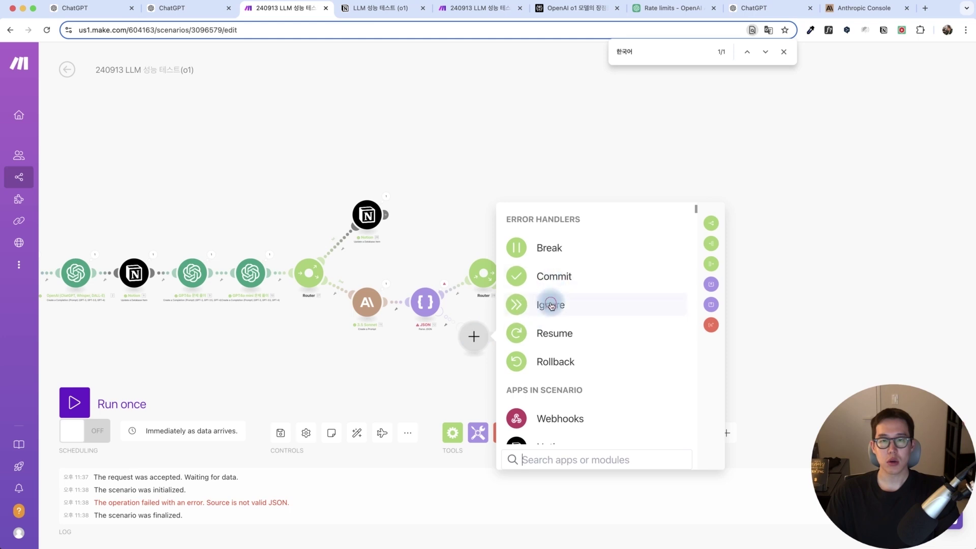
{"action": "left_click", "coordinate": [551, 305]}
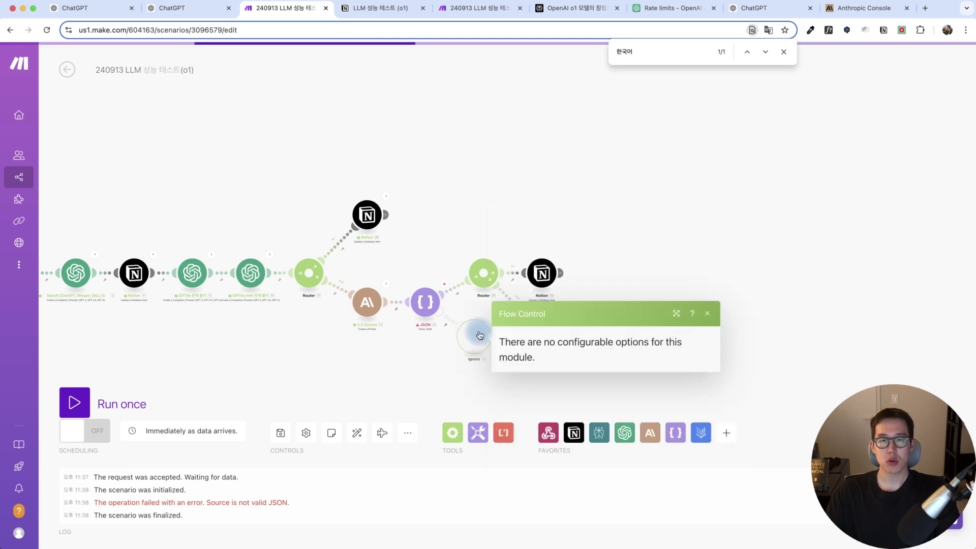
{"action": "left_click", "coordinate": [409, 361]}
{"action": "left_click", "coordinate": [278, 434]}
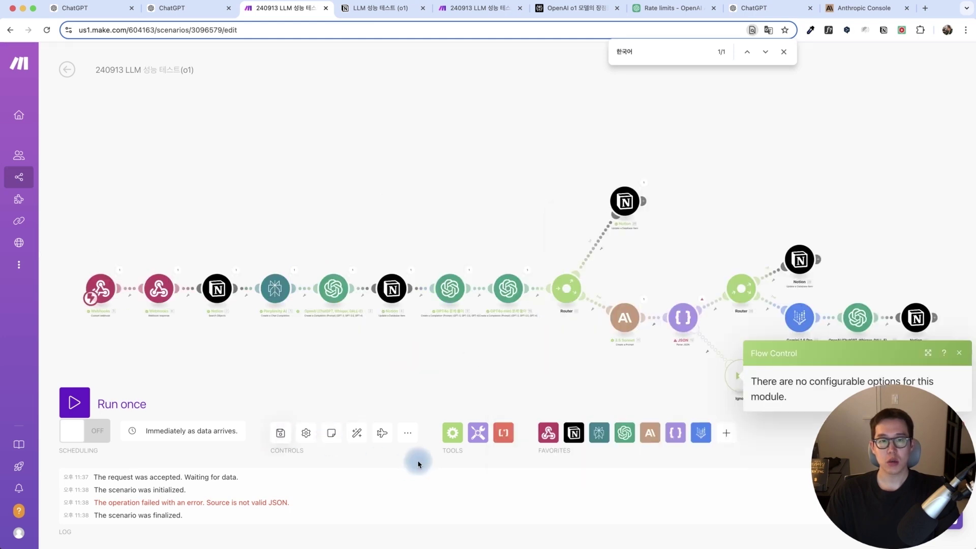
- Check the Sonnet 3.5 and Gemini 1.5 Pro columns of the newest row in Notion, then return to the Make scenario
{"action": "left_click_drag", "start_coordinate": [614, 383], "coordinate": [538, 381]}
{"action": "left_click_drag", "start_coordinate": [806, 267], "coordinate": [769, 259]}
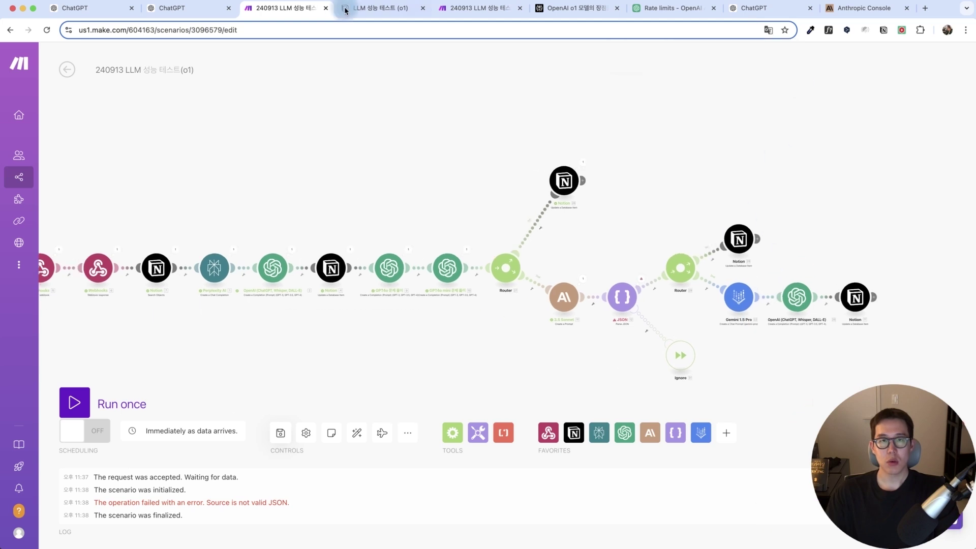
{"action": "left_click", "coordinate": [378, 8]}
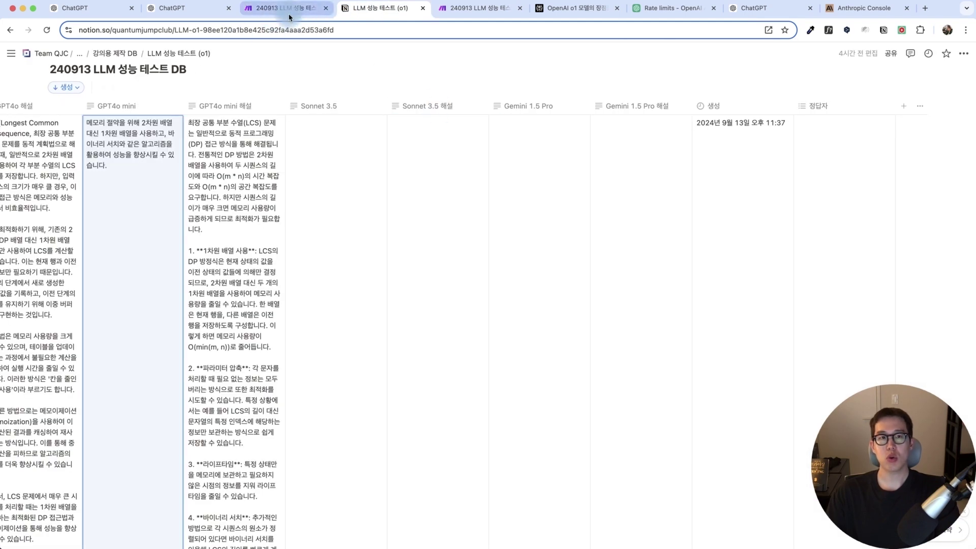
{"action": "scroll", "coordinate": [292, 136], "scroll_direction": "left", "scroll_amount": 10}
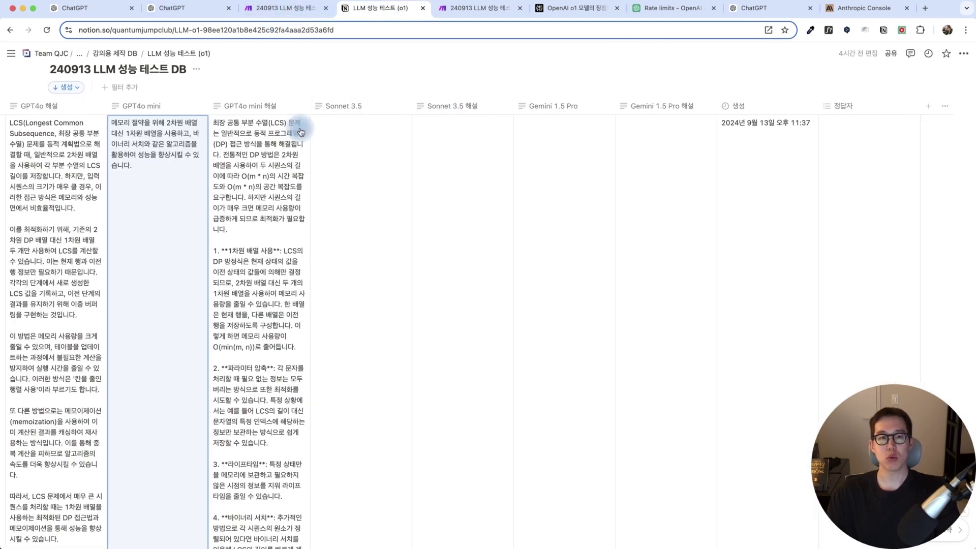
{"action": "left_click", "coordinate": [285, 8]}
- Run only the Gemini 1.5 Pro module with the dynamic programming optimization problem as 문제 and Coding as the 분야 name
{"action": "left_click_drag", "start_coordinate": [519, 169], "coordinate": [386, 160]}
{"action": "right_click", "coordinate": [477, 278]}
{"action": "left_click", "coordinate": [506, 303]}
{"action": "left_click", "coordinate": [570, 308]}
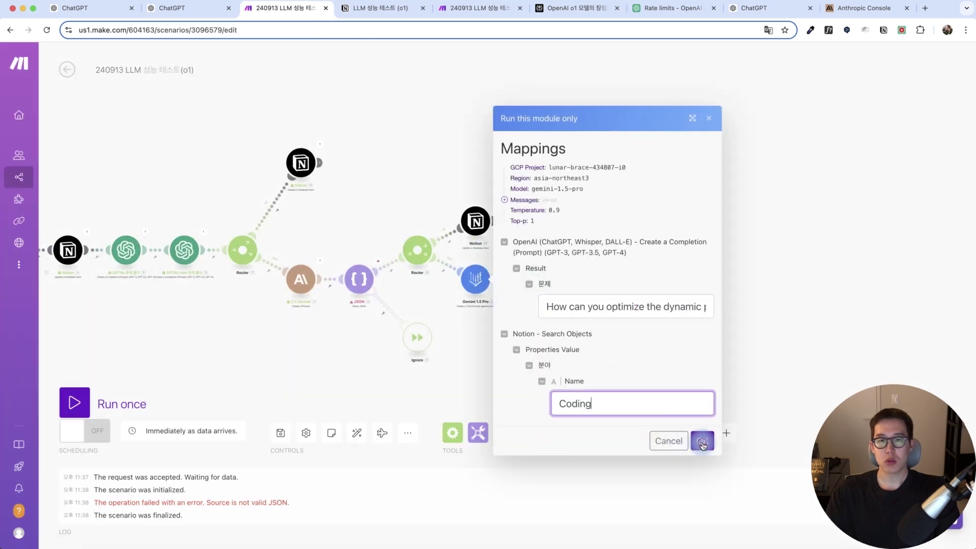
{"action": "left_click", "coordinate": [701, 440]}
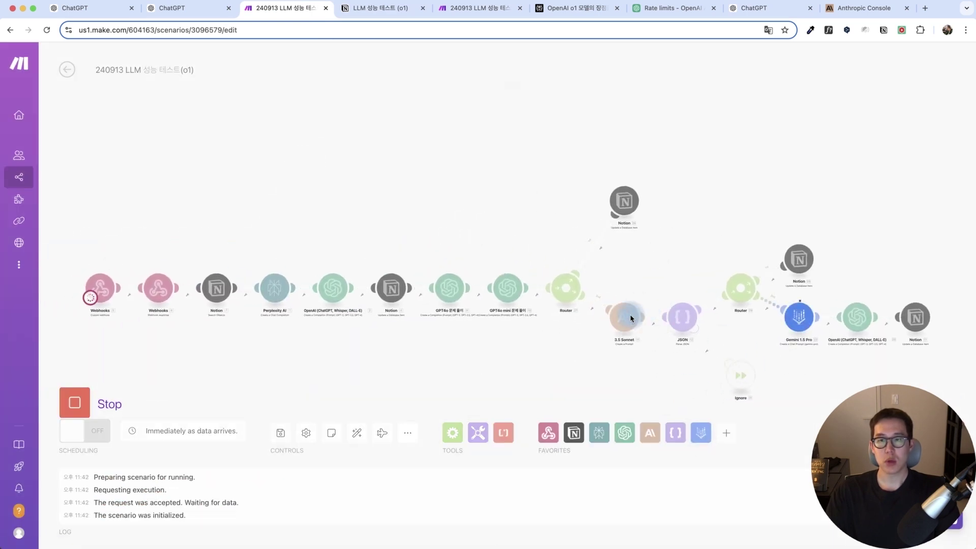
- Run the Gemini 1.5 Pro module alone again and inspect the error details of its operation
{"action": "left_click", "coordinate": [818, 299]}
{"action": "right_click", "coordinate": [795, 324]}
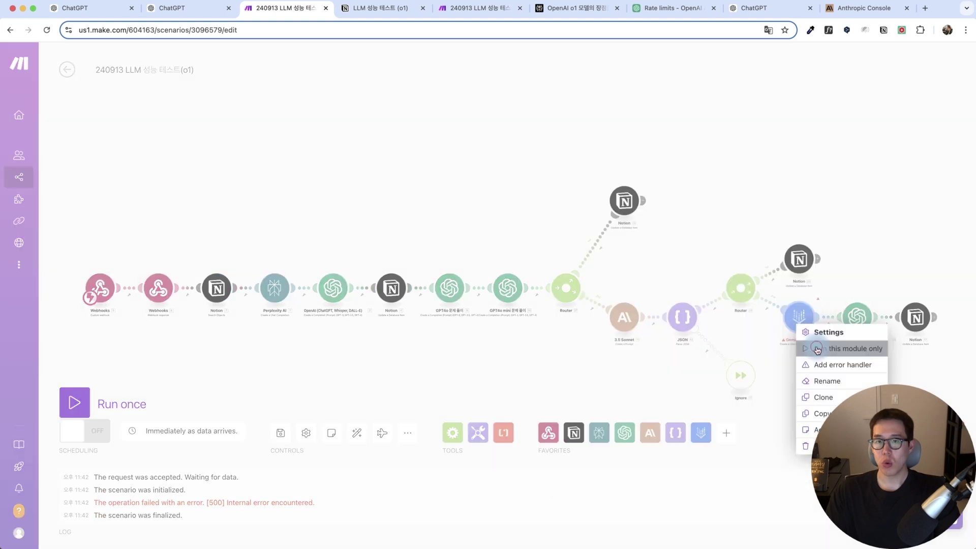
{"action": "left_click", "coordinate": [828, 348]}
{"action": "left_click", "coordinate": [660, 344]}
{"action": "type", "text": "[500] Internal error encountered."}
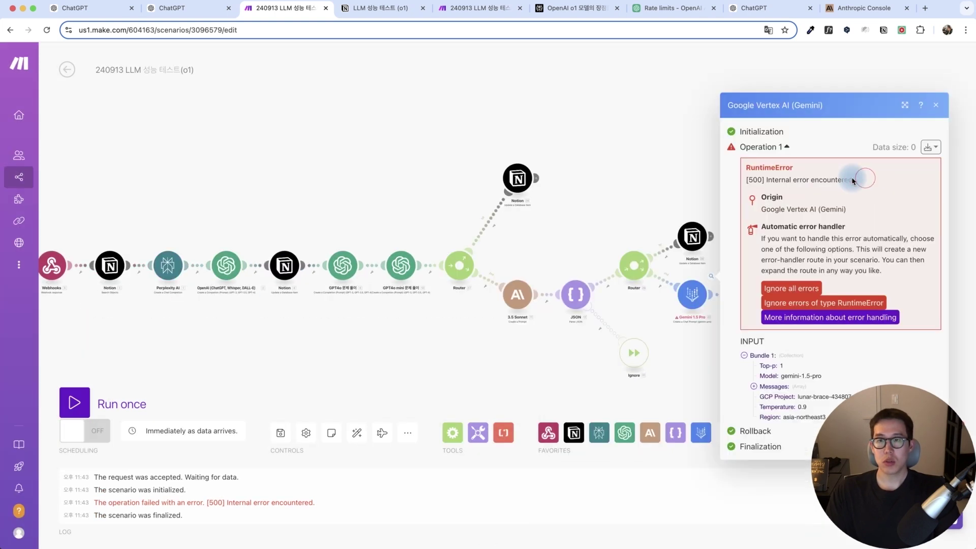
{"action": "left_click_drag", "start_coordinate": [859, 180], "coordinate": [766, 177]}
{"action": "left_click", "coordinate": [904, 184]}
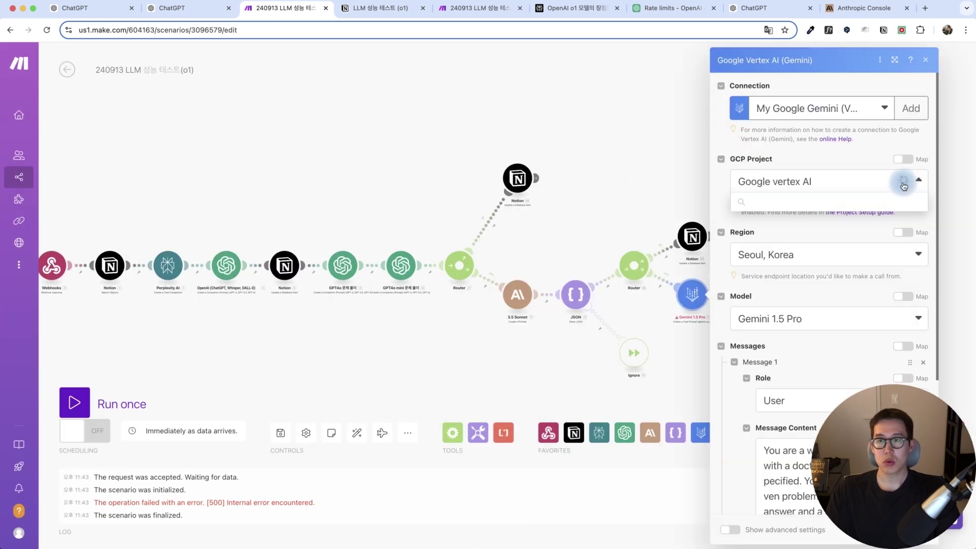
{"action": "left_click", "coordinate": [803, 201]}
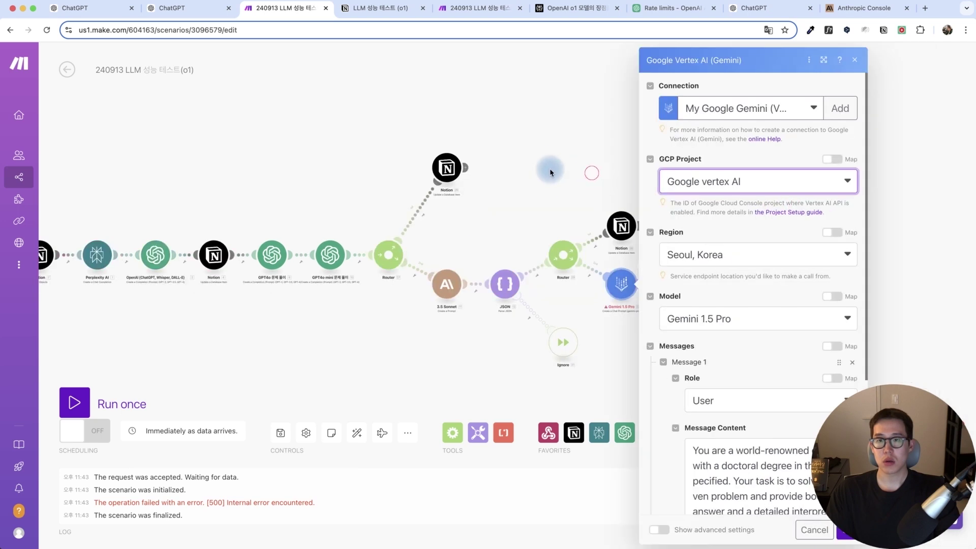
{"action": "left_click", "coordinate": [550, 170]}
- Add an Ignore error handler to the Gemini 1.5 Pro module and save the auto-aligned scenario
{"action": "right_click", "coordinate": [599, 290]}
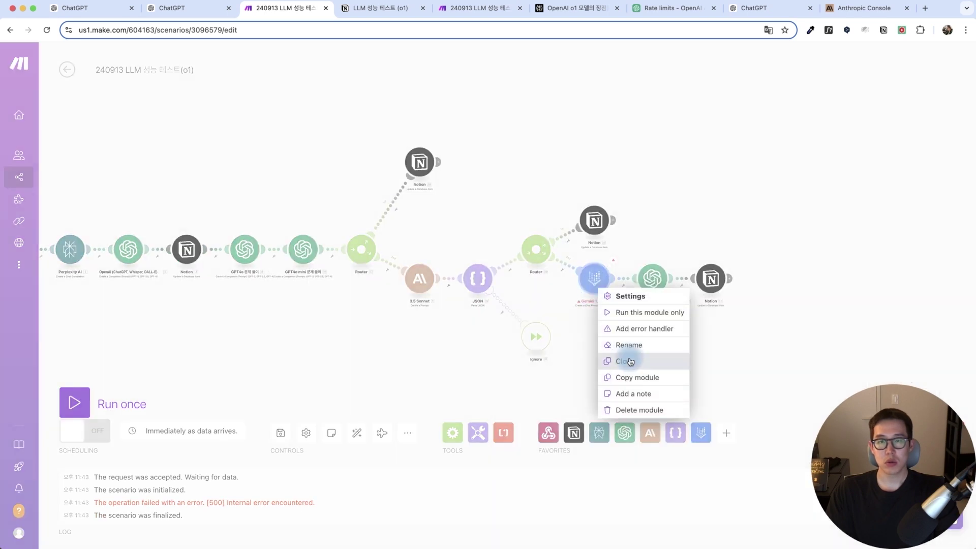
{"action": "left_click", "coordinate": [635, 329]}
{"action": "left_click", "coordinate": [724, 275]}
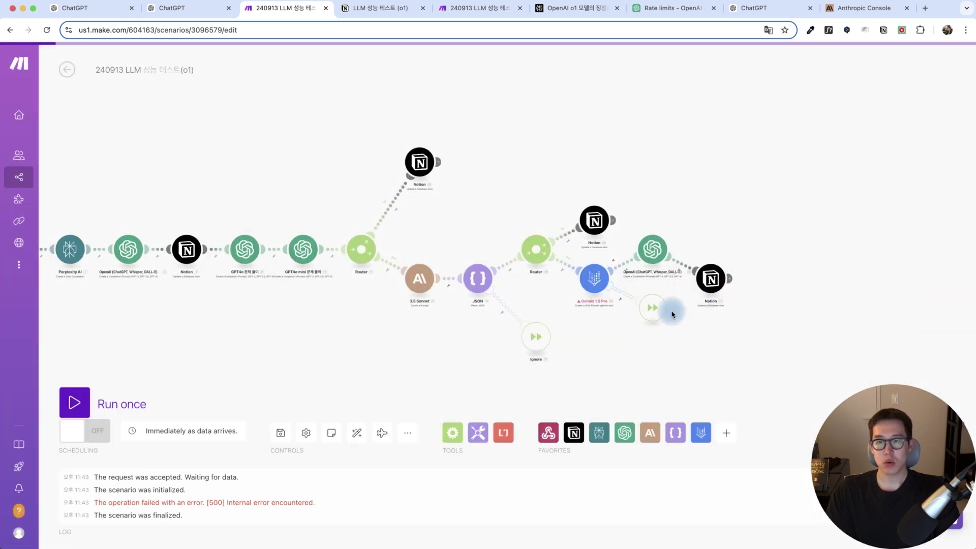
{"action": "left_click", "coordinate": [357, 433]}
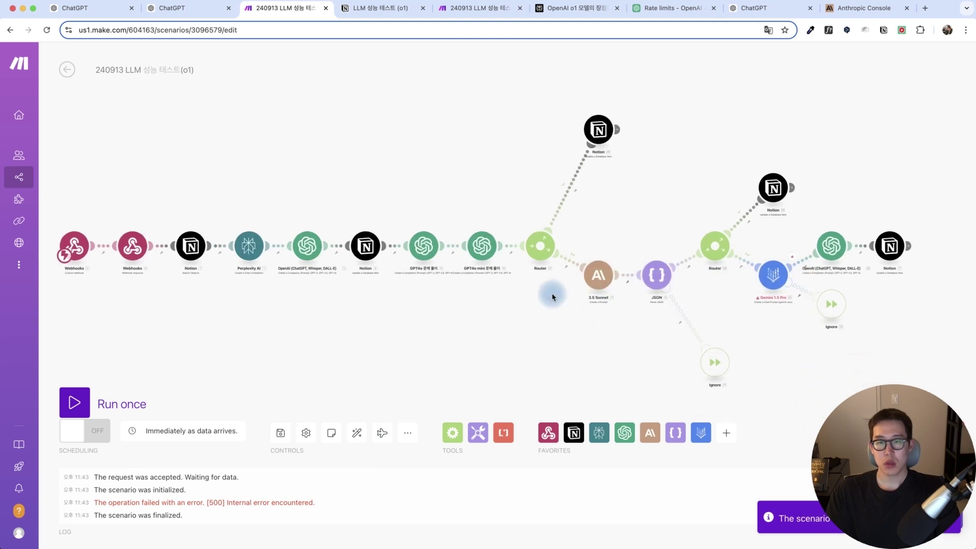
{"action": "left_click_drag", "start_coordinate": [574, 331], "coordinate": [547, 321]}
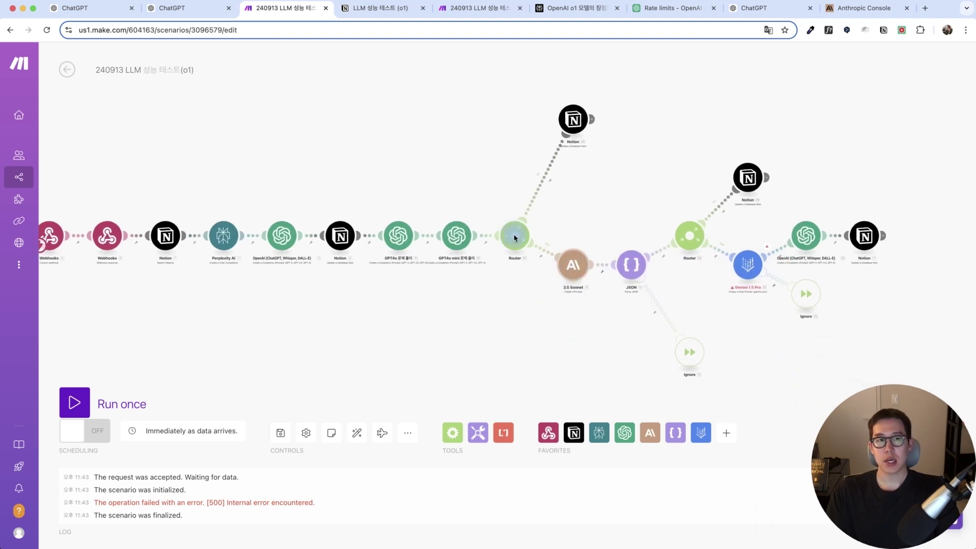
- Leave the scenario editor, open the PM 11:38:02 run from the history, and read the Anthropic Claude module's Text Response
{"action": "left_click", "coordinate": [67, 71]}
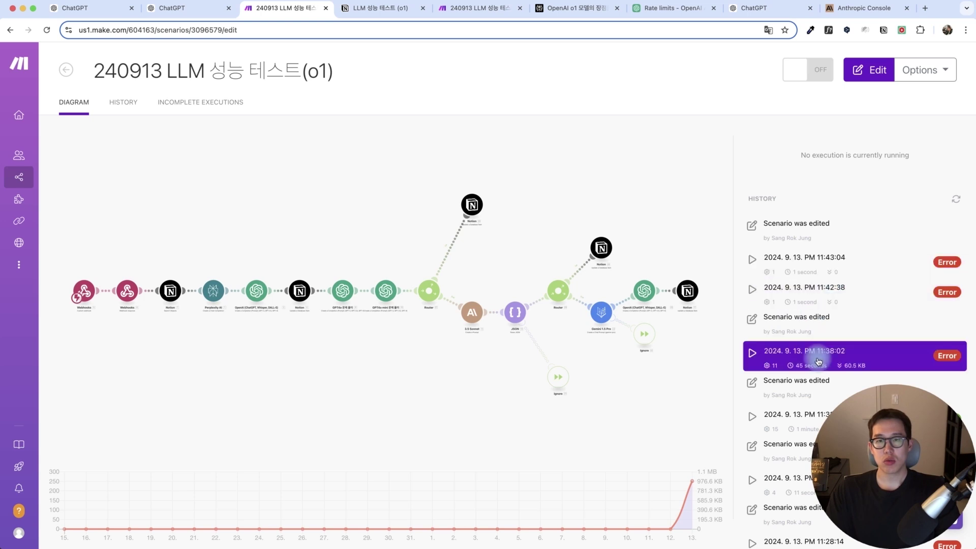
{"action": "left_click", "coordinate": [819, 361]}
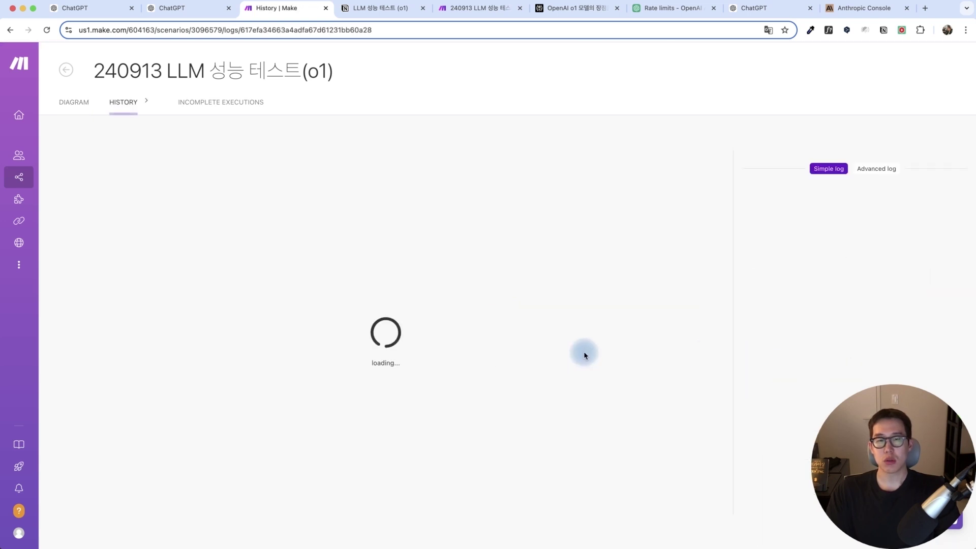
{"action": "scroll", "coordinate": [562, 375], "scroll_direction": "down", "scroll_amount": 1}
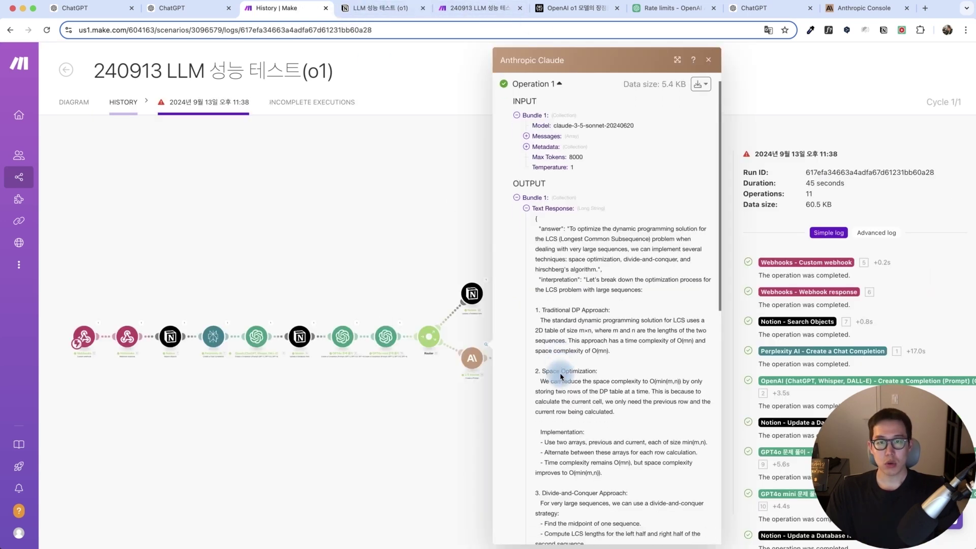
{"action": "left_click_drag", "start_coordinate": [571, 214], "coordinate": [581, 276]}
{"action": "scroll", "coordinate": [580, 279], "scroll_direction": "down", "scroll_amount": 6}
{"action": "scroll", "coordinate": [580, 276], "scroll_direction": "down", "scroll_amount": 5}
{"action": "scroll", "coordinate": [580, 276], "scroll_direction": "up", "scroll_amount": 9}
{"action": "scroll", "coordinate": [581, 276], "scroll_direction": "up", "scroll_amount": 3}
{"action": "left_click", "coordinate": [604, 254]}
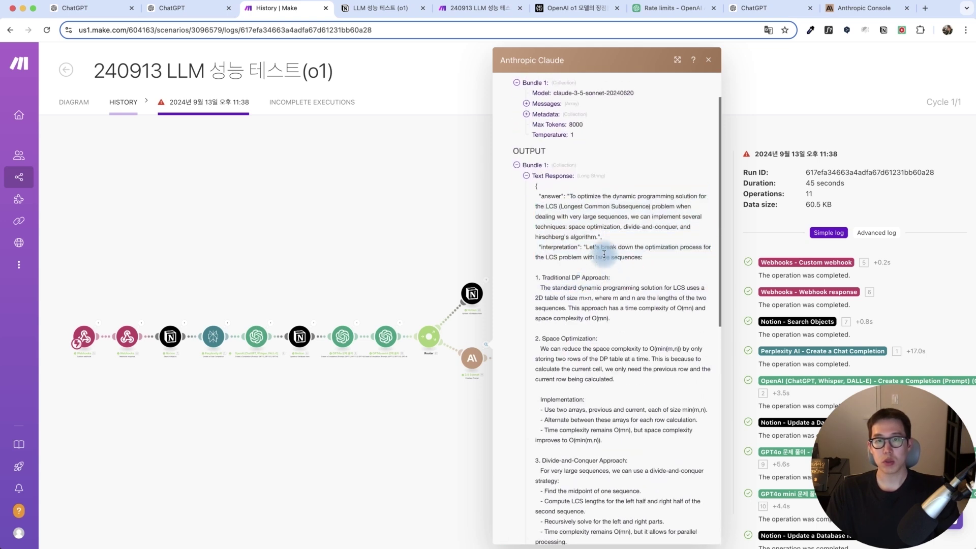
- Copy the "answer" text from Claude's response into the newest Notion row's Sonnet 3.5 cell
{"action": "left_click_drag", "start_coordinate": [570, 196], "coordinate": [594, 237]}
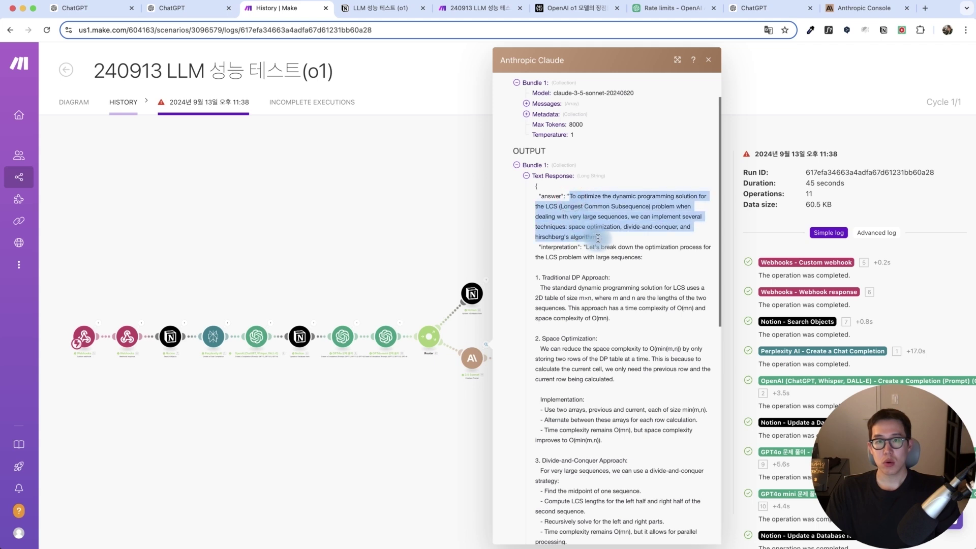
{"action": "key", "text": "super+v"}
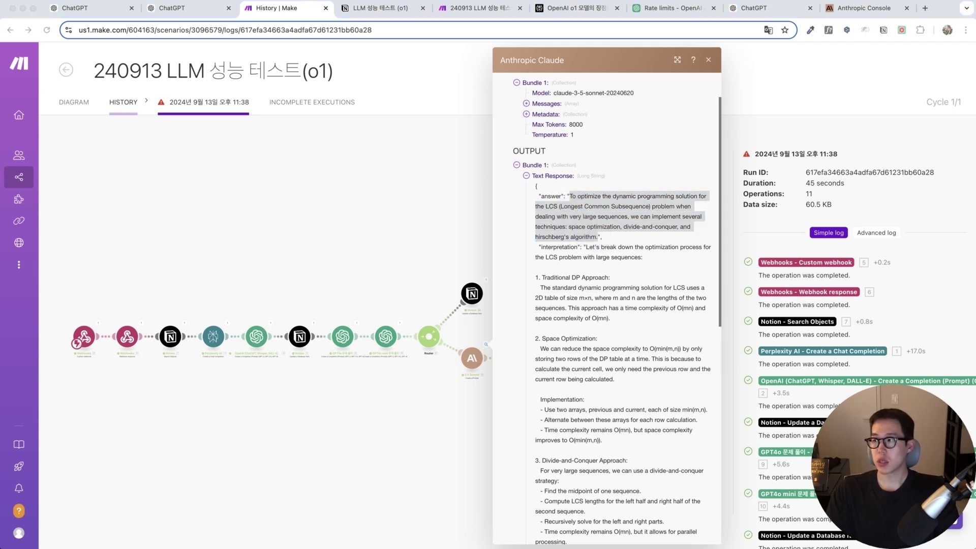
{"action": "left_click", "coordinate": [386, 8]}
{"action": "left_click", "coordinate": [545, 250]}
{"action": "scroll", "coordinate": [546, 249], "scroll_direction": "right", "scroll_amount": 15}
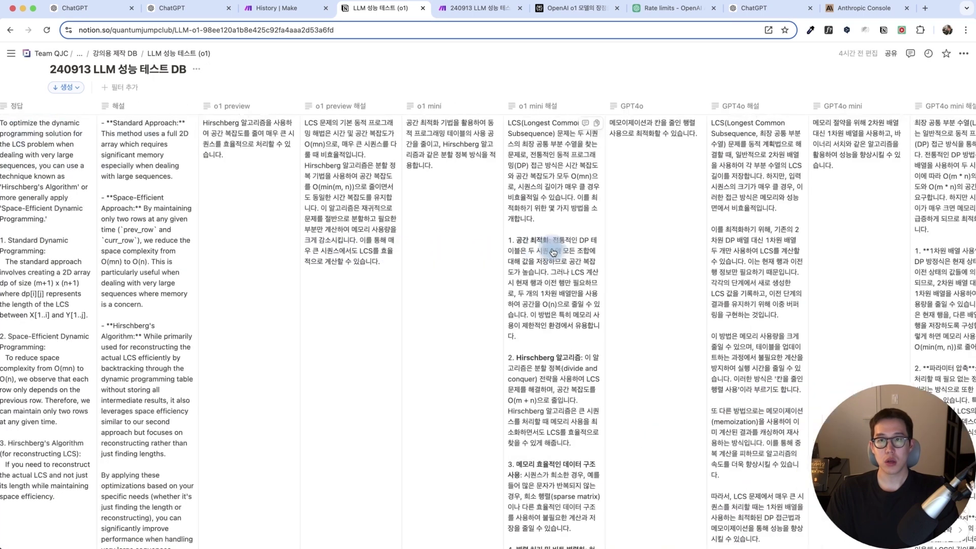
{"action": "left_click", "coordinate": [428, 204]}
{"action": "type", "text": "To optimize the dynamic programming solution for the LCS (Longest Common Subsequence) problem when dealing with very large sequences, we can implement several techniques: space optimization, divide-and-conquer, and Hirschberg's algorithm."}
- Replace the English text in the Sonnet 3.5 cell with its Korean translation
{"action": "left_click", "coordinate": [560, 220]}
{"action": "left_click", "coordinate": [417, 126]}
{"action": "key", "text": "super+a"}
{"action": "type", "text": "매우 큰 수열을 다룰 때 동적 프로그래밍 솔루션으로 LCS(최장공통수열) 문제를 최적화하기 위해 공간 최적화, 분할 및 정복, 허쉬버그 알고리즘 등 여러 가지 기법을 구현할 수 있습니다."}
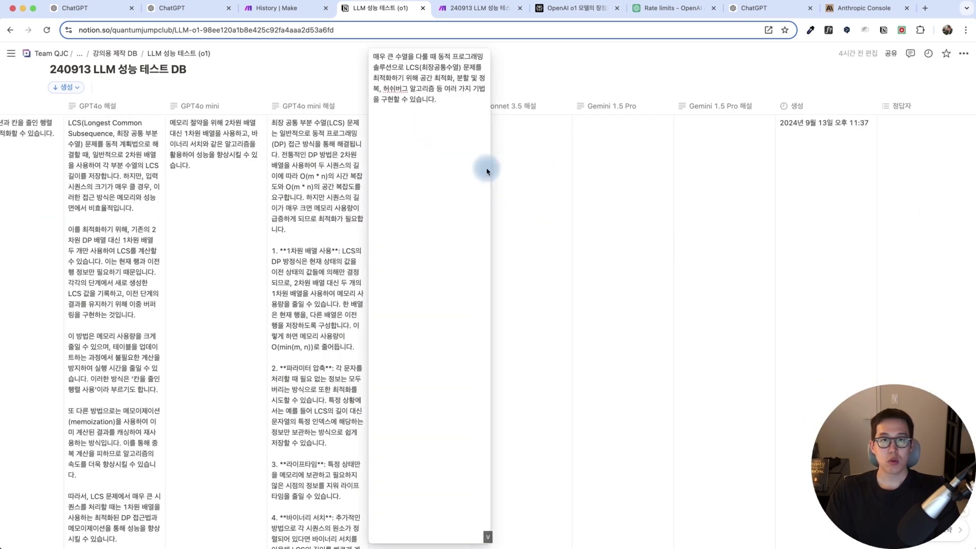
{"action": "left_click", "coordinate": [560, 174]}
- Compare the Sonnet 3.5 answer with the newest row's problem, reference 정답 and 해설, and the other models' answers
{"action": "scroll", "coordinate": [493, 185], "scroll_direction": "left", "scroll_amount": 2}
{"action": "left_click", "coordinate": [611, 139]}
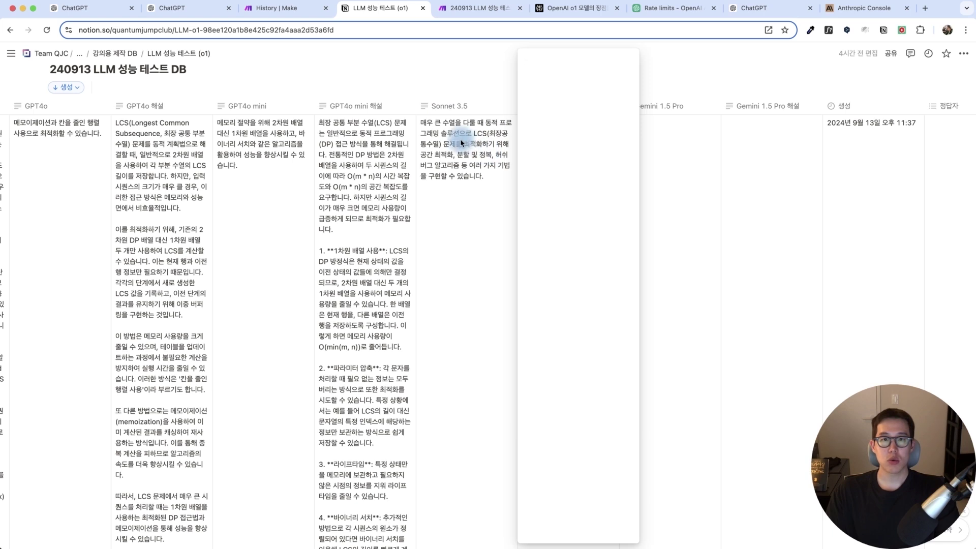
{"action": "key", "text": "Escape"}
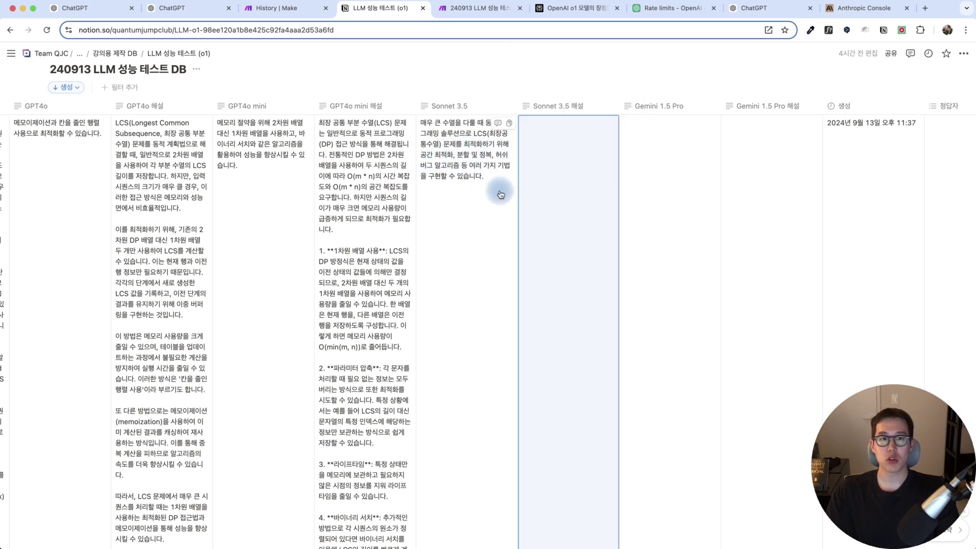
{"action": "scroll", "coordinate": [487, 181], "scroll_direction": "left", "scroll_amount": 2}
{"action": "scroll", "coordinate": [529, 185], "scroll_direction": "left", "scroll_amount": 15}
{"action": "scroll", "coordinate": [529, 185], "scroll_direction": "left", "scroll_amount": 2}
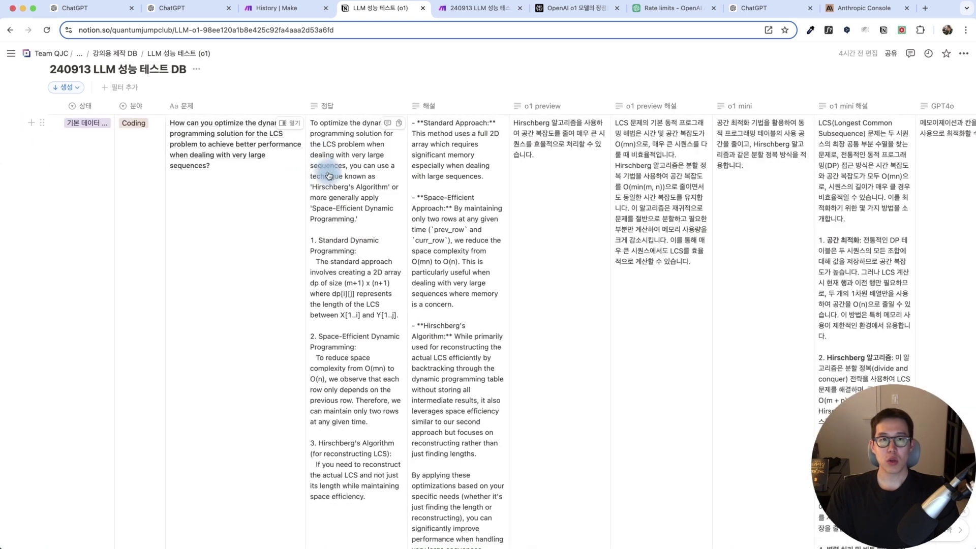
{"action": "scroll", "coordinate": [445, 169], "scroll_direction": "right", "scroll_amount": 12}
{"action": "scroll", "coordinate": [700, 207], "scroll_direction": "right", "scroll_amount": 3}
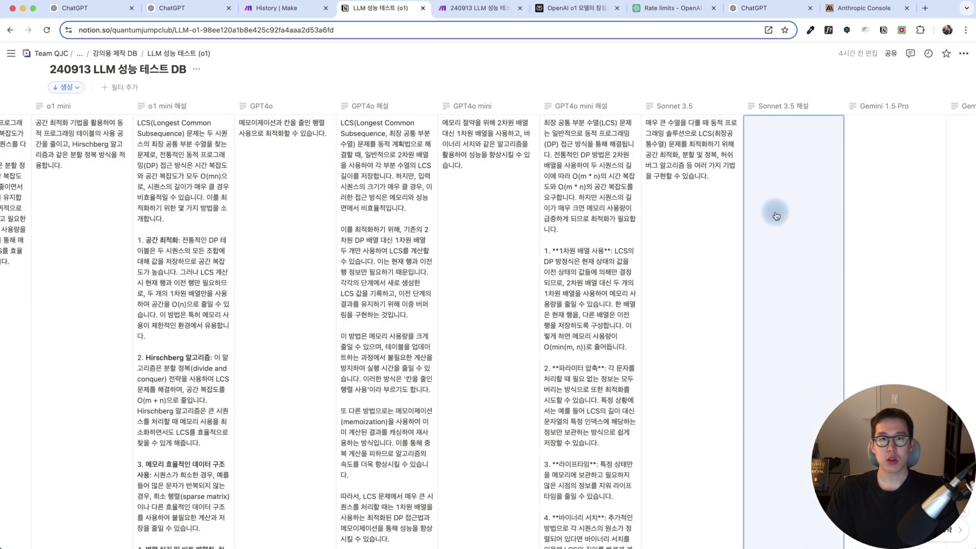
- Copy the full "interpretation" text from Claude's response in the Make run log into the newest Notion row's Sonnet 3.5 해설 cell
{"action": "left_click", "coordinate": [264, 10]}
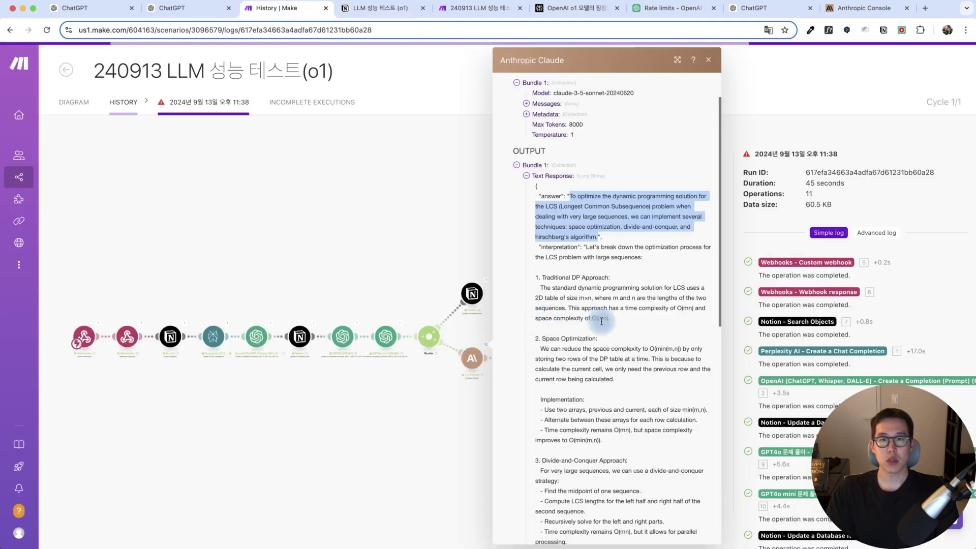
{"action": "scroll", "coordinate": [559, 284], "scroll_direction": "down", "scroll_amount": 1}
{"action": "left_click_drag", "start_coordinate": [586, 236], "coordinate": [614, 349]}
{"action": "scroll", "coordinate": [612, 308], "scroll_direction": "down", "scroll_amount": 9}
{"action": "left_click_drag", "start_coordinate": [618, 398], "coordinate": [651, 410]}
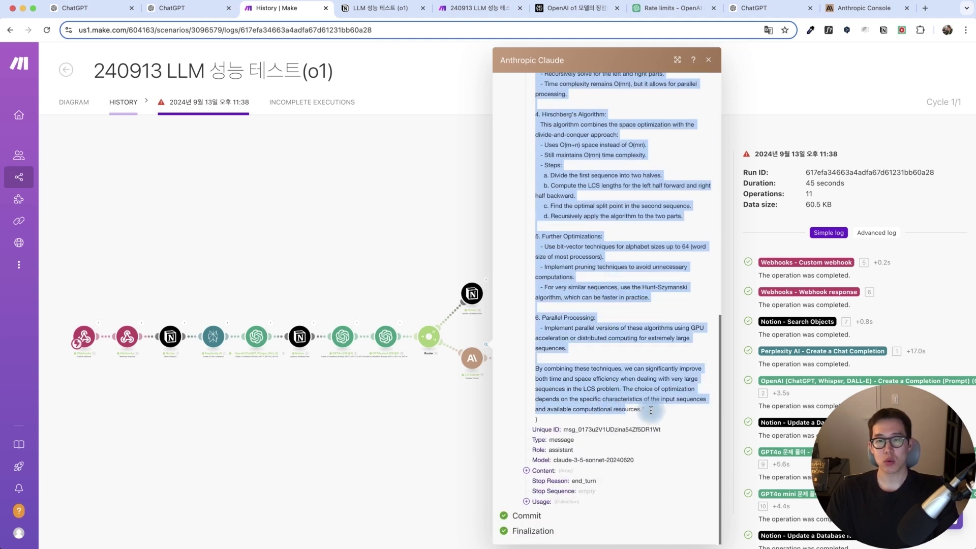
{"action": "left_click", "coordinate": [392, 7]}
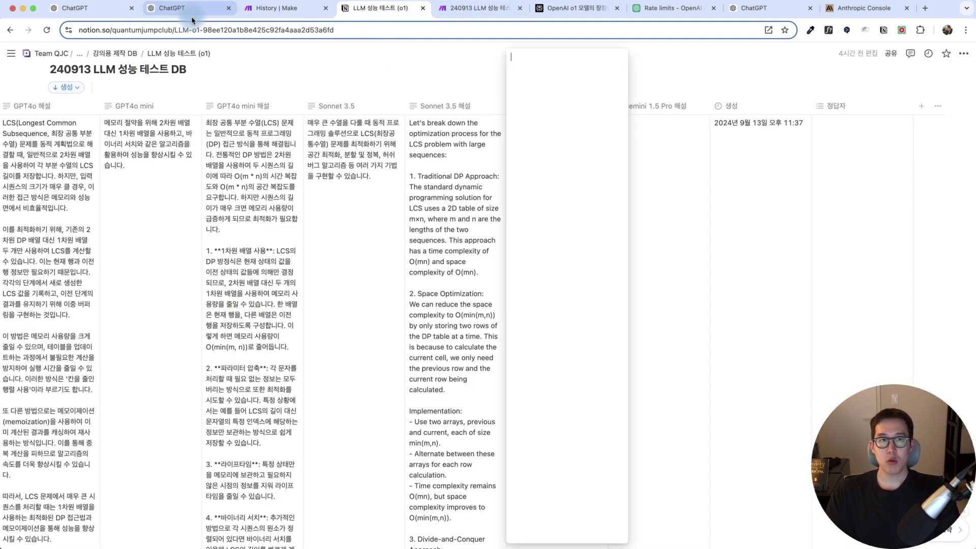
- Switch to Make and open the 240913 LLM 성능 테스트(o1) scenario's diagram for editing
{"action": "left_click", "coordinate": [273, 15]}
{"action": "left_click", "coordinate": [318, 154]}
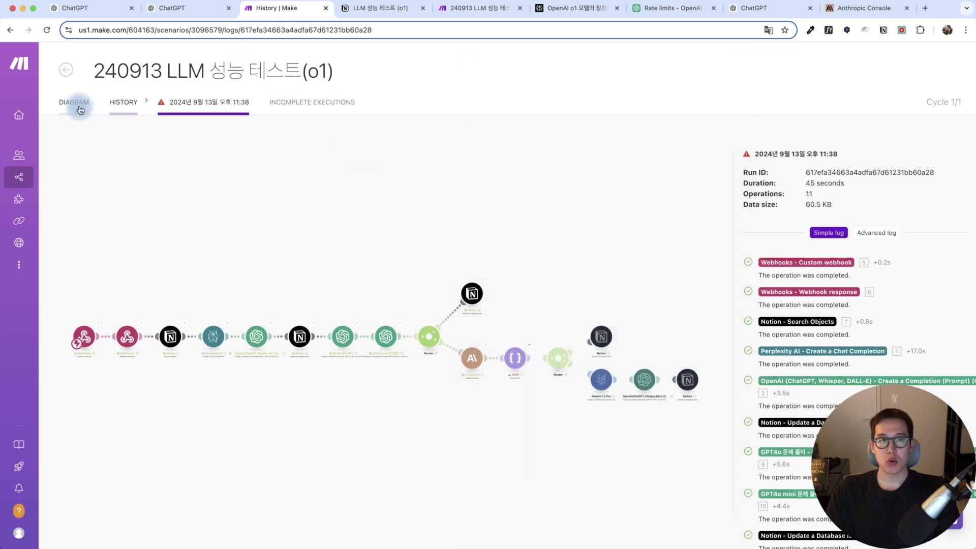
{"action": "left_click", "coordinate": [78, 103]}
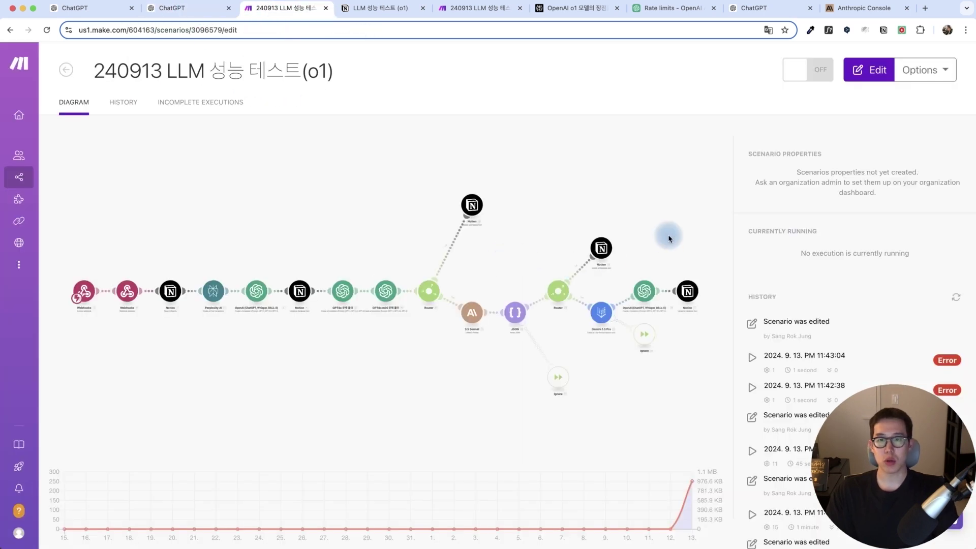
{"action": "left_click", "coordinate": [590, 321]}
- Run only the Gemini 1.5 Pro module, with the copied LCS optimization question as 문제 and Coding as the 분야 name
{"action": "right_click", "coordinate": [656, 301]}
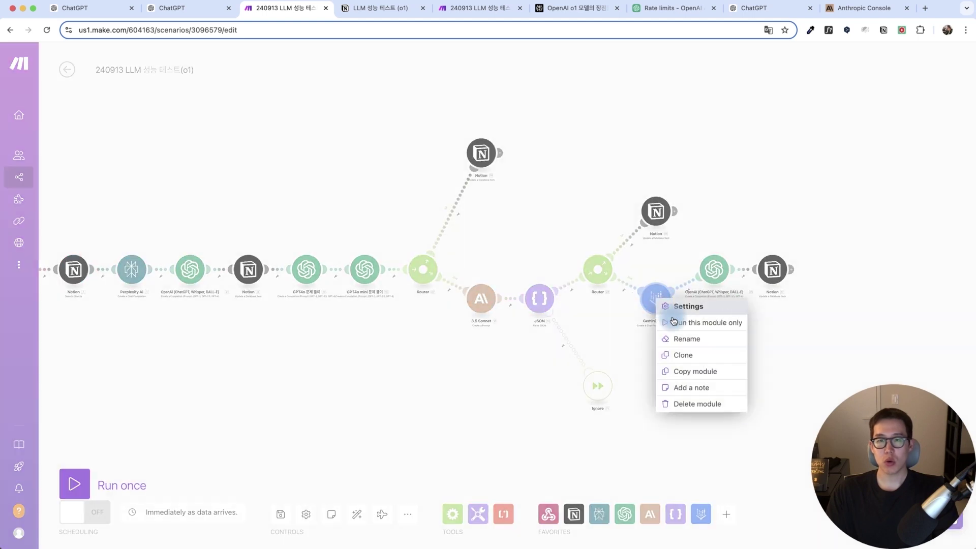
{"action": "left_click", "coordinate": [661, 320]}
{"action": "left_click", "coordinate": [718, 326]}
{"action": "key", "text": "super+v"}
{"action": "left_click", "coordinate": [739, 415]}
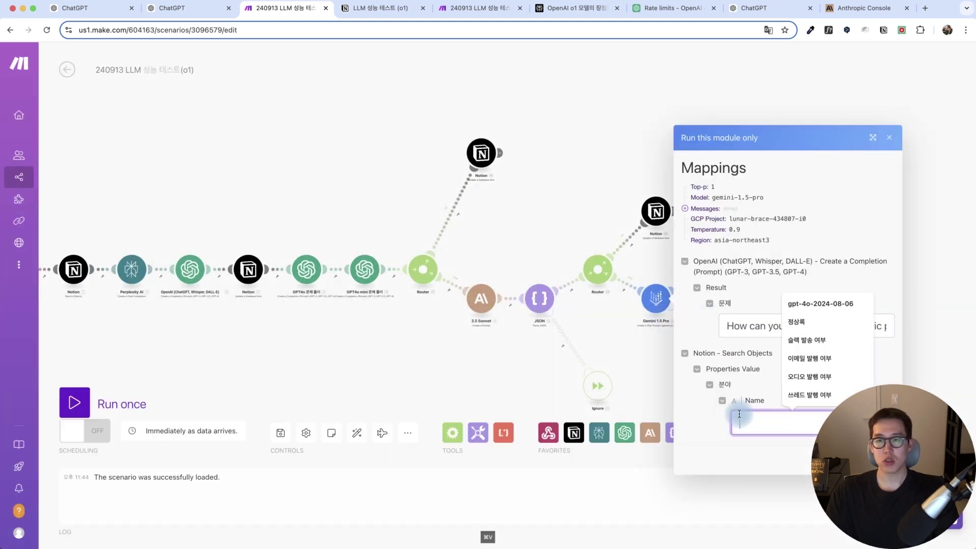
{"action": "type", "text": "ㅊ"}
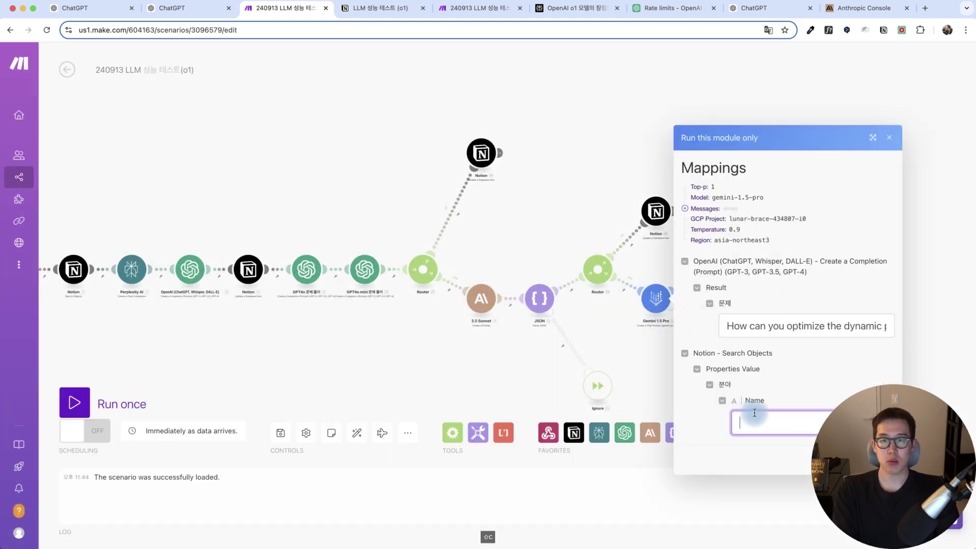
{"action": "left_click_drag", "start_coordinate": [647, 361], "coordinate": [494, 336]}
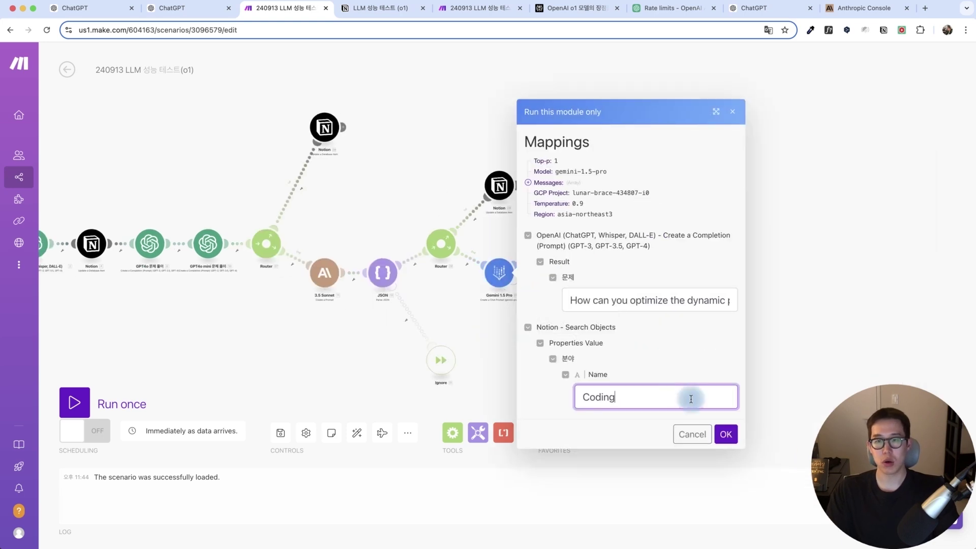
{"action": "left_click", "coordinate": [725, 433]}
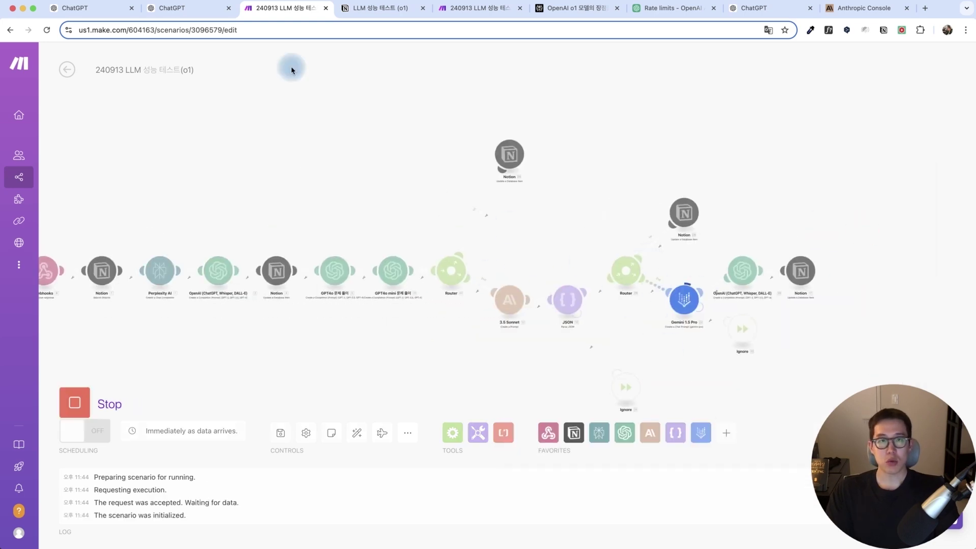
- In the Notion page, duplicate the 실행 button above the database and label the copy 답안 분서
{"action": "left_click", "coordinate": [379, 8]}
{"action": "scroll", "coordinate": [540, 261], "scroll_direction": "right", "scroll_amount": 5}
{"action": "scroll", "coordinate": [540, 261], "scroll_direction": "up", "scroll_amount": 5}
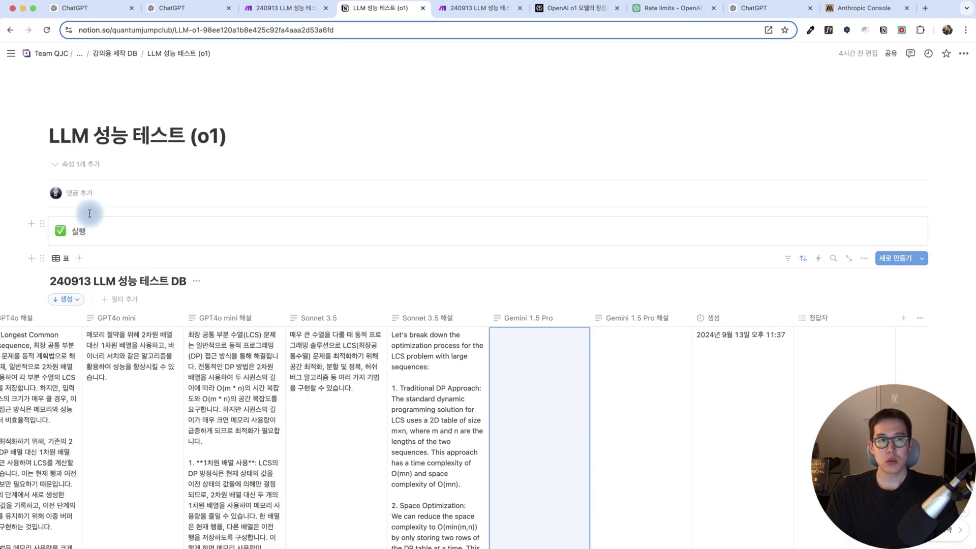
{"action": "left_click_drag", "start_coordinate": [47, 225], "coordinate": [51, 249]}
{"action": "triple_click", "coordinate": [113, 264]}
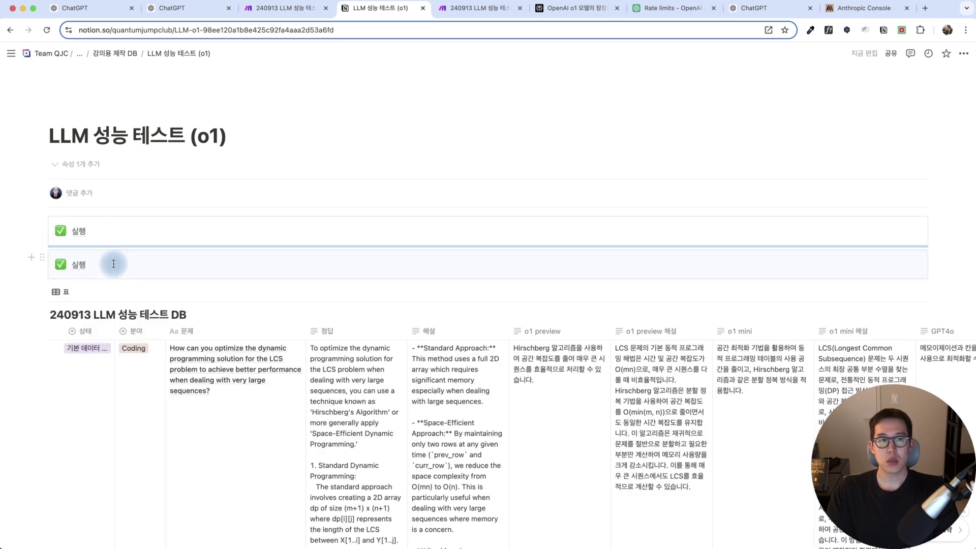
{"action": "type", "text": "ekqdks qnstj"}
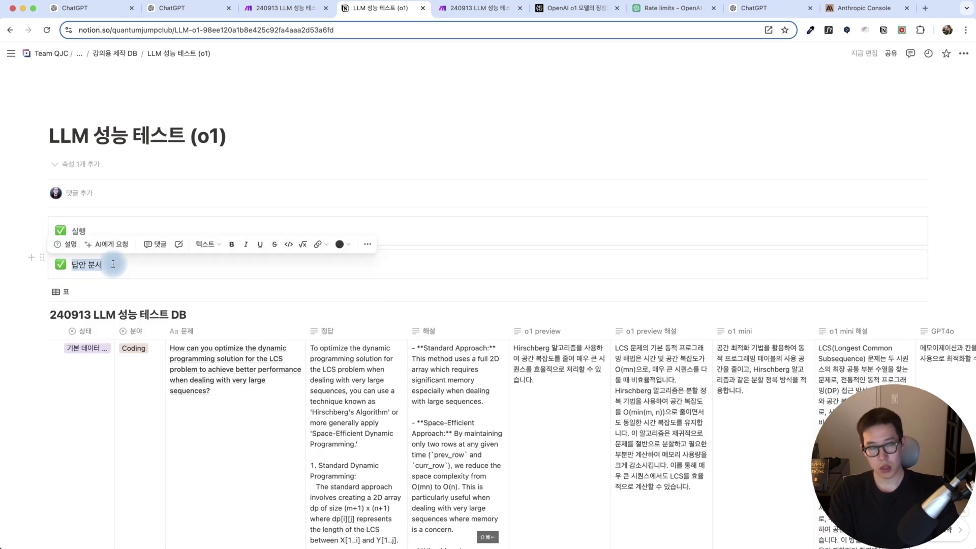